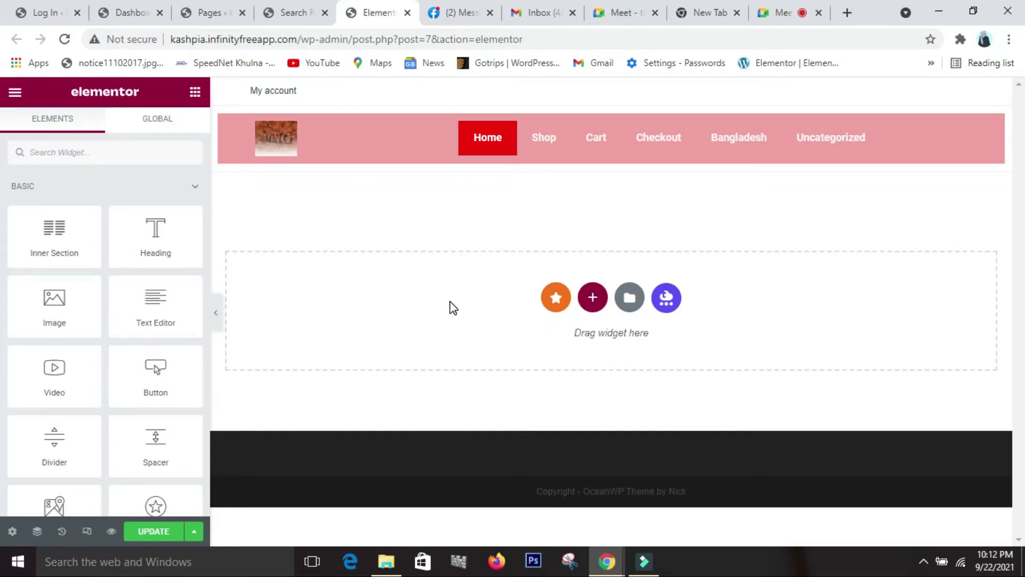
- Add a one-column section under the header holding the sunset-and-tree photo as an image
left_click(592, 297)
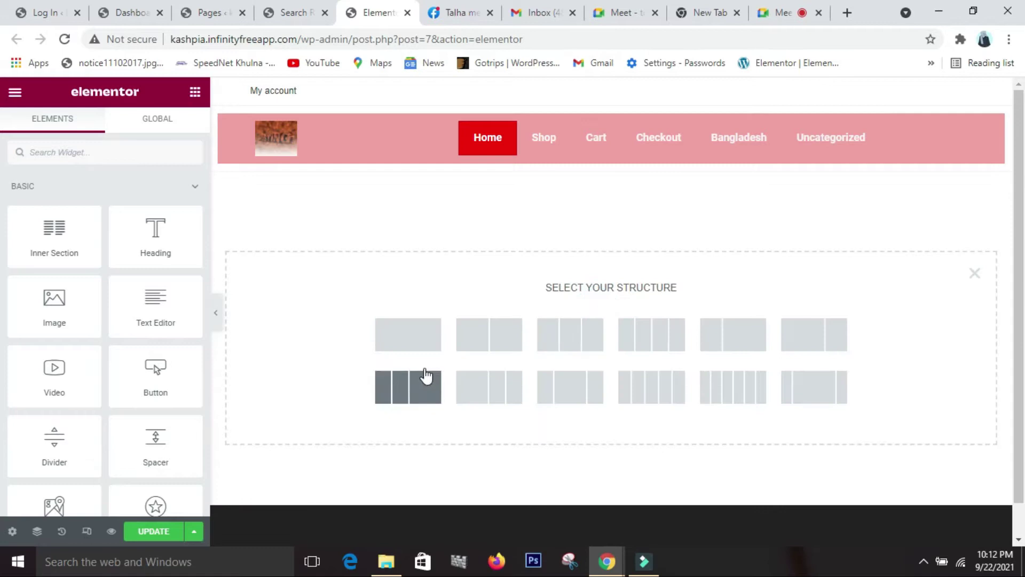
left_click(426, 352)
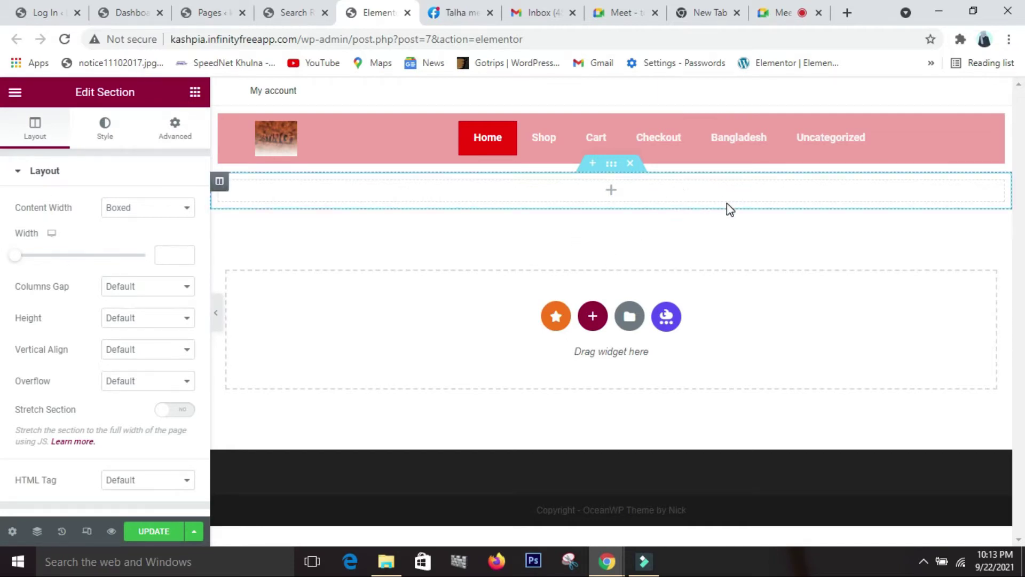
left_click(195, 93)
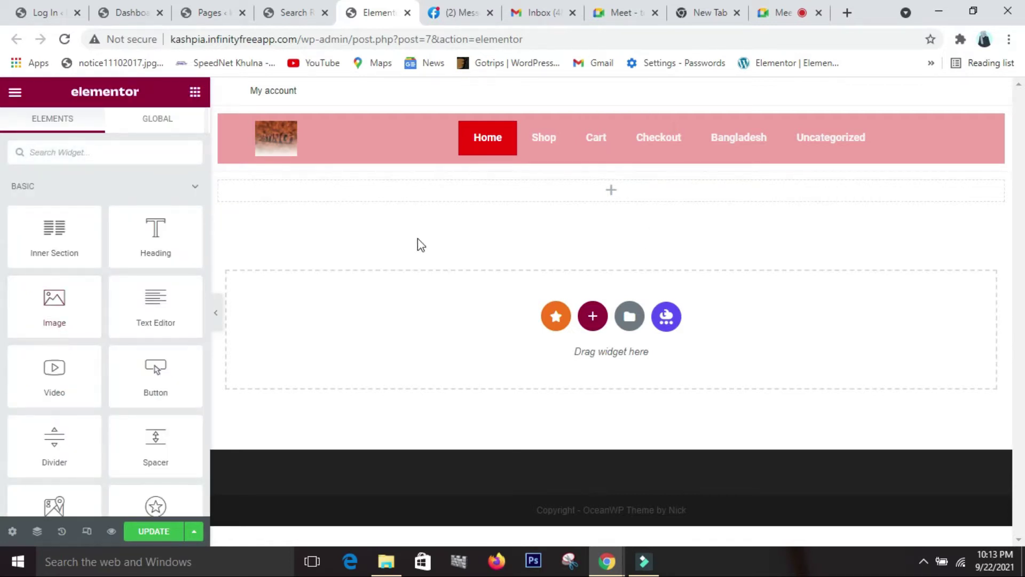
left_click_drag(38, 325, 421, 193)
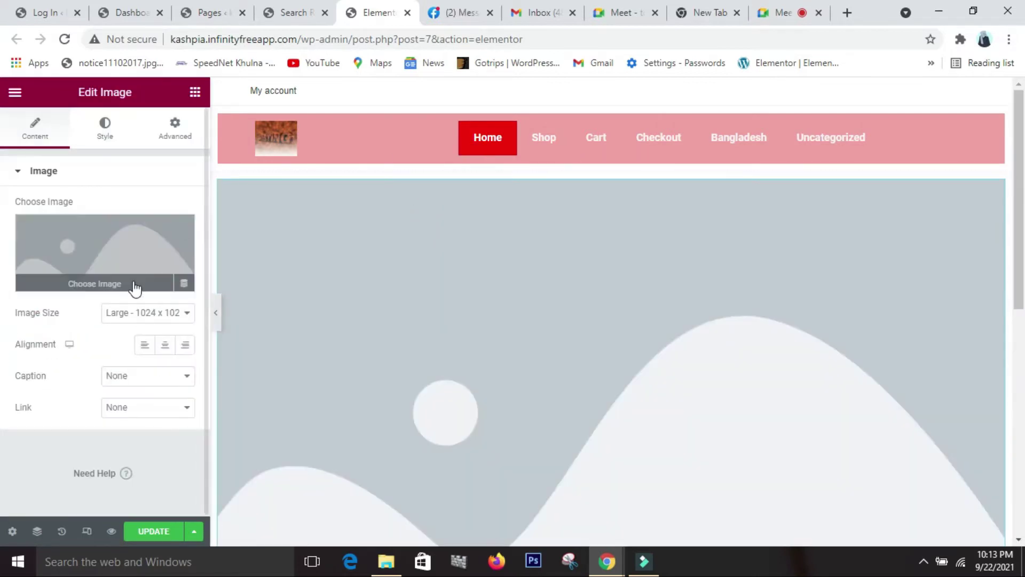
left_click(117, 292)
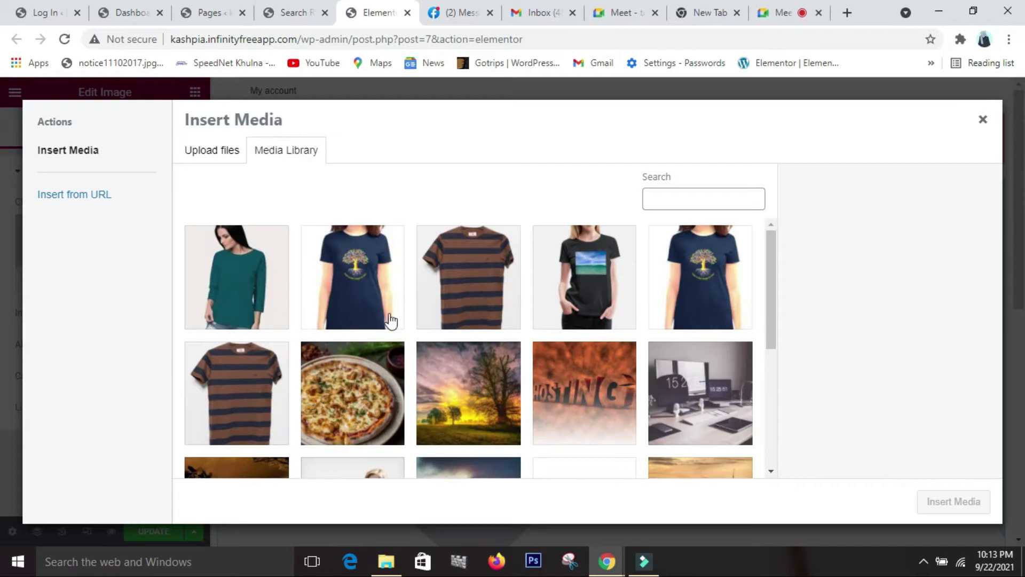
scroll(408, 334, "down", 4)
scroll(411, 355, "up", 3)
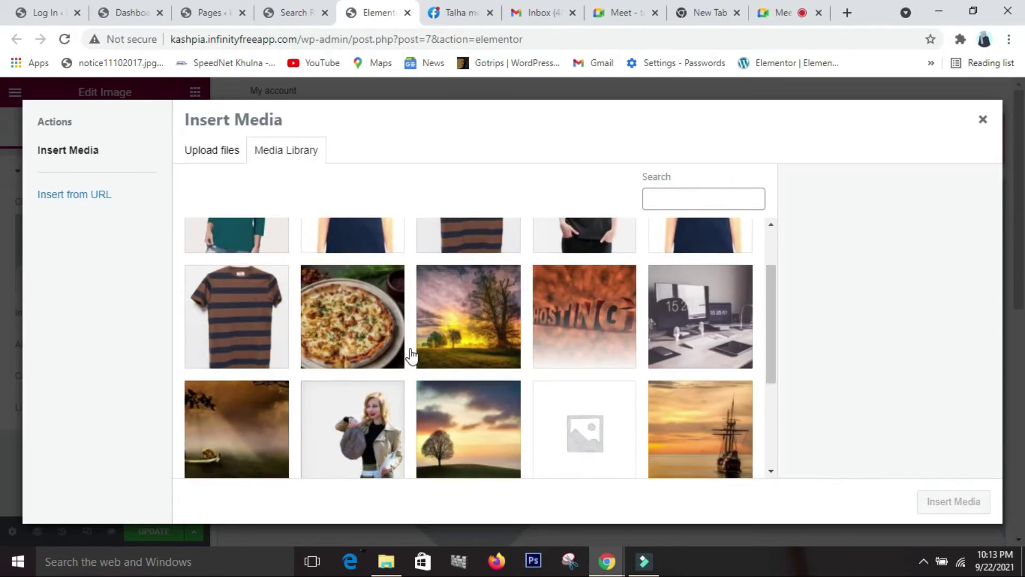
left_click(471, 355)
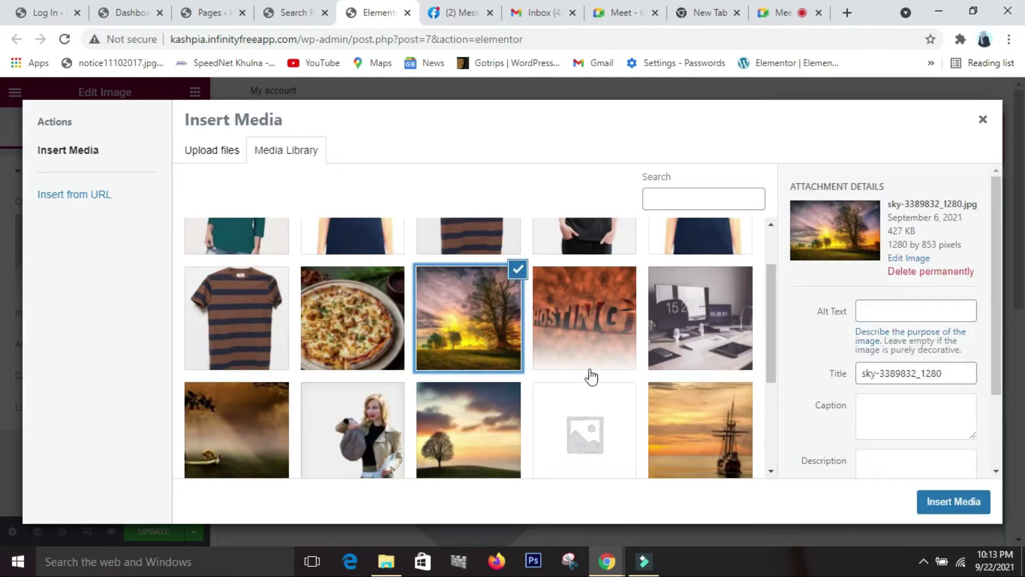
left_click(969, 503)
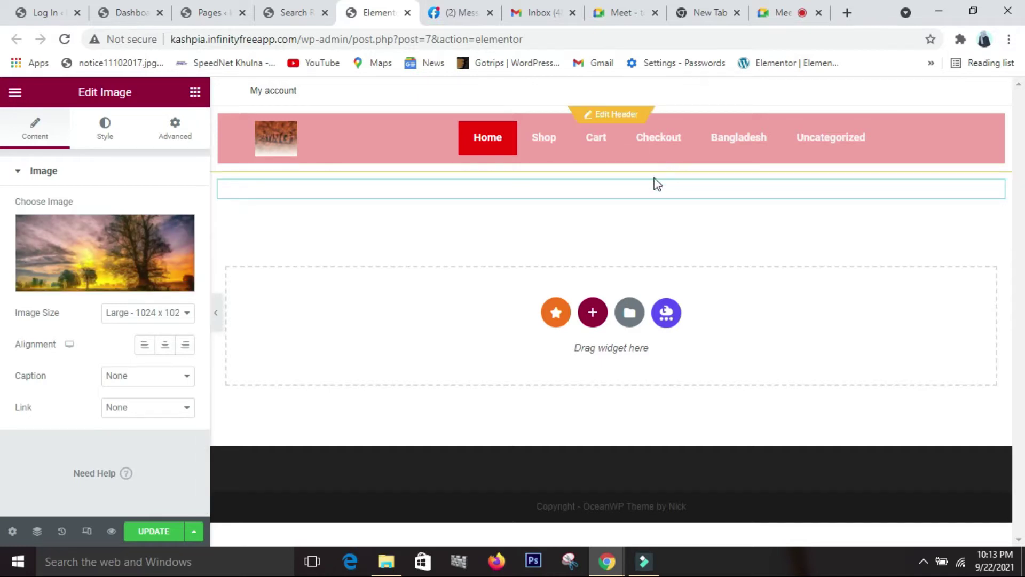
- Add another empty one-column section beneath the banner image
scroll(469, 252, "down", 1)
scroll(468, 252, "down", 3)
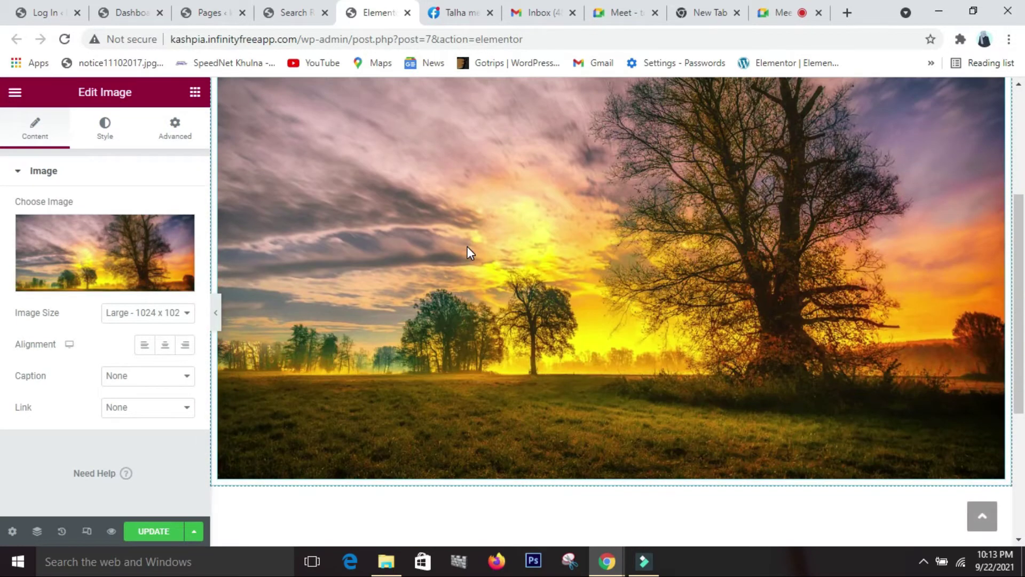
scroll(449, 278, "up", 4)
scroll(447, 279, "down", 6)
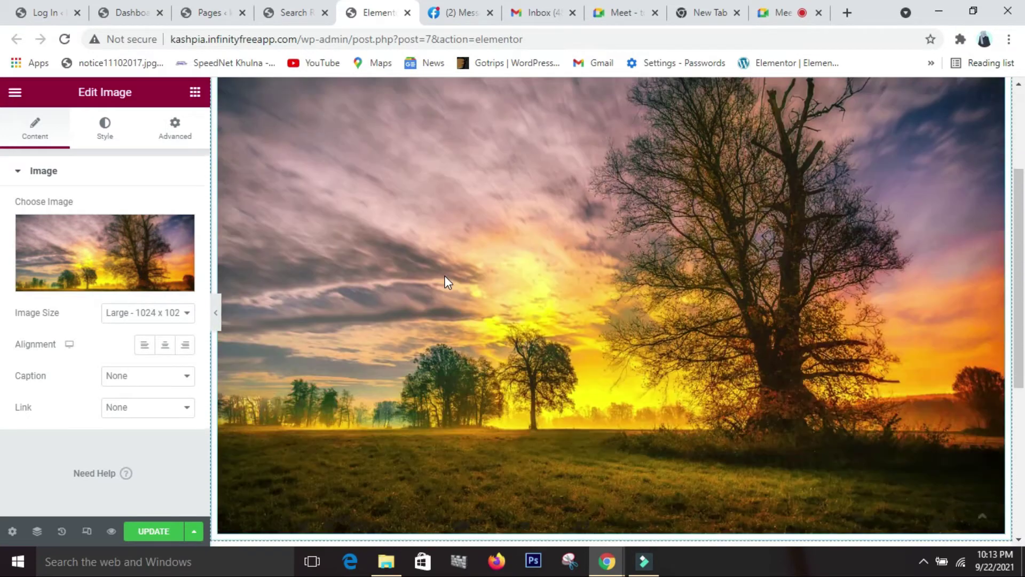
scroll(445, 274, "up", 5)
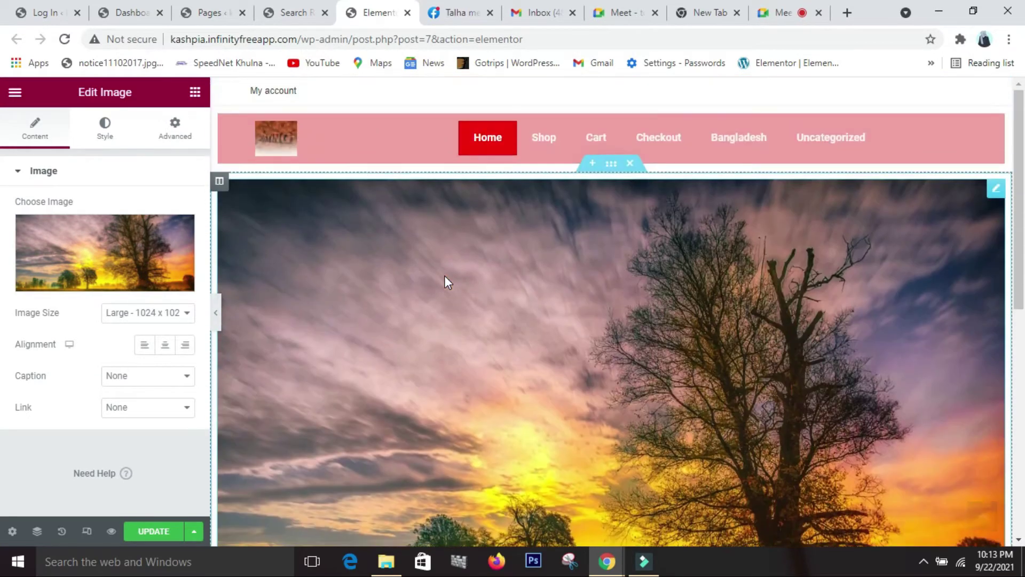
scroll(444, 275, "down", 4)
scroll(444, 274, "down", 1)
left_click(593, 442)
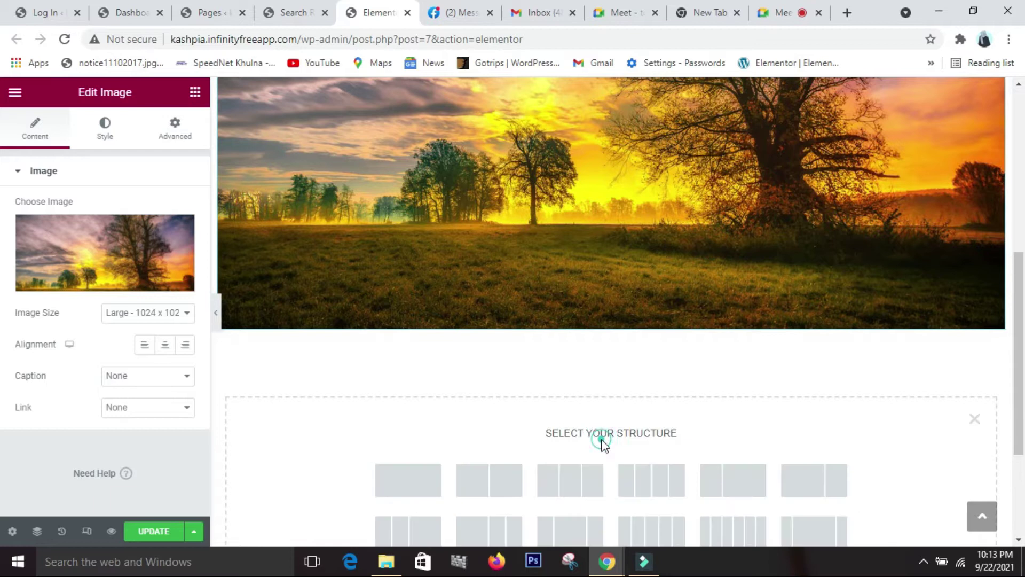
left_click(434, 476)
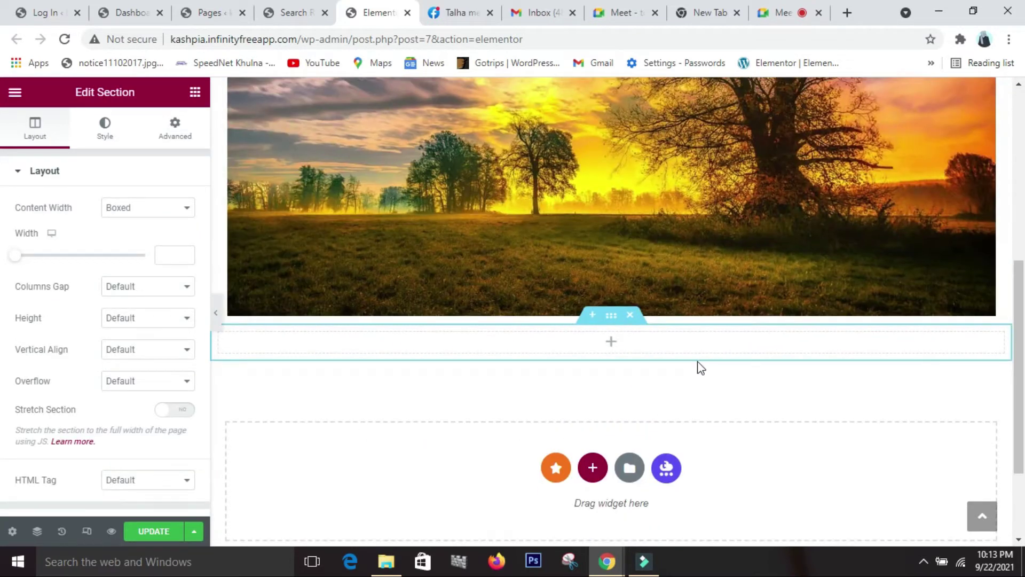
left_click(194, 96)
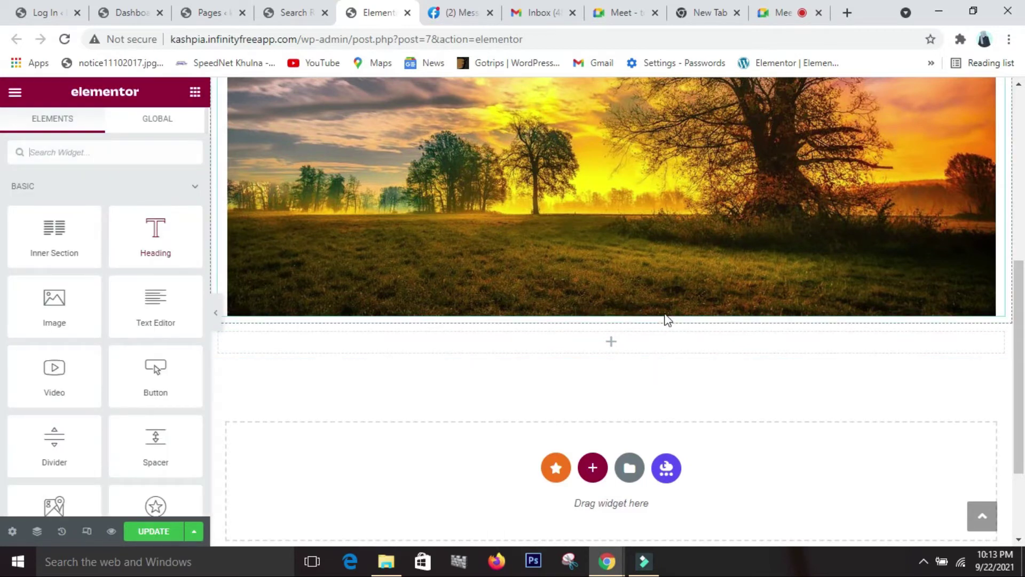
- Place a Heading below the banner reading 'About Us', centred and sized XXL
left_click_drag(160, 239, 603, 348)
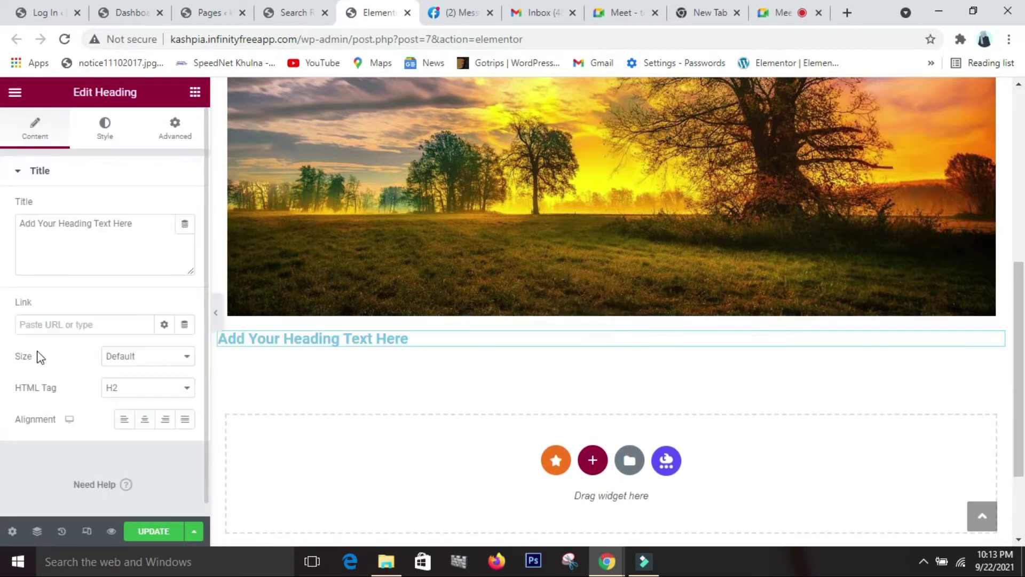
left_click_drag(140, 224, 1, 199)
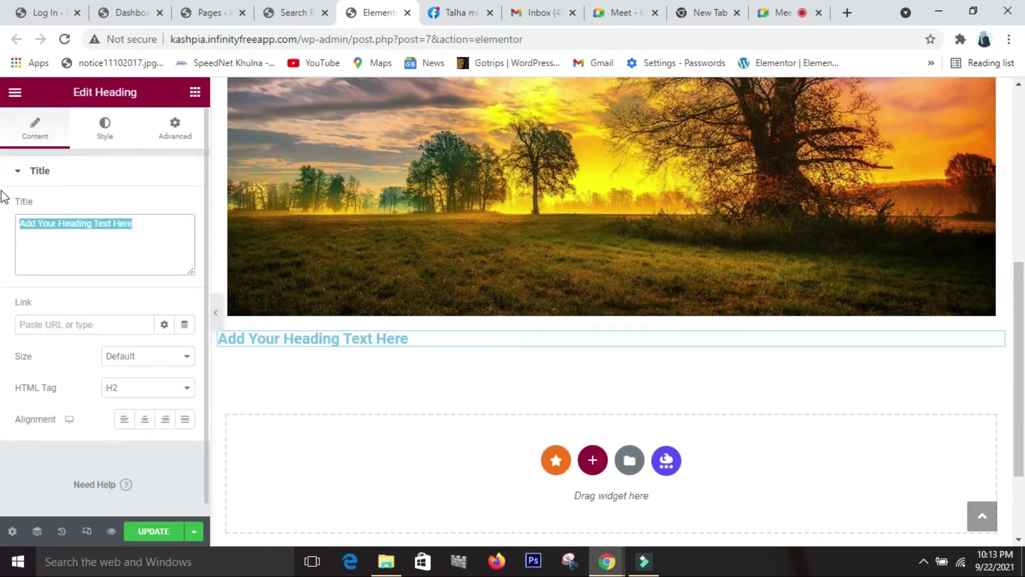
key("BackSpace")
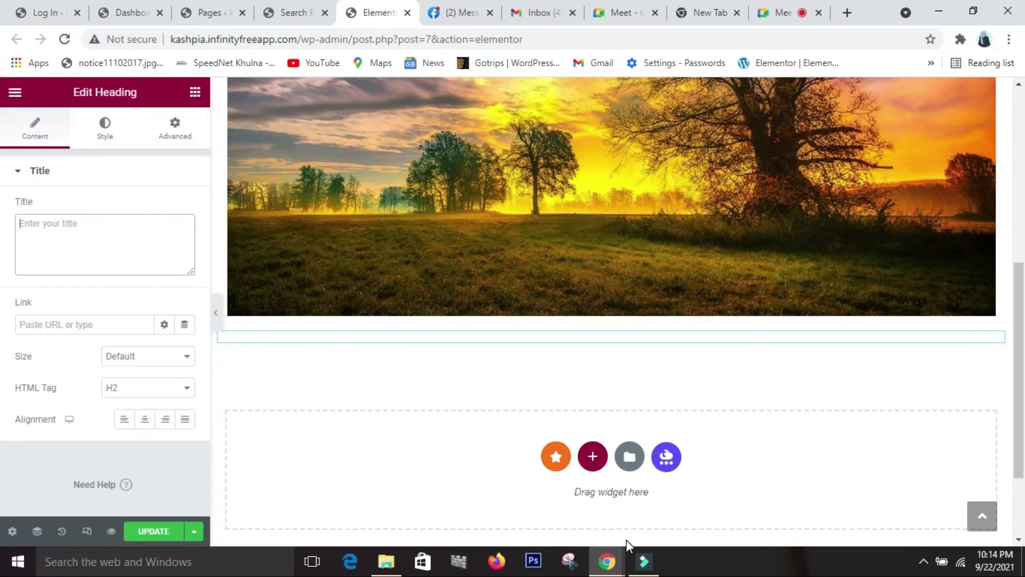
type("About Us")
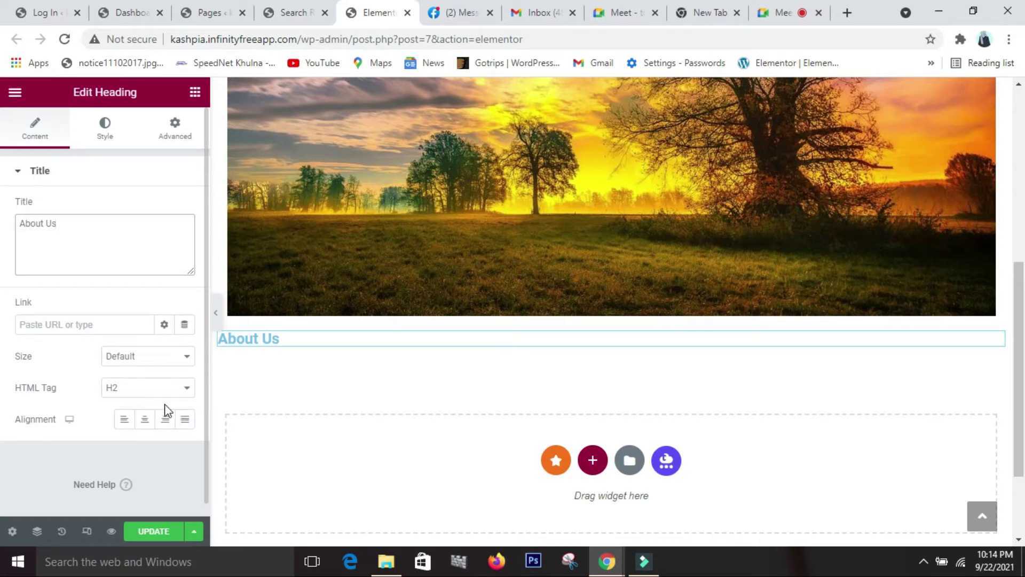
left_click(146, 421)
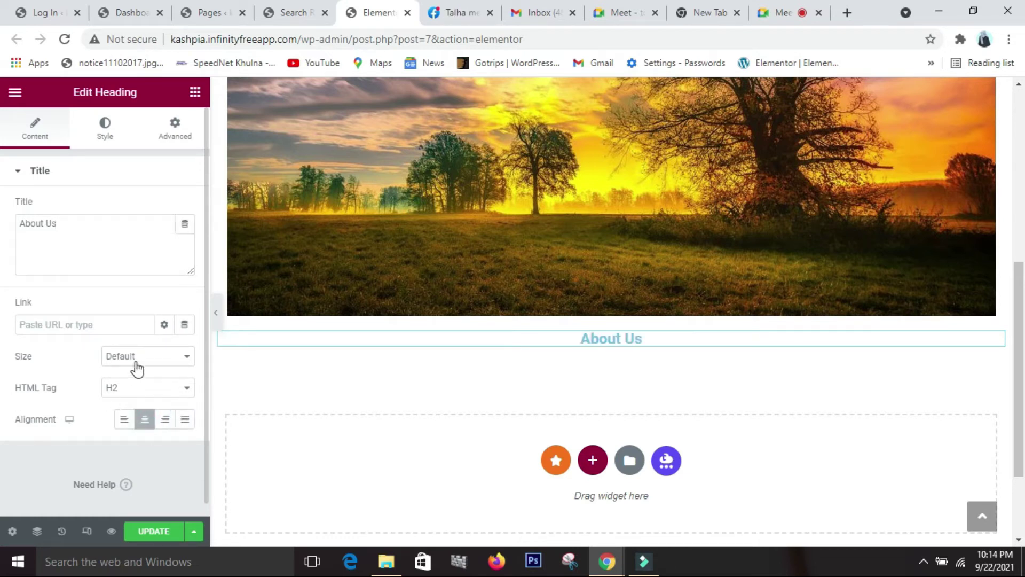
left_click(155, 356)
left_click(139, 407)
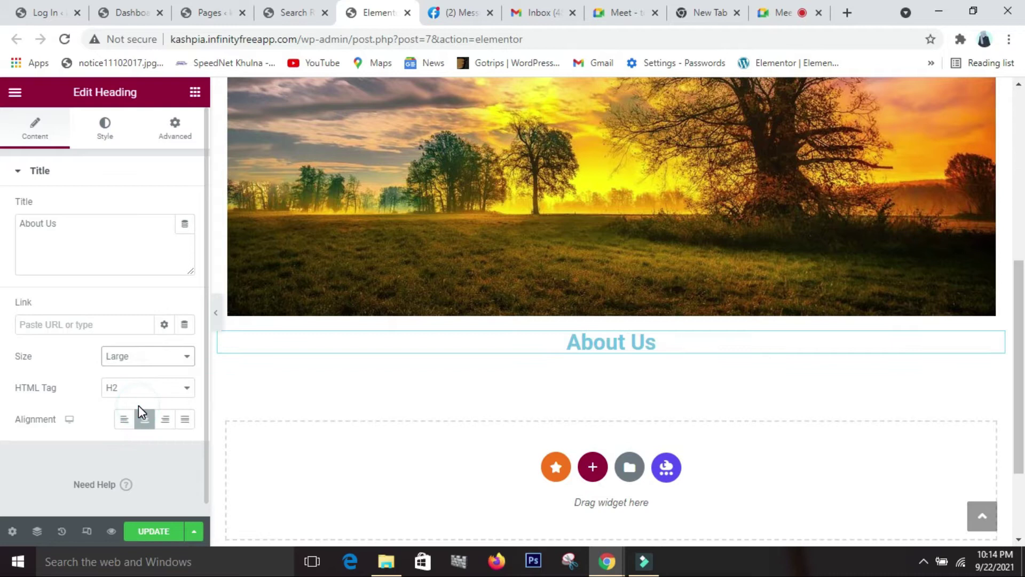
left_click(168, 358)
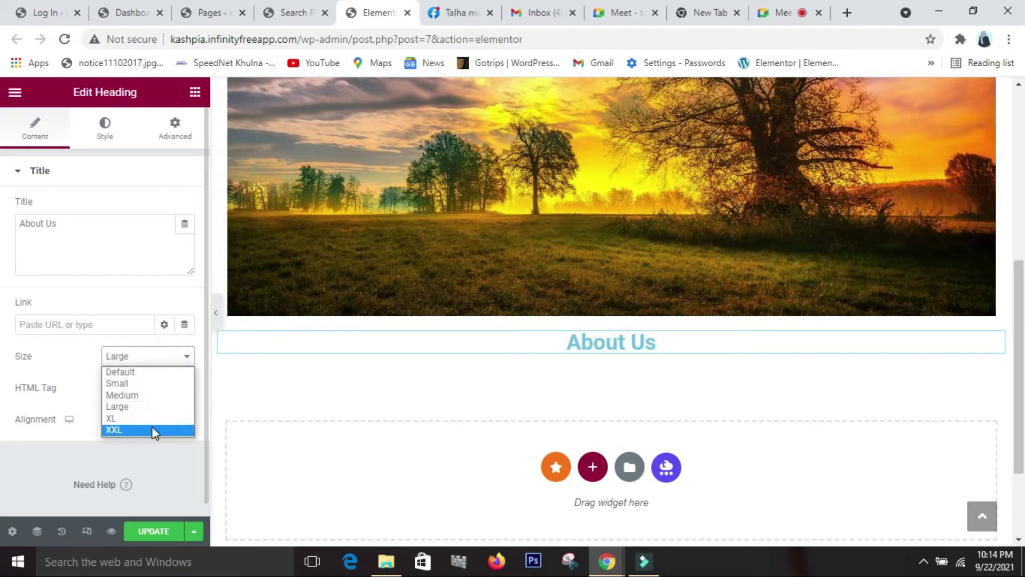
left_click(153, 428)
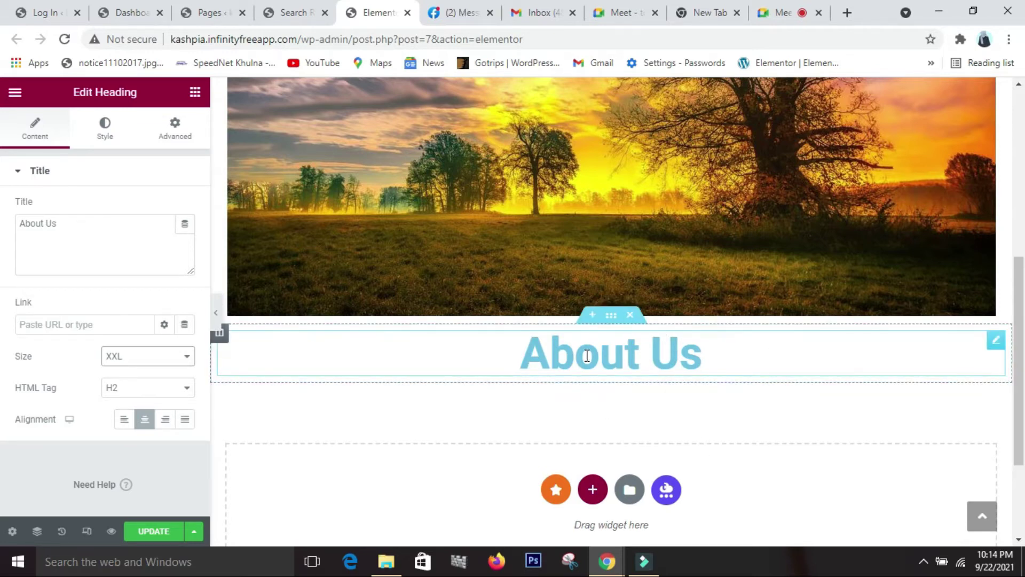
left_click(198, 94)
- Add a two-column inner section with a doubled lorem ipsum paragraph in the left column
left_click_drag(51, 249, 601, 376)
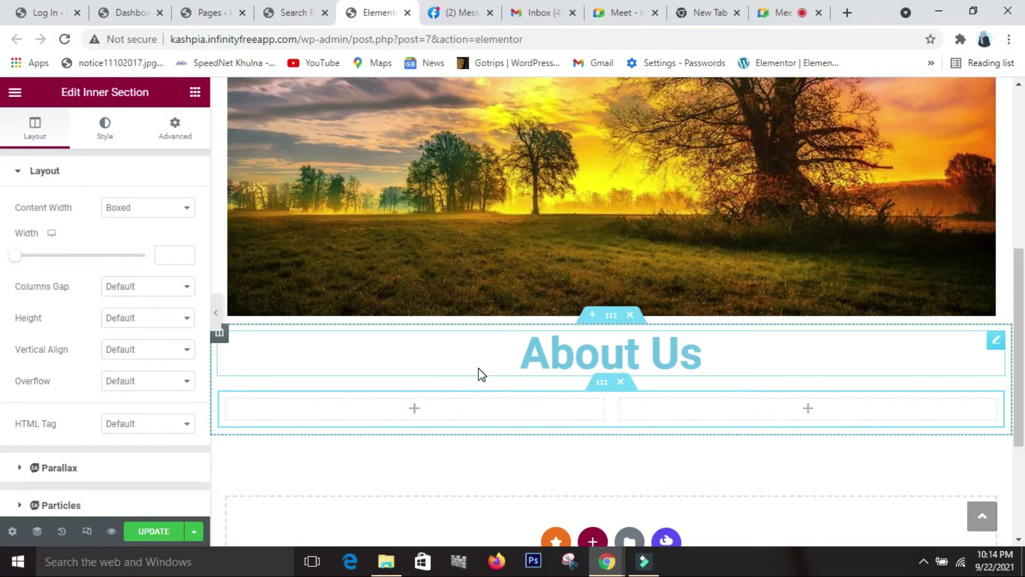
left_click(188, 101)
left_click_drag(169, 322, 400, 411)
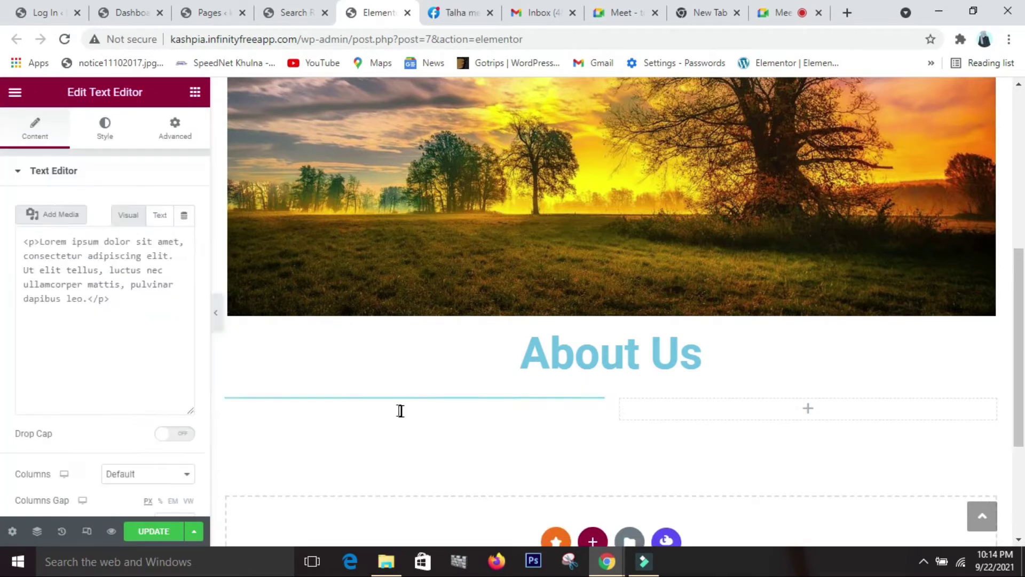
left_click_drag(101, 366, 8, 279)
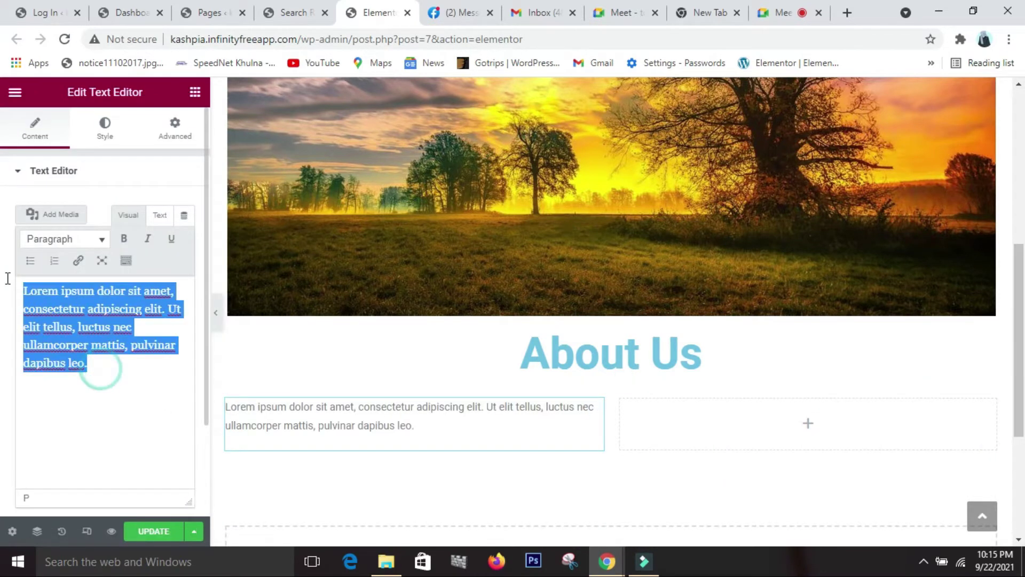
mouse_move(385, 563)
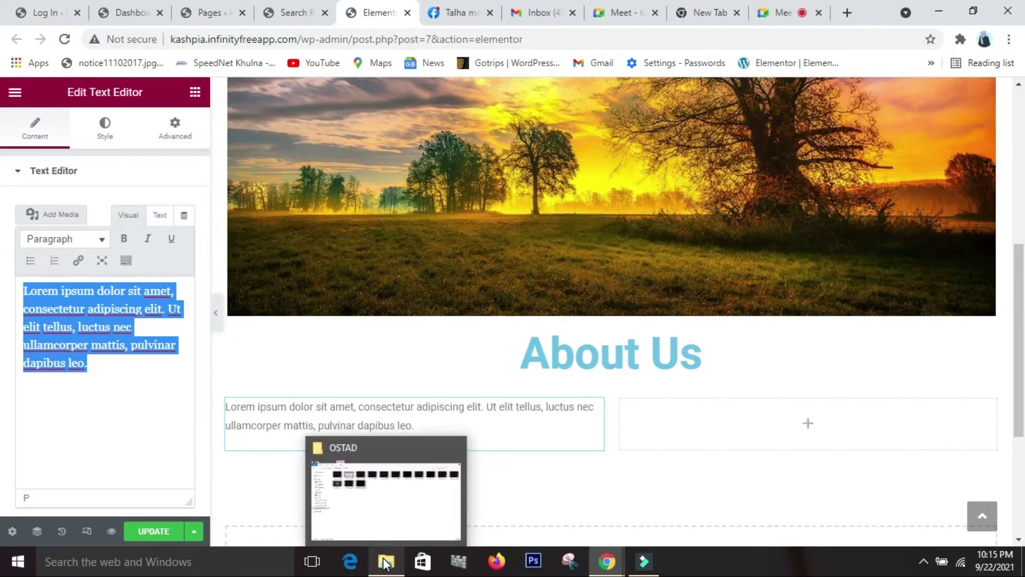
left_click(96, 373)
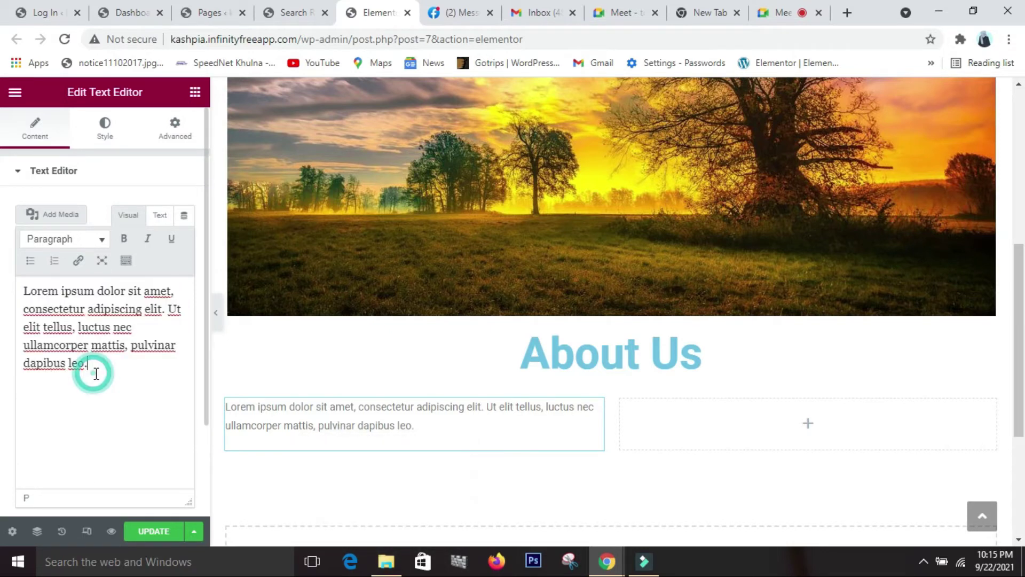
key("ctrl+v")
key("ctrl+v")
key("ctrl+v")
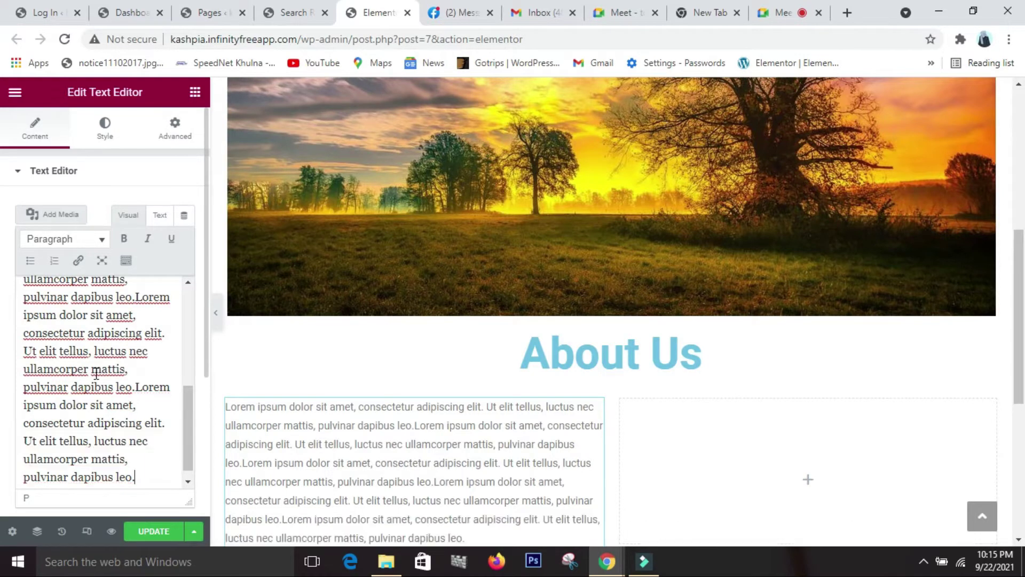
scroll(788, 358, "down", 4)
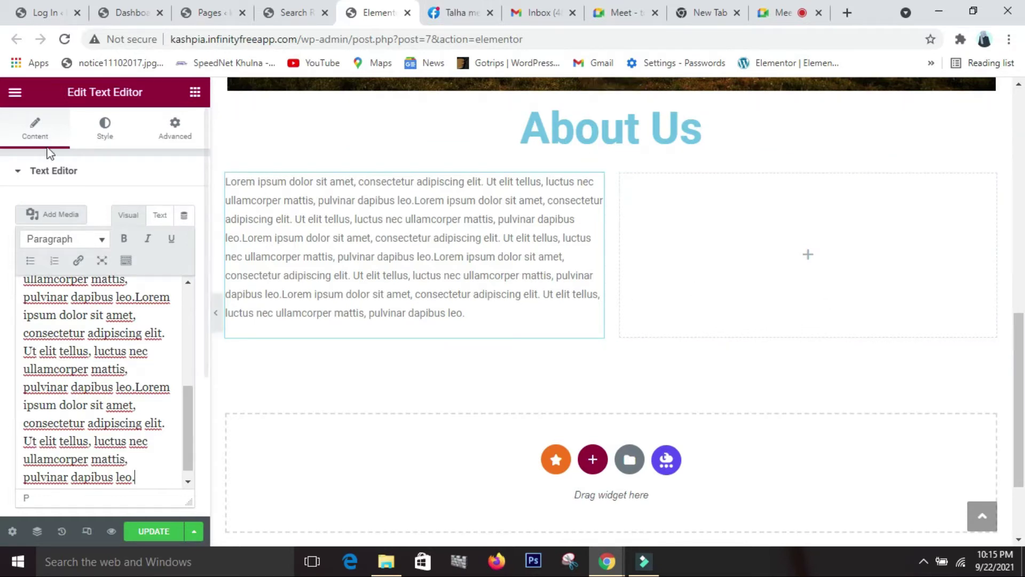
left_click(196, 96)
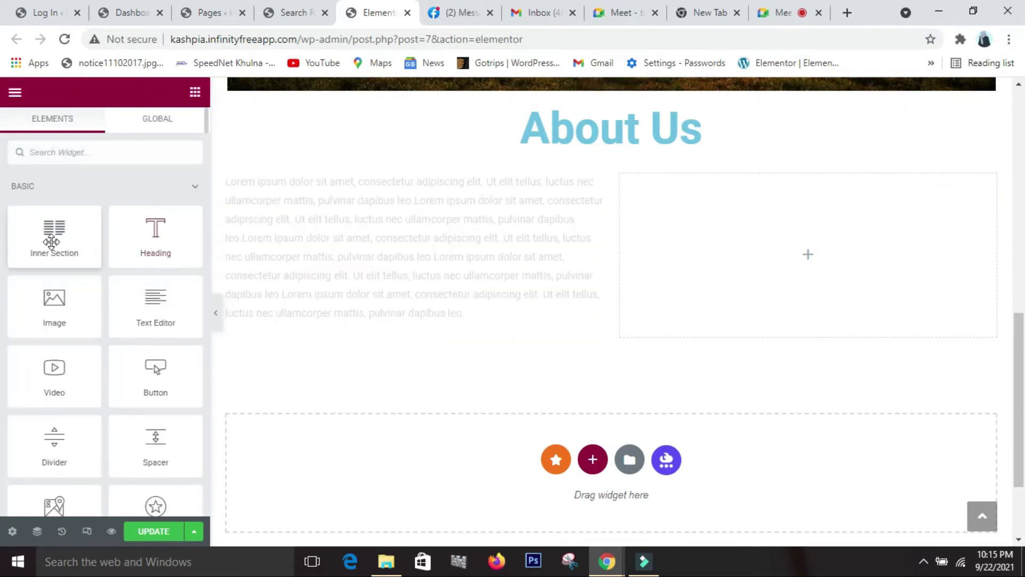
- Place the photo of the woman in the tan leather jacket in the right column
left_click_drag(52, 322, 735, 299)
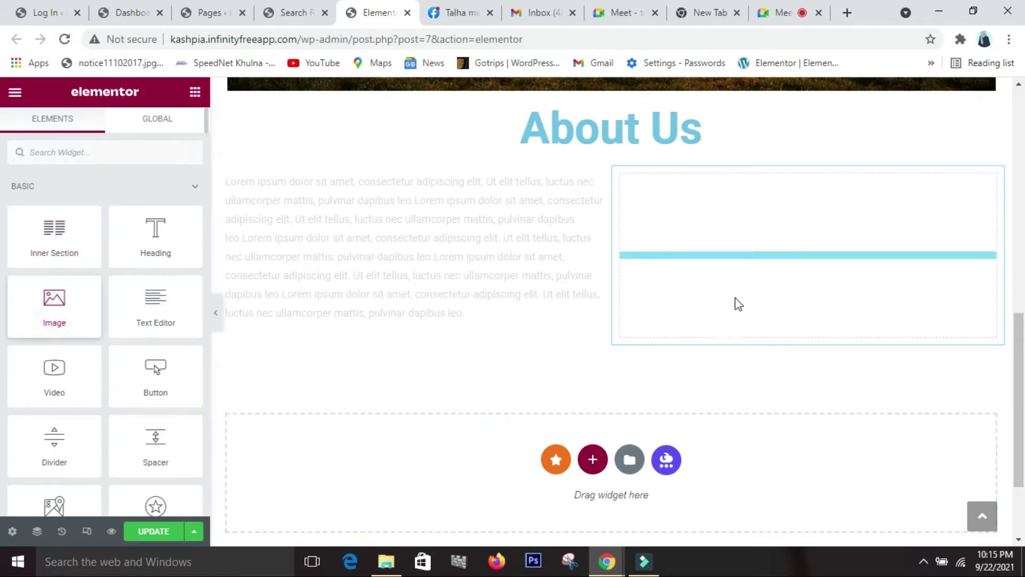
left_click(76, 288)
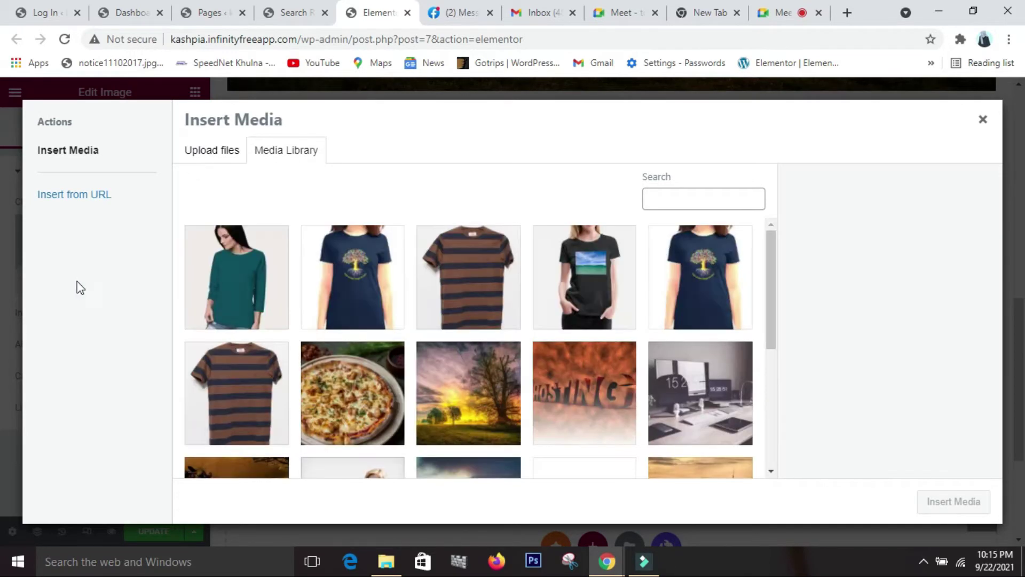
scroll(481, 389, "down", 2)
scroll(481, 389, "down", 4)
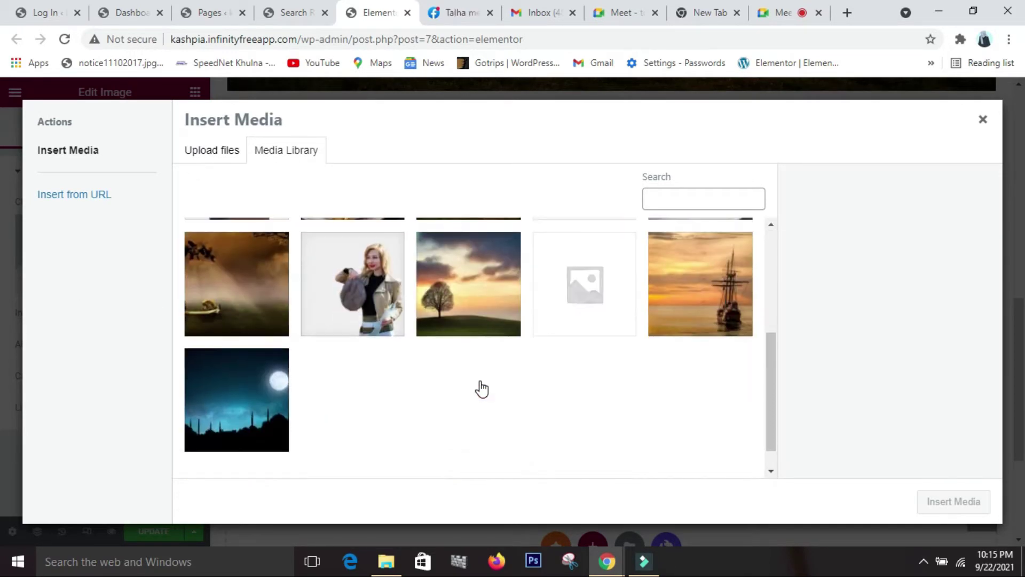
scroll(483, 387, "up", 2)
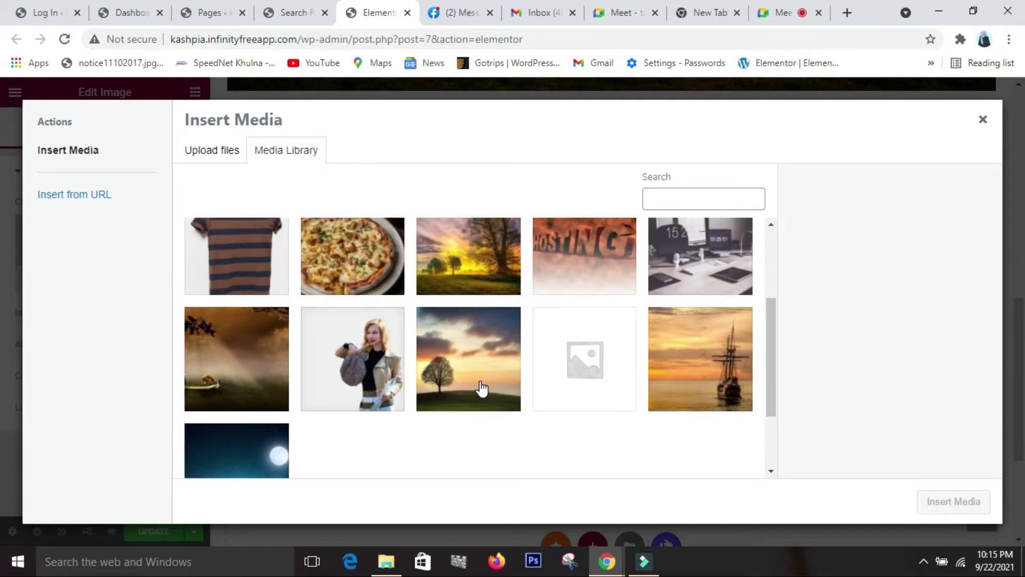
left_click(368, 387)
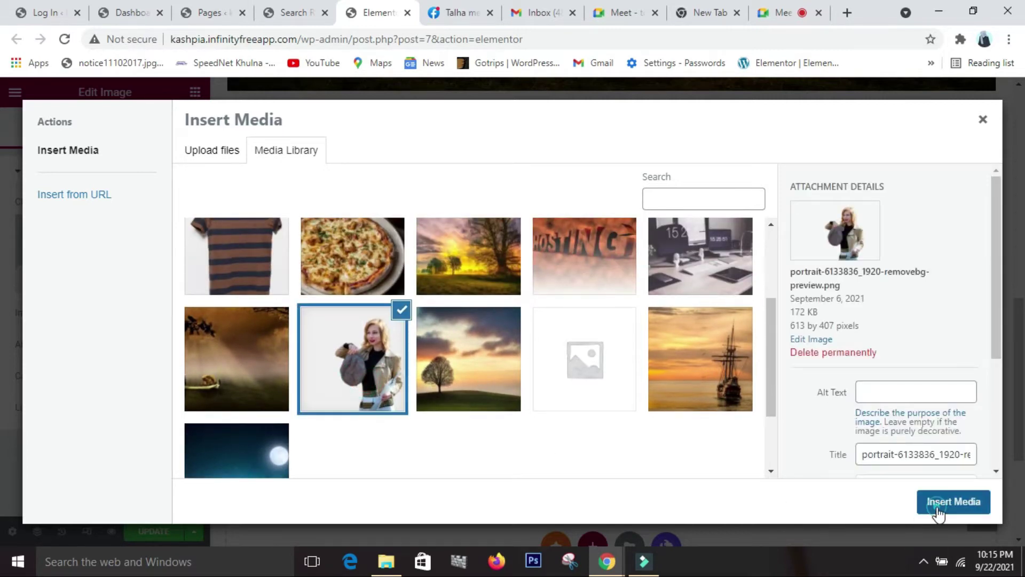
left_click(940, 510)
scroll(590, 371, "up", 1)
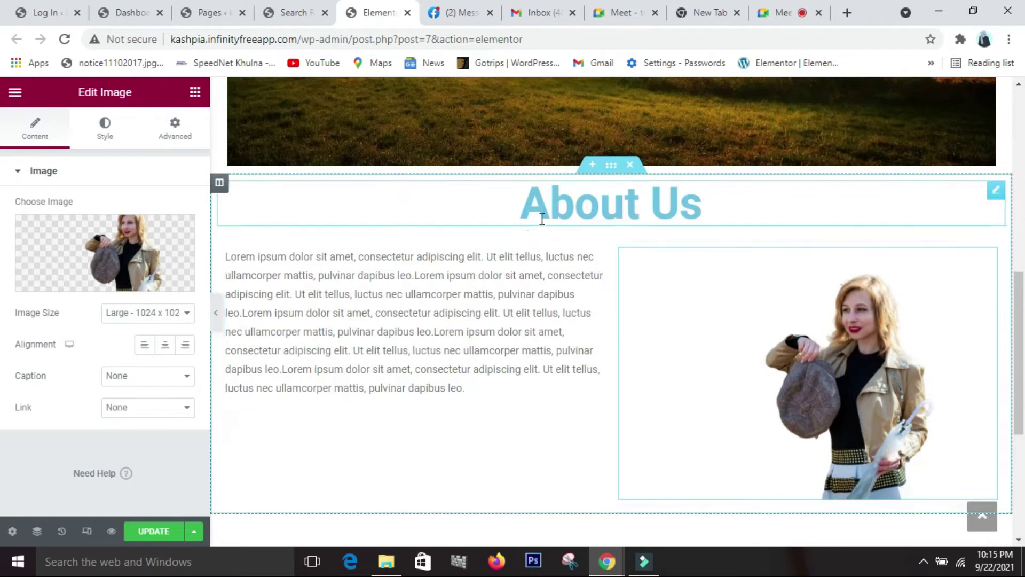
scroll(589, 291, "down", 3)
scroll(587, 290, "up", 3)
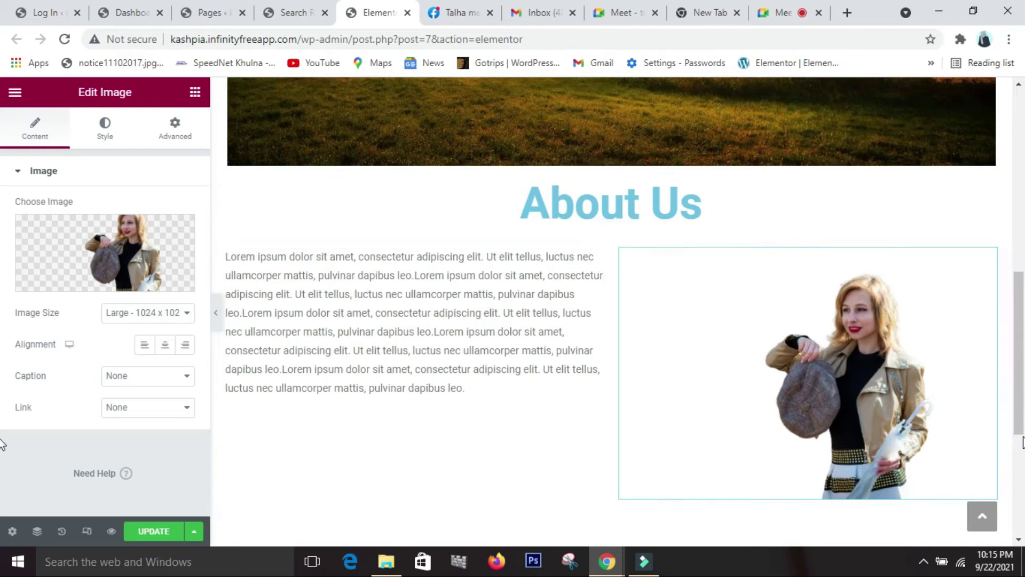
scroll(1014, 409, "down", 4)
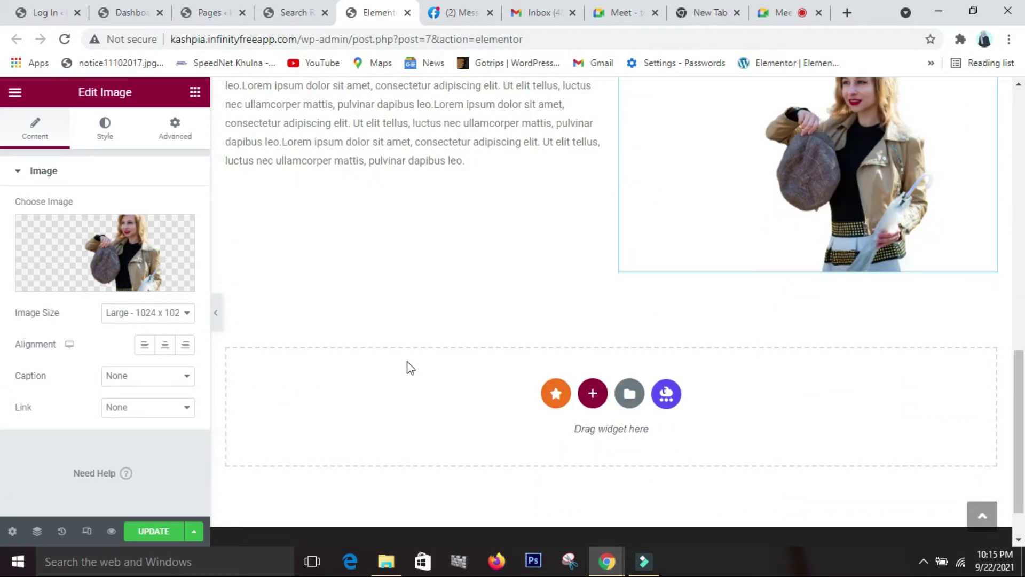
- Add a new single-column section below the About Us row
left_click(594, 394)
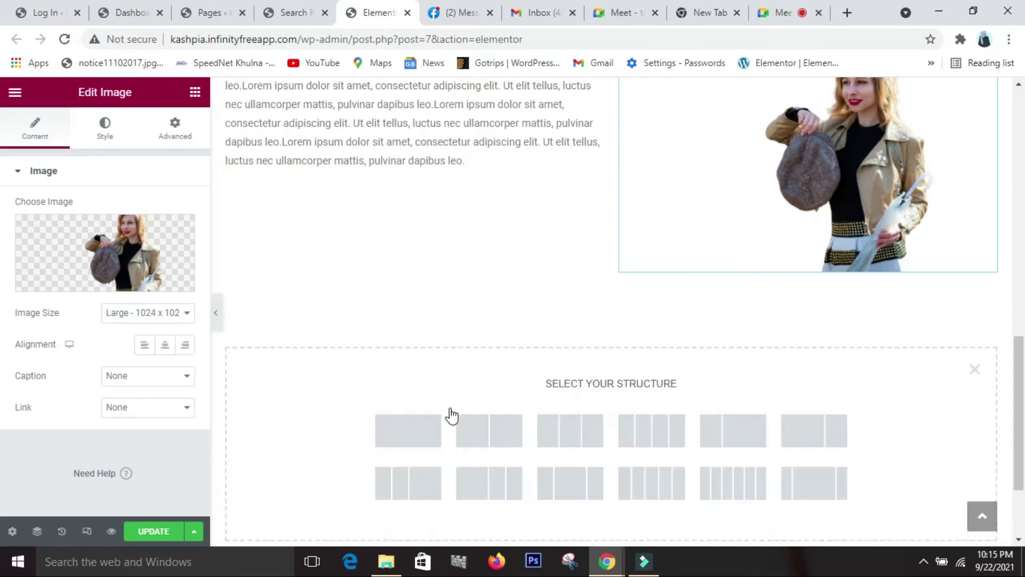
left_click(429, 437)
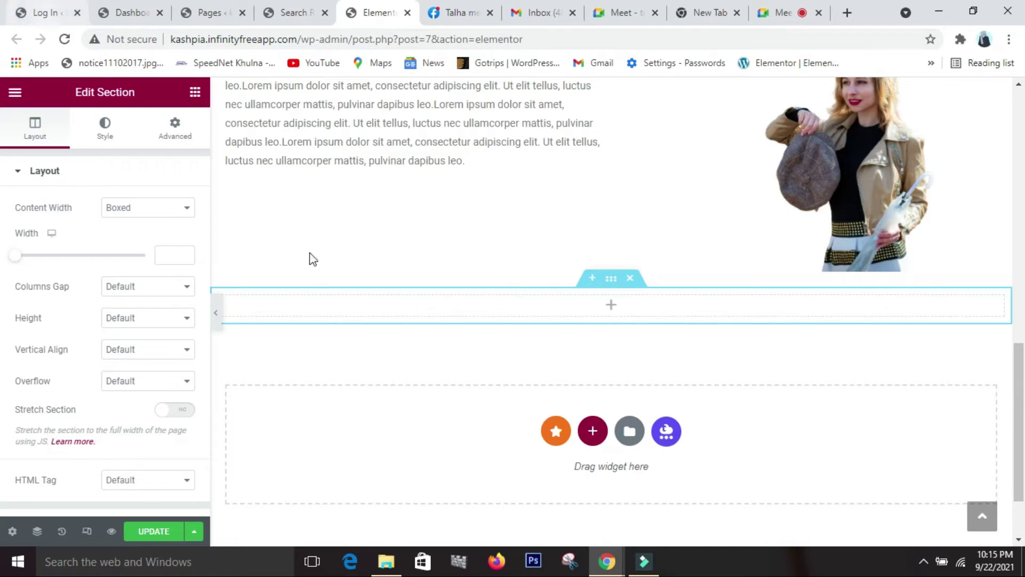
left_click(195, 93)
- Insert a heading reading 'Our services' into it, centred and sized XXL
left_click_drag(137, 252, 563, 295)
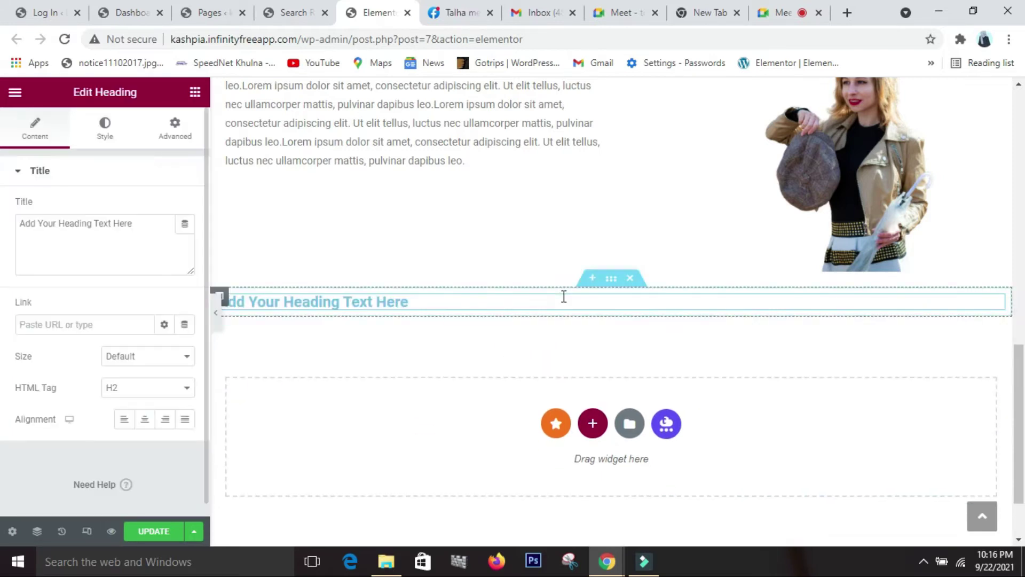
left_click(146, 229)
key("BackSpace")
key("BackSpace")
key("BackSpace")
key("BackSpace")
key("BackSpace")
key("BackSpace")
key("BackSpace")
key("BackSpace")
key("BackSpace")
key("BackSpace")
key("BackSpace")
key("BackSpace")
key("BackSpace")
key("BackSpace")
key("BackSpace")
key("BackSpace")
key("BackSpace")
key("BackSpace")
key("BackSpace")
key("BackSpace")
key("BackSpace")
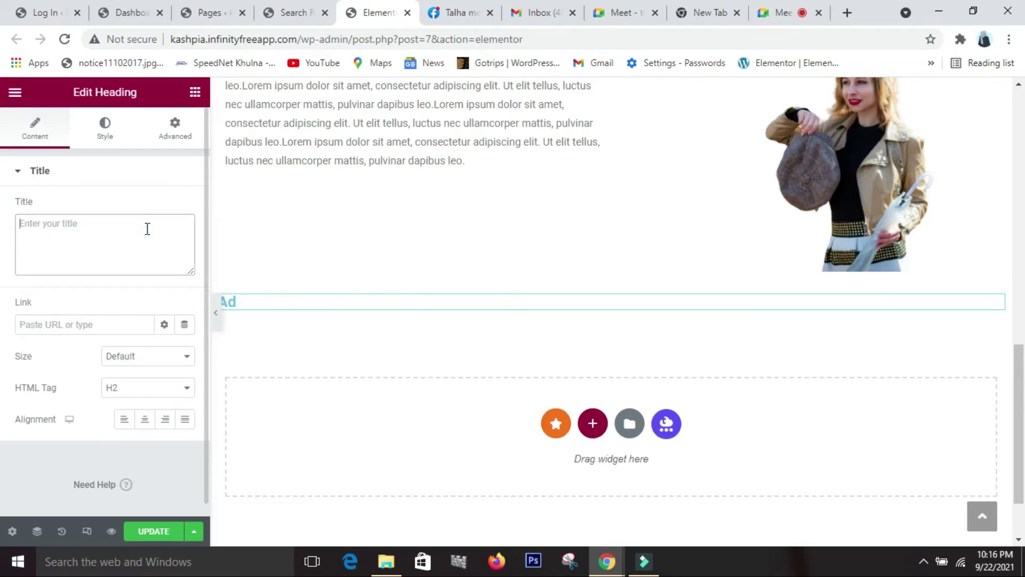
type("Our services")
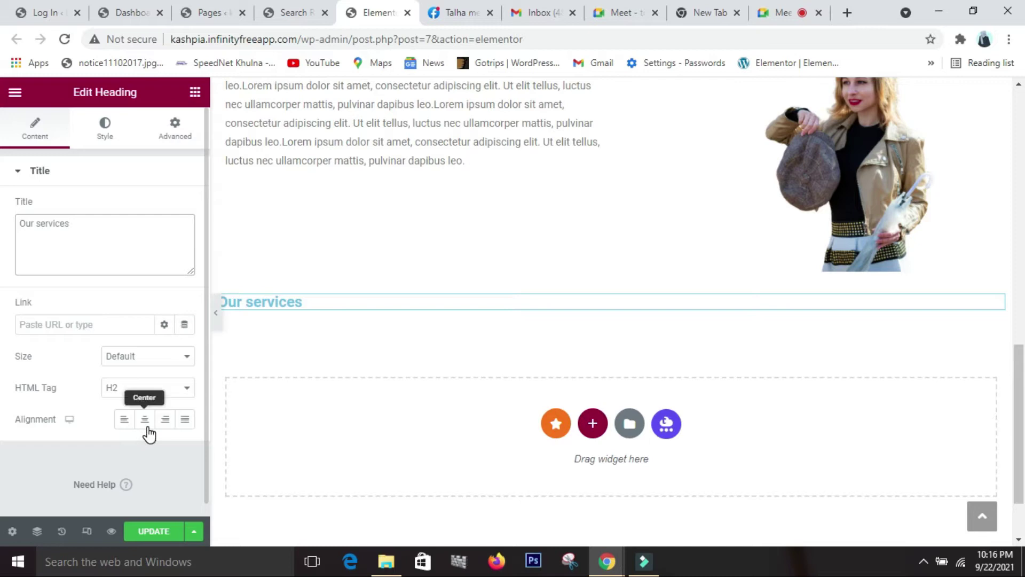
left_click(146, 424)
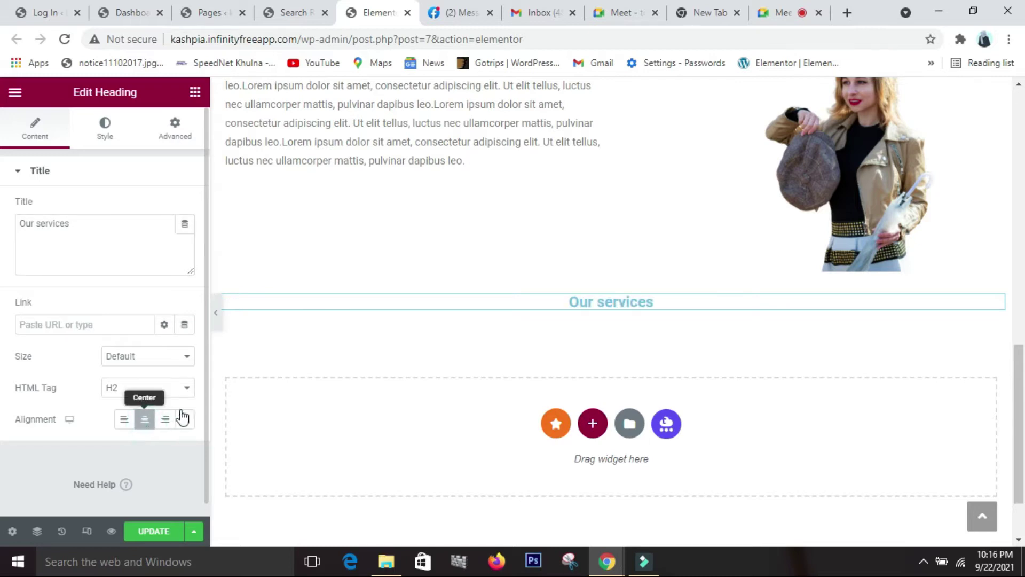
left_click(188, 359)
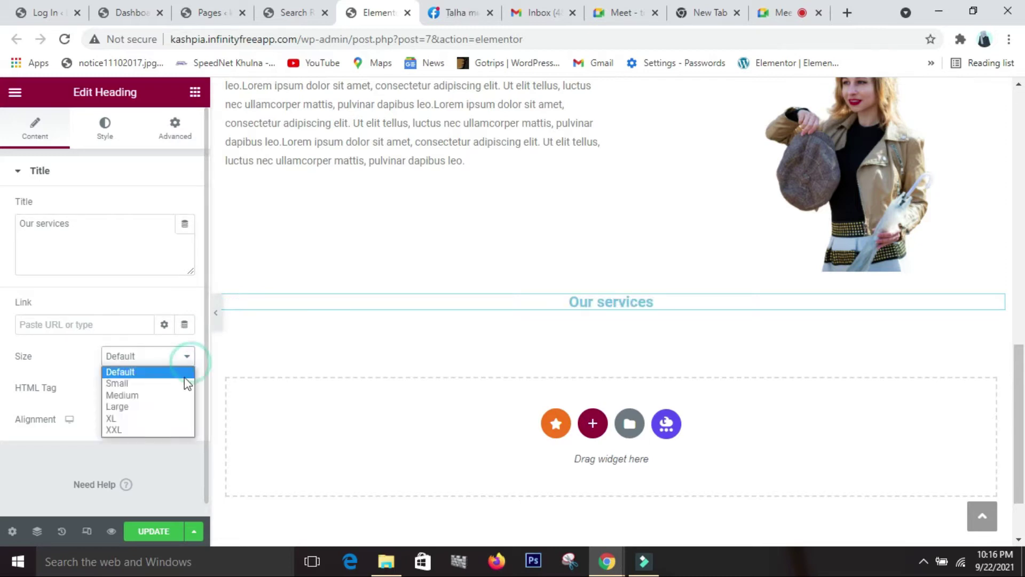
left_click(166, 408)
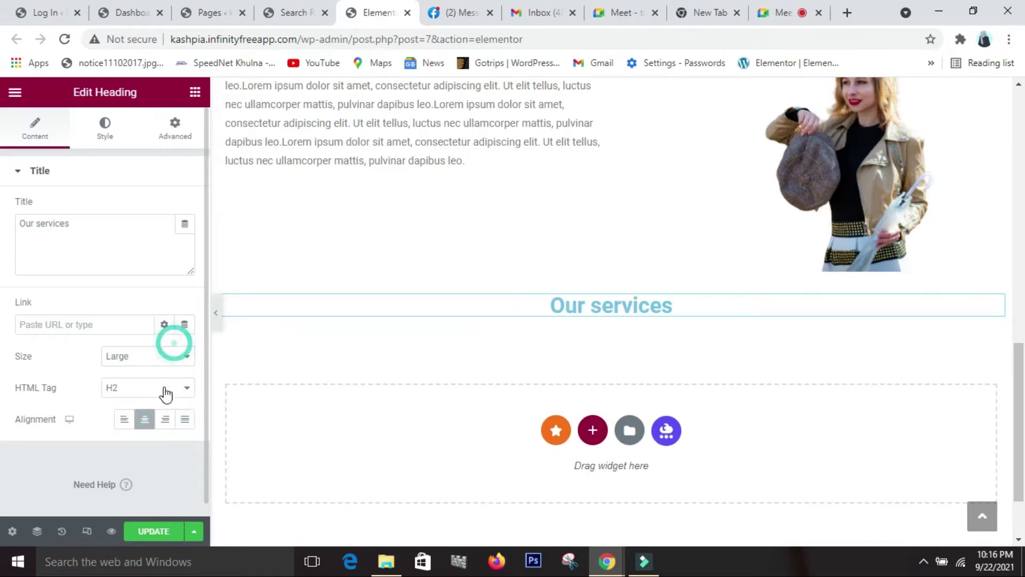
left_click(174, 357)
left_click(140, 429)
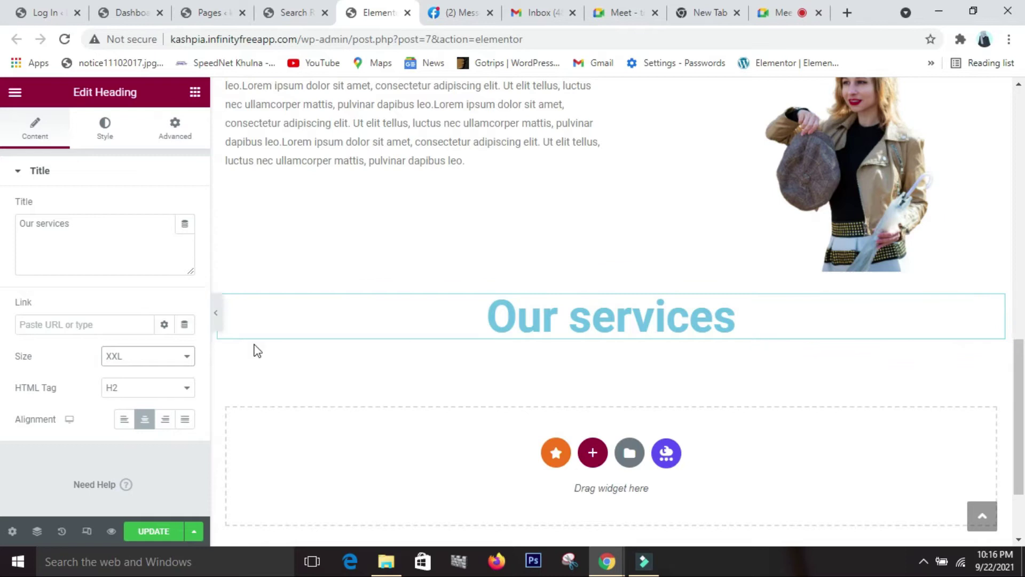
- Add an Image Carousel under Our services with the green top, striped shirt and ocean-wave t-shirt
left_click(195, 93)
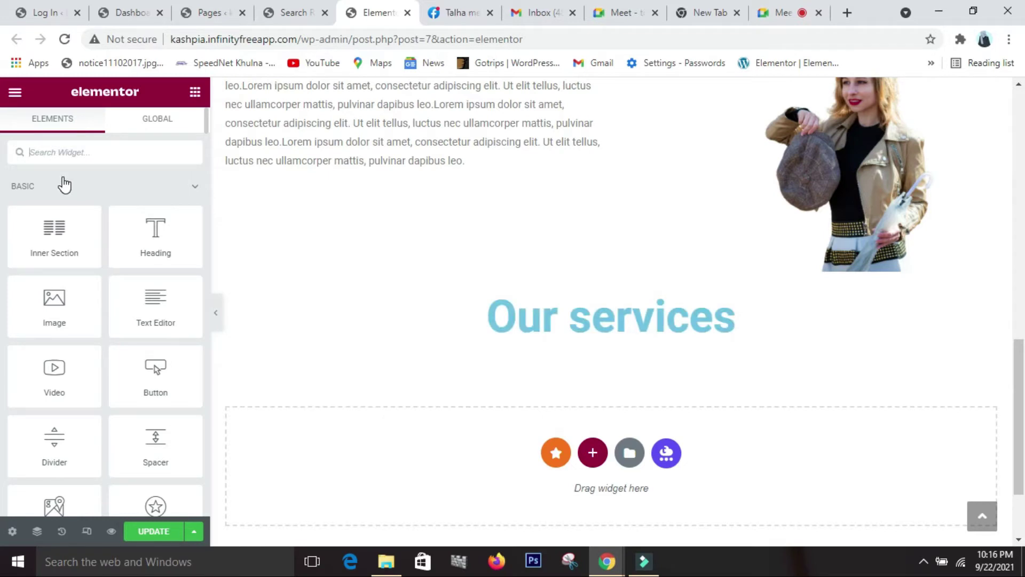
type("image")
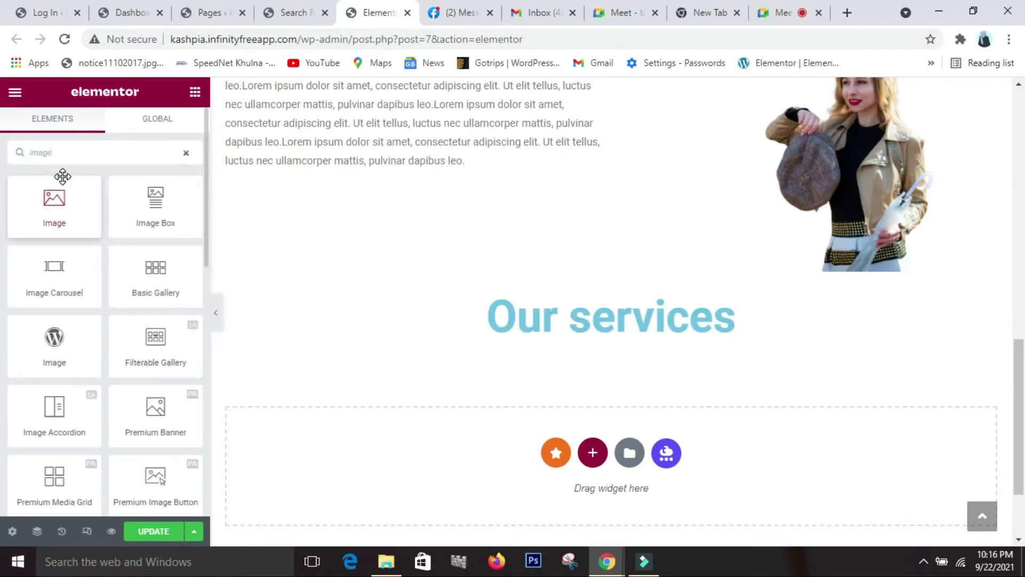
left_click_drag(41, 288, 592, 331)
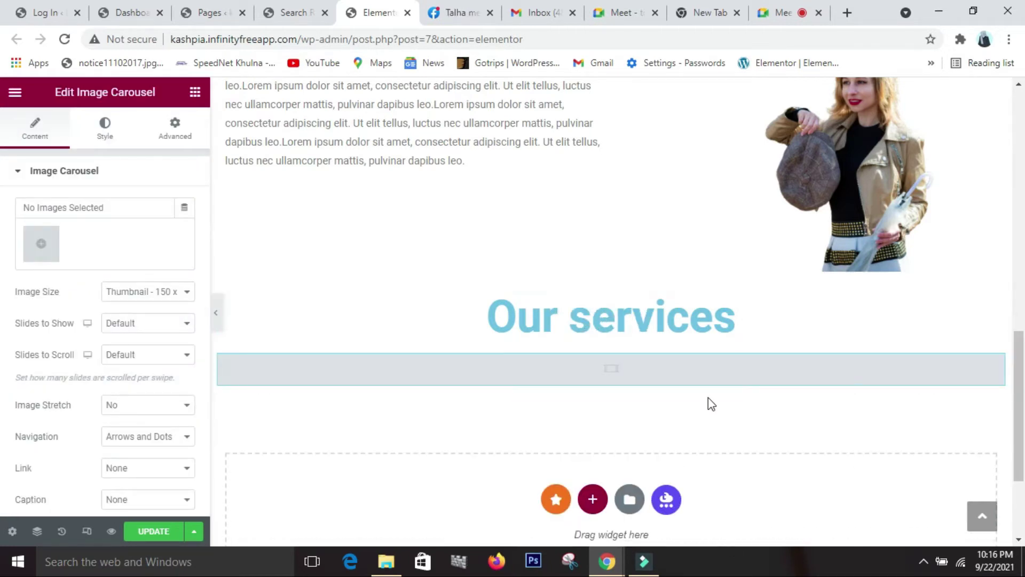
left_click(41, 251)
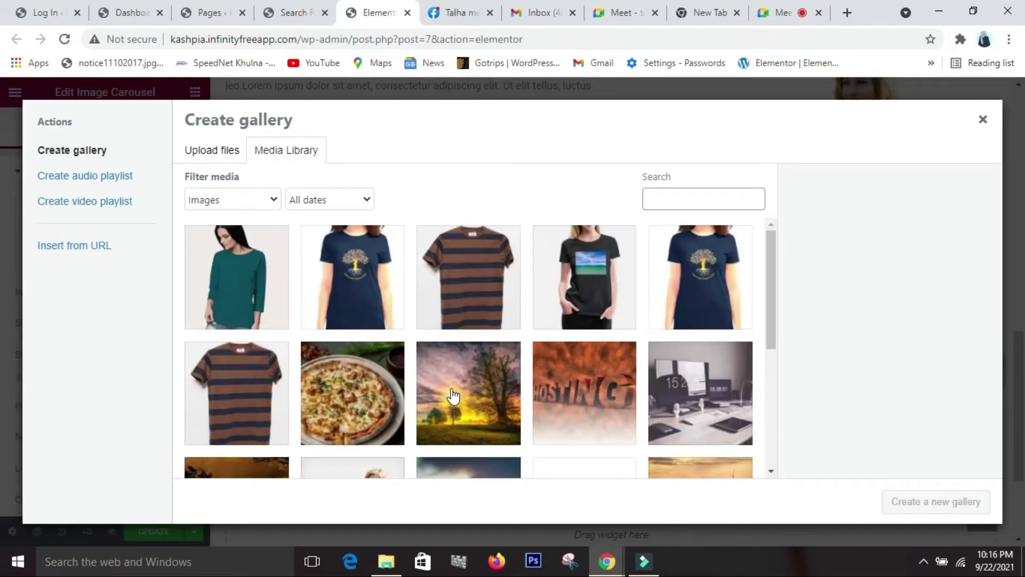
left_click(253, 309)
left_click(458, 297)
key("ctrl+minus")
left_click(540, 288)
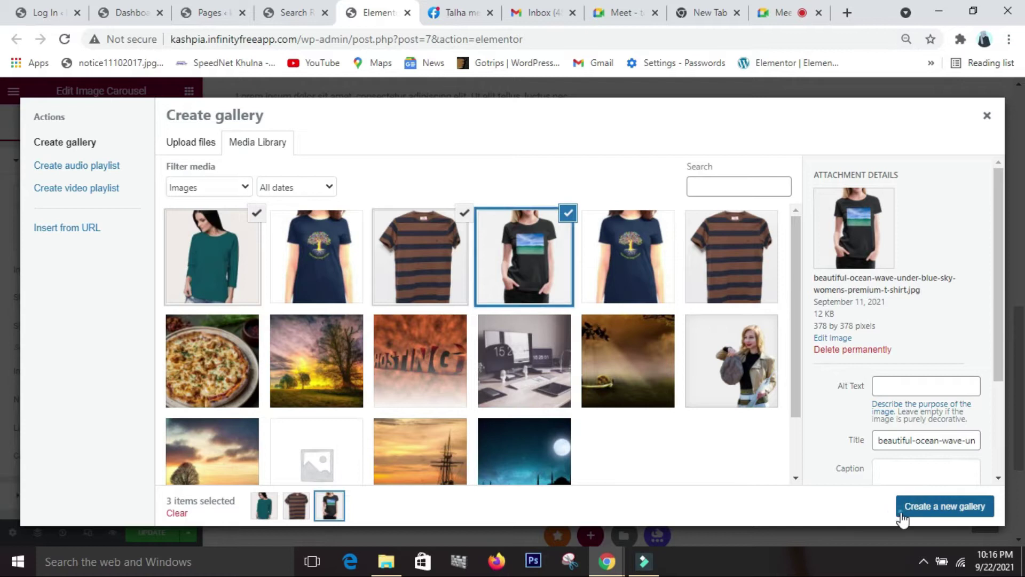
left_click(902, 513)
left_click(981, 514)
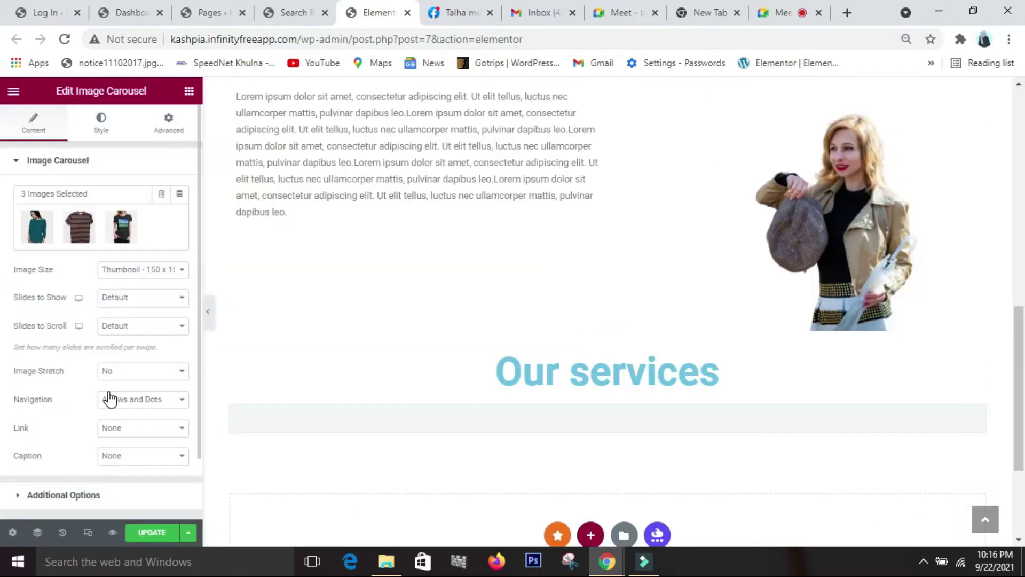
scroll(143, 399, "down", 1)
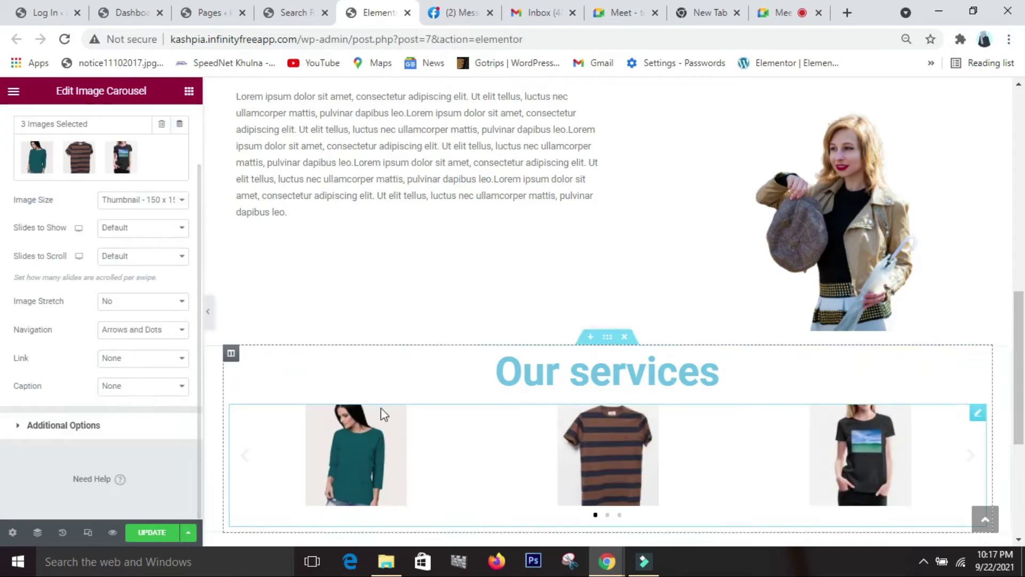
scroll(380, 411, "down", 4)
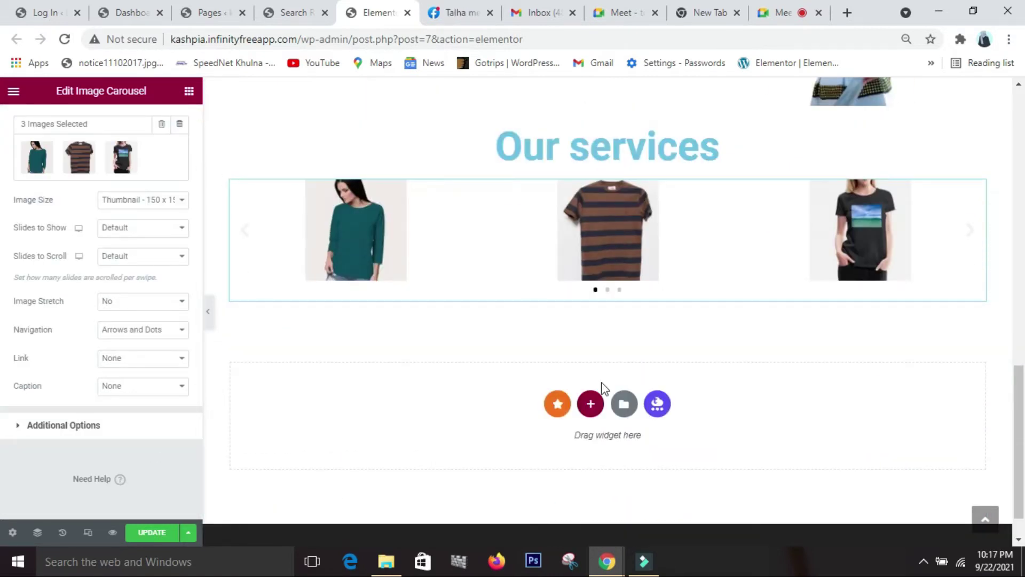
- Add a new single-column section below the services carousel
left_click(591, 403)
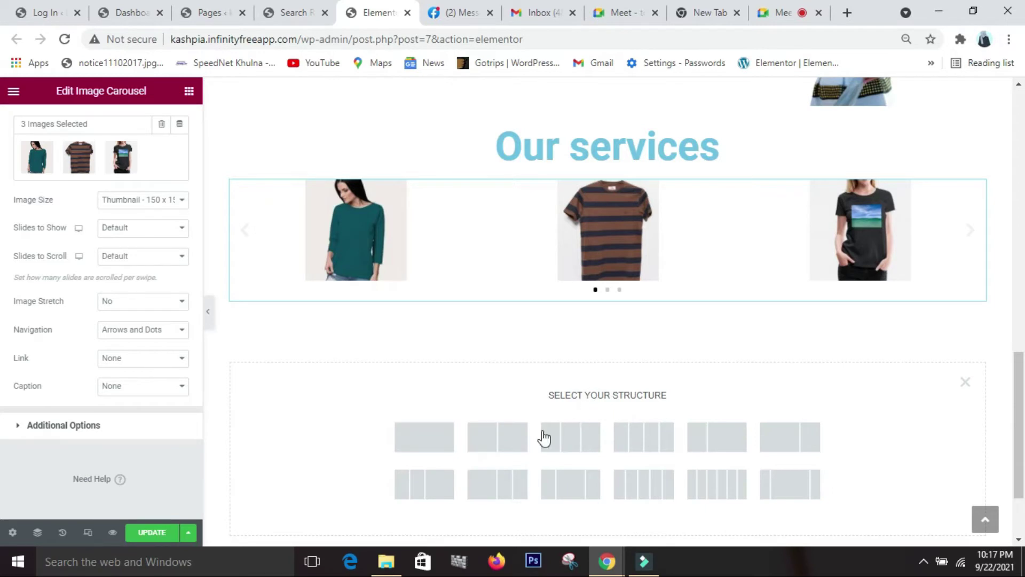
left_click(451, 427)
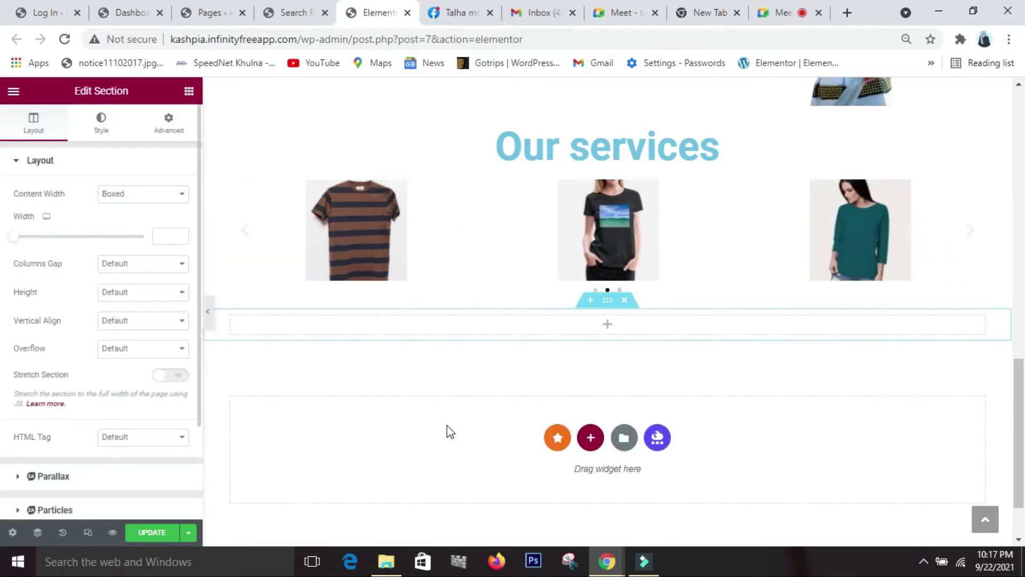
left_click(188, 92)
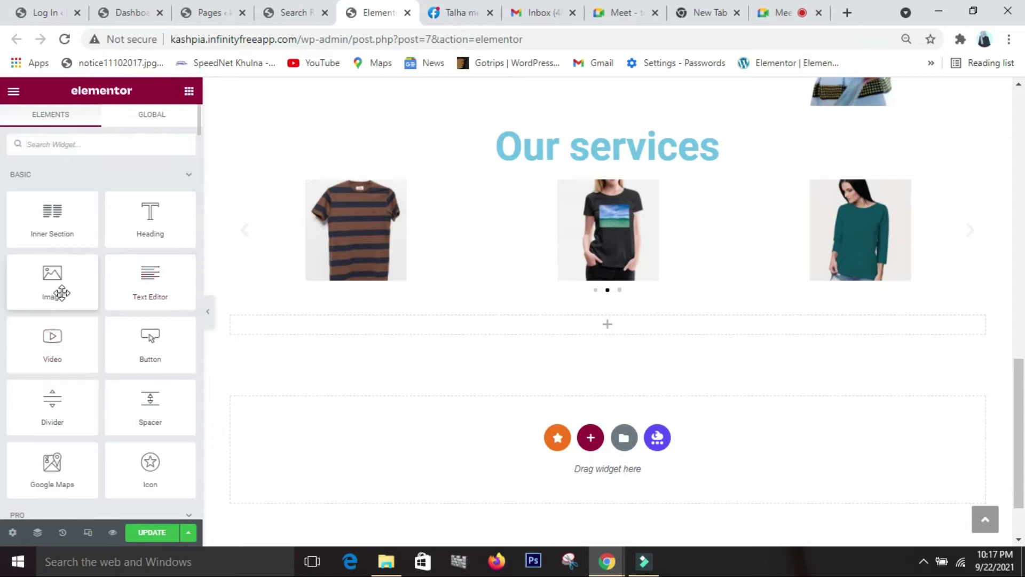
- Insert a heading reading 'Contact Us' into it, centred and sized XXL
left_click_drag(154, 234, 572, 326)
left_click(126, 211)
key("BackSpace")
key("BackSpace")
key("BackSpace")
key("BackSpace")
key("BackSpace")
key("BackSpace")
key("BackSpace")
key("BackSpace")
key("BackSpace")
key("BackSpace")
key("BackSpace")
key("BackSpace")
key("BackSpace")
key("BackSpace")
key("BackSpace")
key("BackSpace")
key("BackSpace")
key("BackSpace")
key("BackSpace")
key("BackSpace")
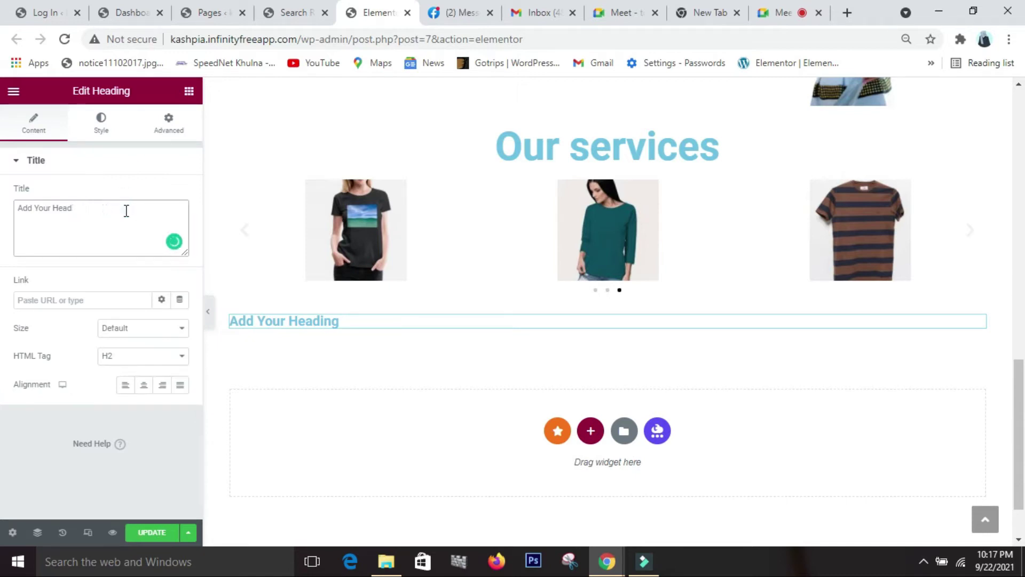
type("C")
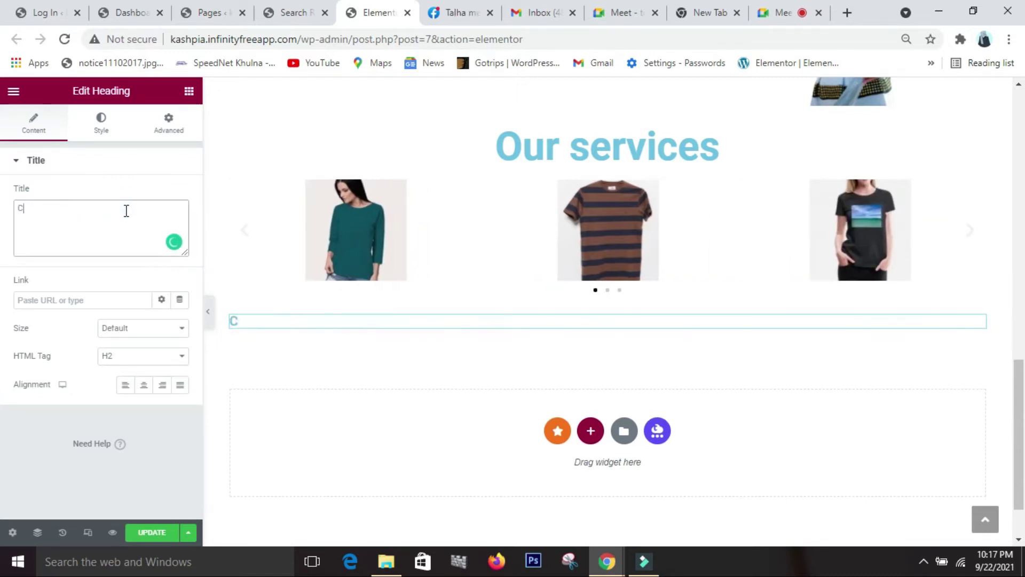
type("ontac")
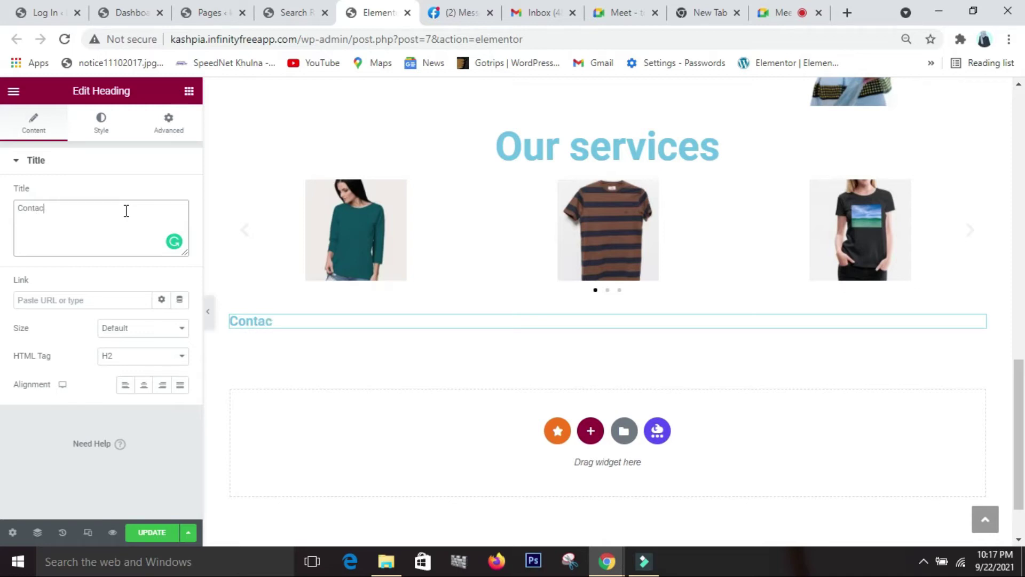
type("t Us")
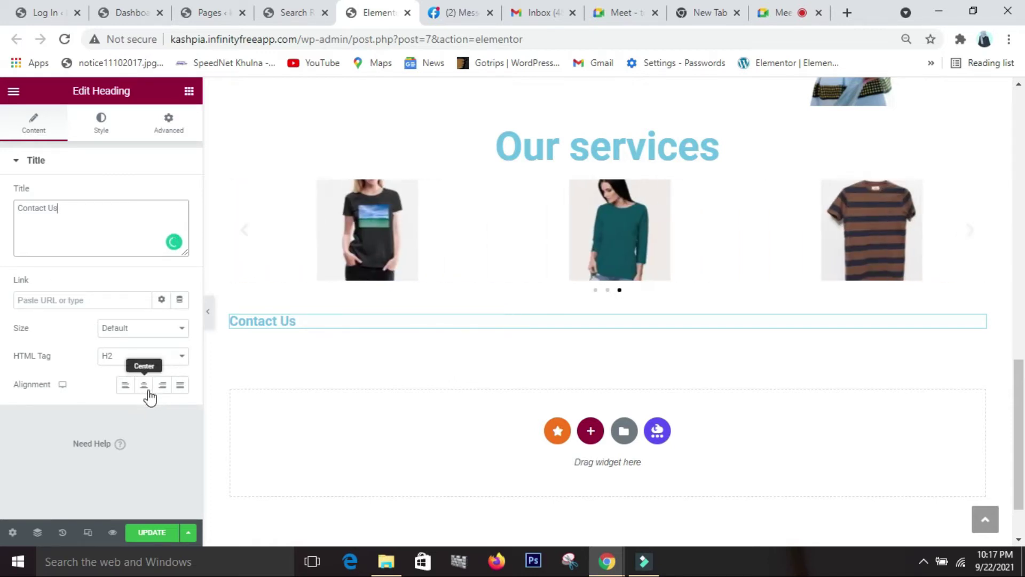
left_click(143, 386)
left_click(176, 339)
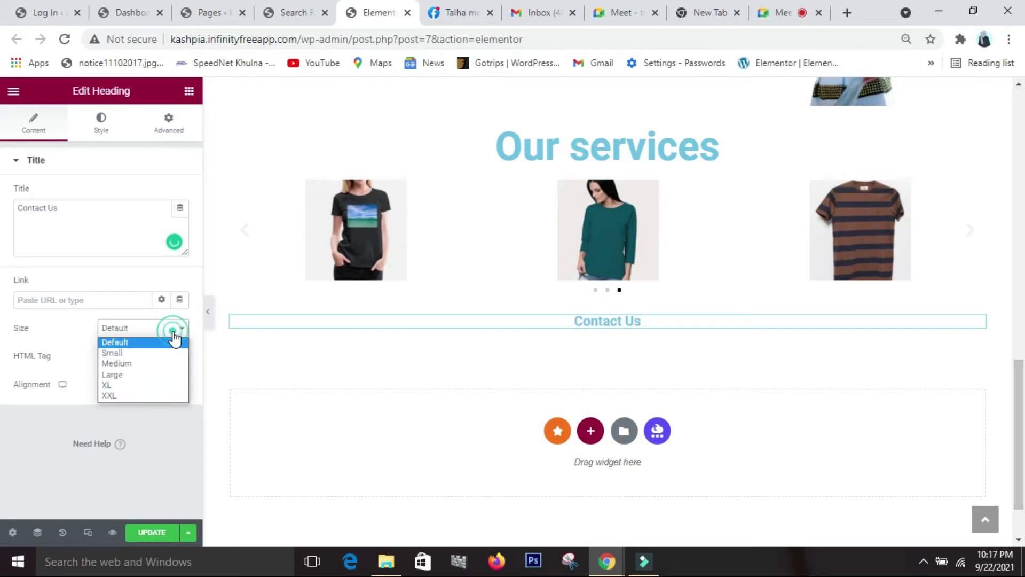
left_click(155, 398)
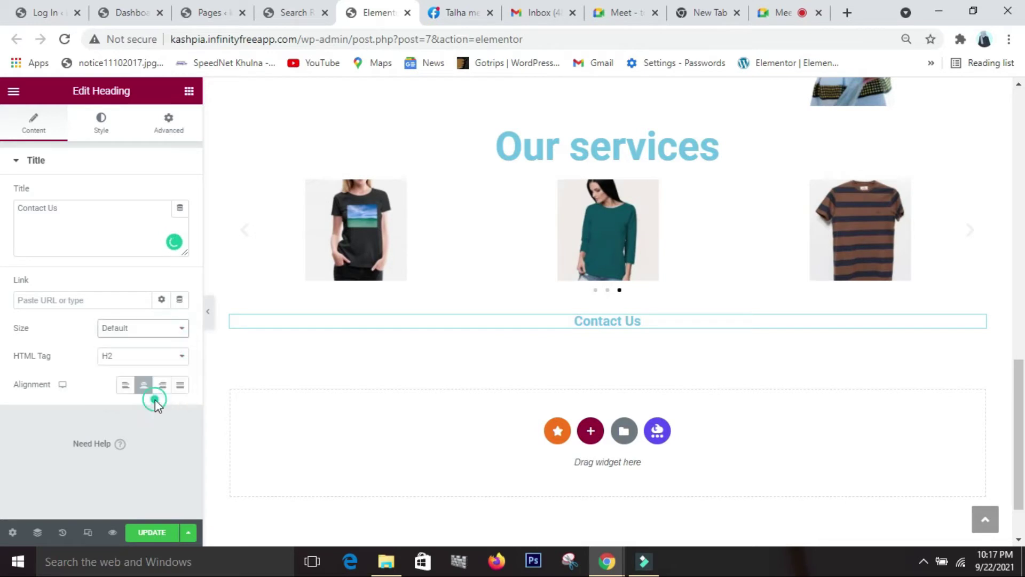
left_click(189, 97)
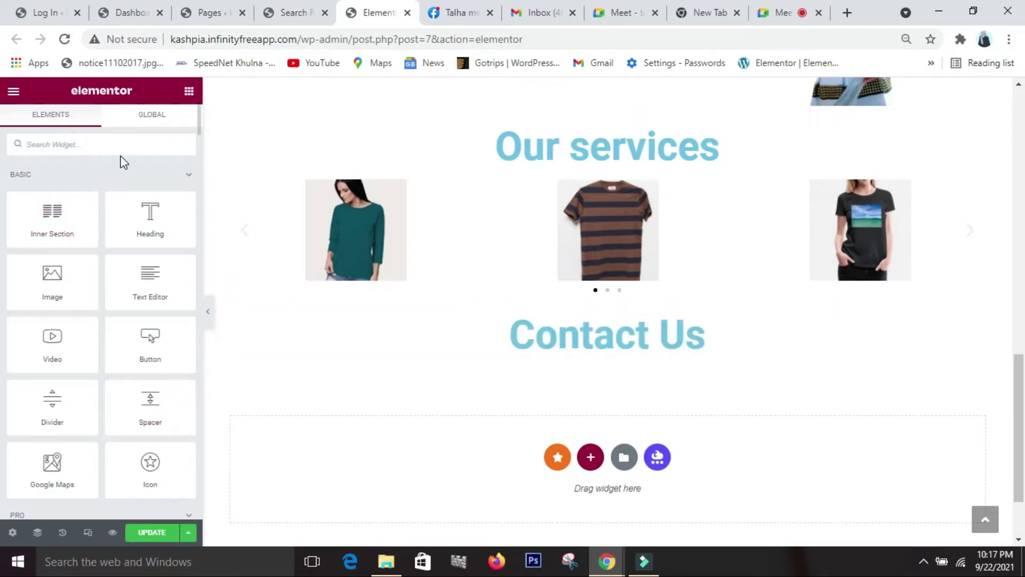
- Drop a Form widget with Name, Email and Message fields below the Contact Us heading
type("form")
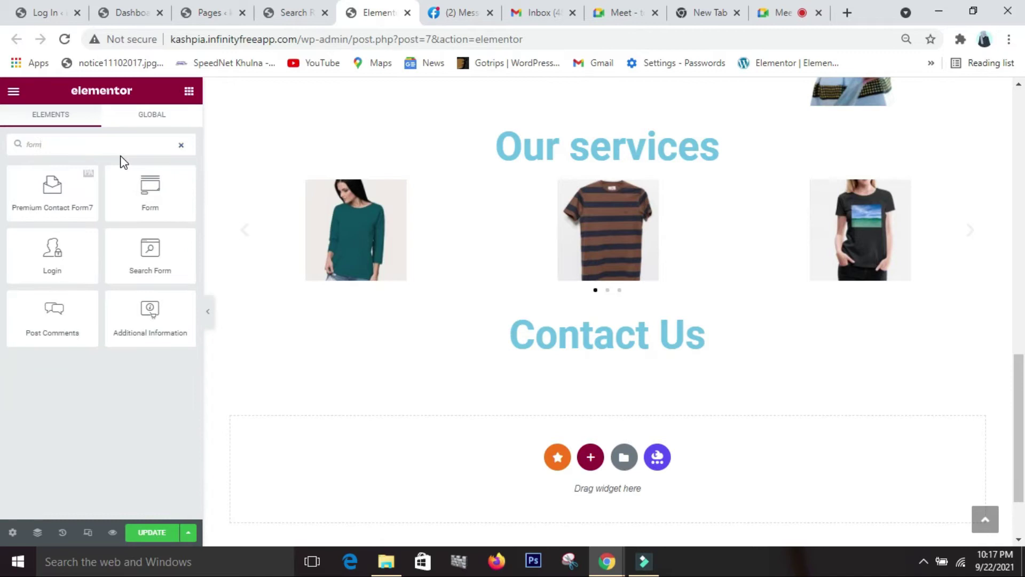
left_click_drag(143, 186, 589, 348)
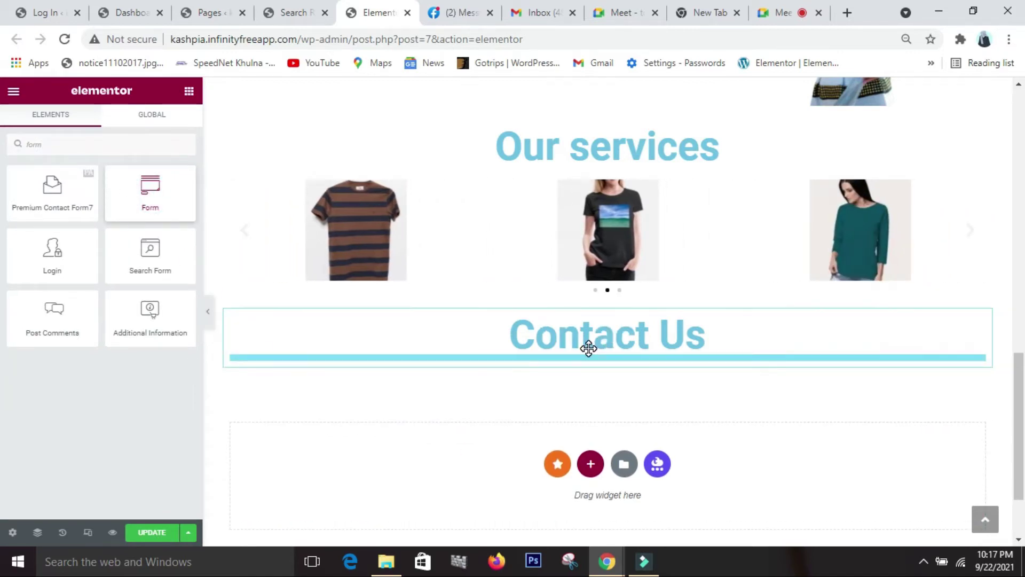
scroll(592, 403, "down", 4)
scroll(593, 403, "up", 2)
scroll(595, 406, "up", 12)
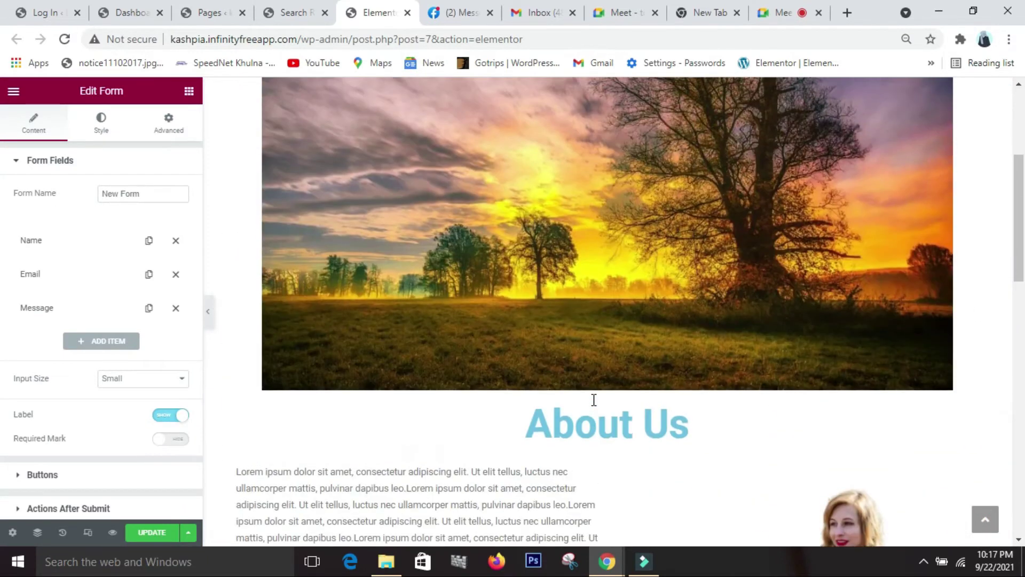
scroll(592, 406, "up", 2)
scroll(593, 406, "down", 14)
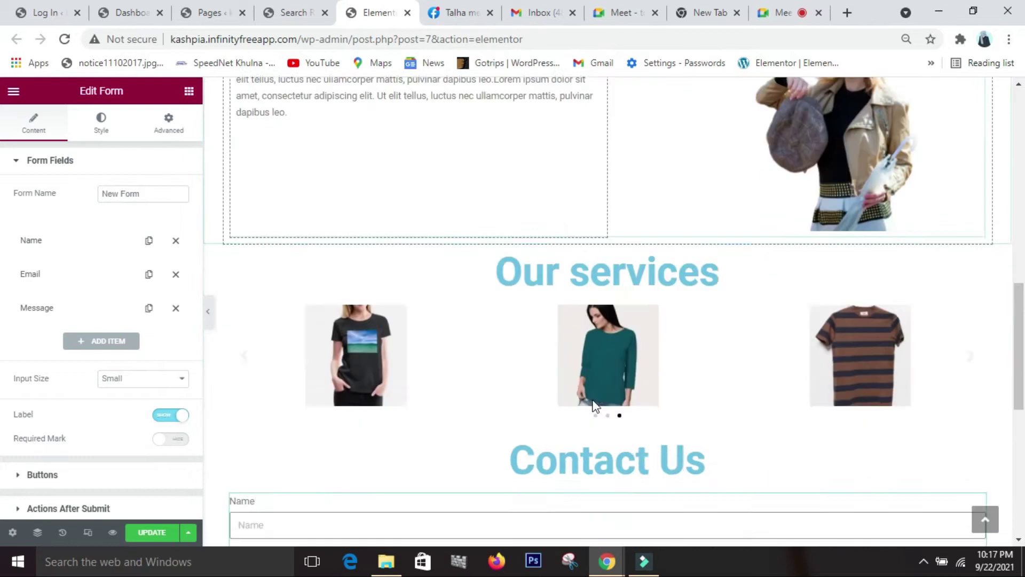
- Admit the waiting participant in Google Meet, dismiss the notification prompt, and return to Elementor
left_click(780, 12)
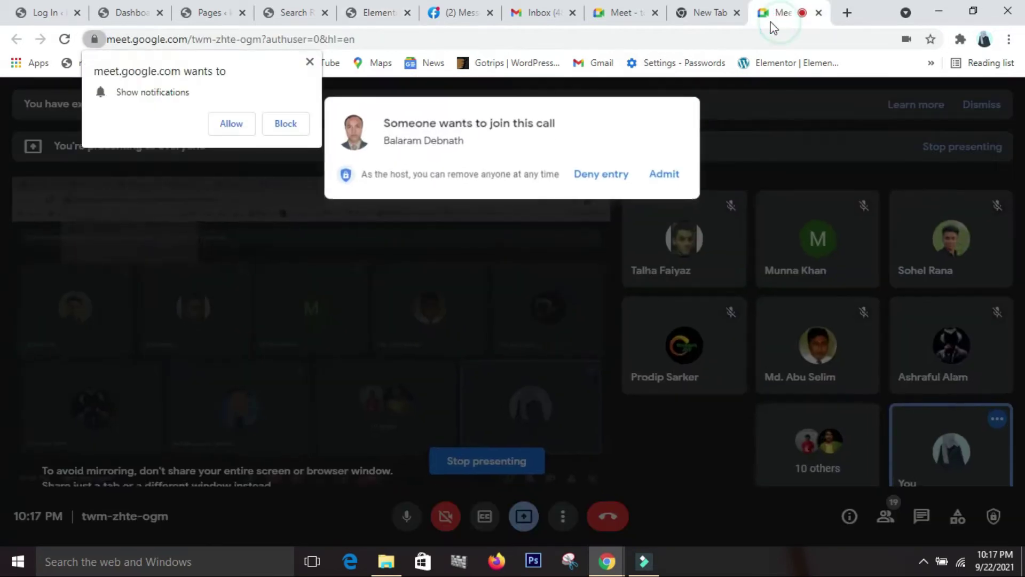
left_click(653, 178)
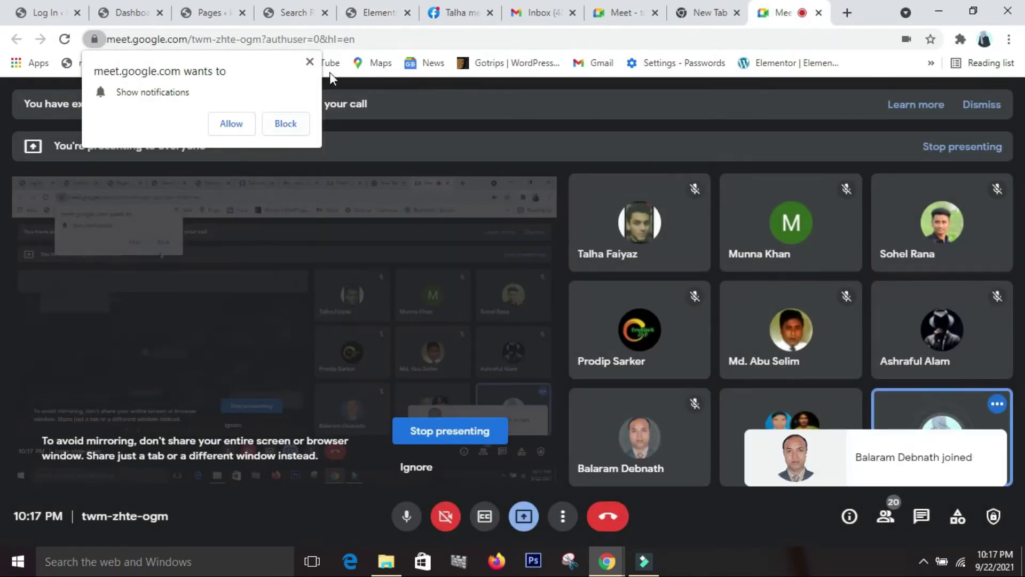
left_click(309, 62)
left_click(370, 10)
scroll(554, 302, "up", 10)
scroll(555, 302, "up", 2)
scroll(554, 302, "down", 1)
scroll(554, 303, "up", 2)
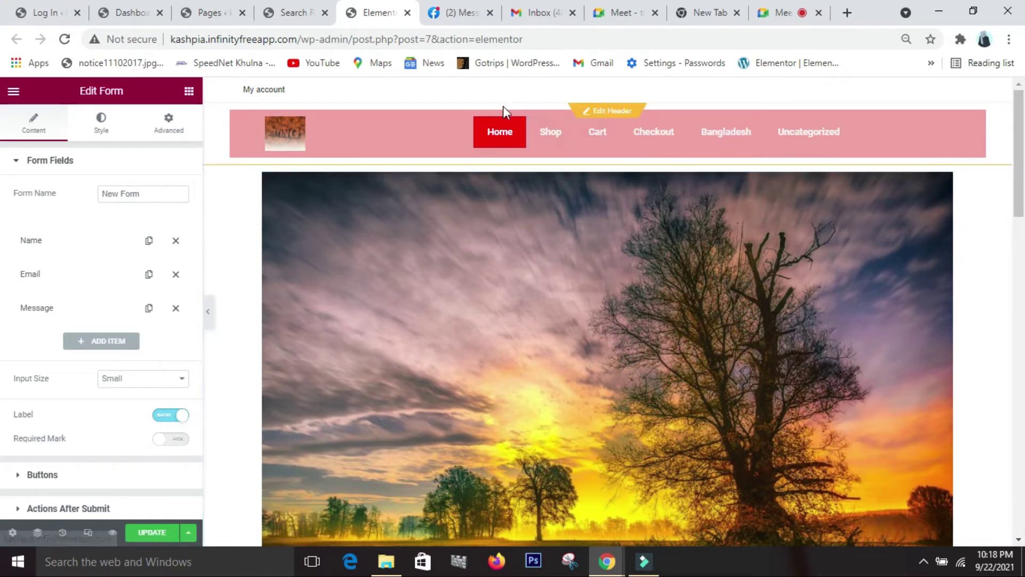
- Scroll through the page from the banner down to the contact form, then reopen the widgets panel
scroll(644, 317, "down", 10)
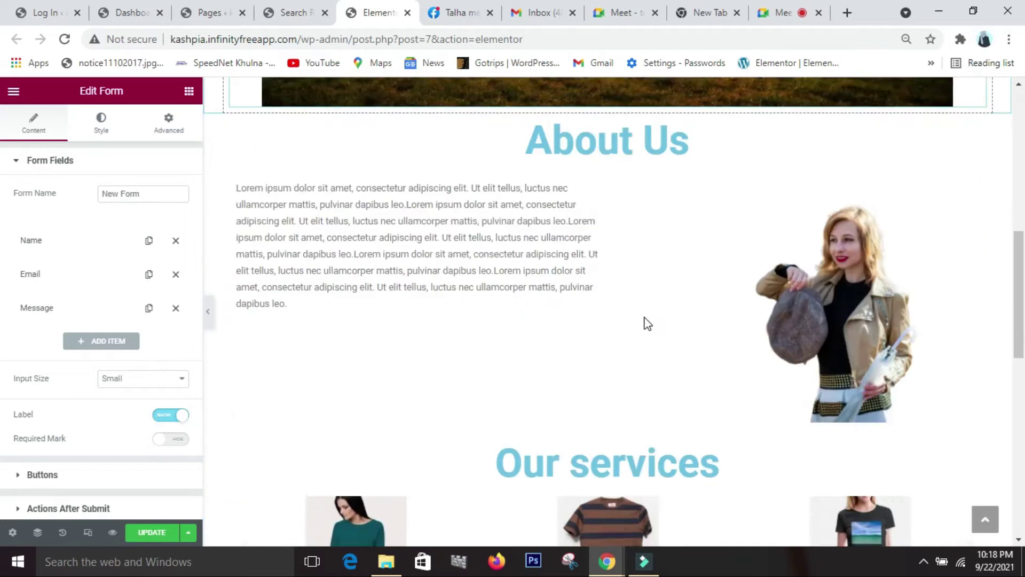
scroll(644, 316, "down", 10)
scroll(687, 459, "up", 11)
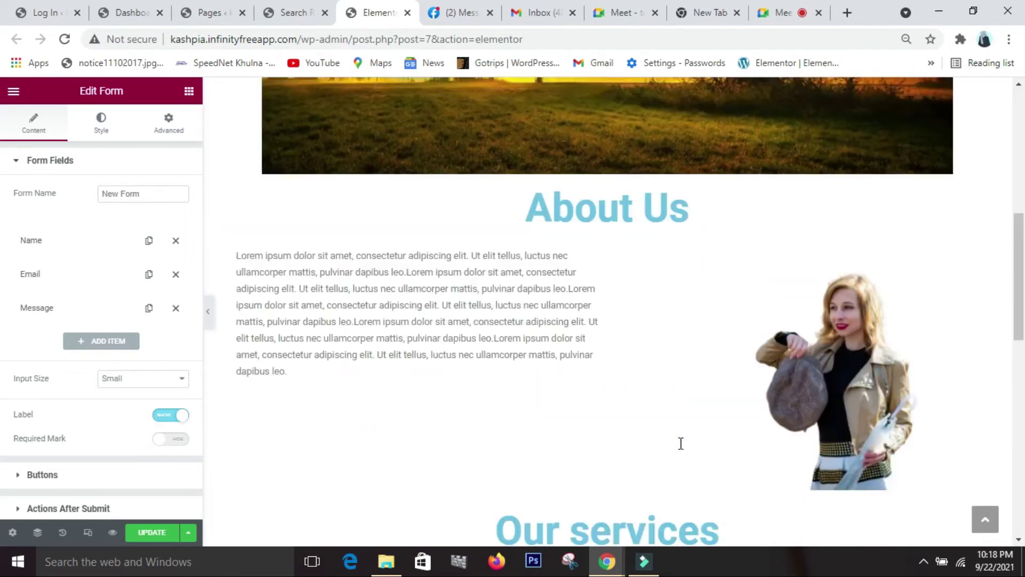
scroll(681, 443, "up", 8)
scroll(680, 443, "down", 11)
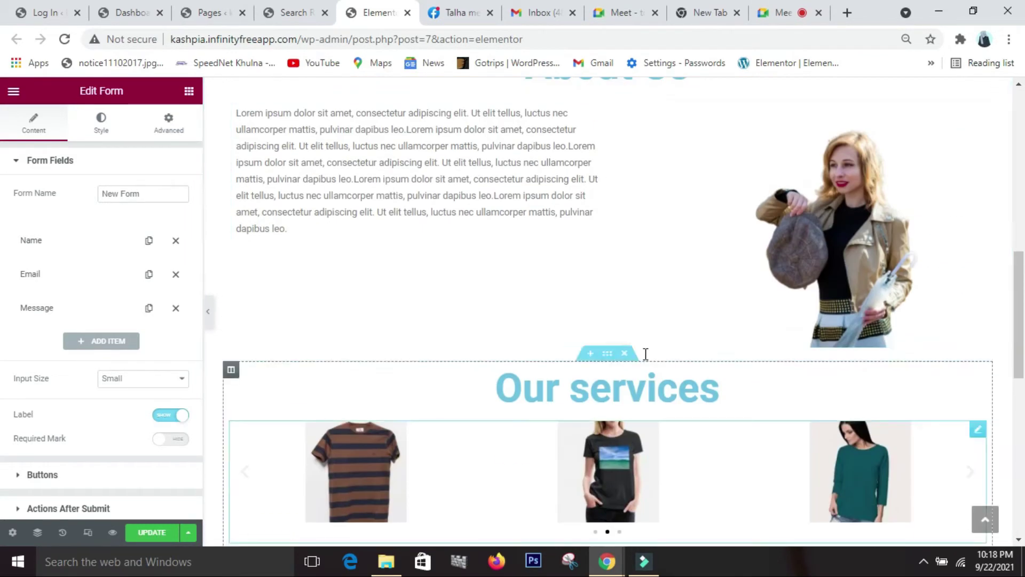
scroll(646, 354, "up", 10)
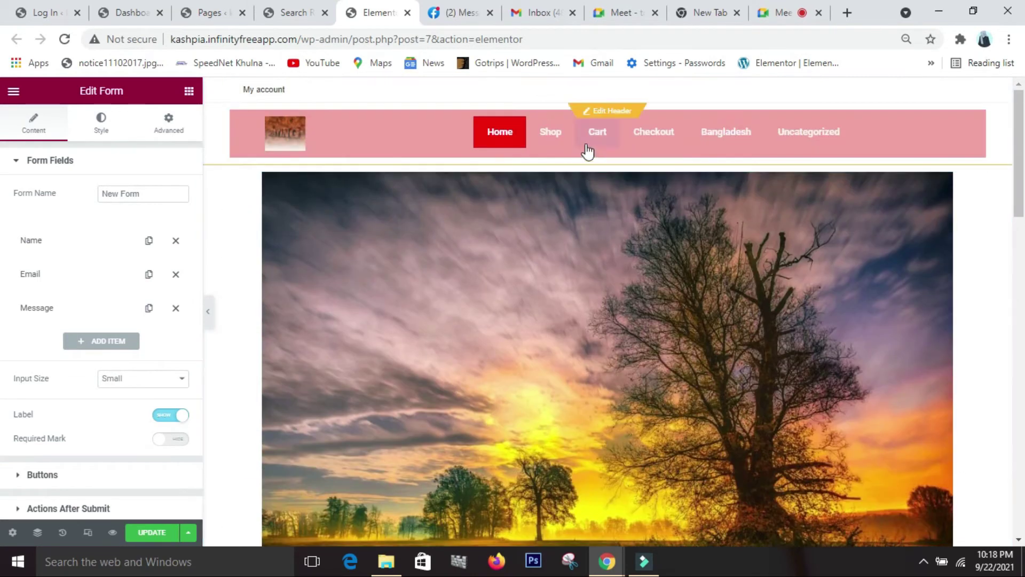
scroll(579, 260, "down", 10)
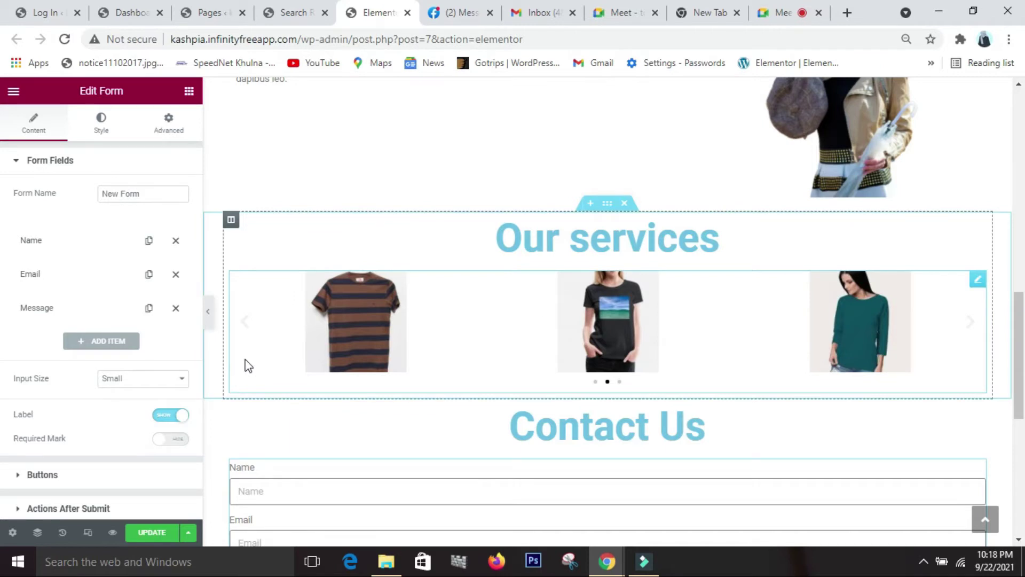
scroll(487, 305, "up", 4)
scroll(487, 309, "down", 3)
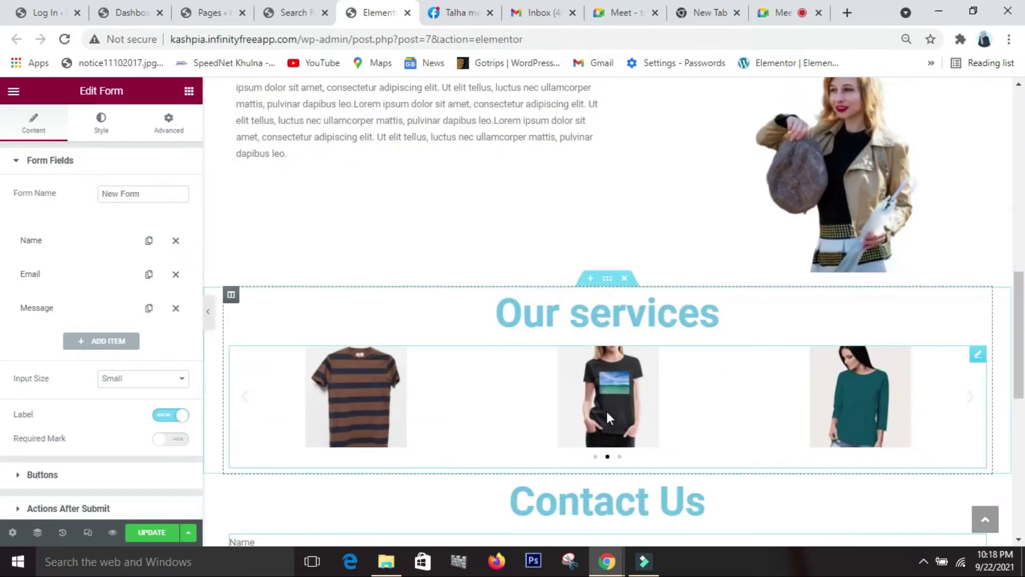
scroll(607, 415, "down", 3)
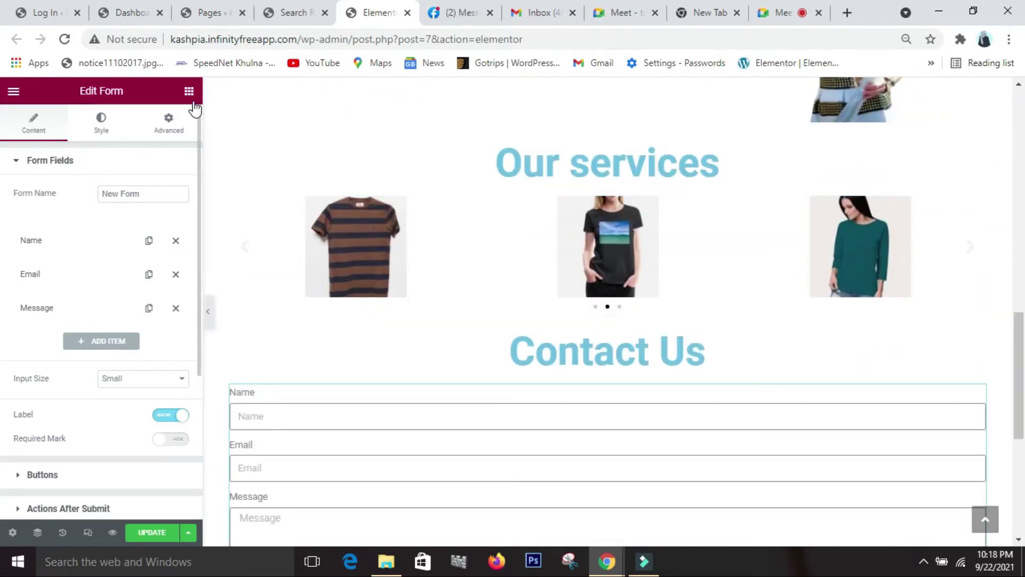
left_click(189, 92)
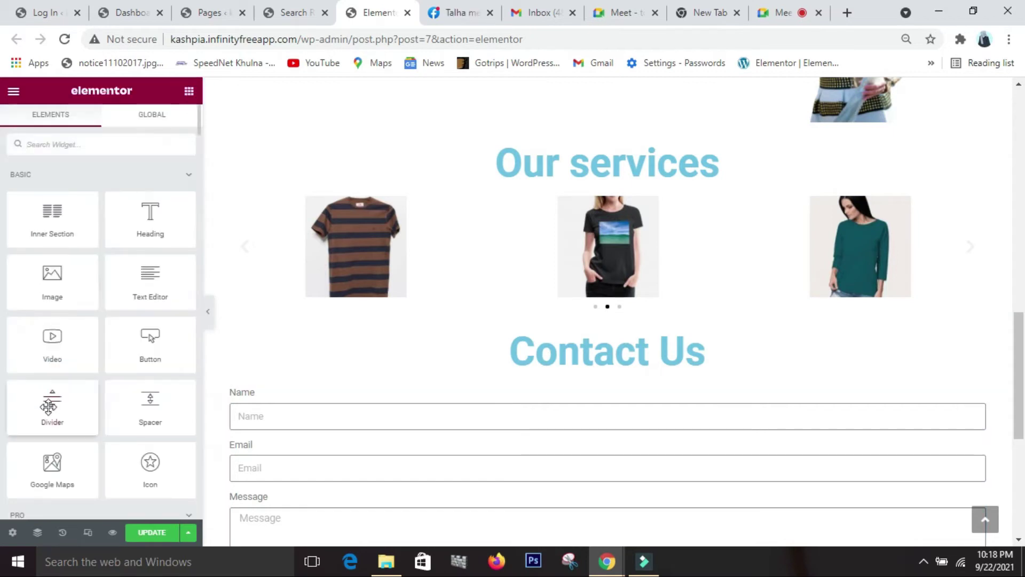
- Insert a 111 px Spacer below the services carousel and collapse the editor panel
left_click_drag(150, 419, 526, 300)
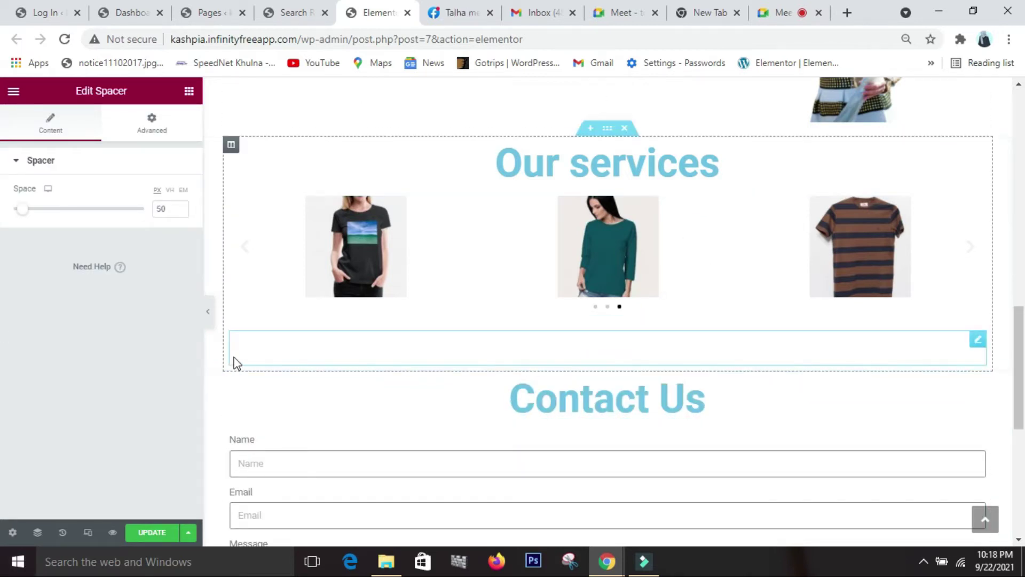
left_click_drag(24, 213, 39, 223)
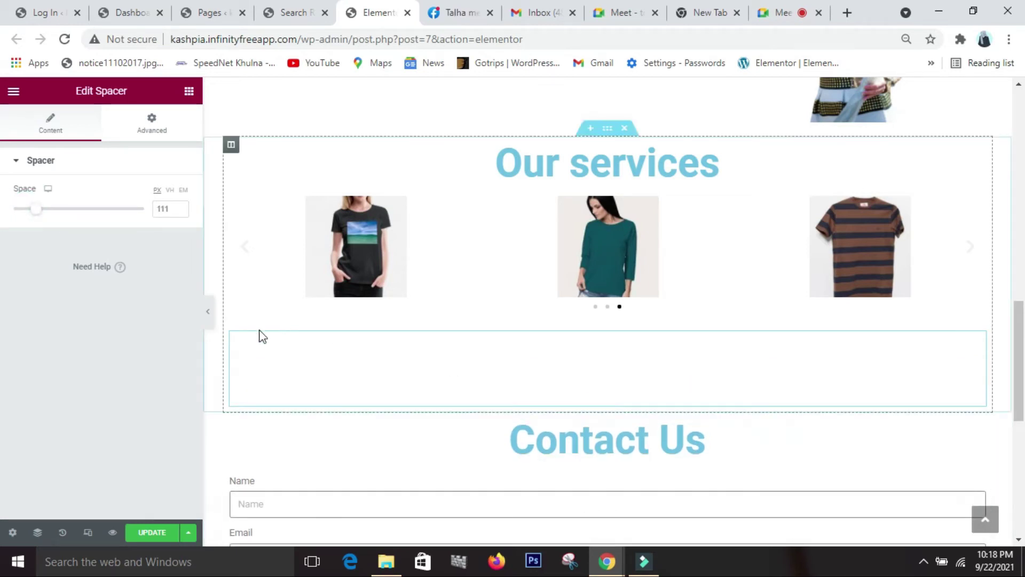
left_click(210, 320)
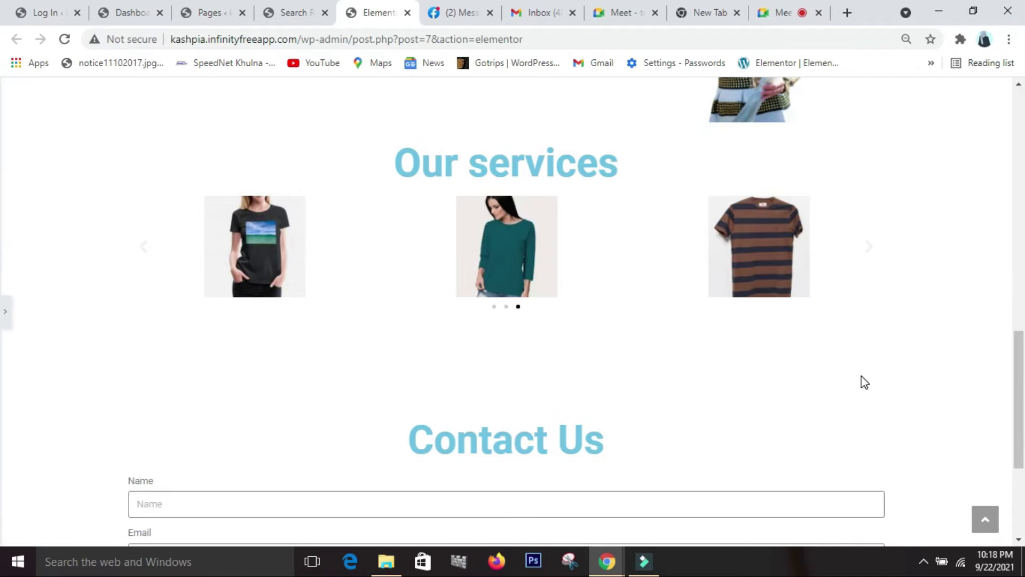
scroll(862, 382, "up", 15)
- Reopen the editor side panel and show the Elements widget list
scroll(865, 383, "down", 15)
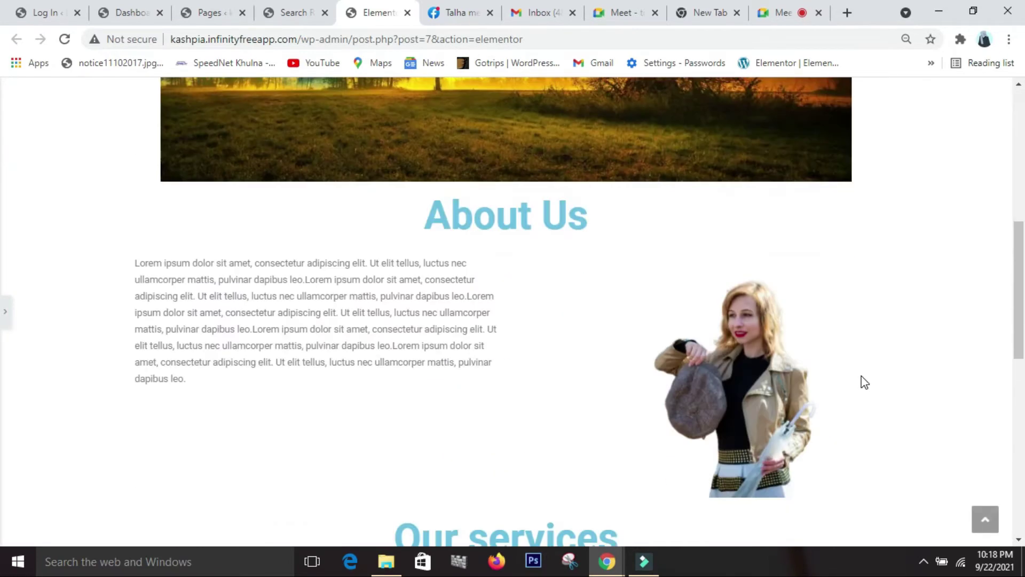
scroll(865, 383, "down", 1)
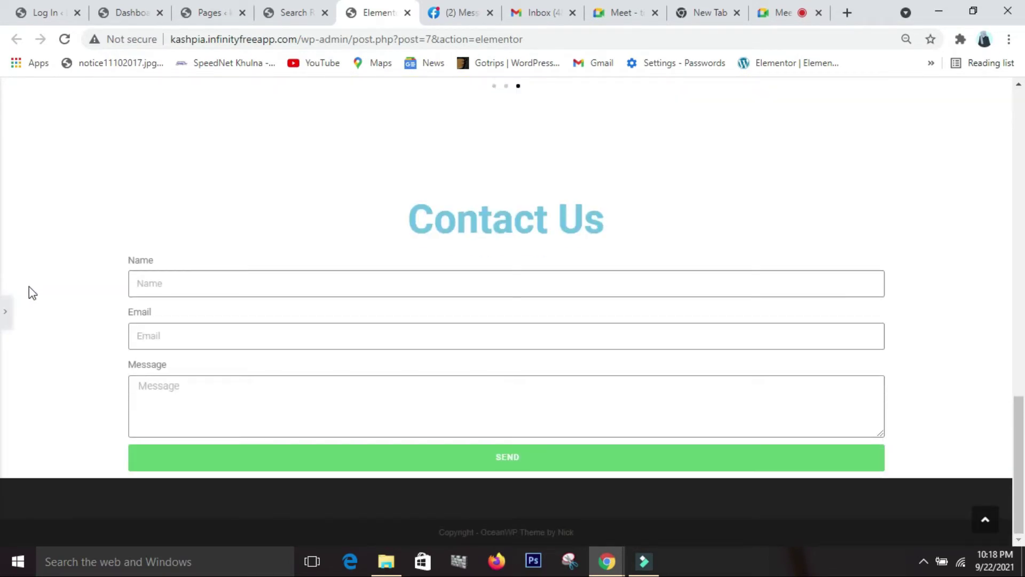
left_click(6, 312)
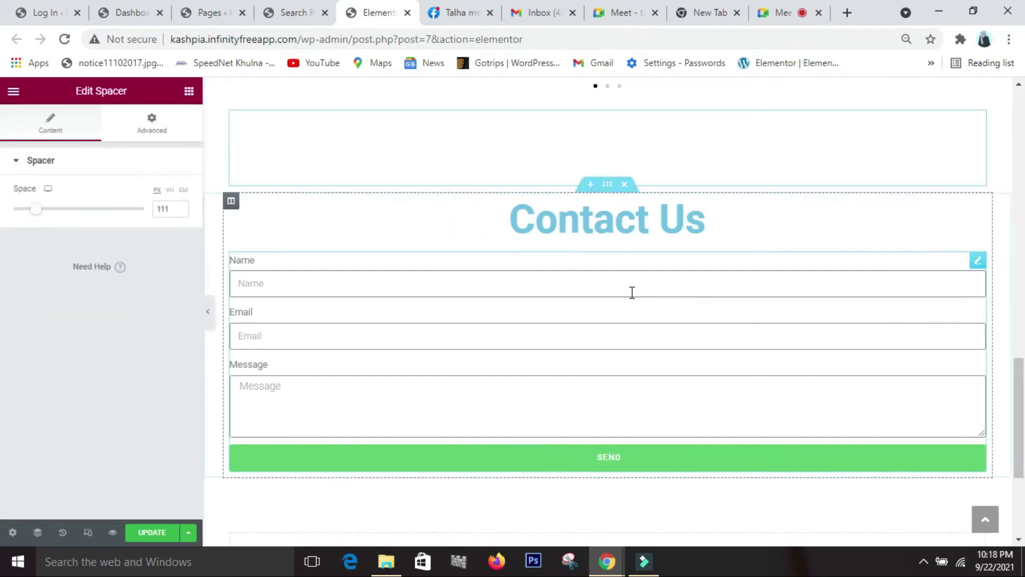
scroll(631, 292, "up", 5)
scroll(631, 292, "up", 10)
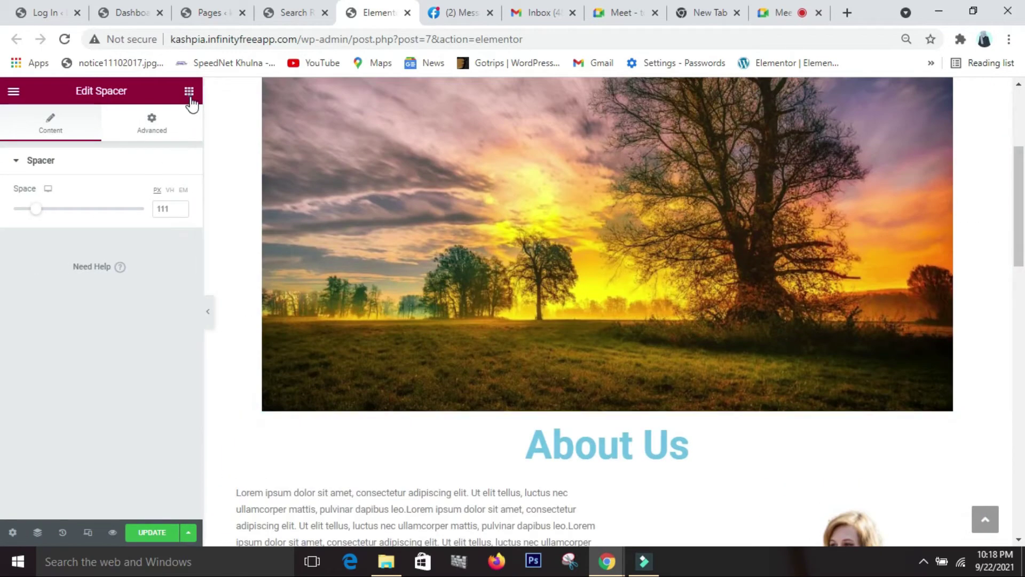
left_click(189, 92)
scroll(592, 380, "up", 5)
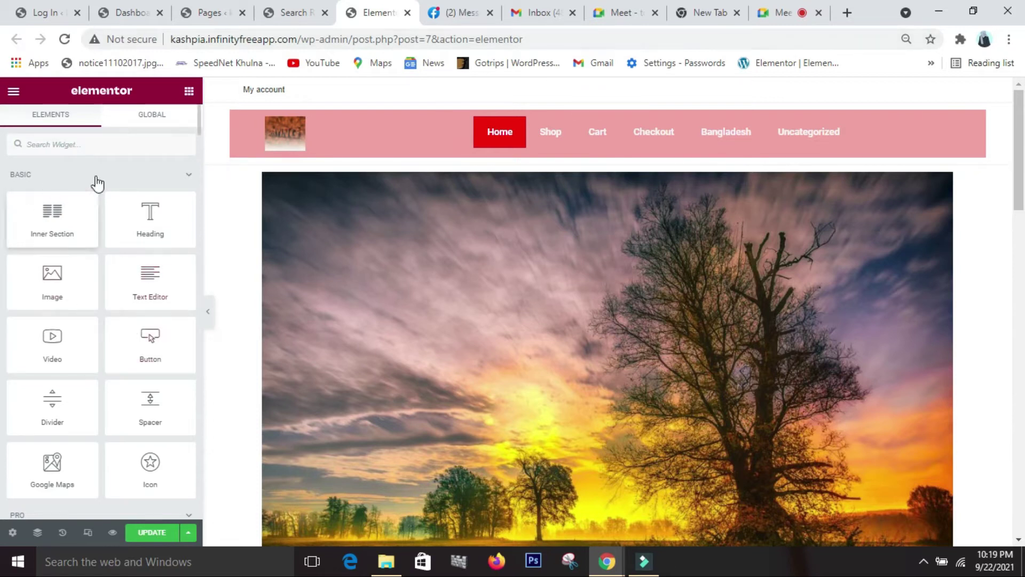
- Add a single-column, full-width section just below the site header
left_click(105, 146)
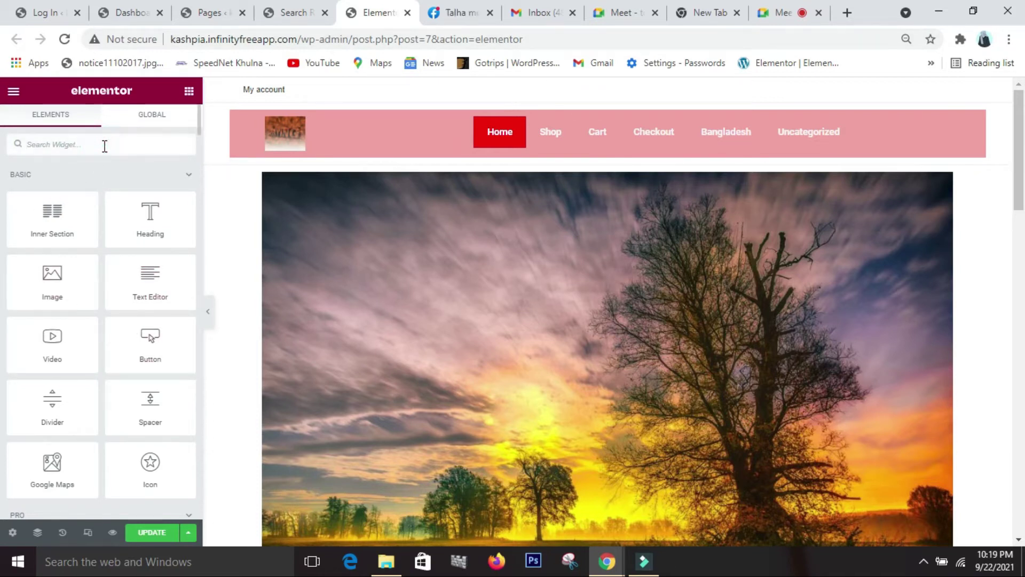
type("nav")
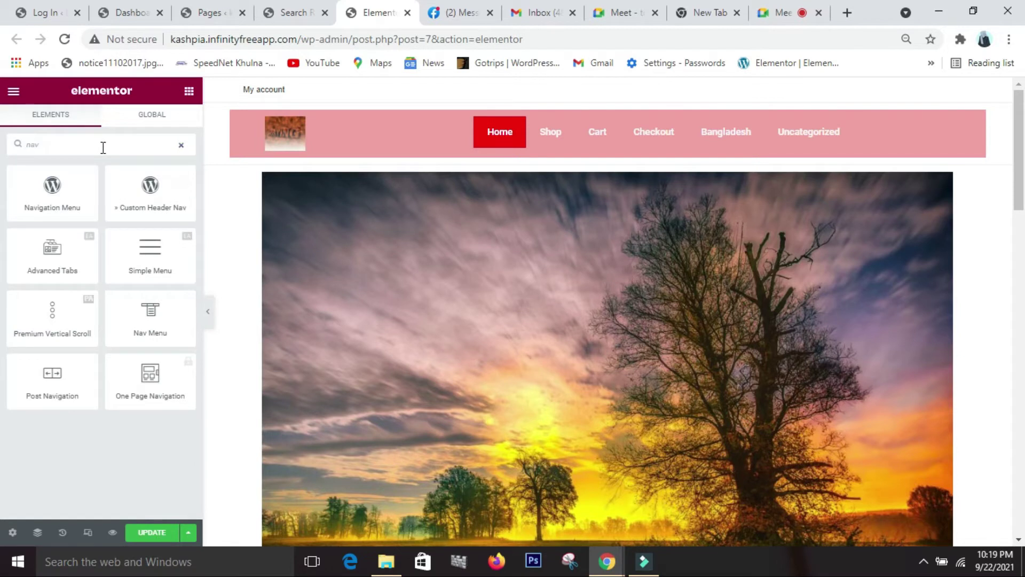
left_click(590, 157)
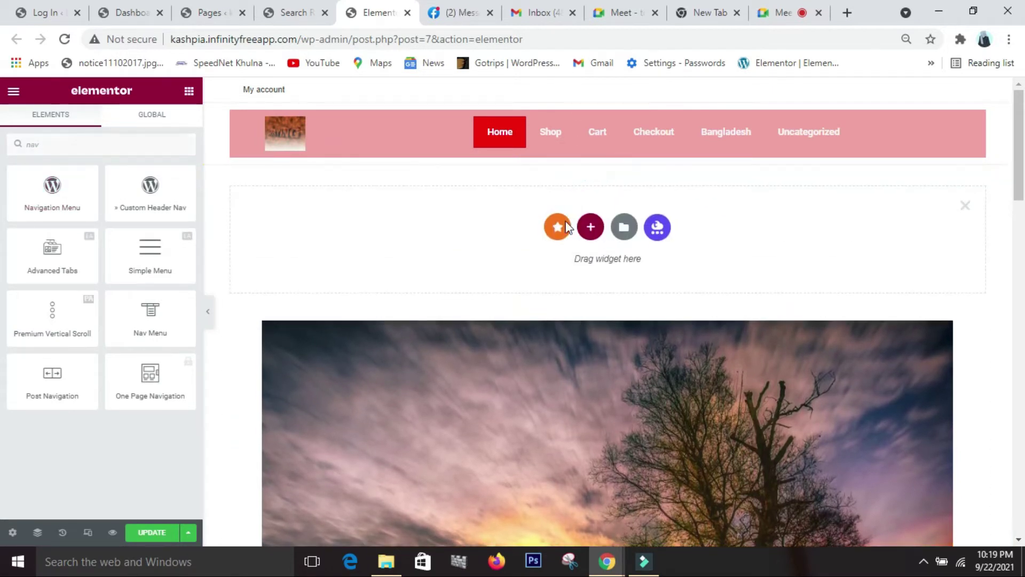
left_click(590, 228)
left_click(439, 270)
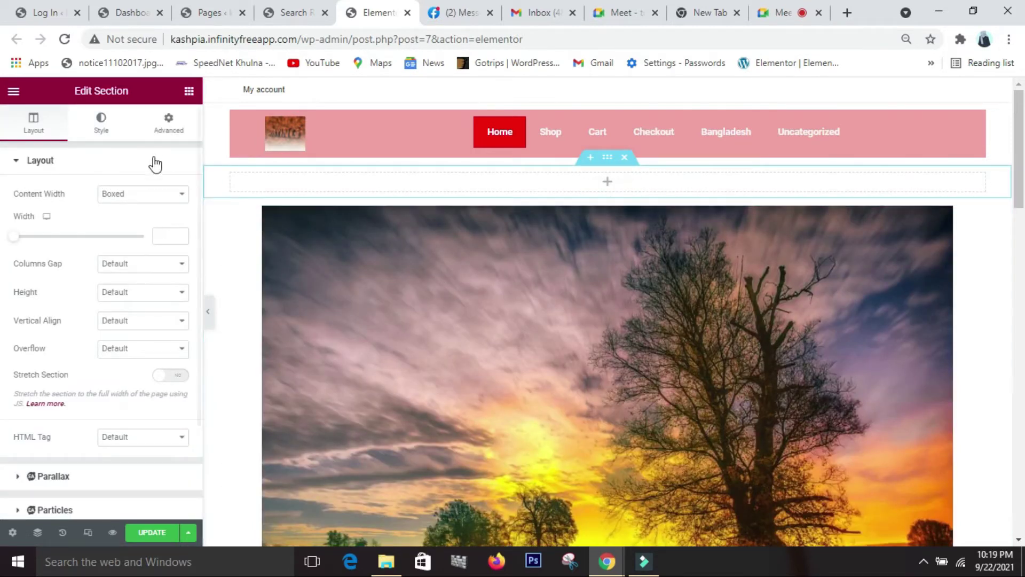
left_click(167, 194)
left_click(163, 216)
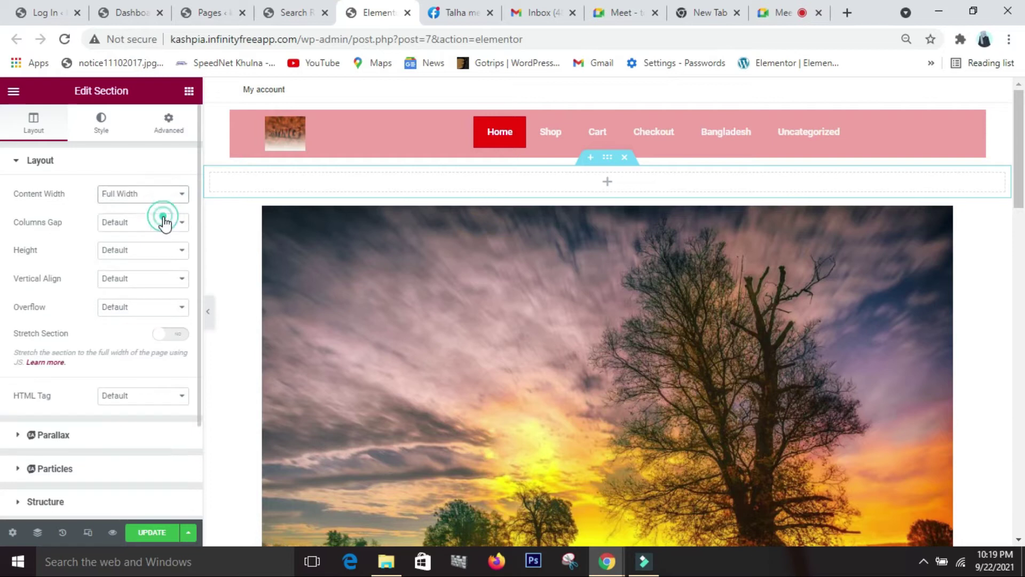
- Search 'nav' and drop the Navigation Menu widget into the new section
left_click(188, 92)
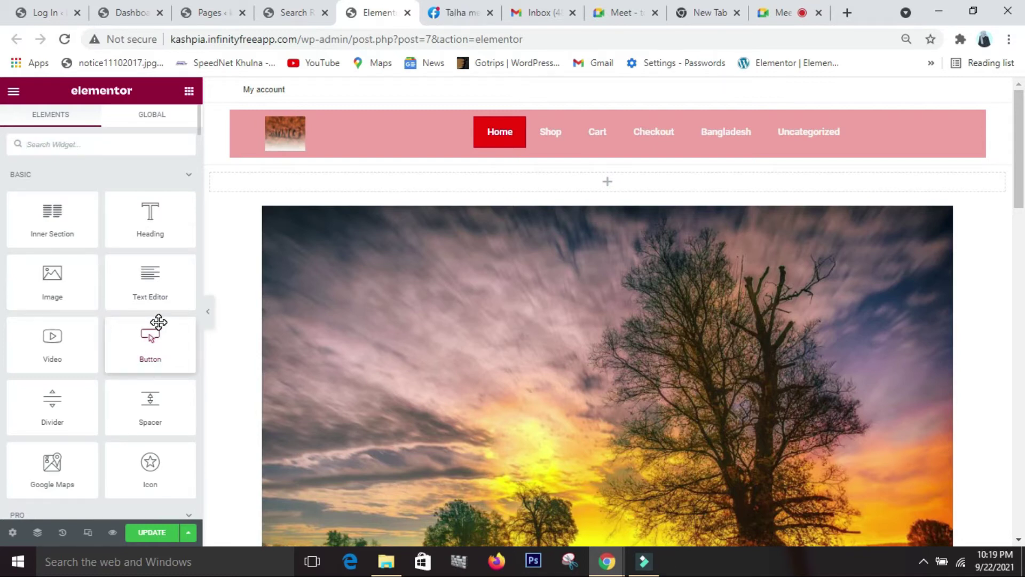
scroll(155, 328, "down", 5)
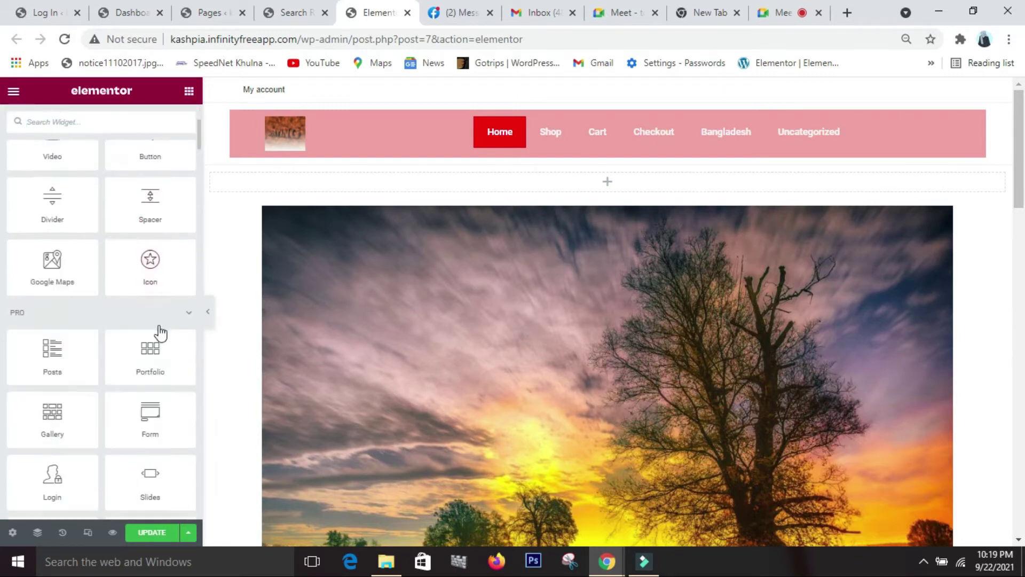
scroll(158, 331, "up", 5)
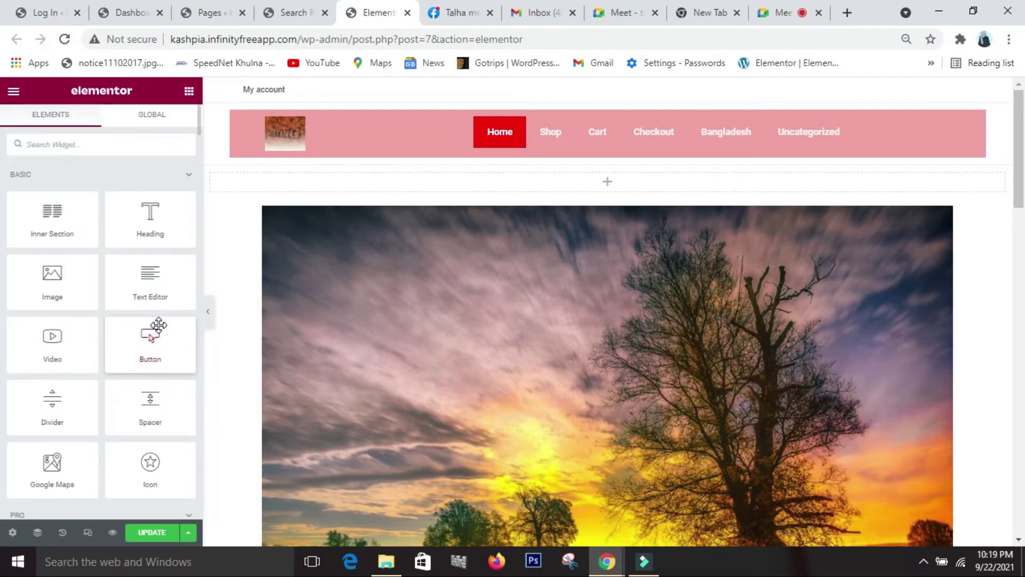
type("nav")
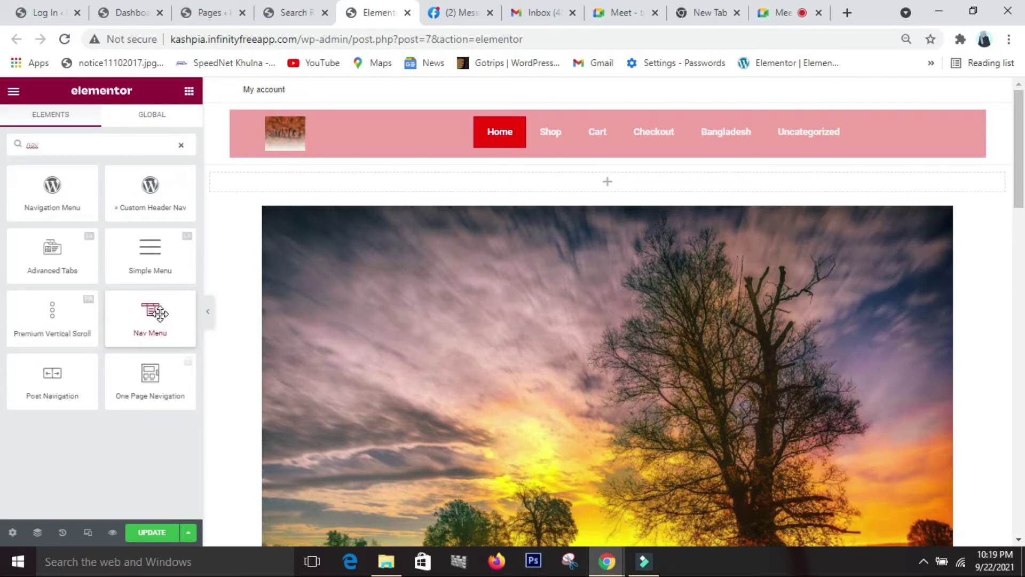
left_click_drag(55, 197, 602, 193)
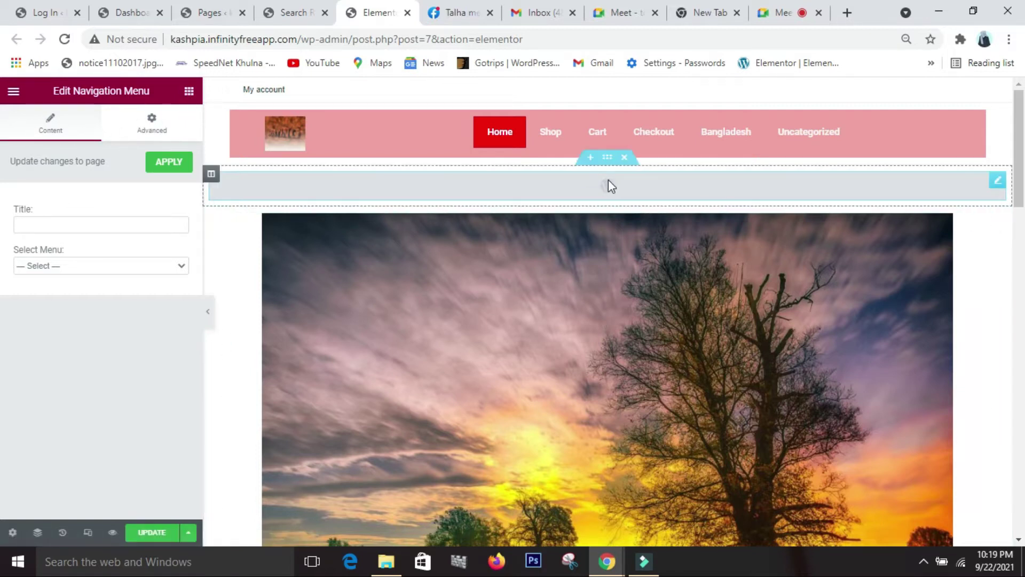
- Delete the Navigation Menu widget and drop a Nav Menu widget into the top section instead
right_click(644, 191)
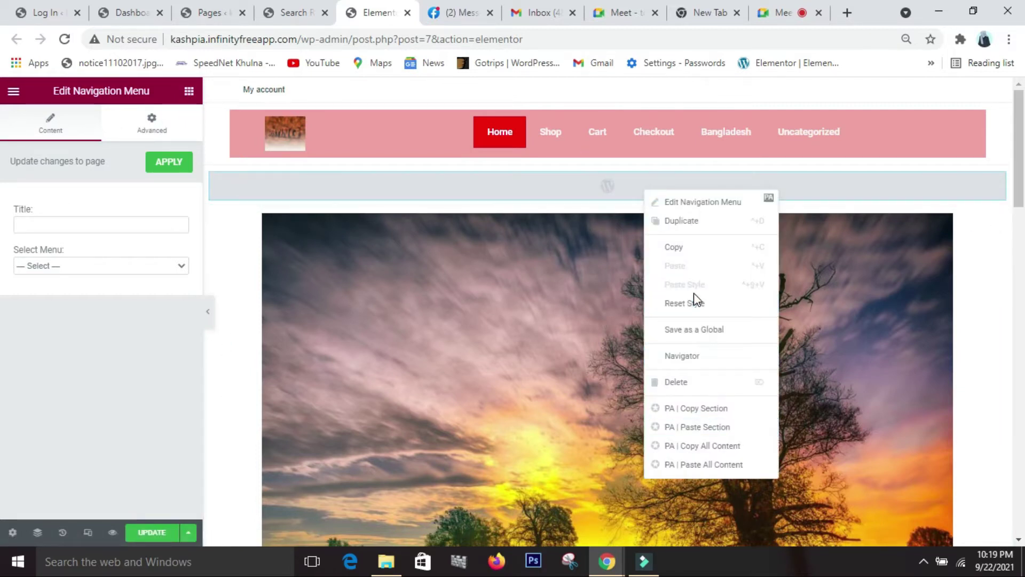
left_click(693, 382)
left_click(128, 147)
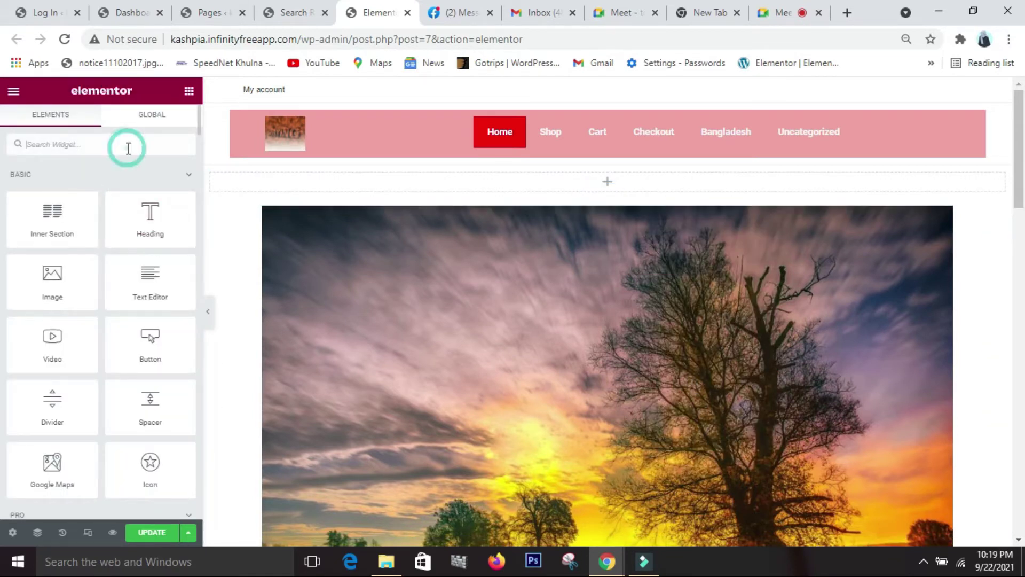
type("nav")
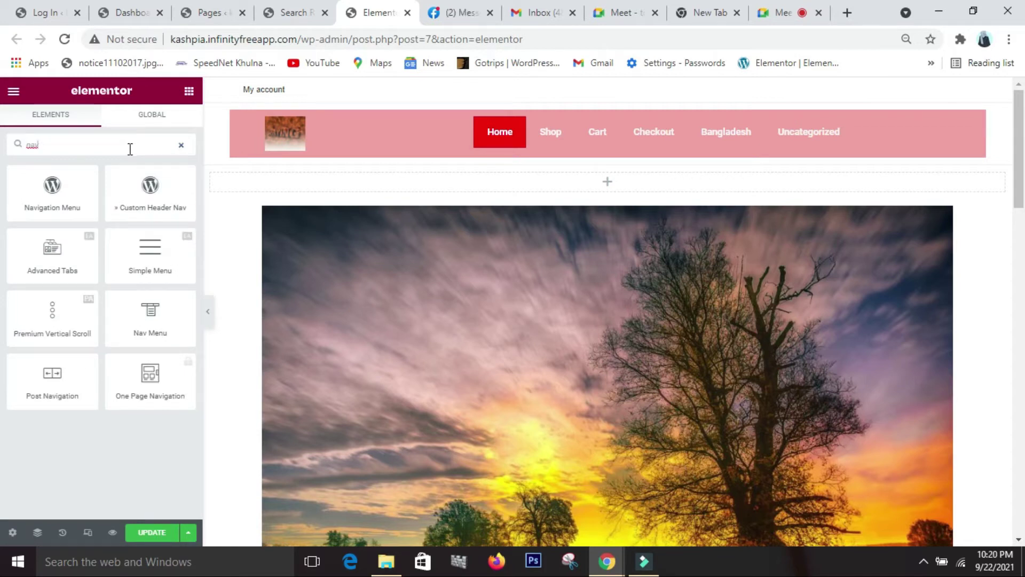
left_click_drag(159, 327, 356, 186)
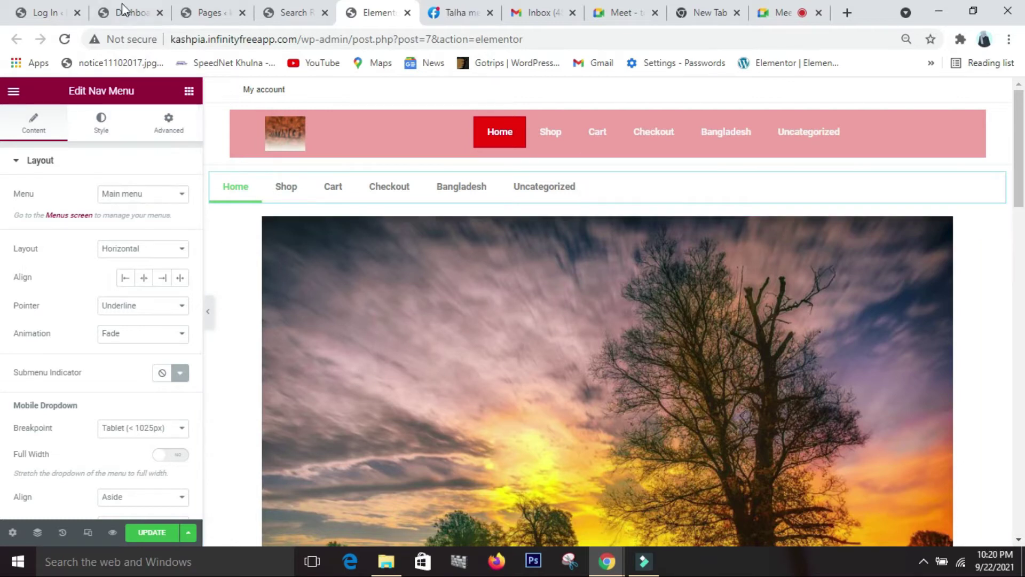
- Go to the WordPress dashboard's Appearance > Menus page
left_click(123, 18)
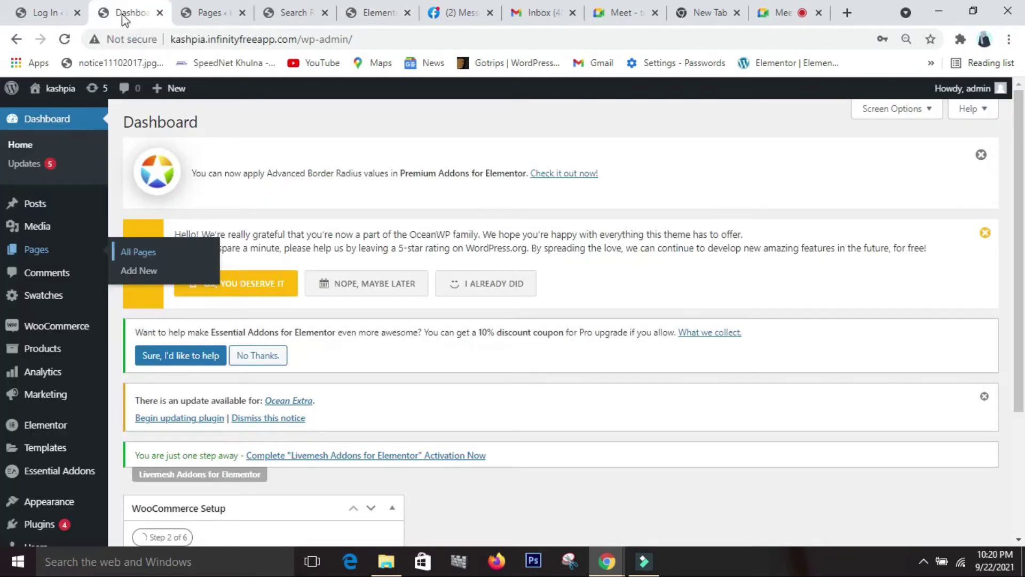
mouse_move(68, 522)
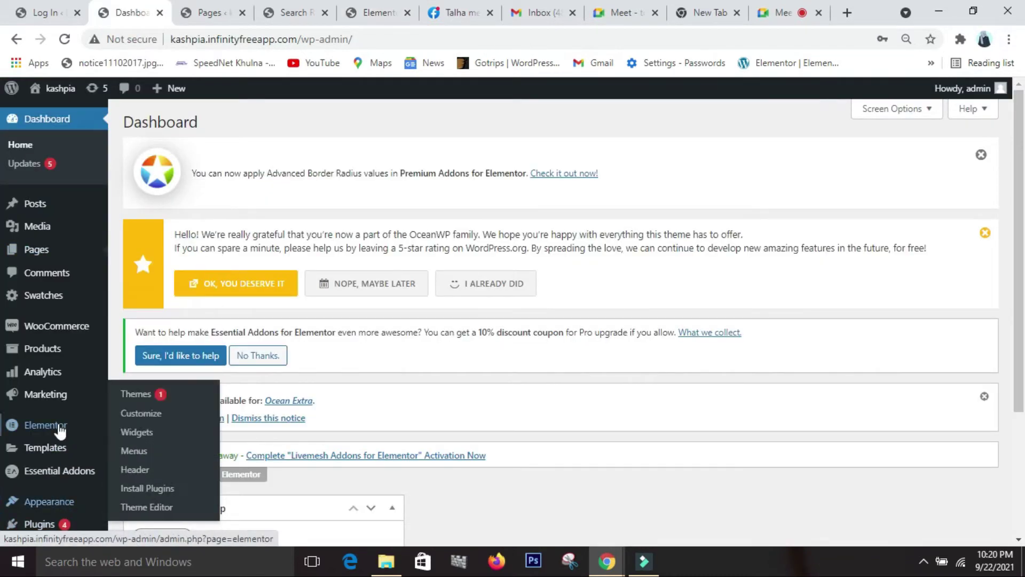
scroll(55, 443, "down", 2)
mouse_move(55, 494)
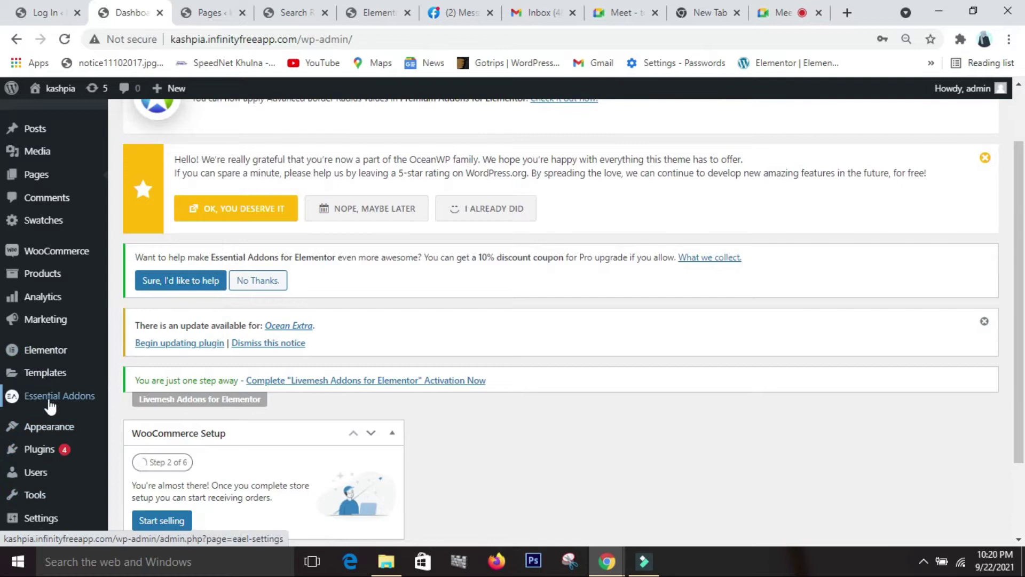
mouse_move(54, 297)
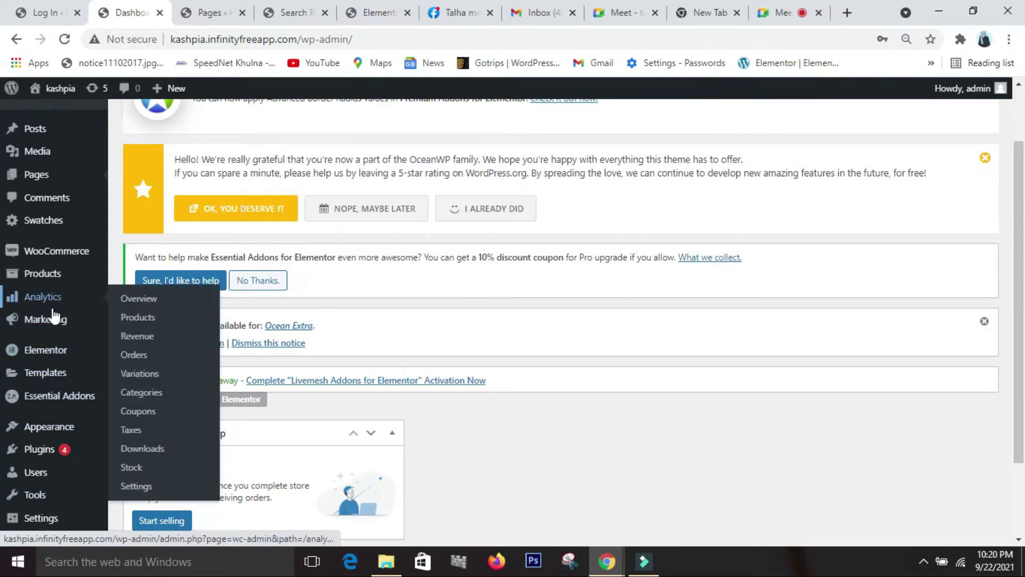
mouse_move(62, 430)
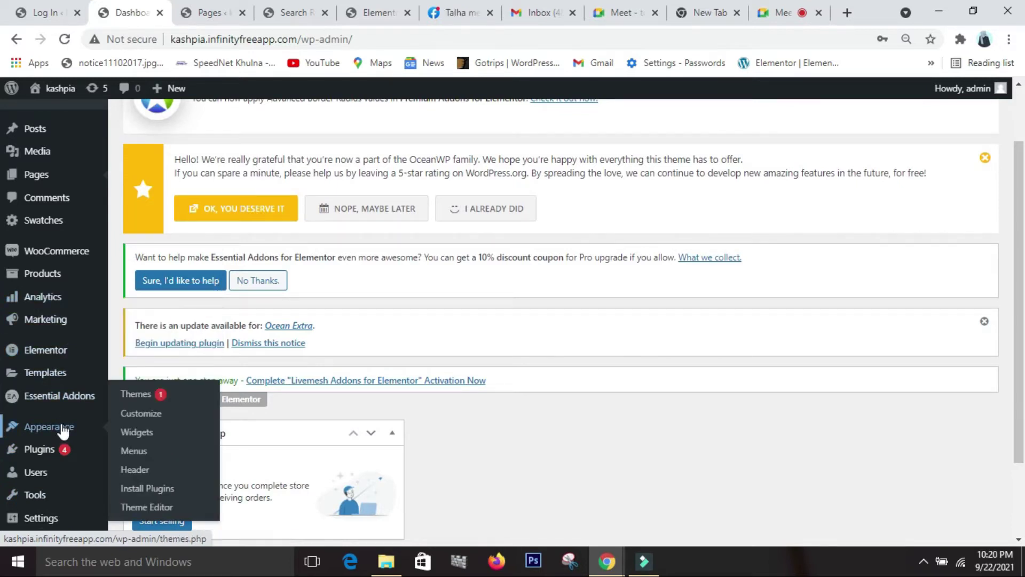
left_click(128, 452)
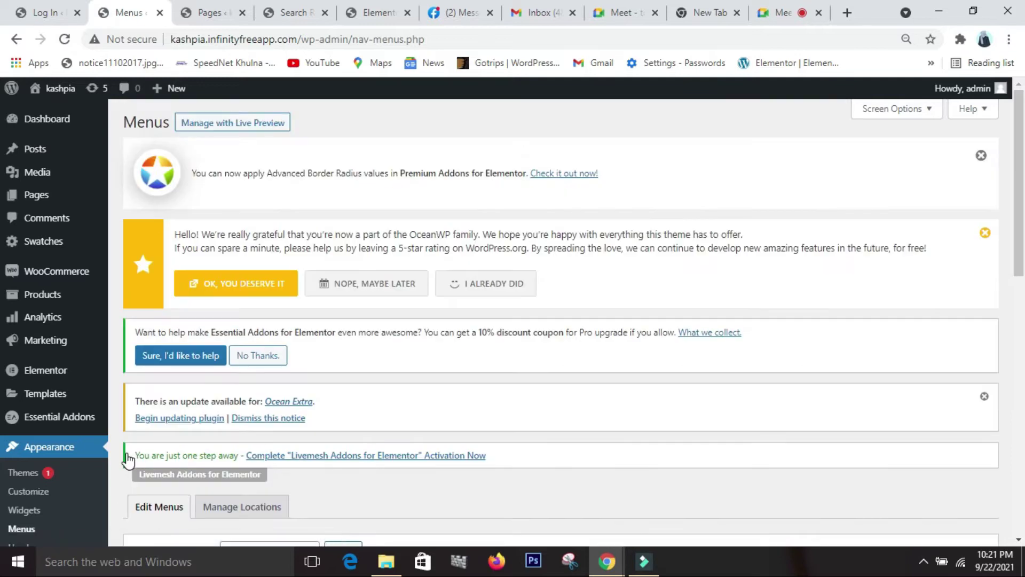
- Review the Main menu structure and open the 'Select a menu to edit' dropdown
scroll(235, 432, "down", 3)
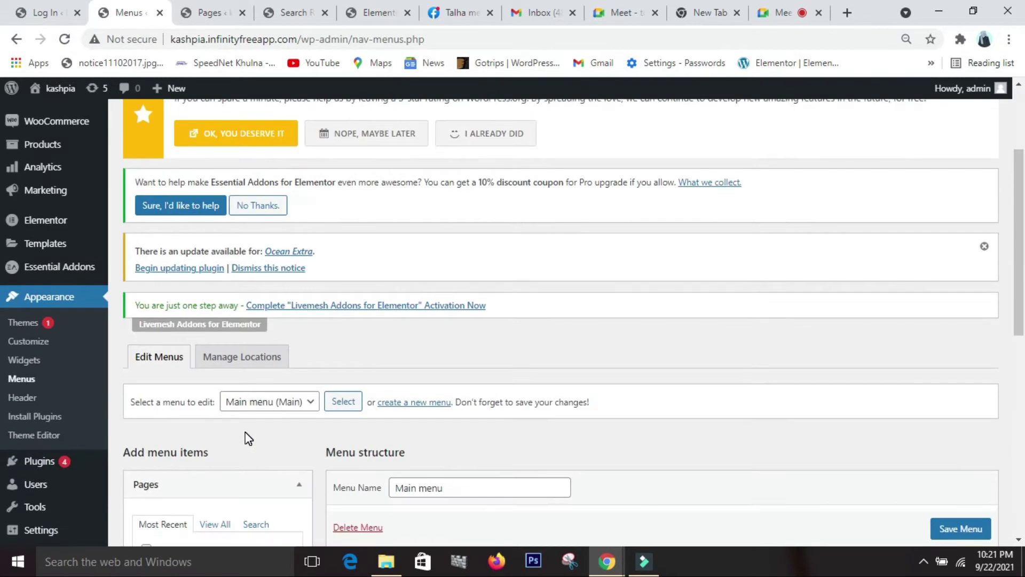
scroll(246, 440, "down", 2)
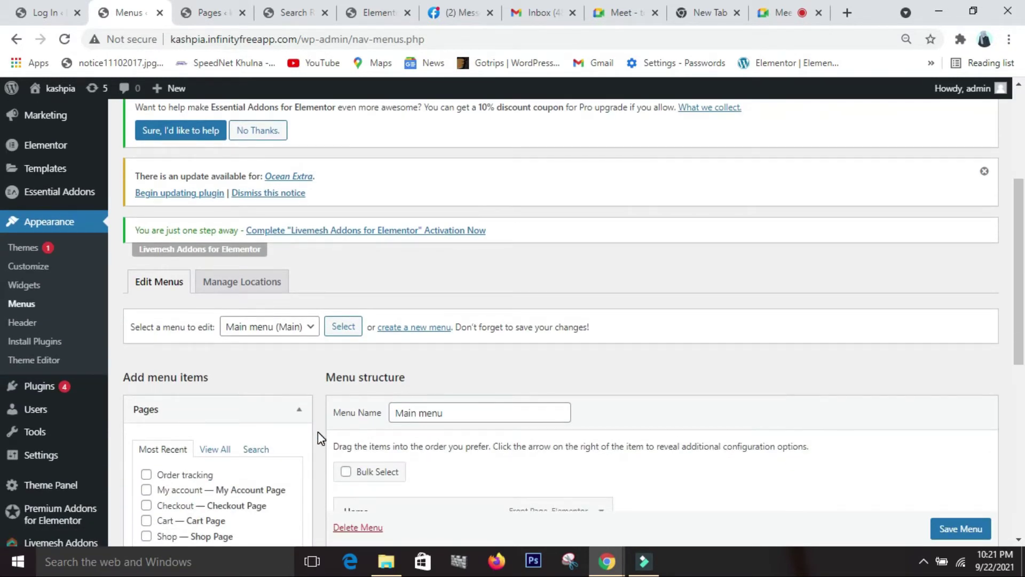
scroll(315, 422, "up", 5)
scroll(315, 422, "down", 6)
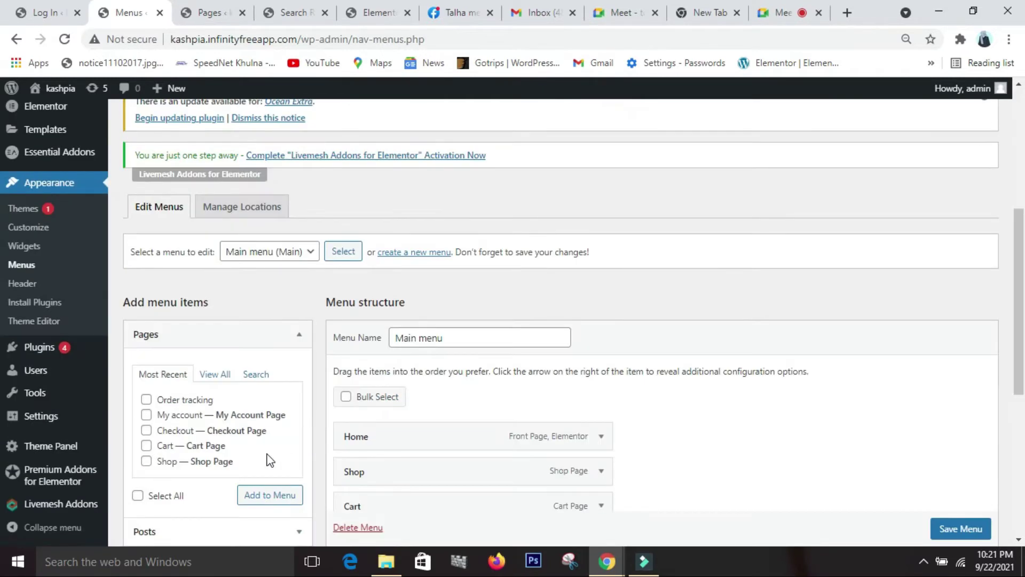
scroll(271, 460, "down", 4)
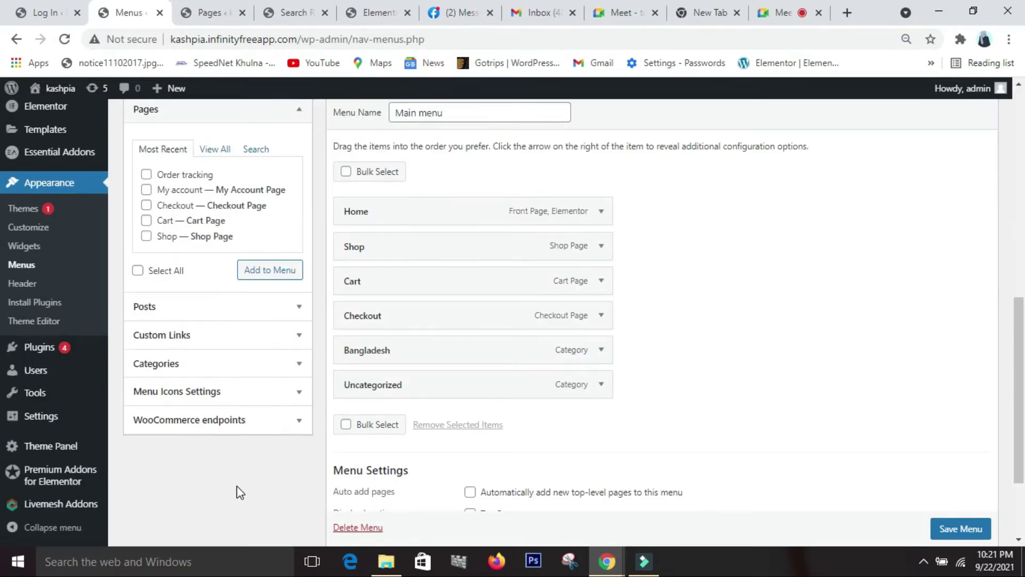
scroll(236, 487, "up", 3)
scroll(229, 491, "down", 1)
scroll(230, 491, "up", 2)
scroll(441, 341, "up", 1)
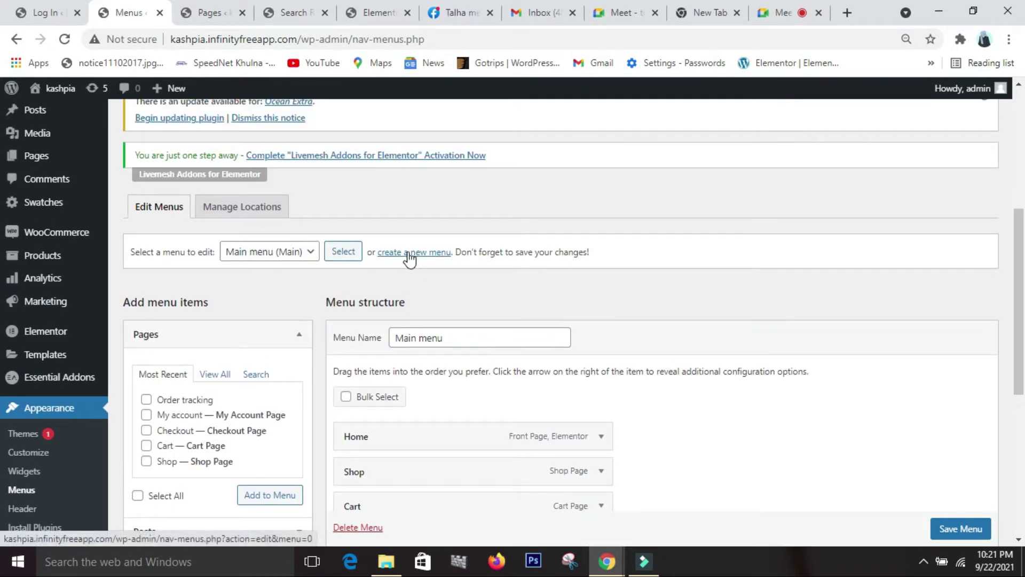
scroll(464, 360, "down", 1)
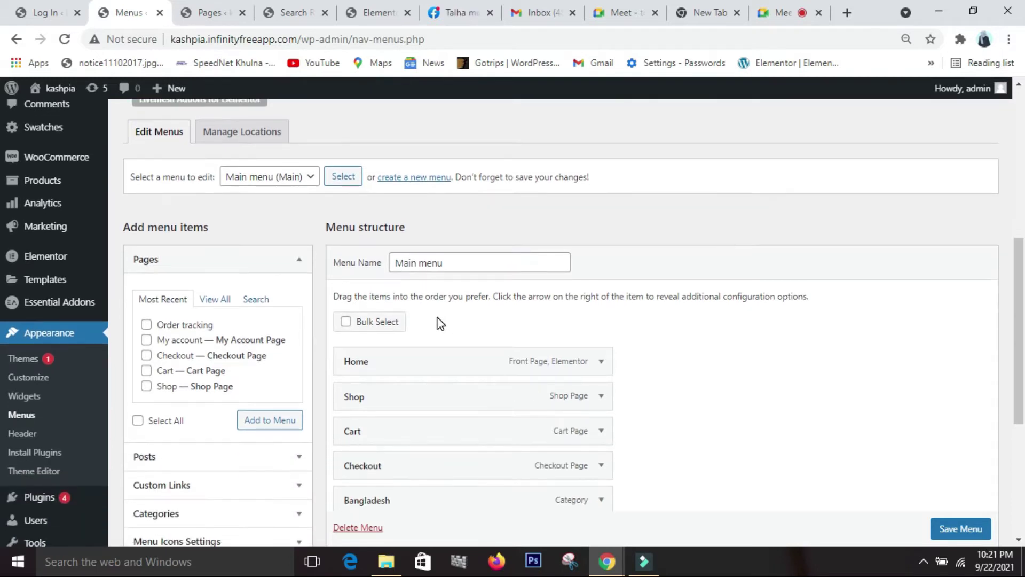
left_click(313, 184)
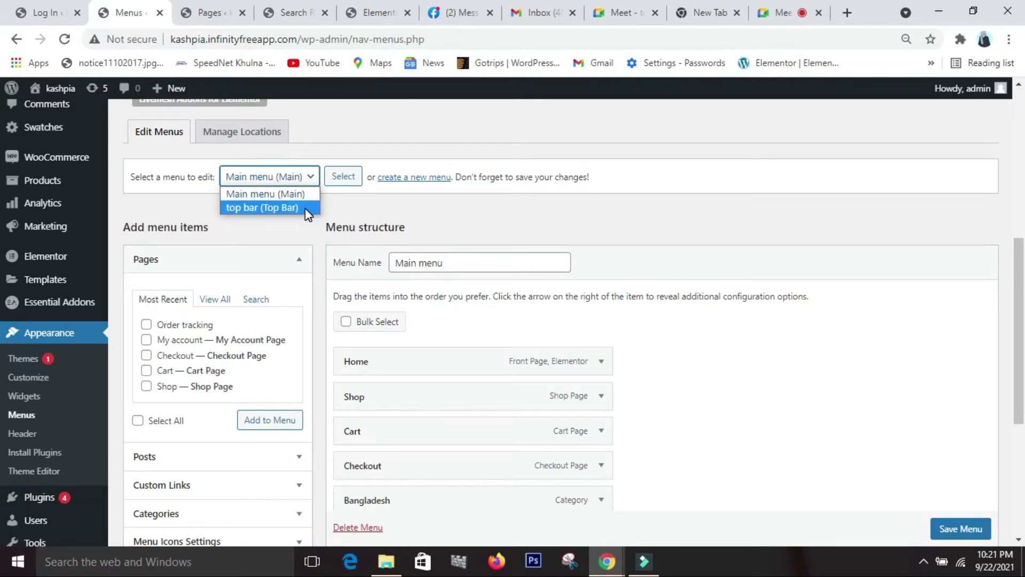
- Create a new menu named 'anchor menu' with Create Menu
left_click(362, 207)
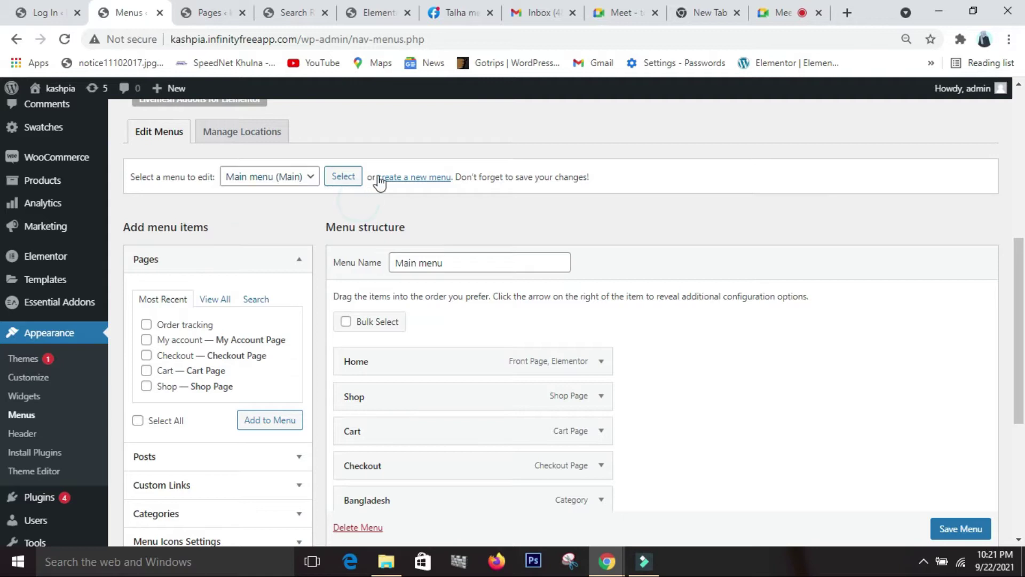
left_click(408, 181)
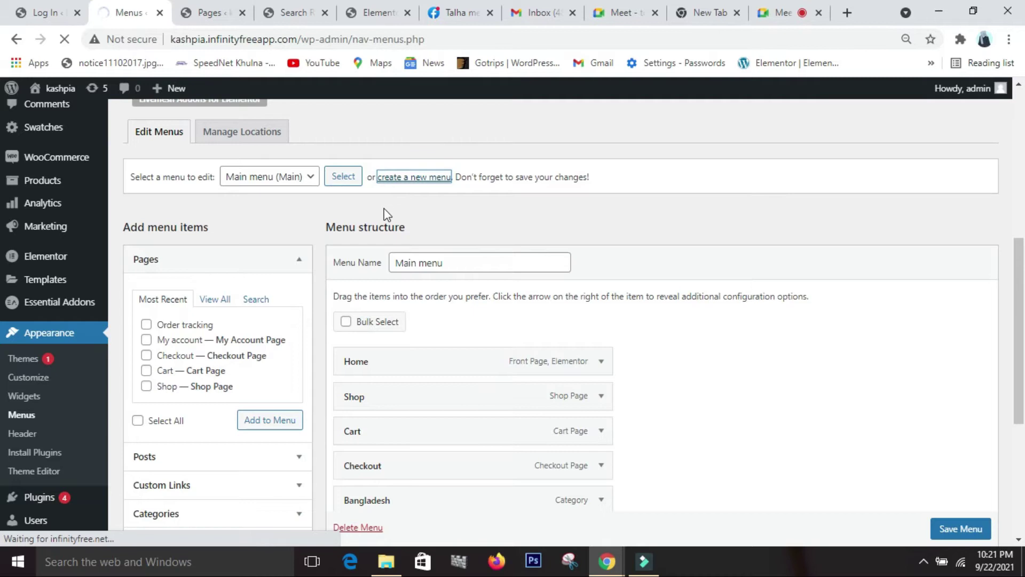
scroll(426, 374, "down", 7)
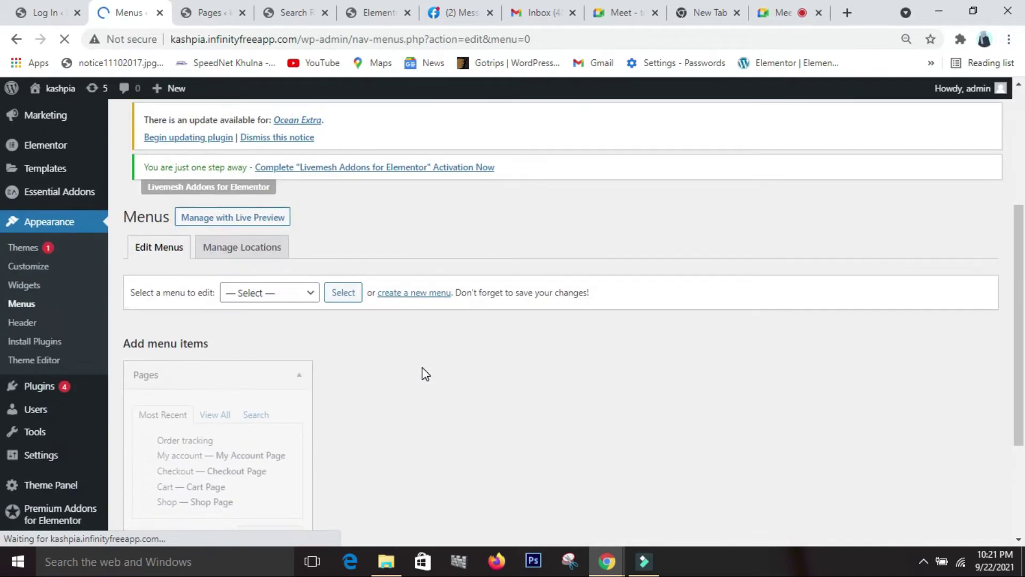
scroll(425, 374, "up", 4)
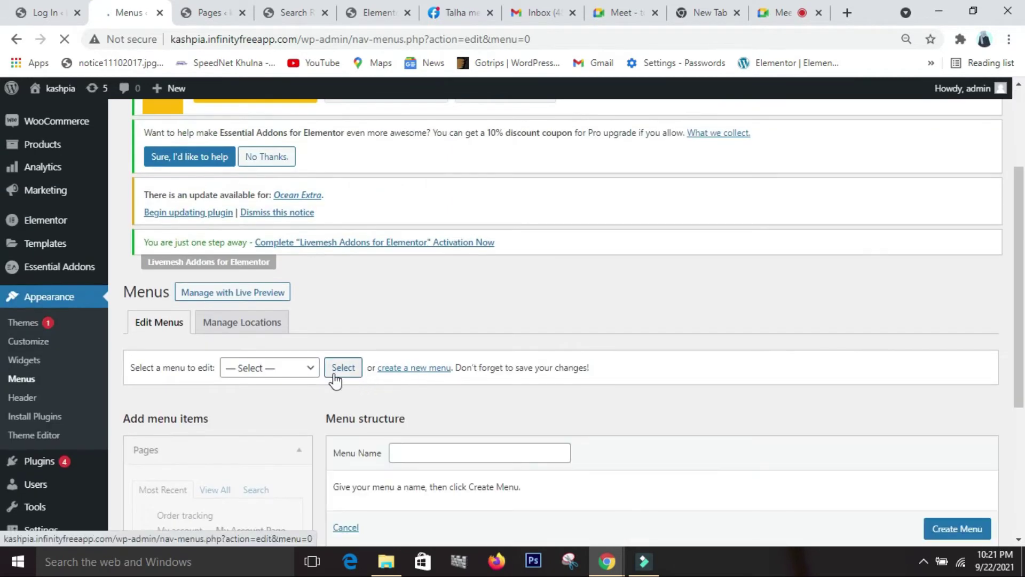
scroll(438, 427, "down", 3)
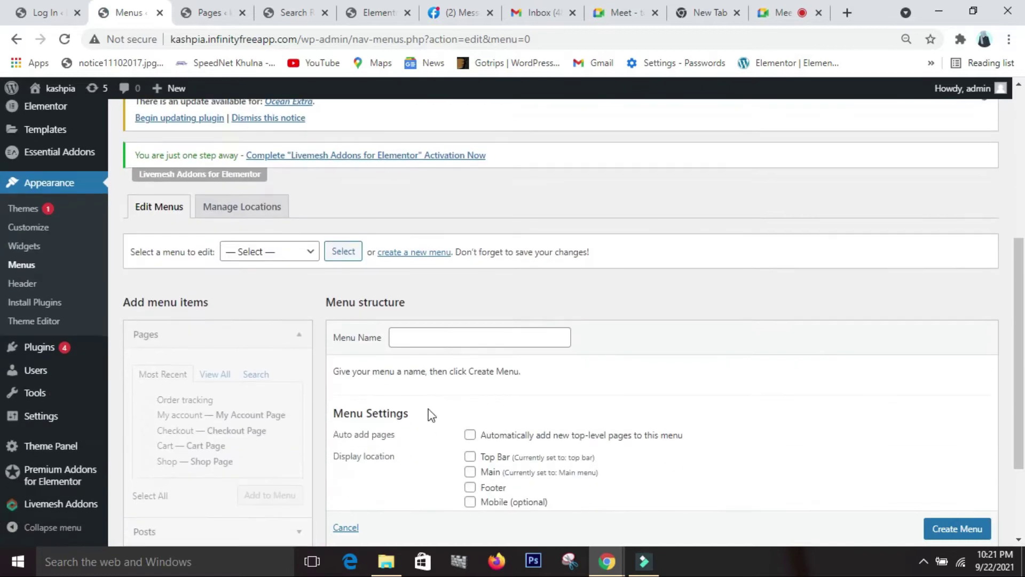
left_click(455, 333)
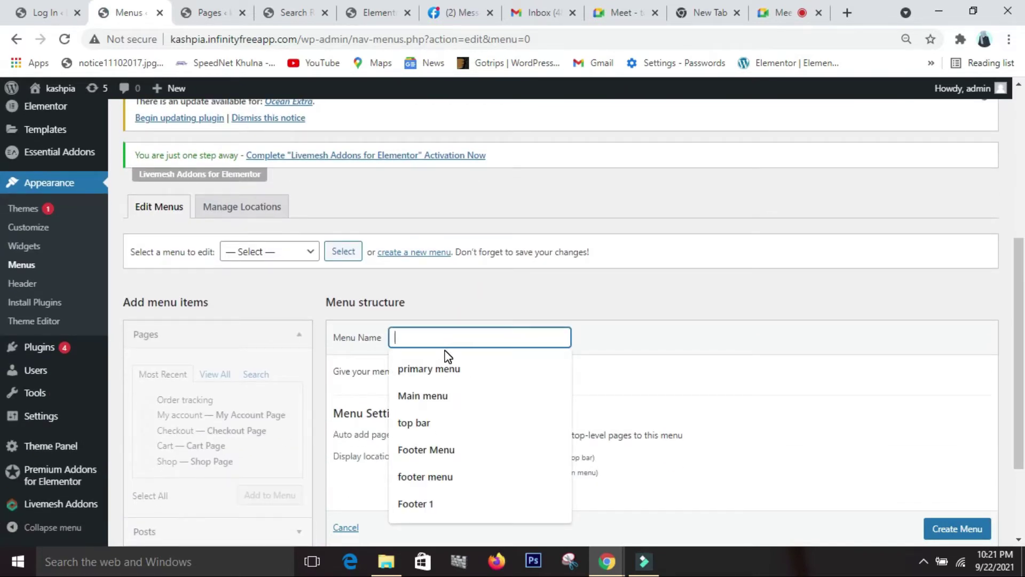
type("a")
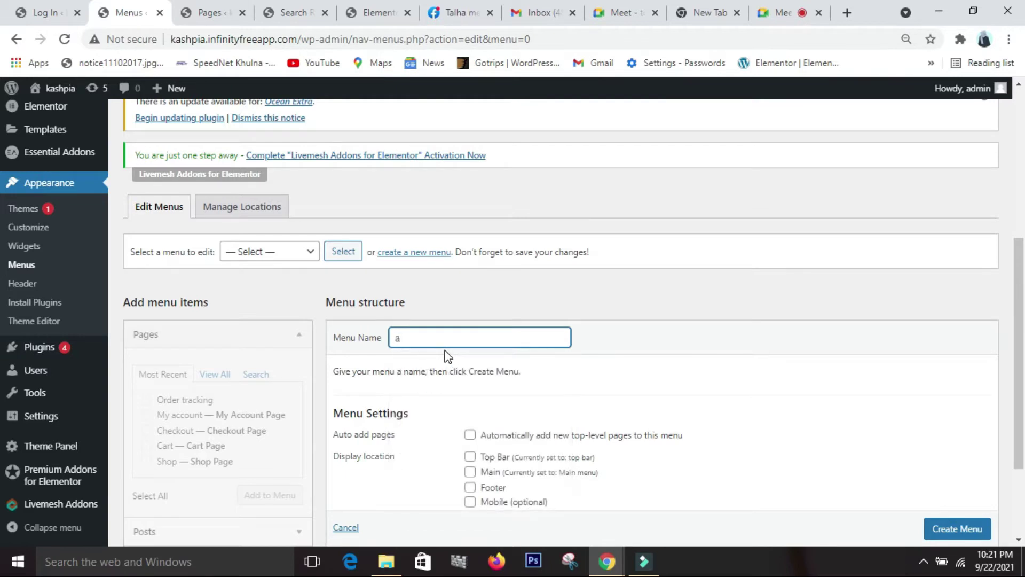
type("rd")
key("BackSpace")
type("d")
type("hor")
type(" menu")
scroll(579, 362, "down", 3)
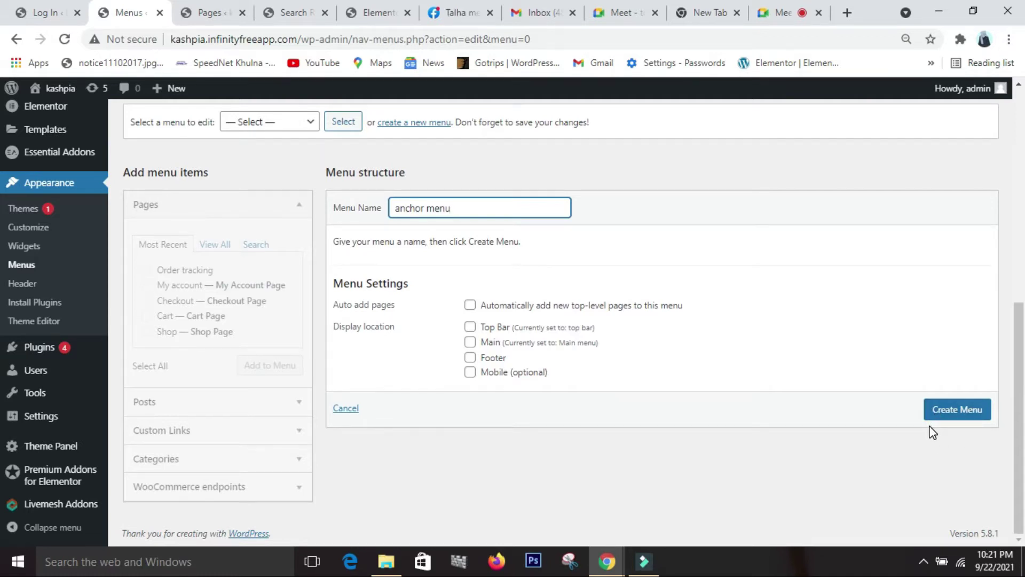
left_click(964, 421)
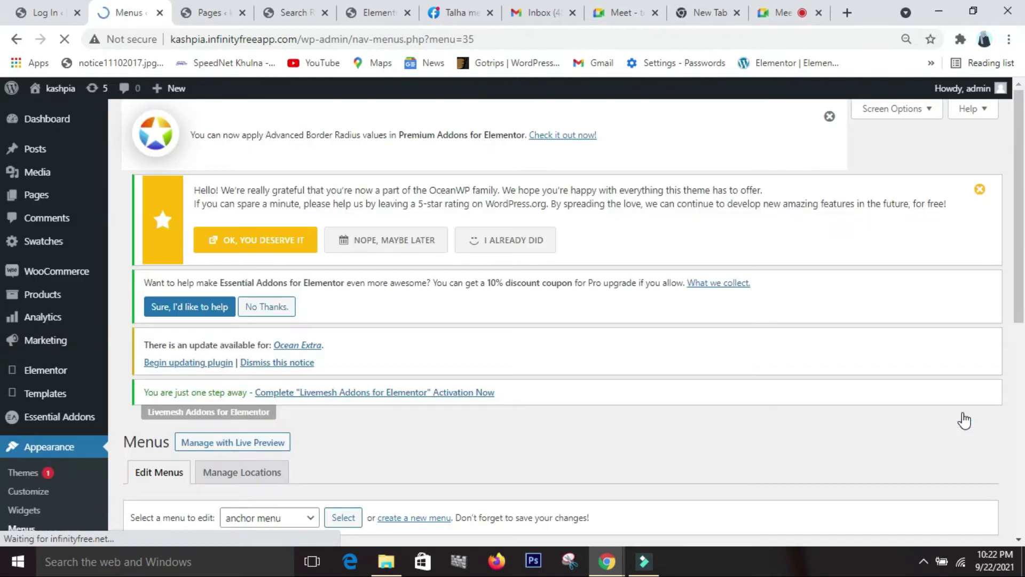
scroll(931, 435, "down", 7)
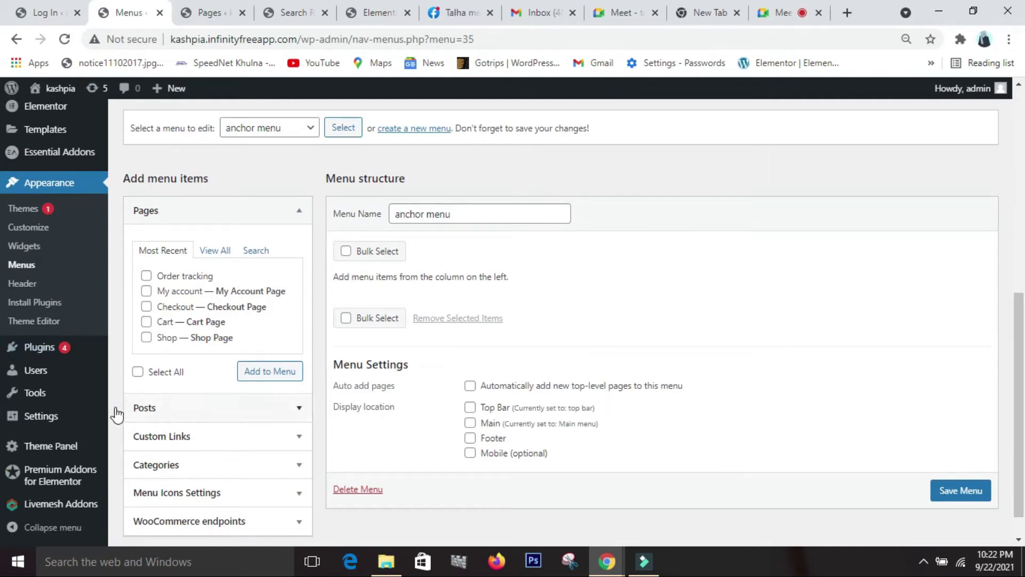
- Add a 'Home' custom link with URL '#' to the anchor menu
left_click(229, 443)
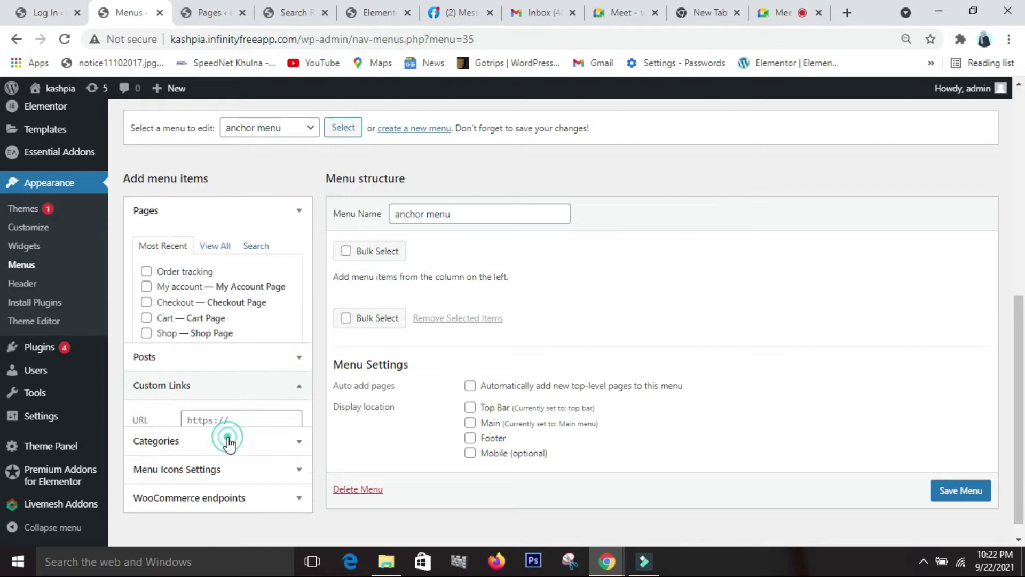
left_click(246, 342)
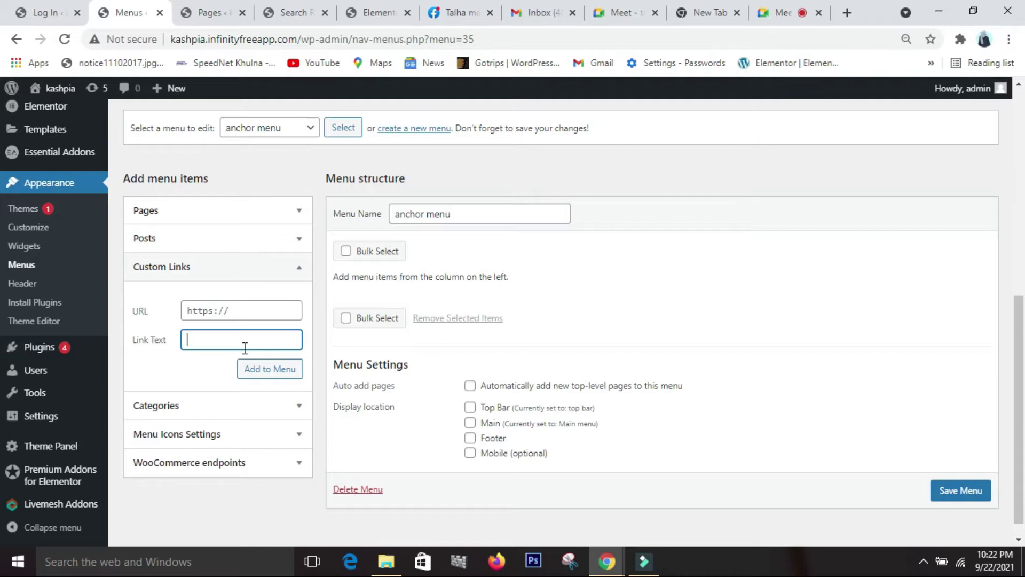
type("Home")
left_click(213, 314)
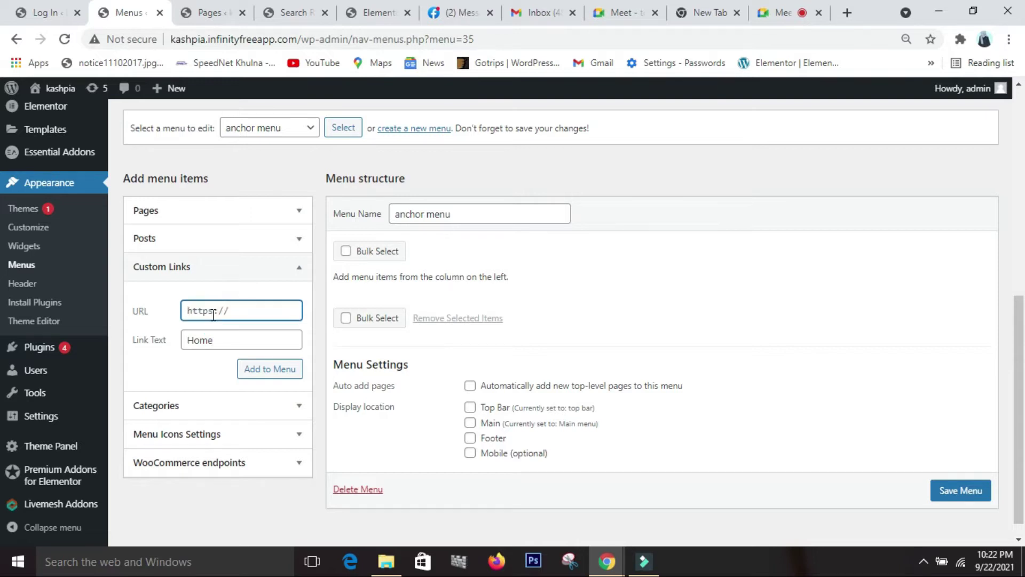
type("#")
left_click(273, 377)
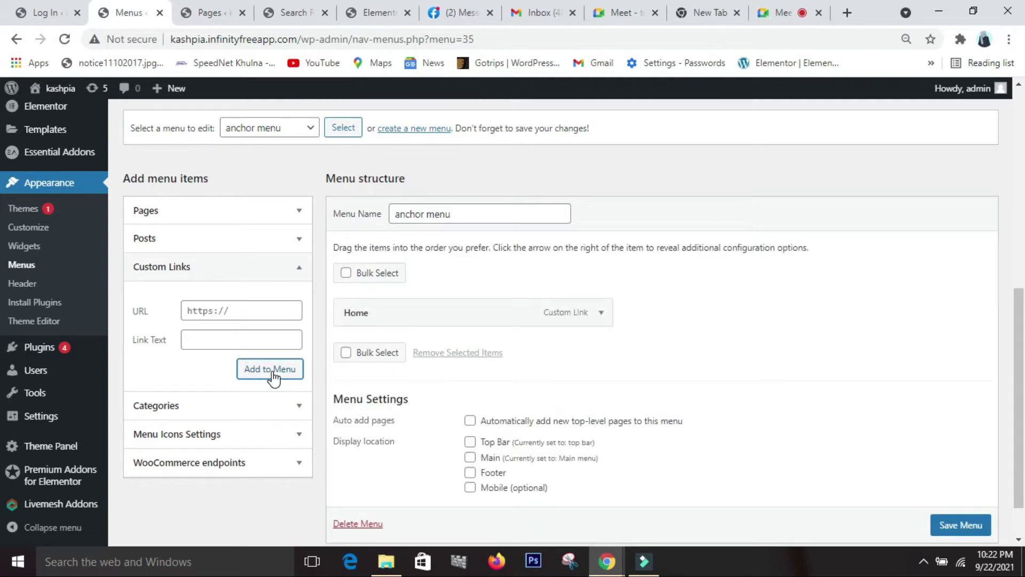
- Fill in an 'About us' custom link with URL '#about'
left_click(227, 335)
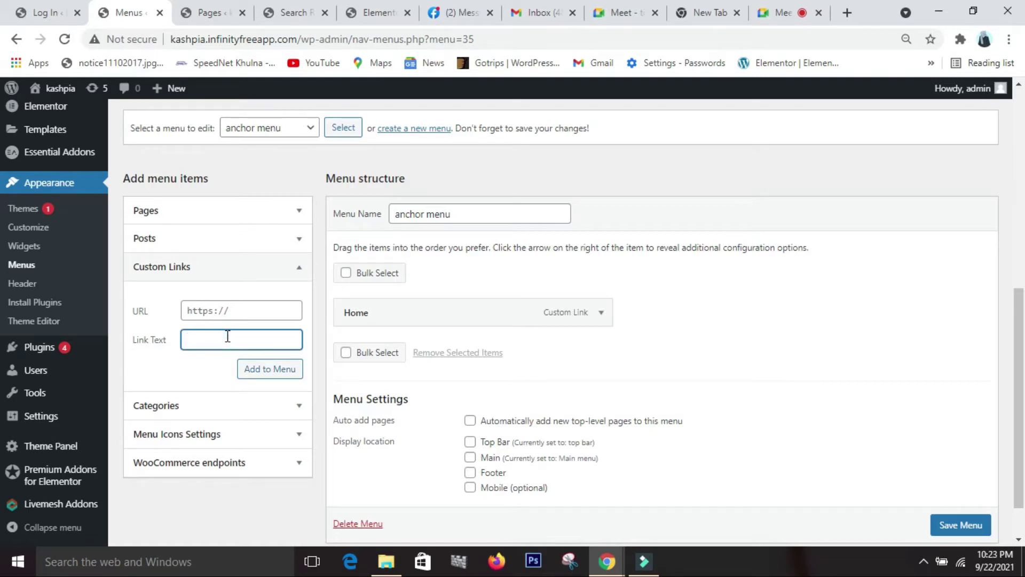
type("About us")
left_click(197, 312)
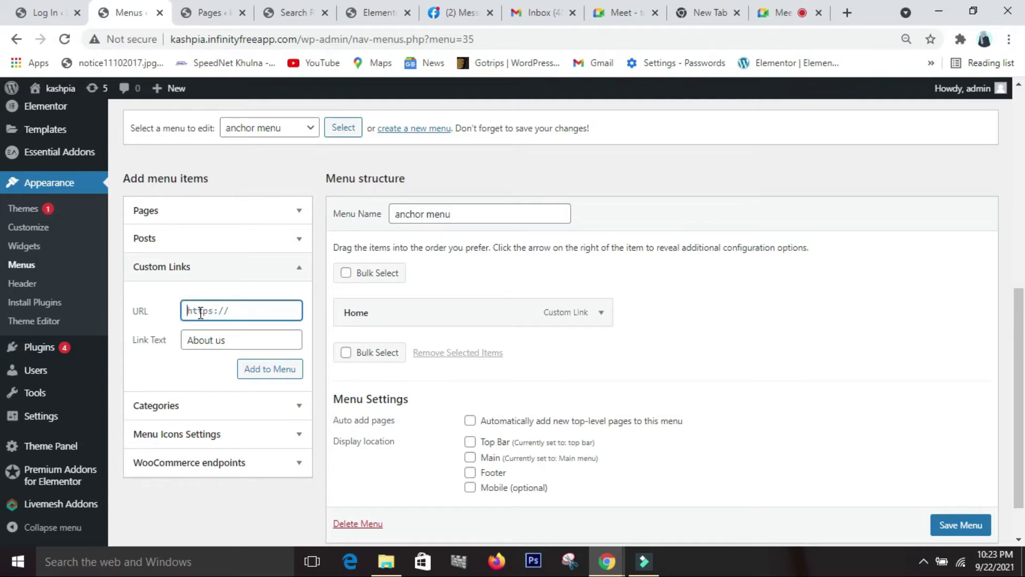
type("#aboutus")
key("BackSpace")
- Add About us to the menu, then add a 'Services' link with URL '#servic'
left_click(283, 371)
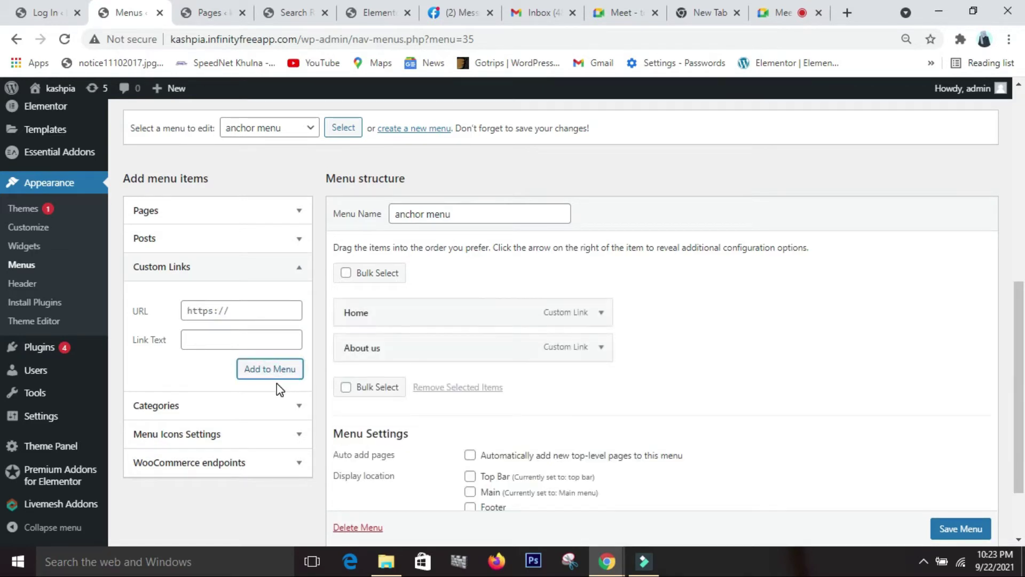
left_click(235, 340)
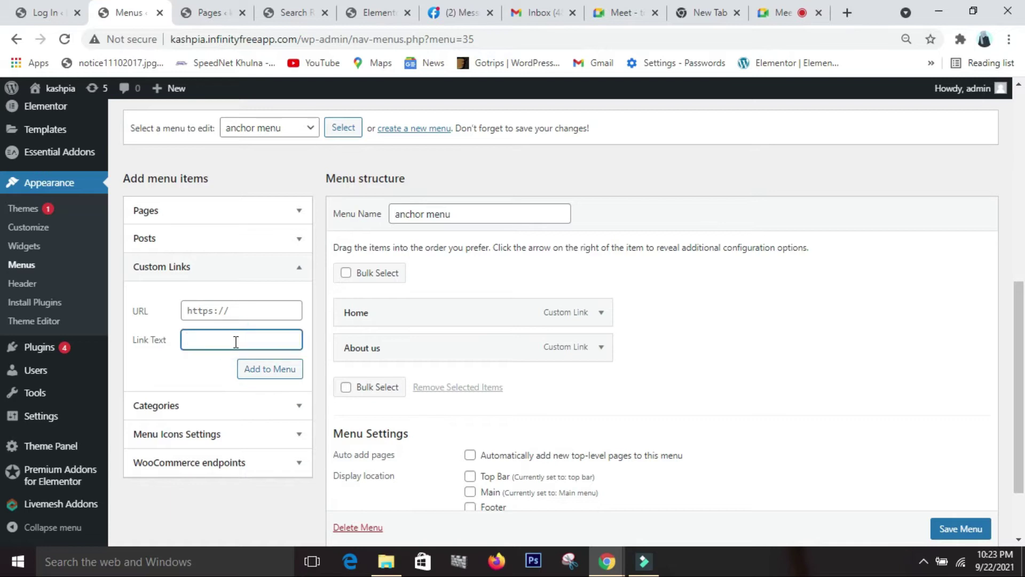
type("Services")
left_click(209, 315)
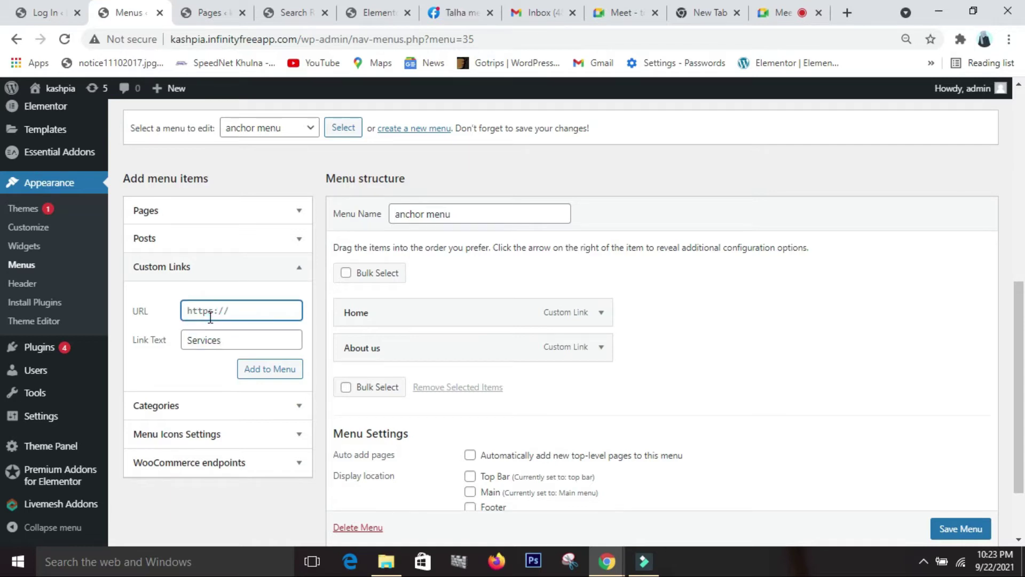
type("#service")
left_click(260, 374)
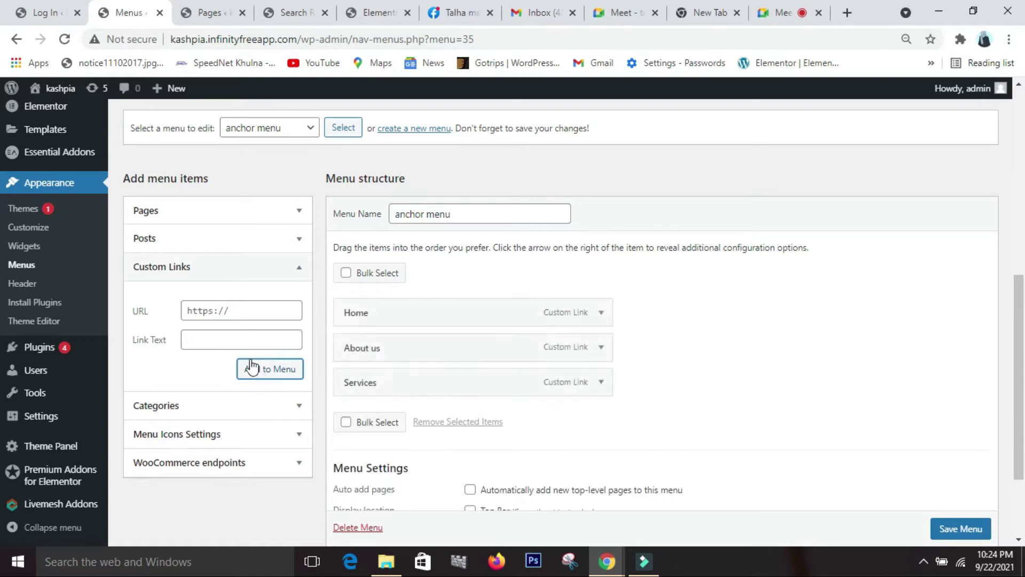
- Add a 'Contact' custom link pointing to '#contact'
left_click(232, 339)
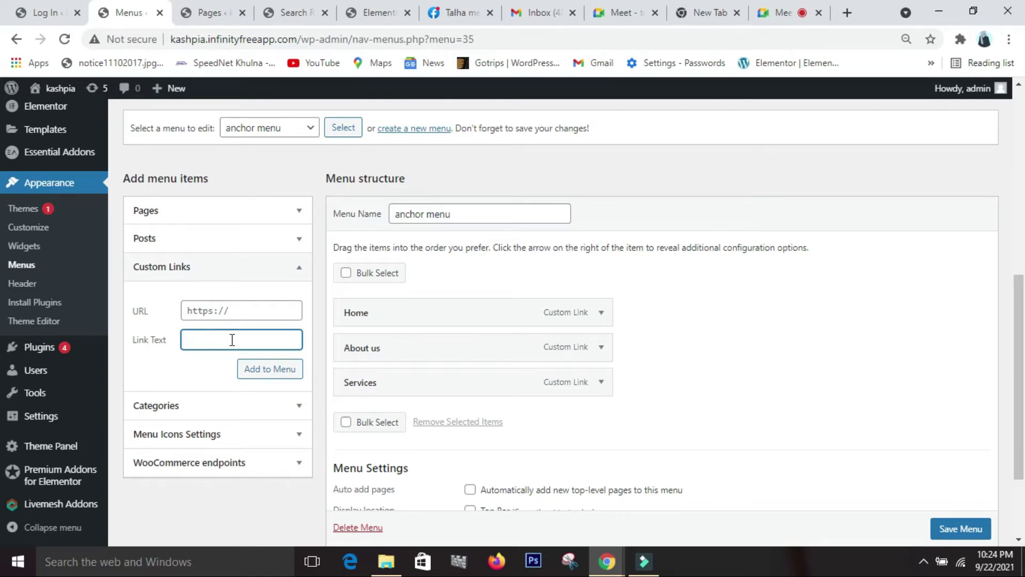
type("Contact us")
left_click(233, 313)
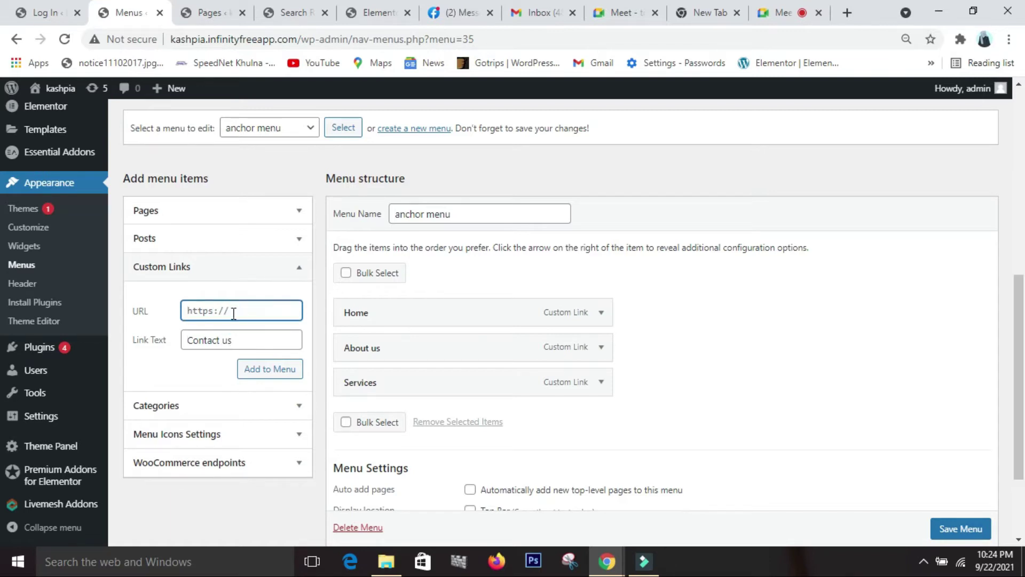
type("#contact")
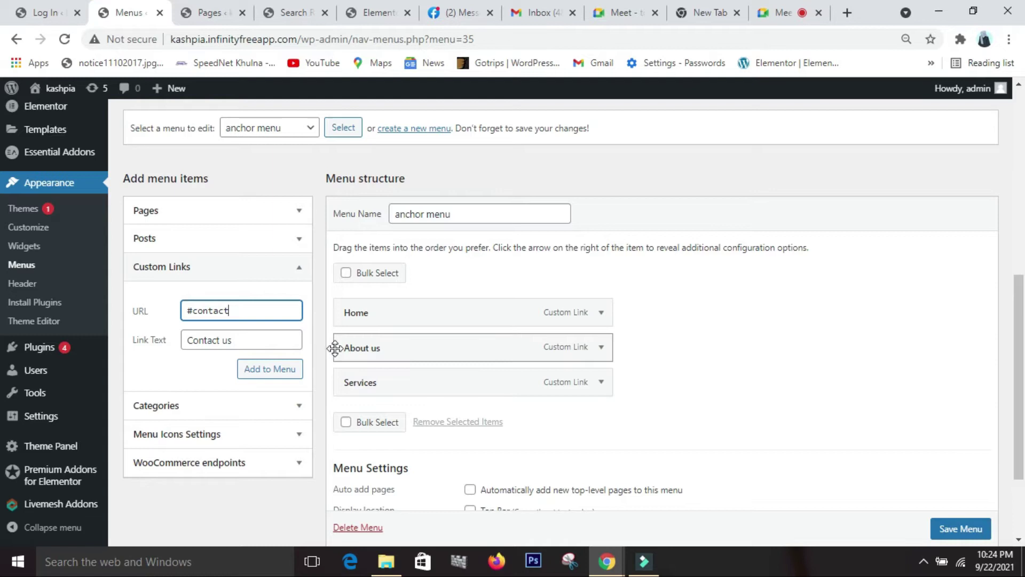
left_click(253, 369)
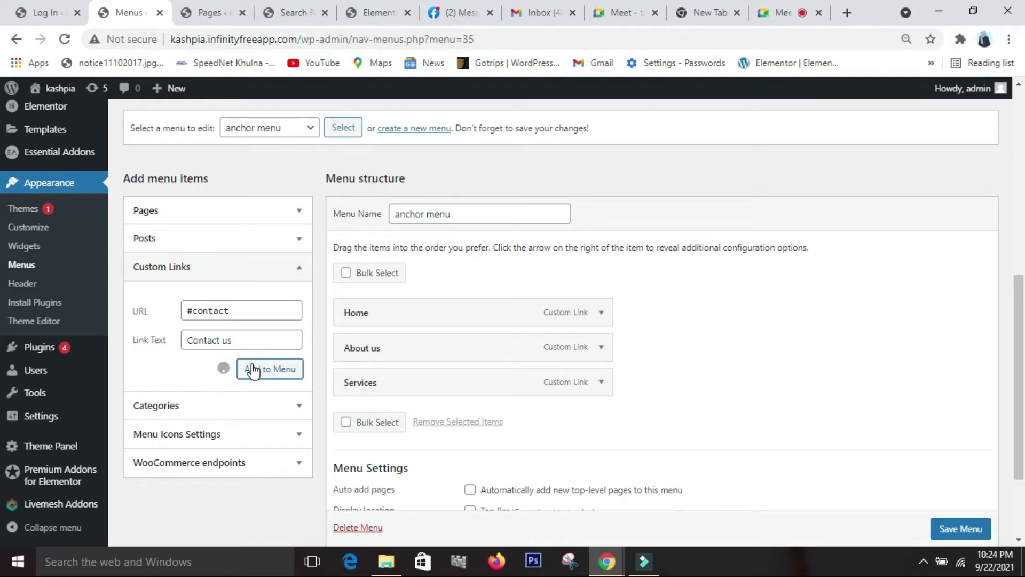
scroll(501, 415, "down", 3)
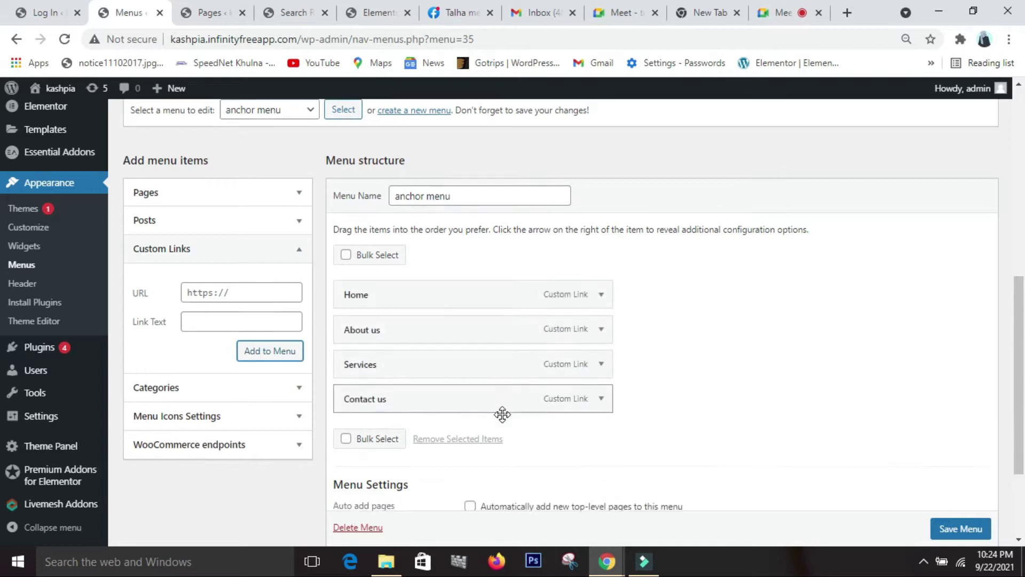
- Enable auto-adding new top-level pages, save the anchor menu, and return to Elementor
left_click(470, 374)
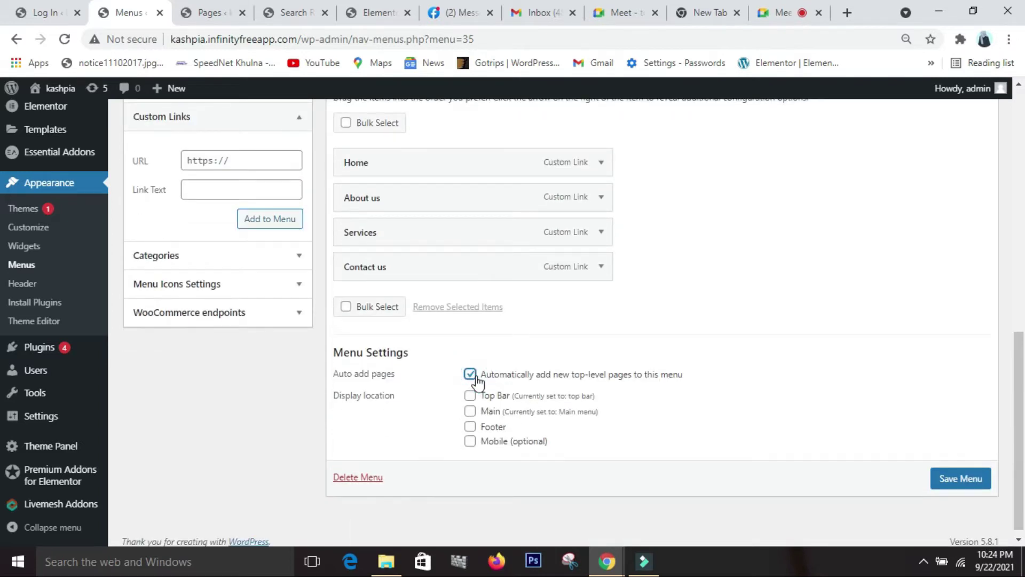
scroll(739, 394, "up", 3)
scroll(876, 499, "down", 3)
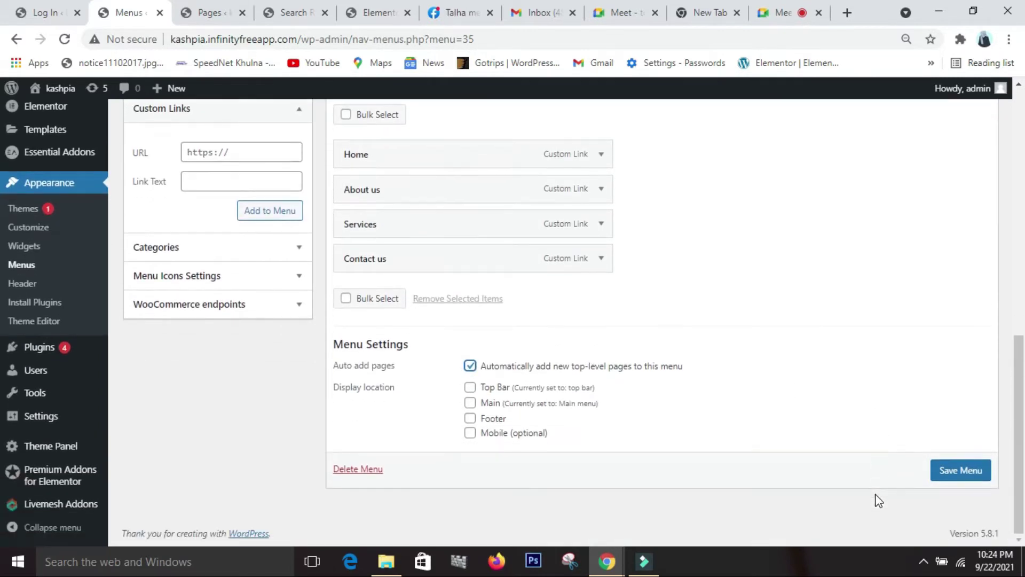
left_click(959, 475)
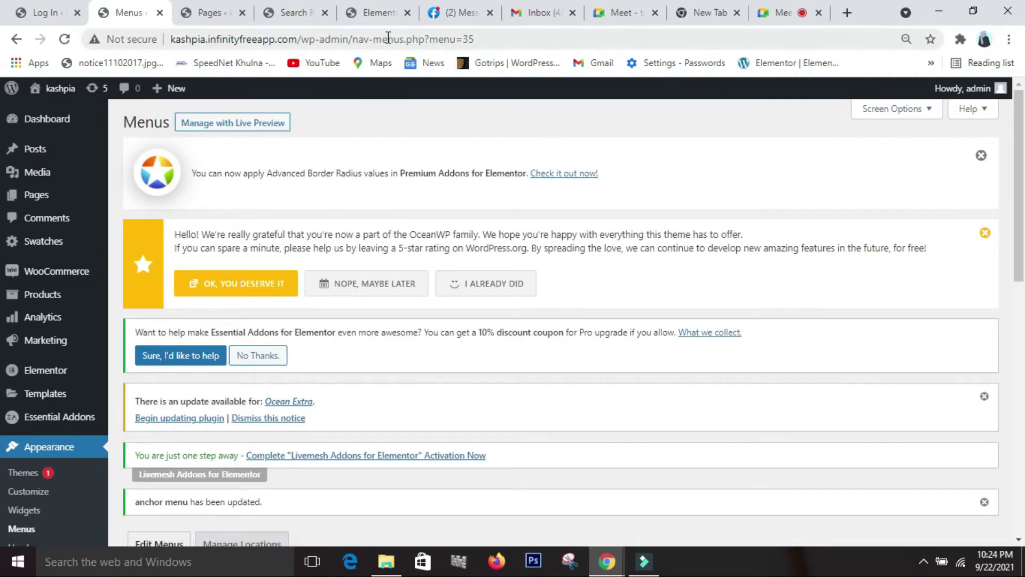
left_click(377, 12)
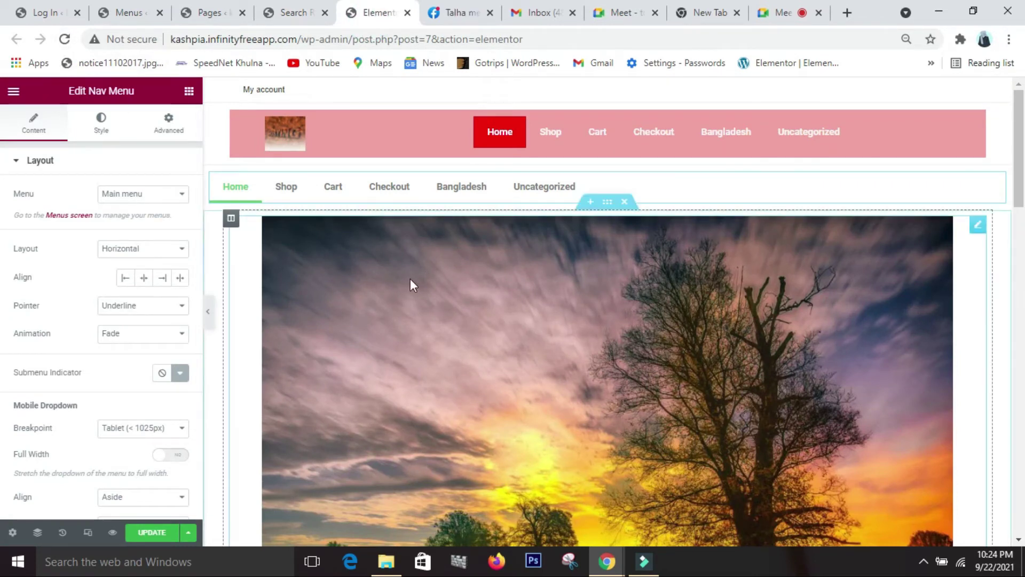
- Cancel the reload prompt, update the page, then reload the Elementor editor
left_click(65, 40)
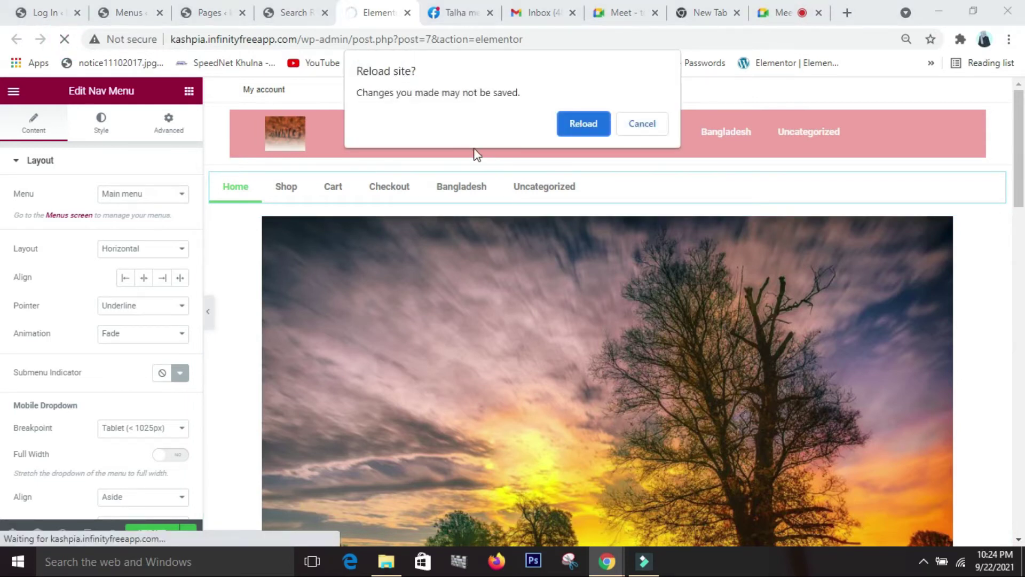
left_click(645, 125)
scroll(178, 447, "down", 3)
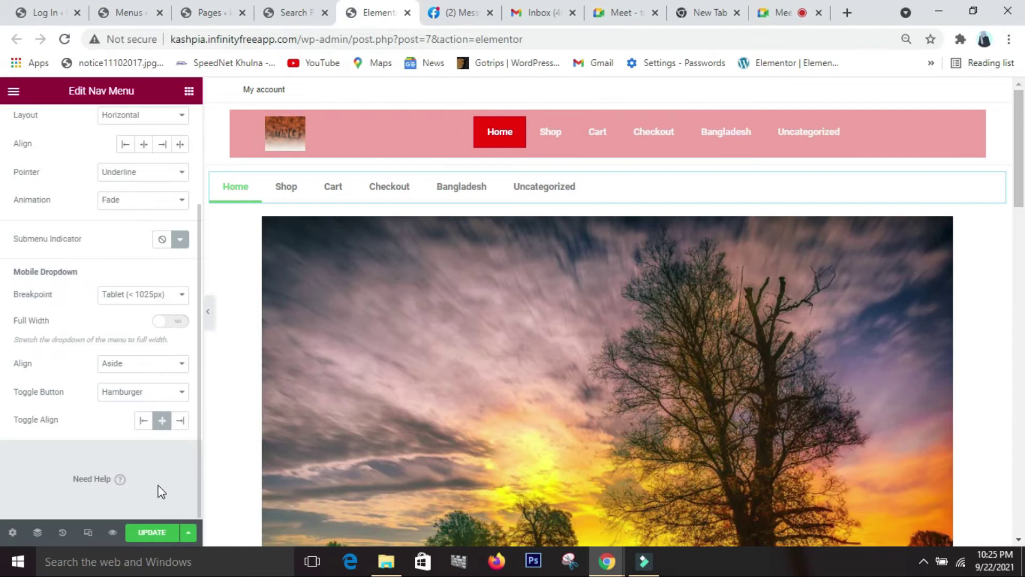
left_click(151, 533)
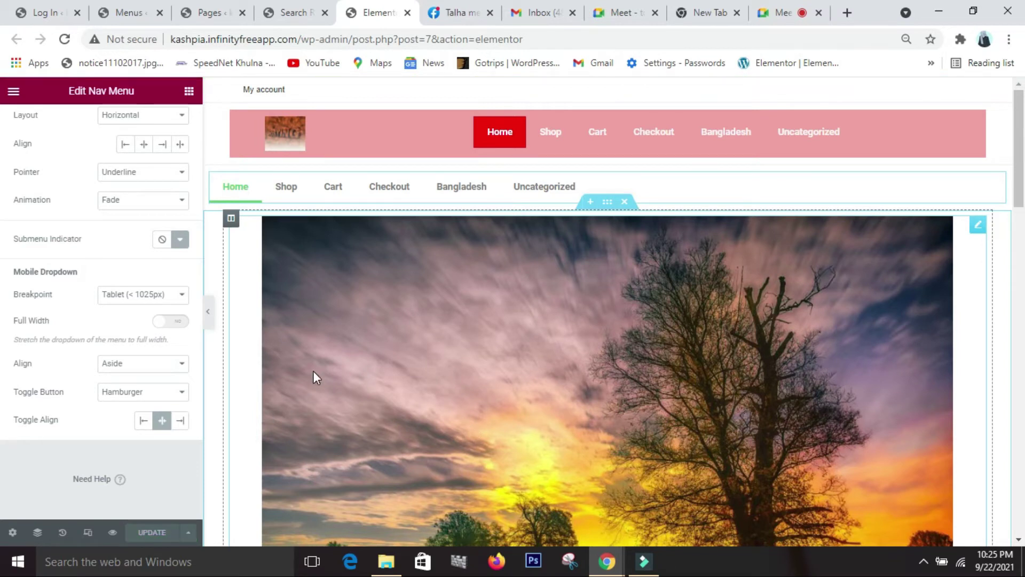
scroll(3, 361, "up", 3)
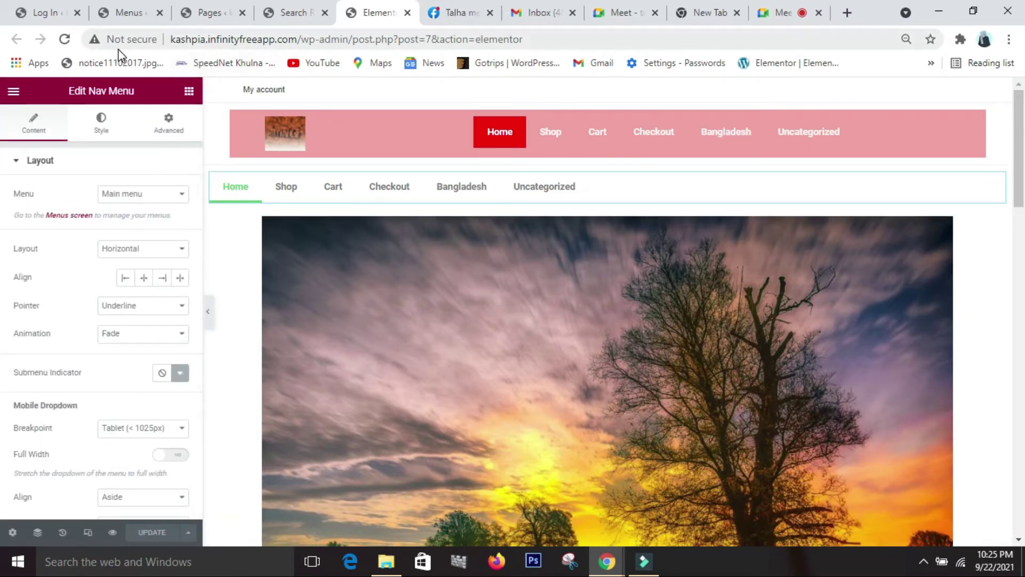
left_click(70, 42)
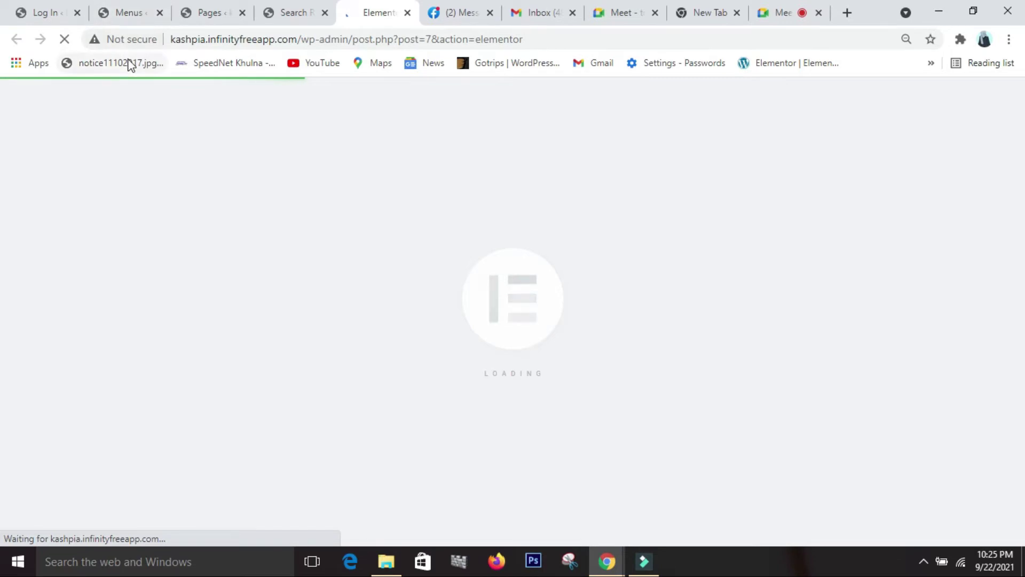
- Open the Home page on the live site from its header menu
left_click(283, 12)
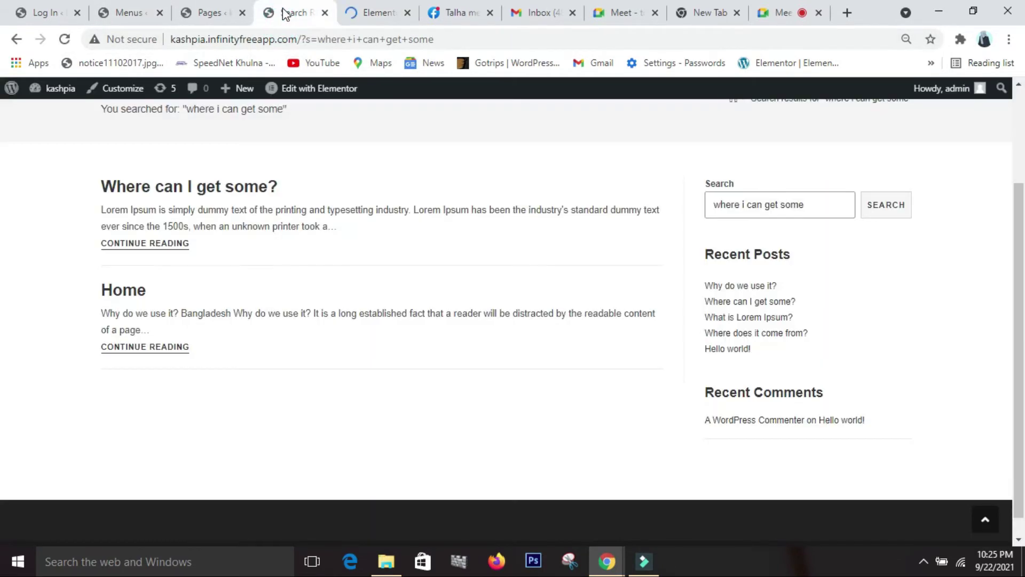
scroll(267, 128, "up", 2)
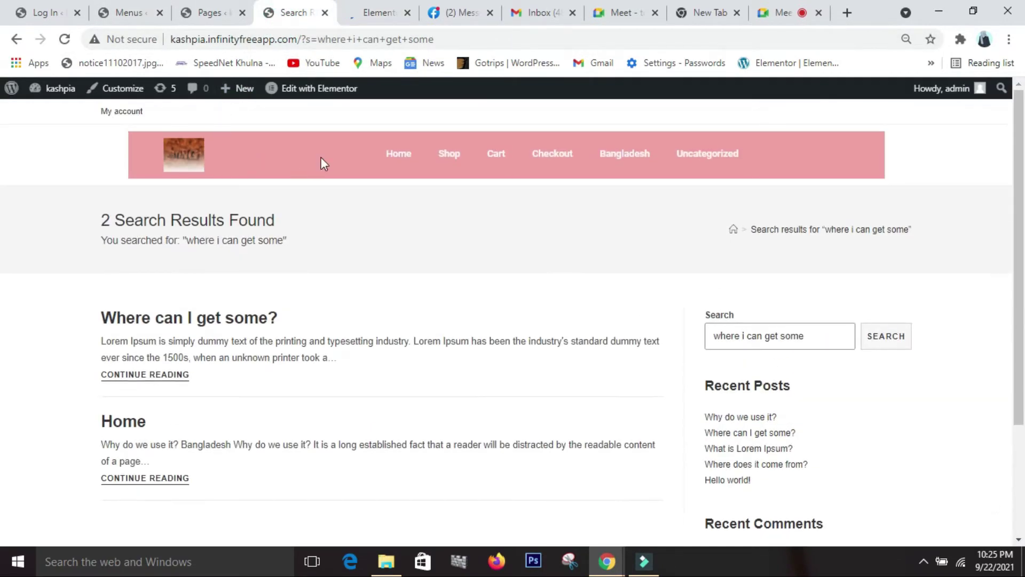
left_click(395, 154)
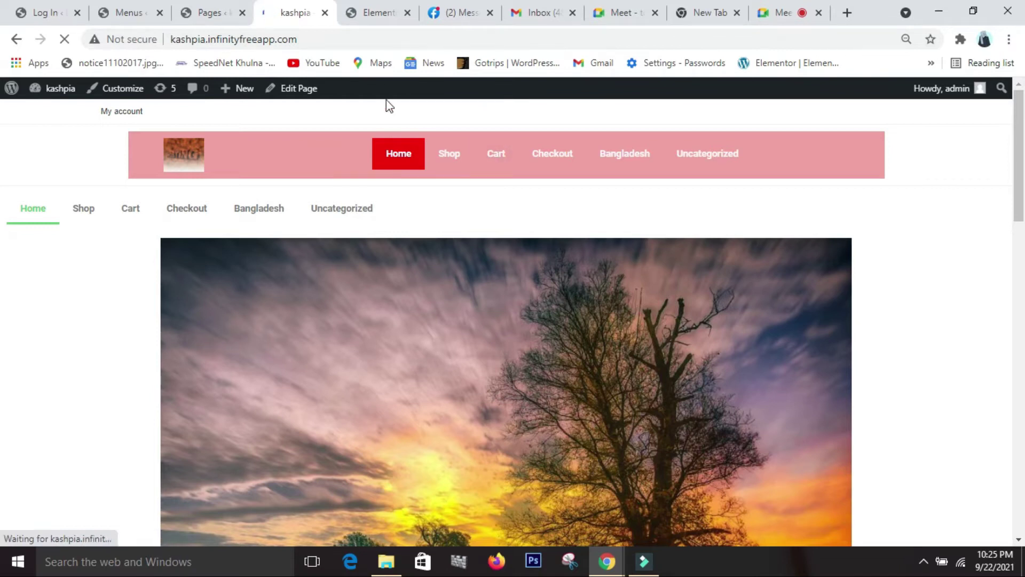
left_click(385, 21)
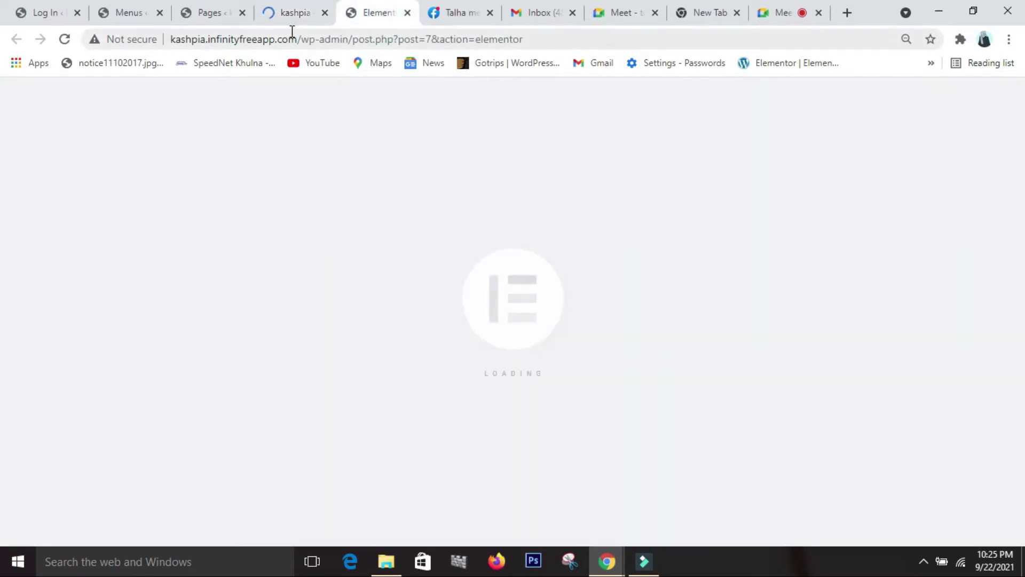
- Reload the live home page, then return to the Elementor nav menu widget's Menu setting
left_click(286, 12)
mouse_move(69, 96)
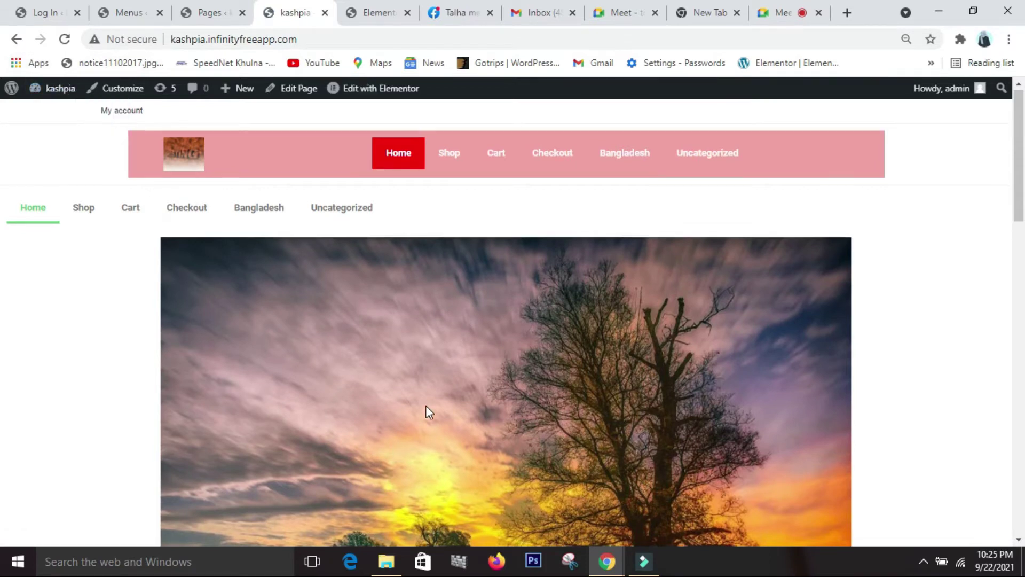
scroll(419, 405, "down", 1)
left_click(65, 40)
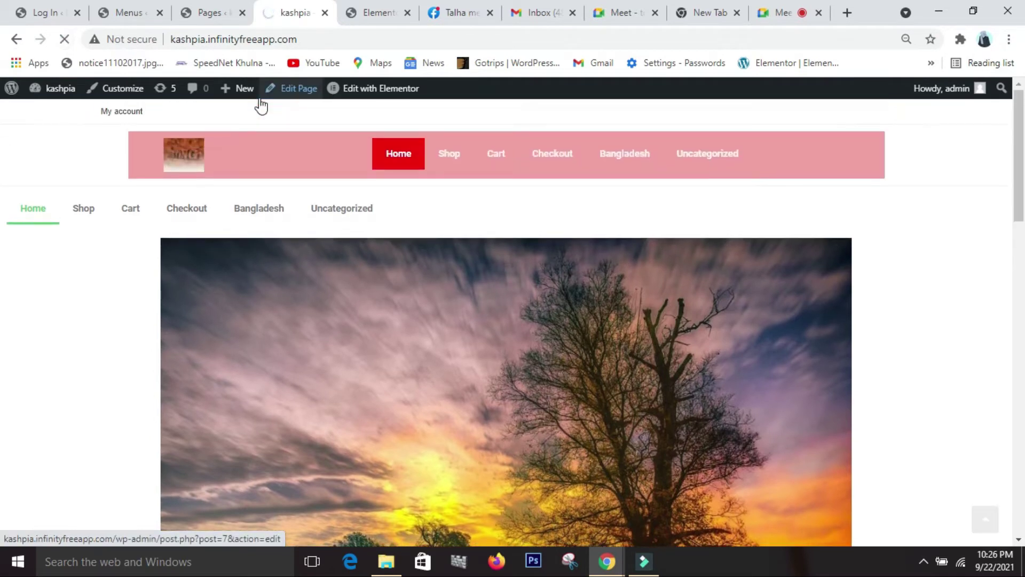
left_click(346, 9)
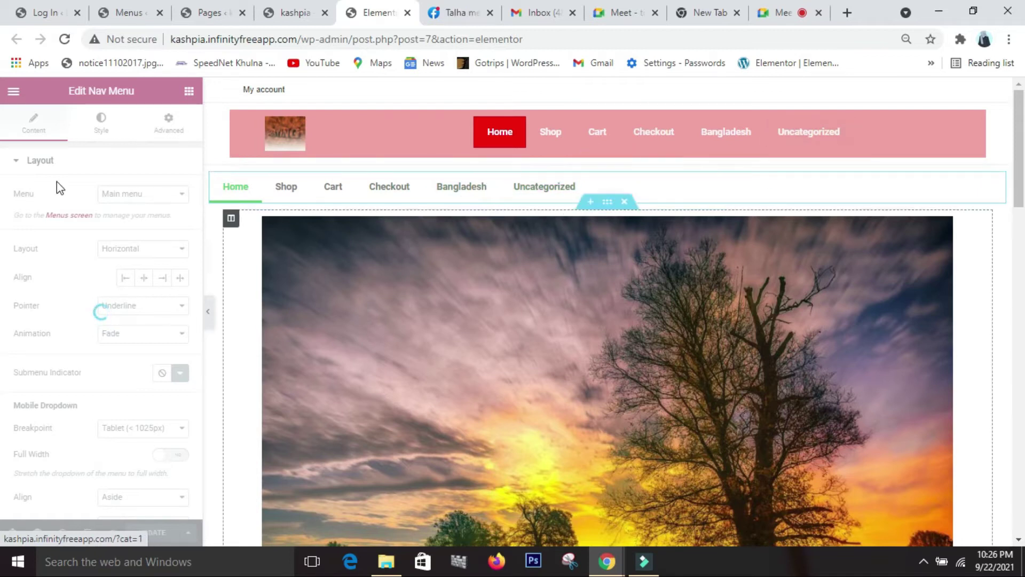
left_click(168, 193)
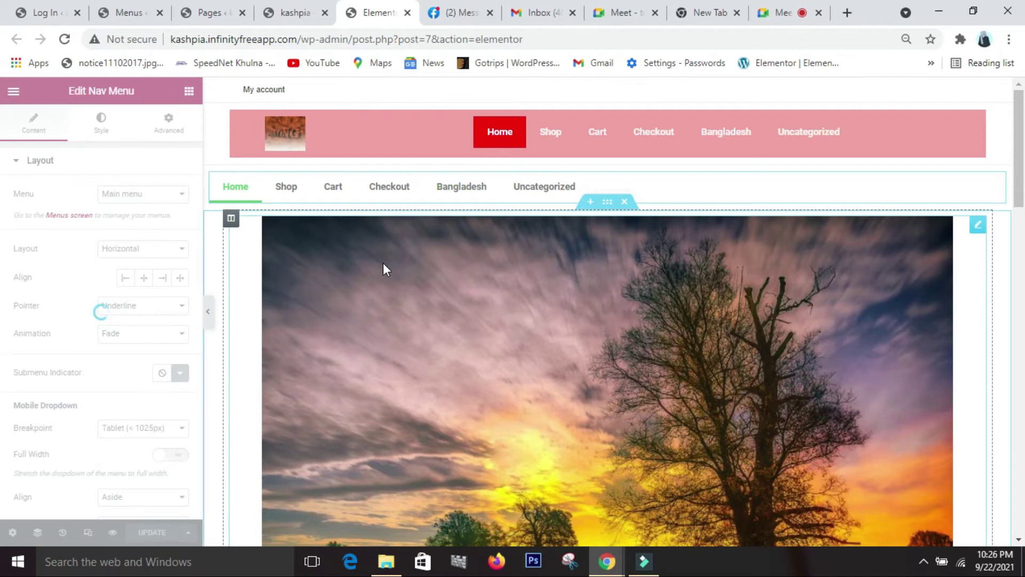
- Scroll through the live site to review the page sections
left_click(286, 13)
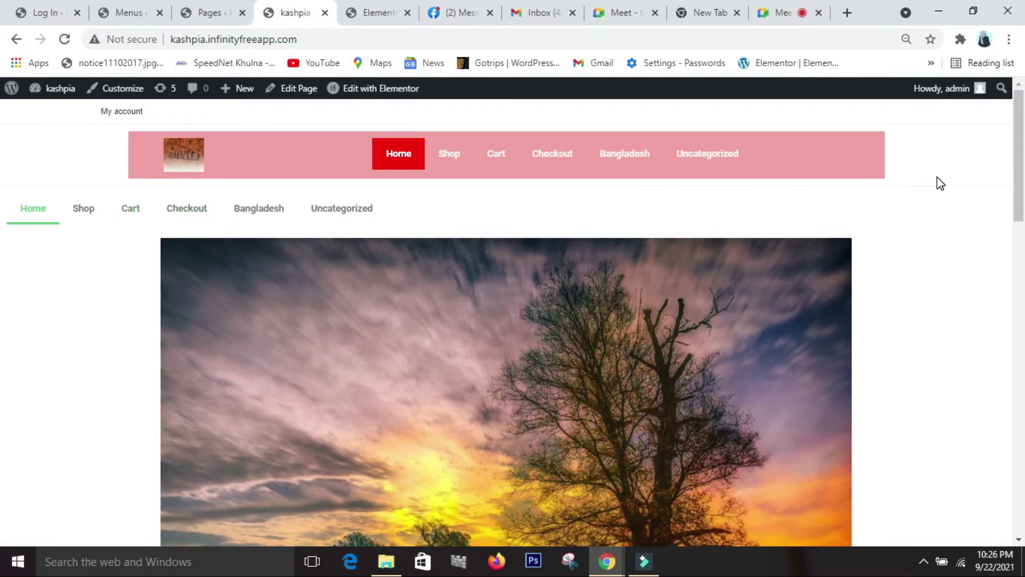
left_click_drag(1020, 235, 1020, 403)
left_click_drag(3, 403, 895, 277)
- Reload the Elementor editor, then move to the WordPress Pages list
left_click(373, 12)
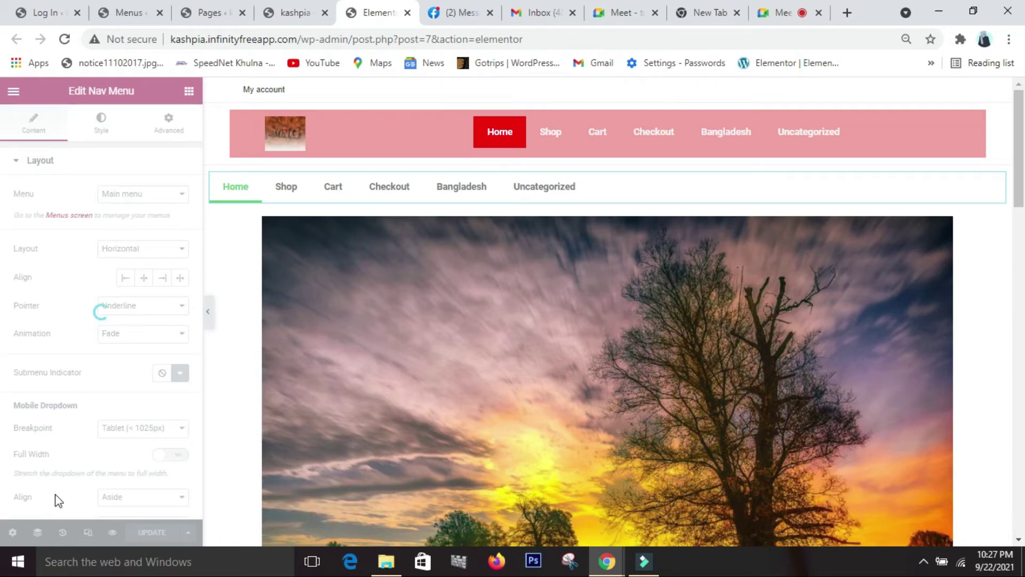
left_click(65, 38)
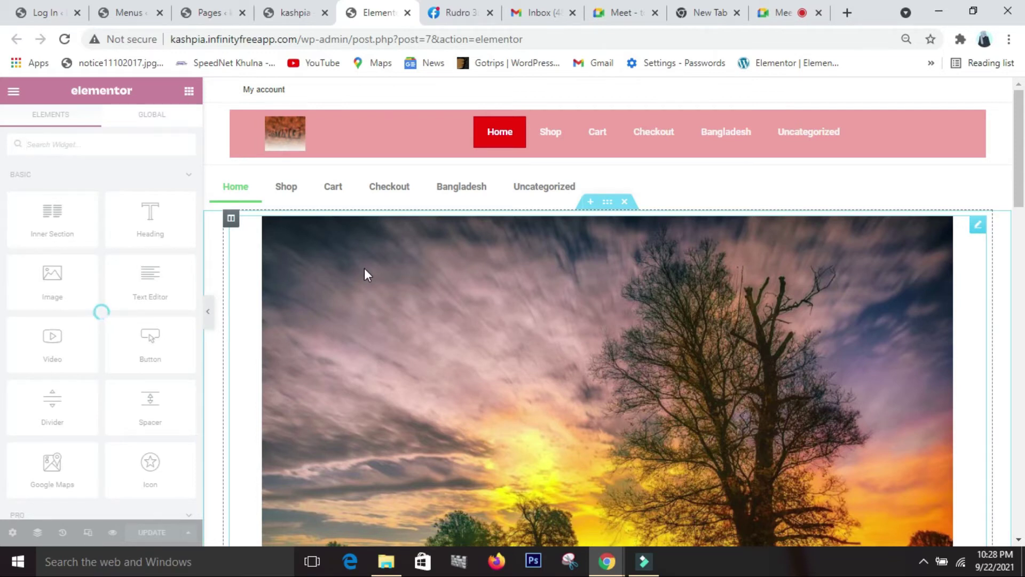
left_click_drag(1017, 214, 984, 522)
left_click(986, 519)
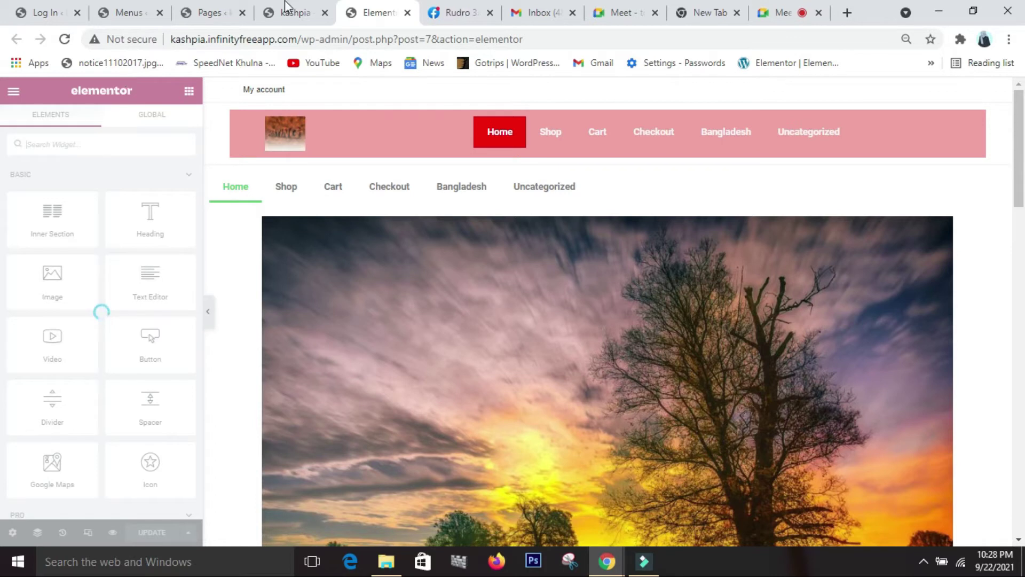
left_click(215, 12)
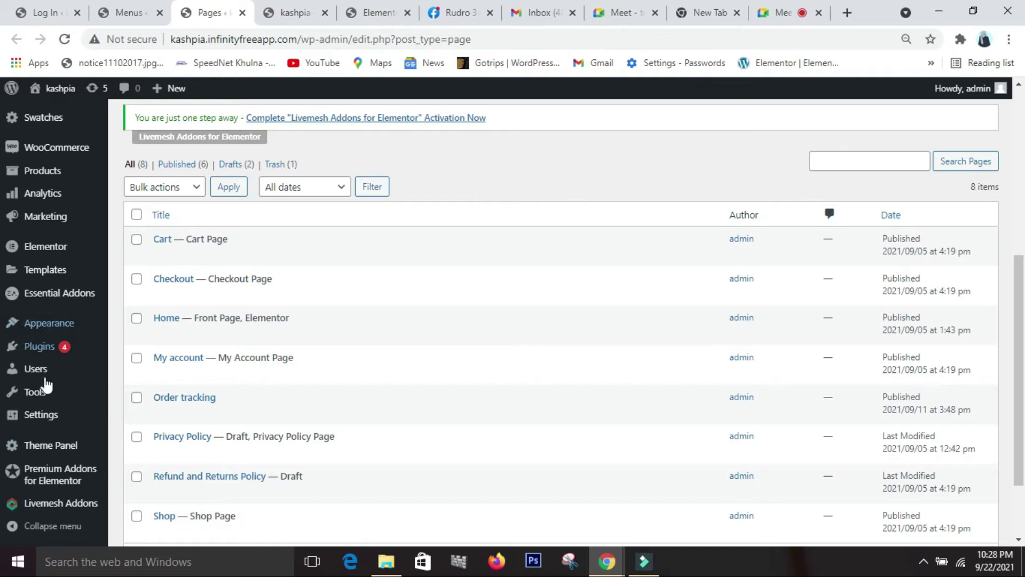
- Open Appearance > Customize in a new browser tab and switch to it
mouse_move(88, 419)
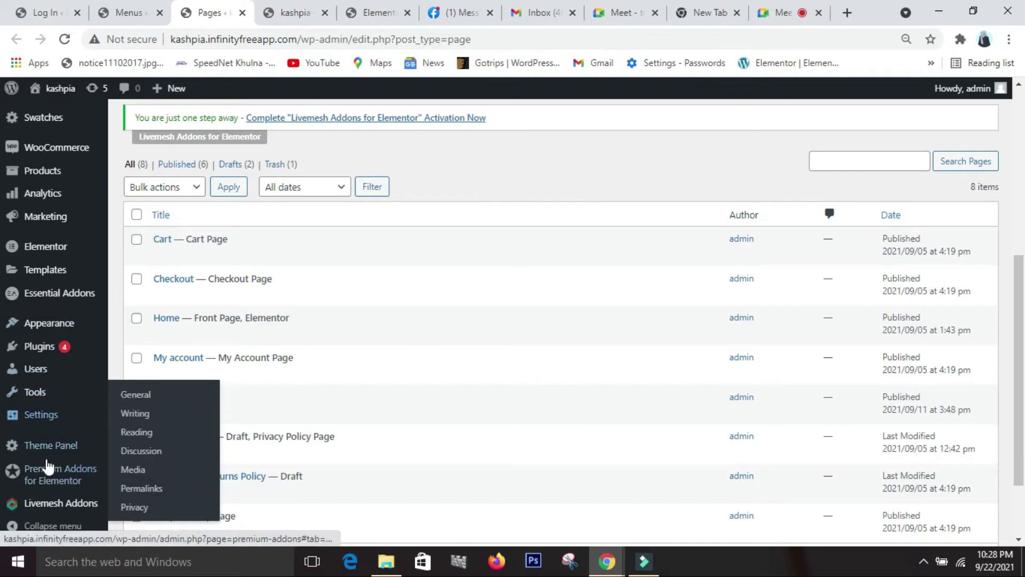
mouse_move(9, 328)
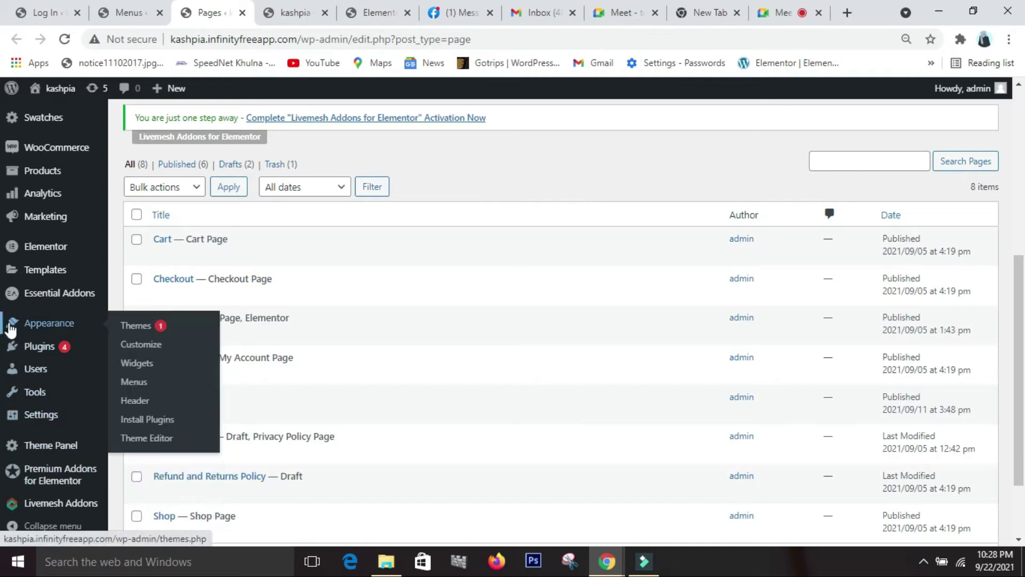
right_click(160, 346)
left_click(193, 357)
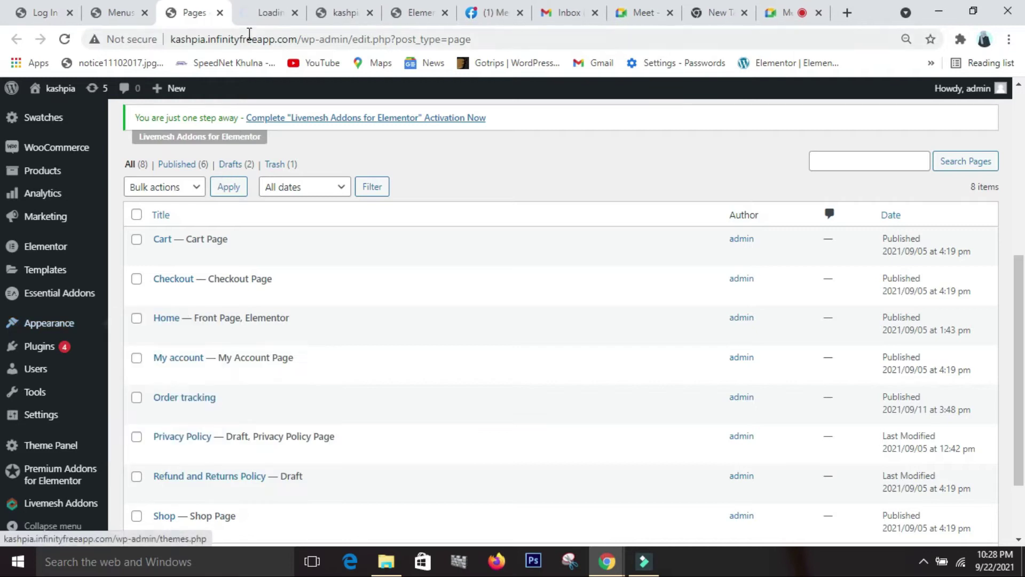
left_click(267, 14)
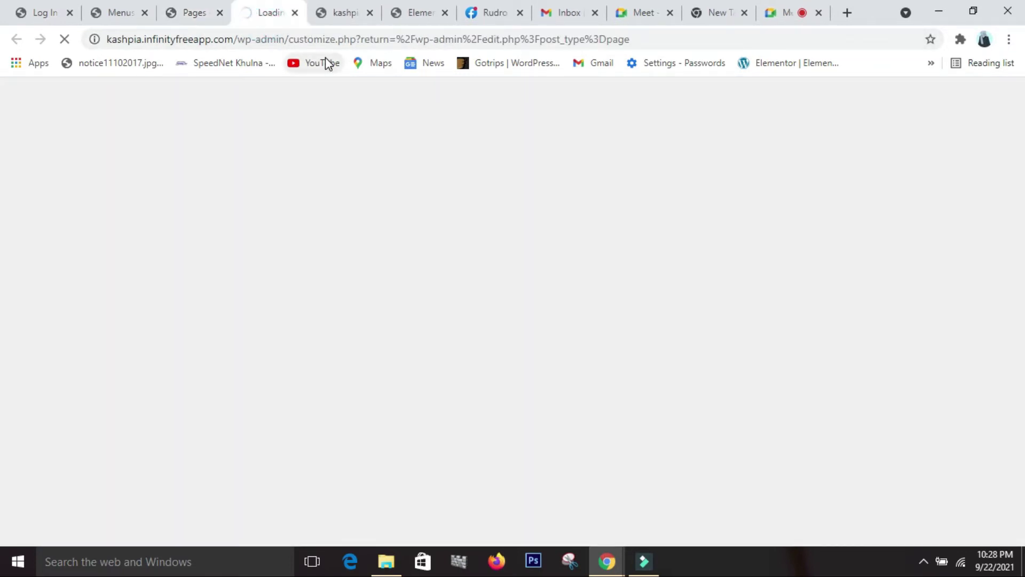
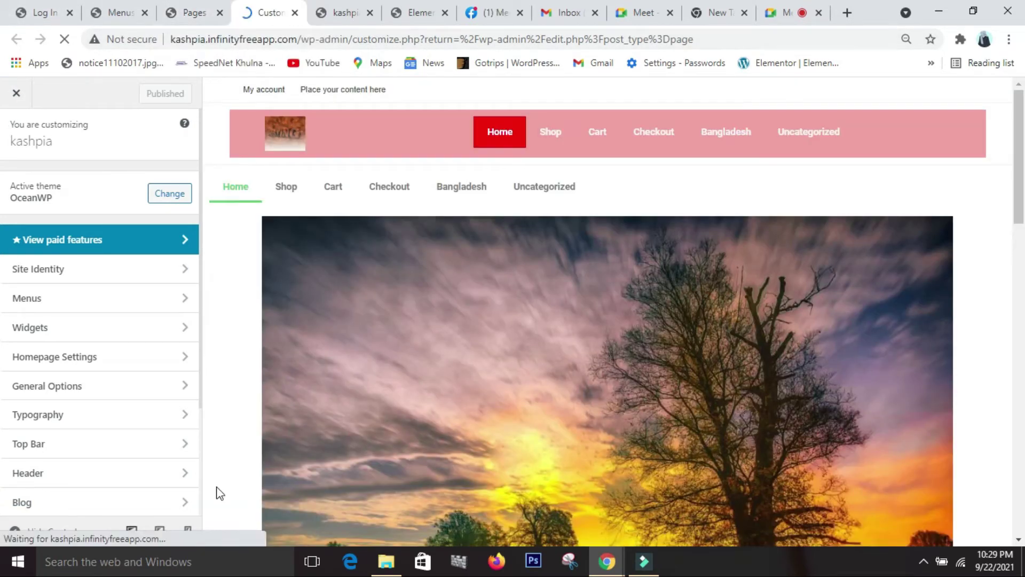
left_click(417, 13)
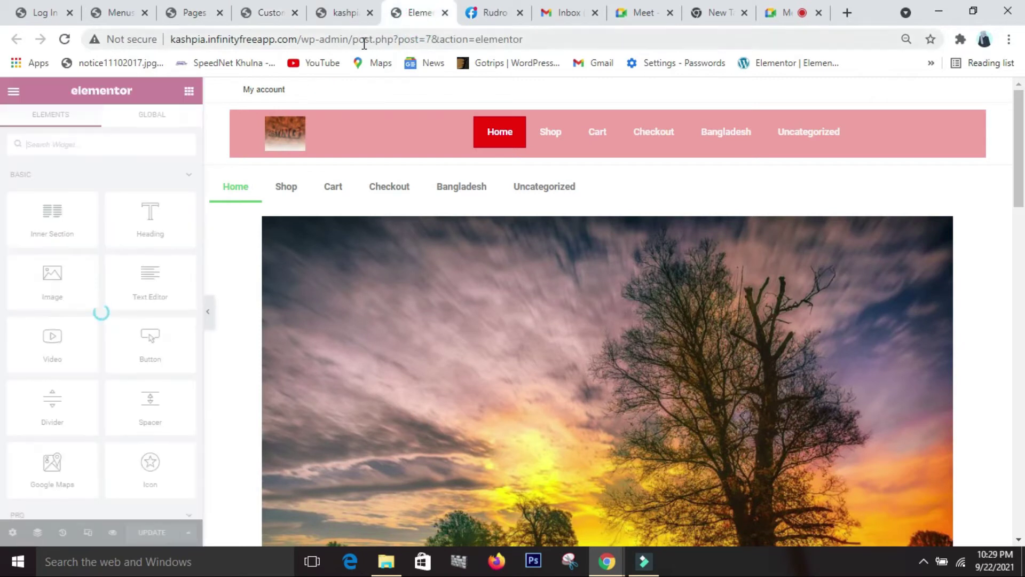
left_click(274, 12)
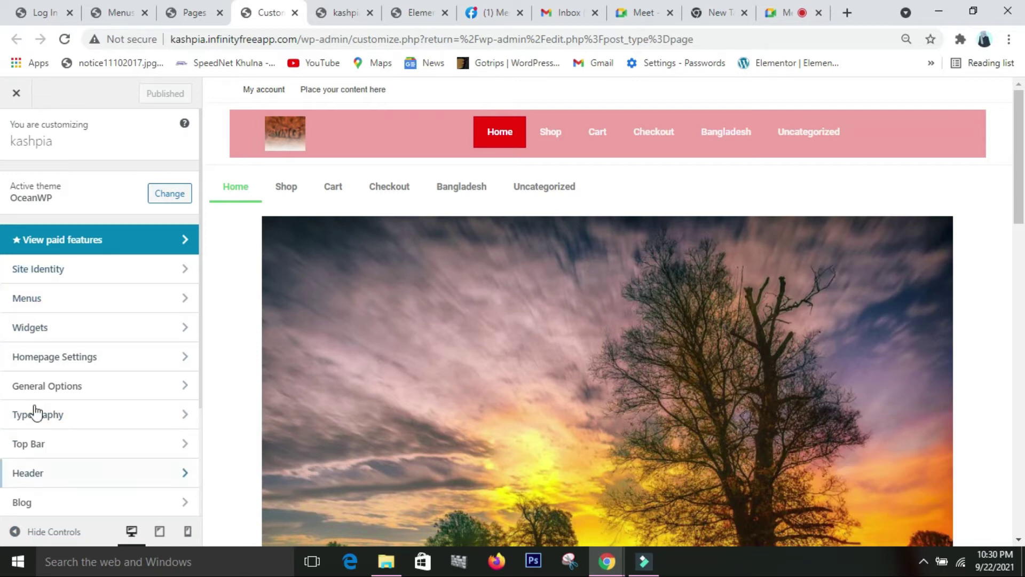
scroll(673, 334, "down", 3)
scroll(672, 335, "up", 3)
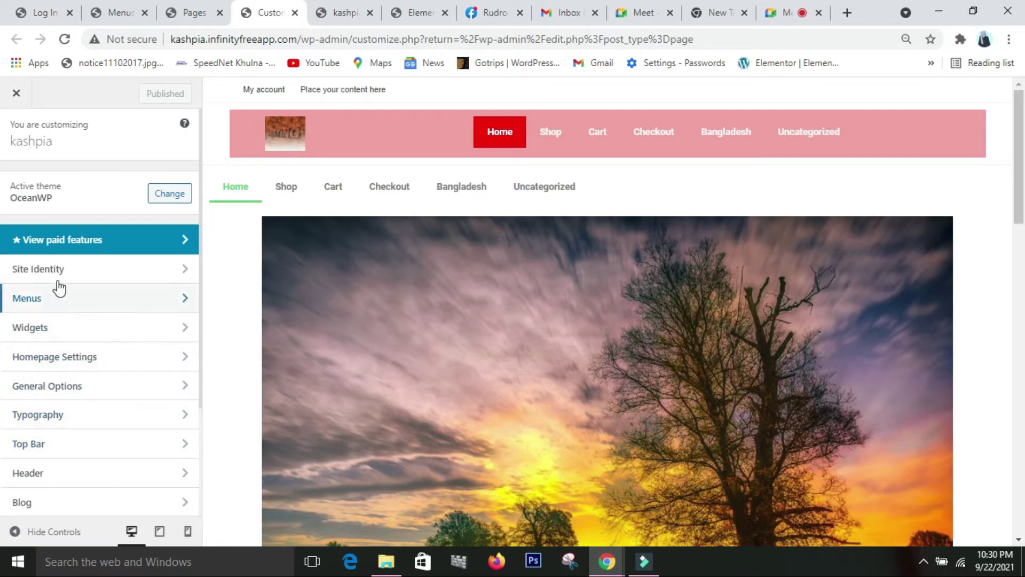
- In Site Identity, erase the old site title and bring up the site icon image picker
left_click(150, 278)
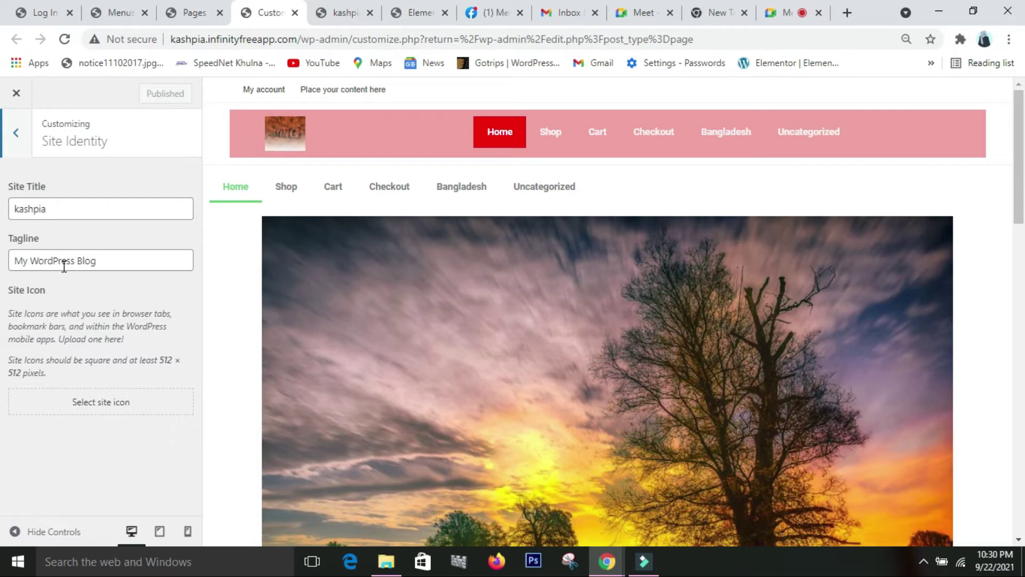
left_click(132, 268)
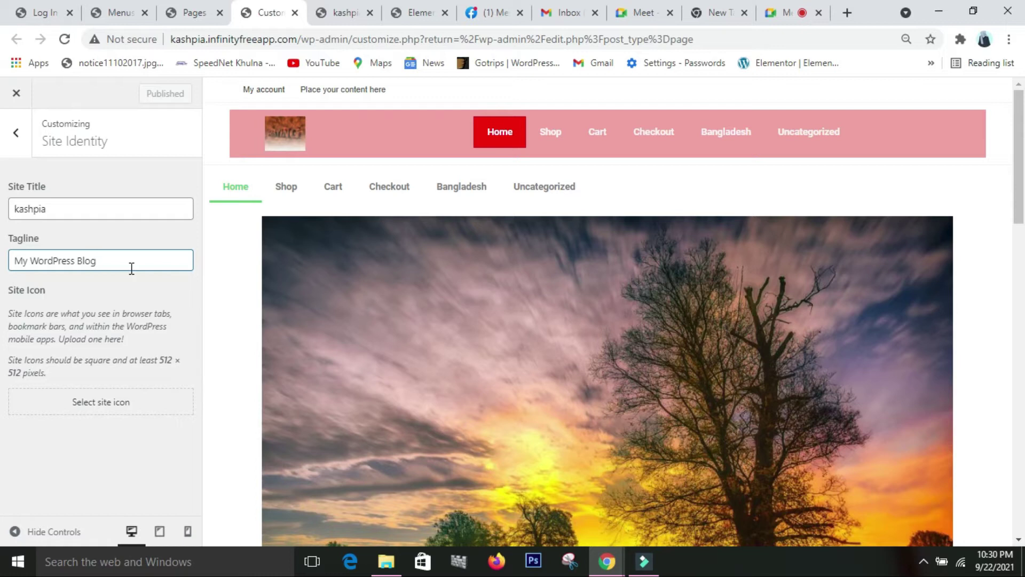
left_click(66, 217)
key("BackSpace")
key("BackSpace")
key("BackSpace")
key("BackSpace")
key("BackSpace")
key("BackSpace")
key("BackSpace")
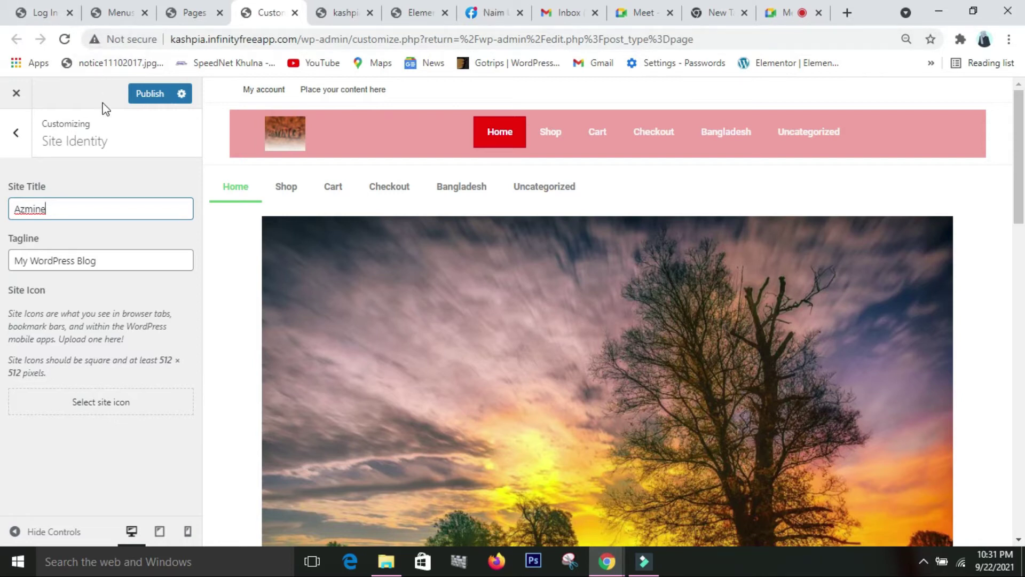
left_click(100, 414)
left_click(100, 409)
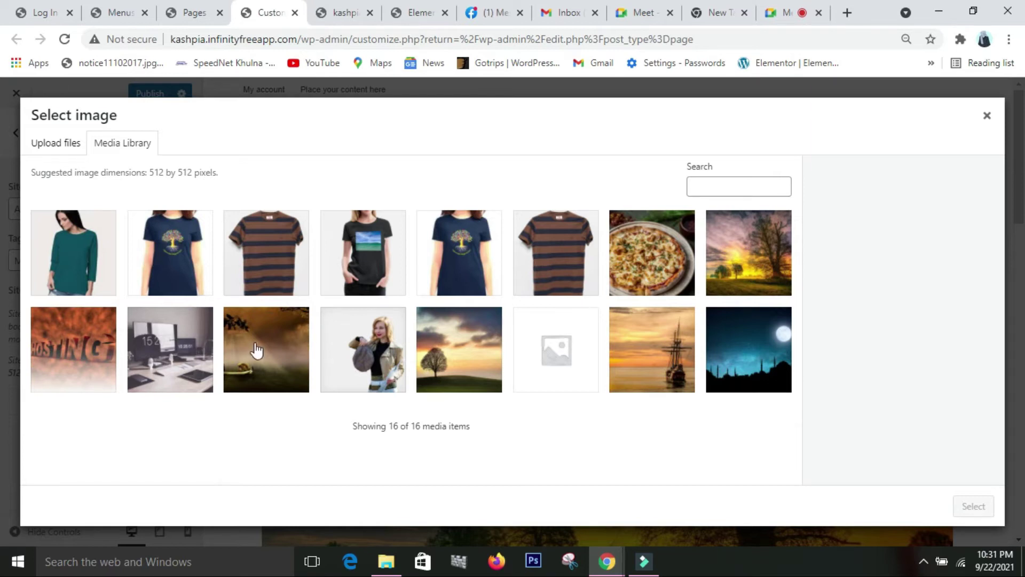
- Glance at the Elementor tab, return to the site icon picker, then start a new browser tab
left_click(420, 19)
left_click(262, 13)
left_click(849, 13)
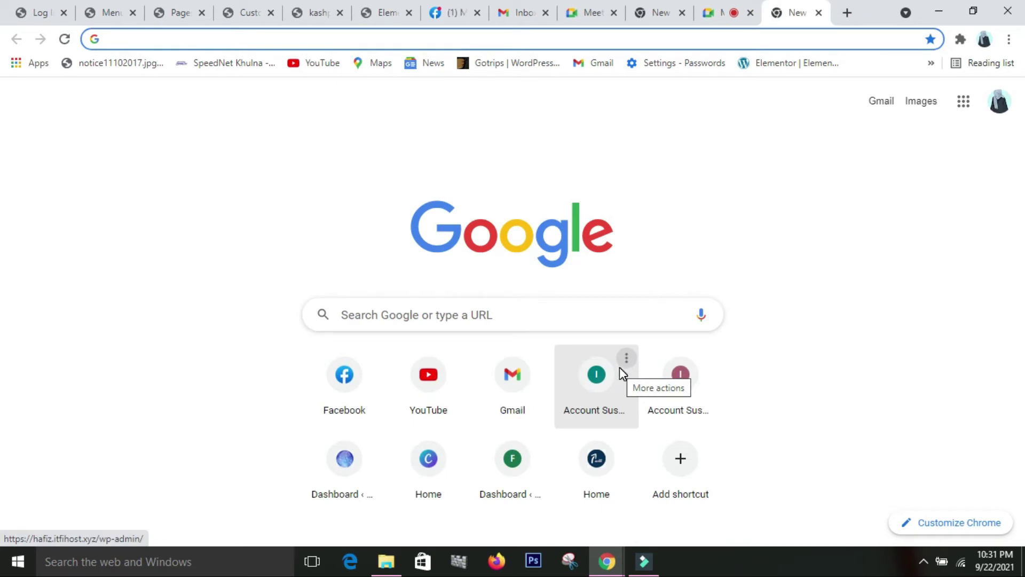
- Enter the search text 512* in the new tab's address bar, fixing a stray 8
type("512")
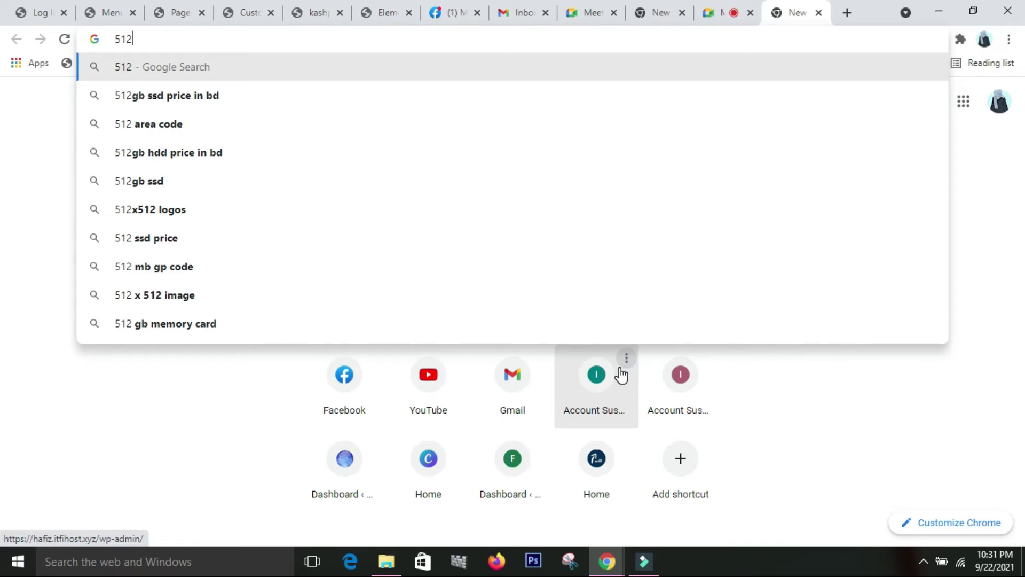
type("8")
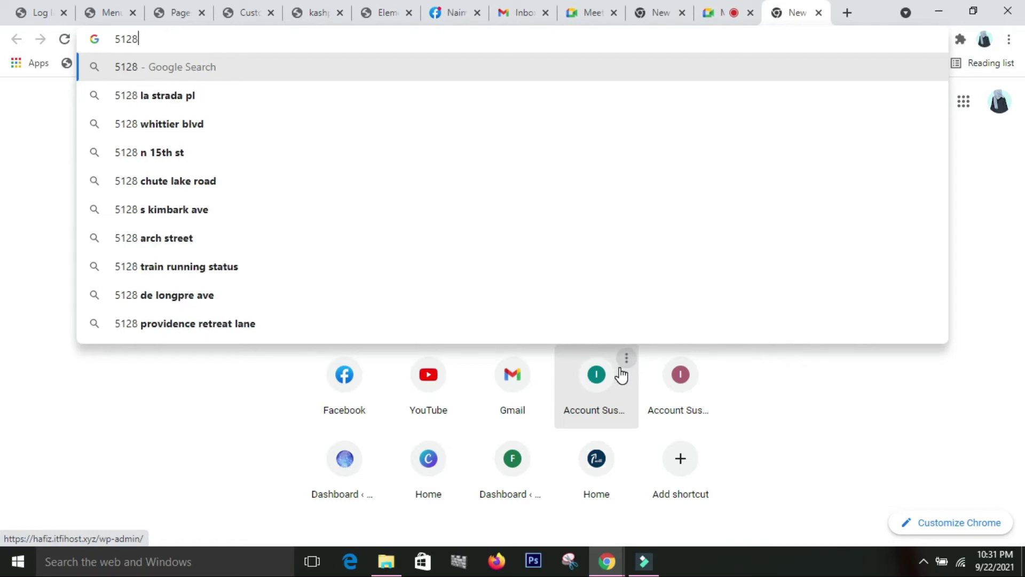
key("BackSpace")
type("*")
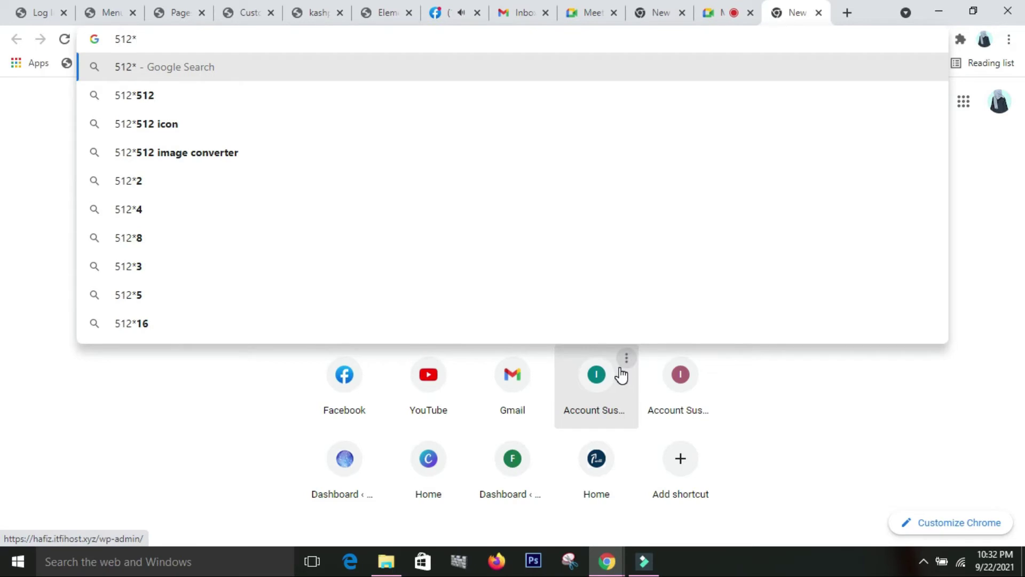
- Search Google Images for '512*512 icon' and preview the green chat bubble icon
left_click(287, 130)
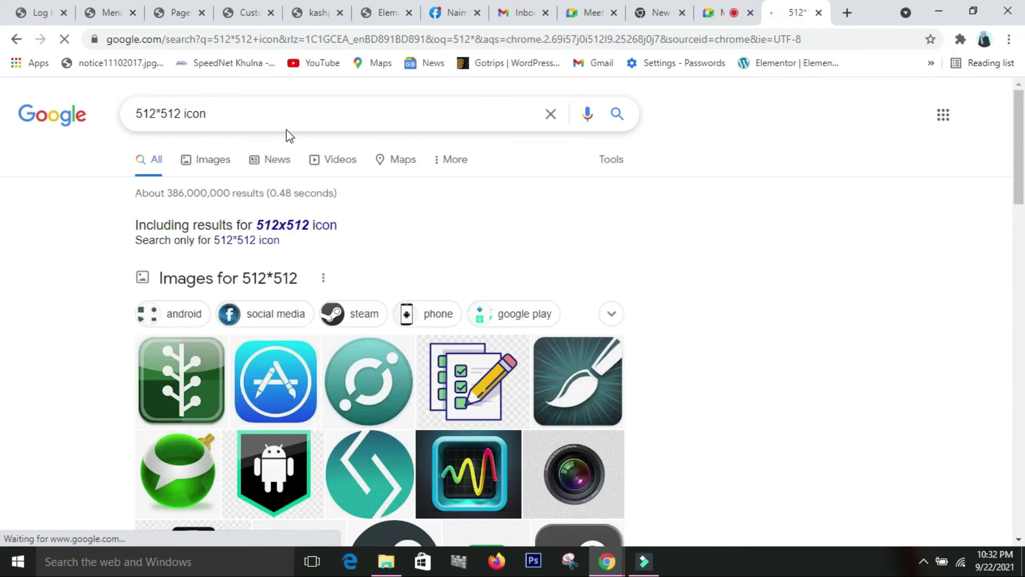
scroll(487, 369, "down", 1)
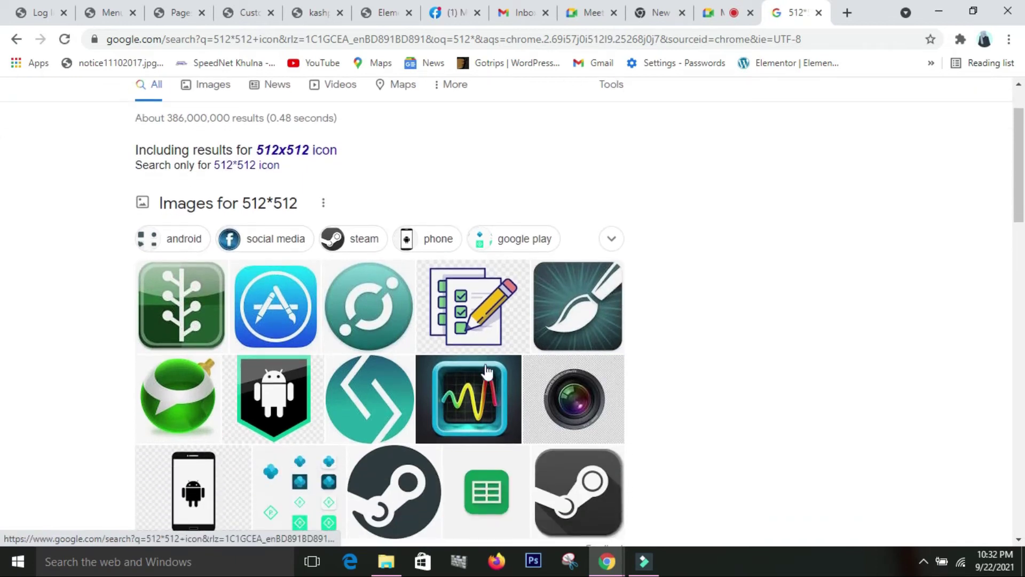
scroll(497, 366, "down", 1)
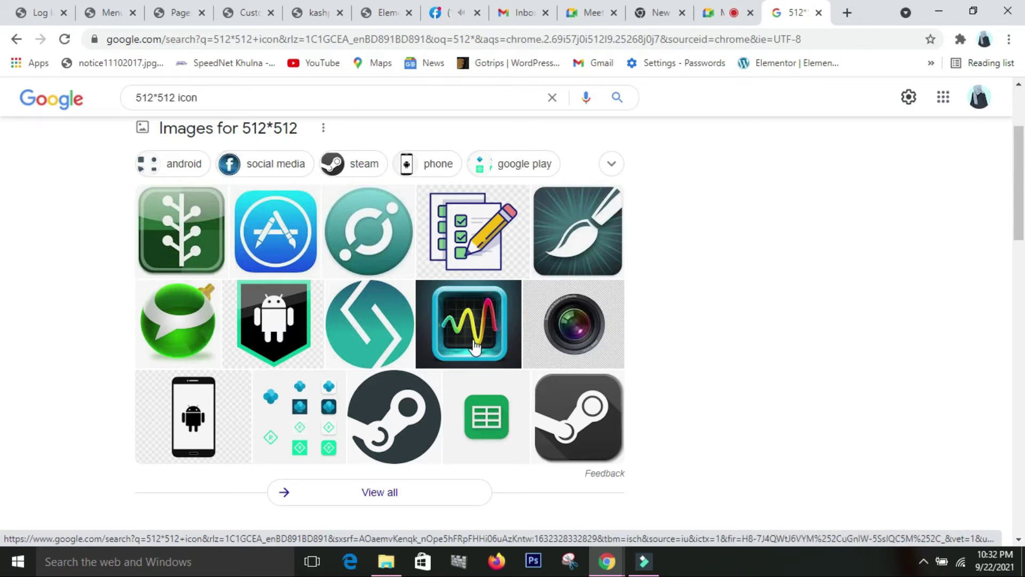
scroll(476, 348, "down", 2)
scroll(478, 348, "up", 2)
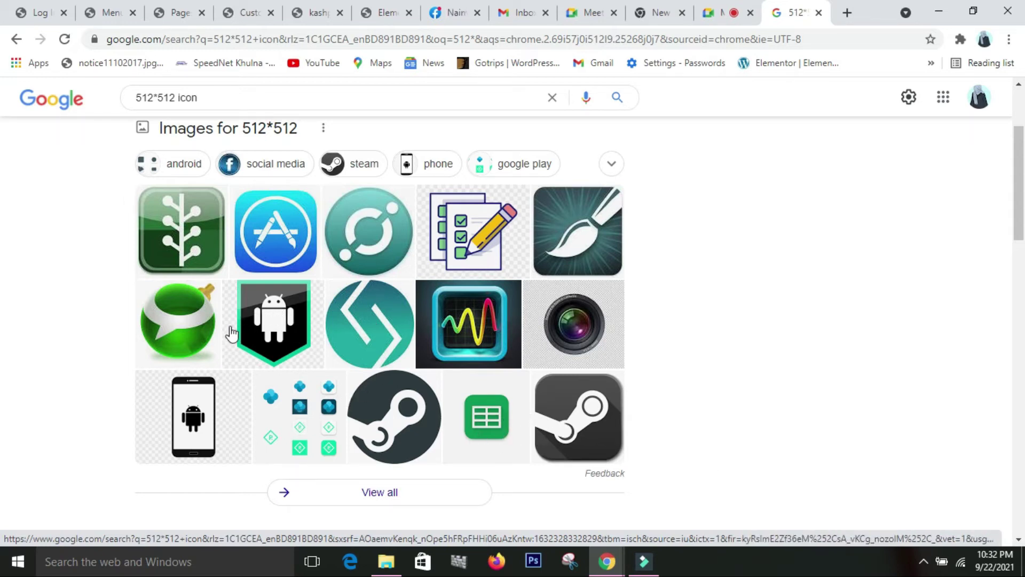
left_click(199, 344)
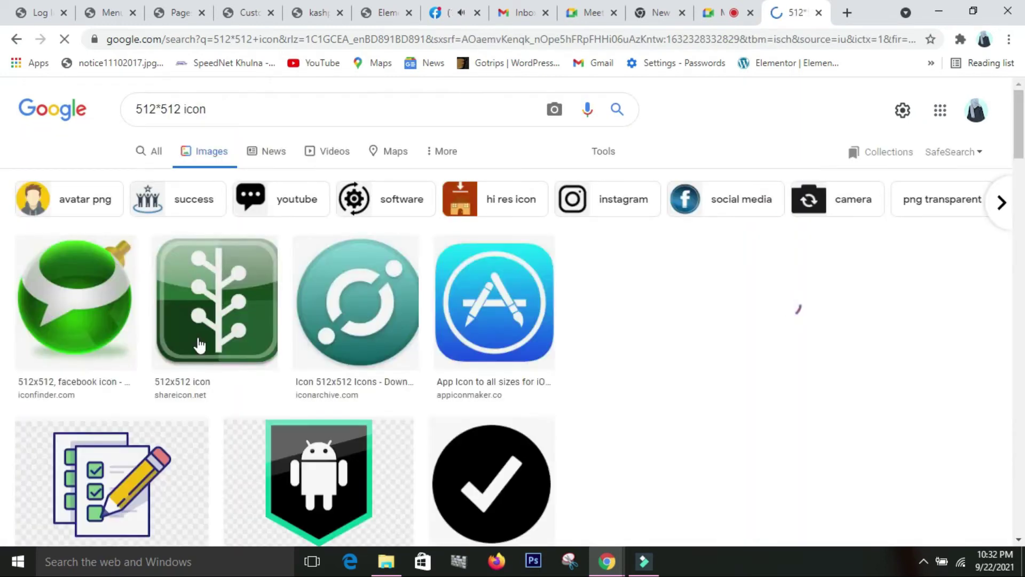
left_click(84, 348)
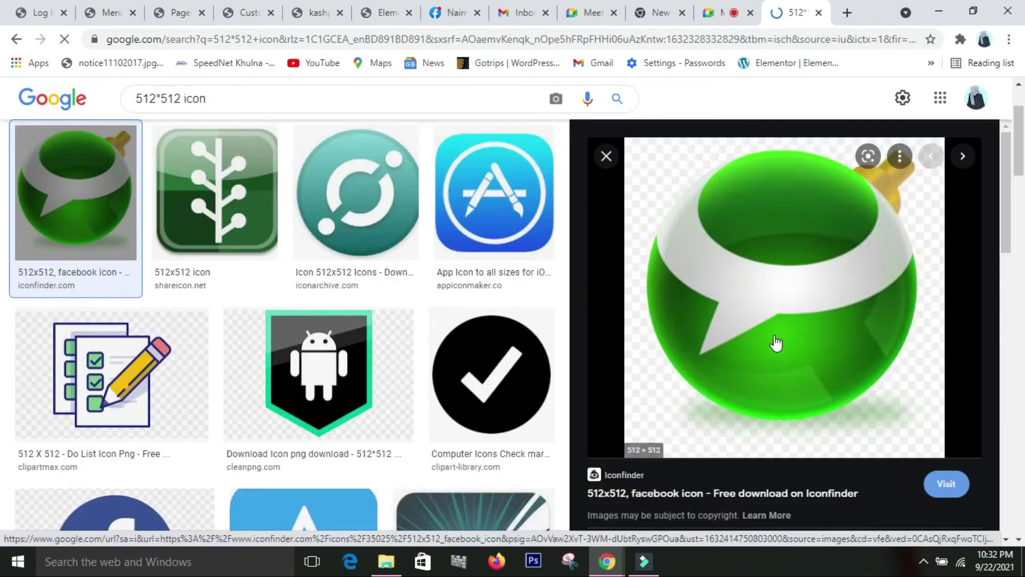
- Save the green chat icon to drive G: as 77157.png and return to the Customizer tab
right_click(776, 337)
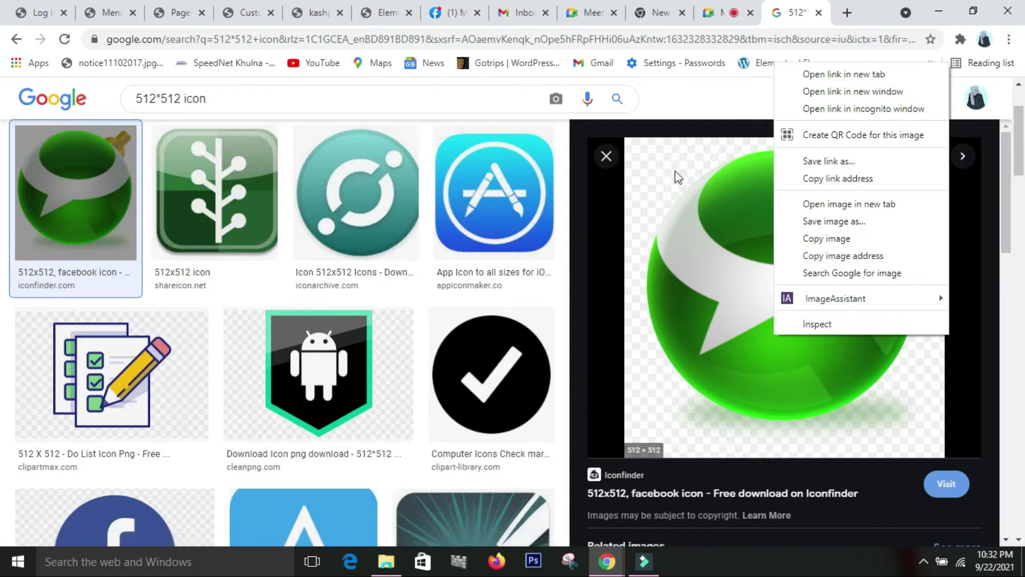
left_click(843, 220)
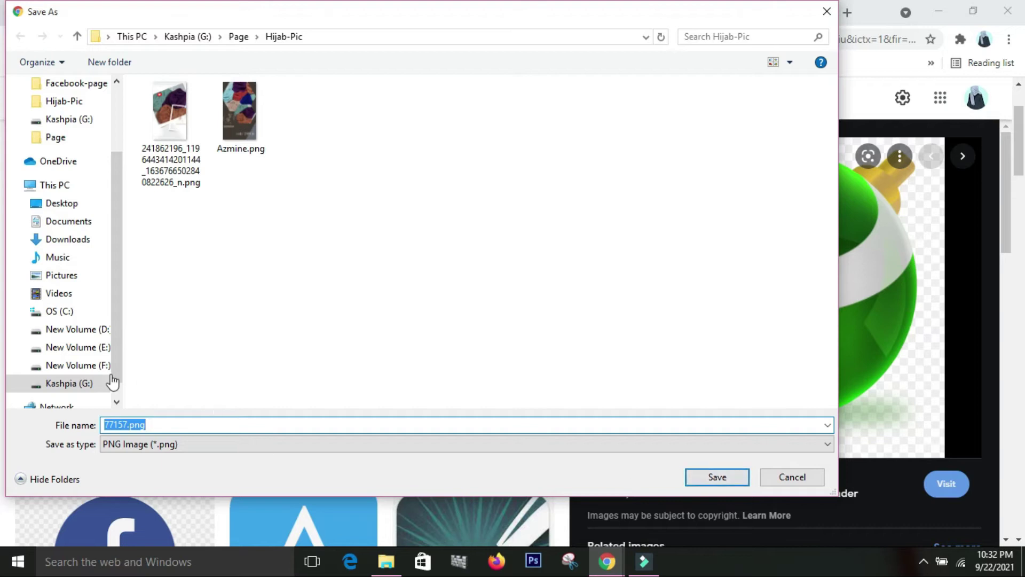
left_click(69, 383)
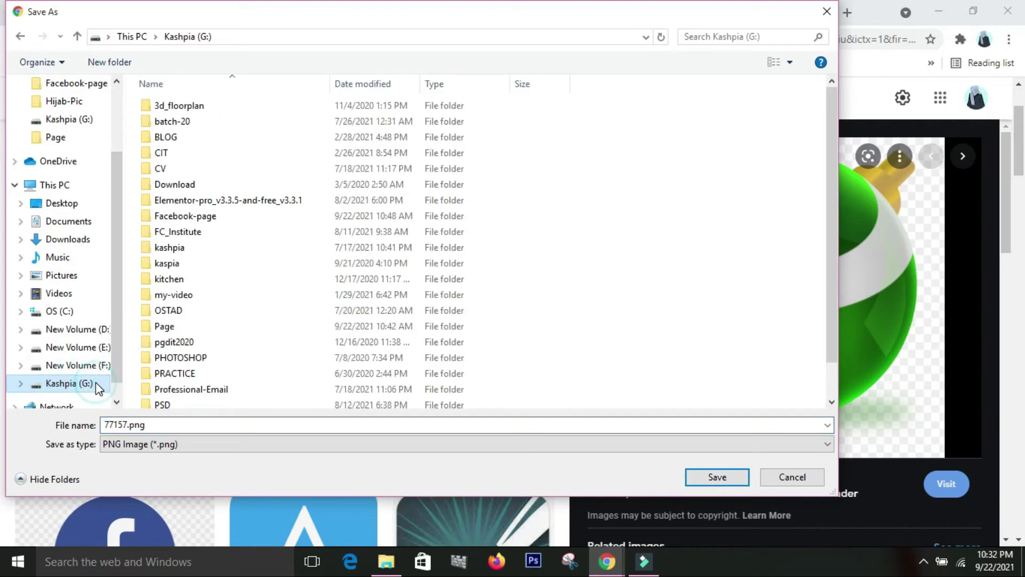
left_click(717, 477)
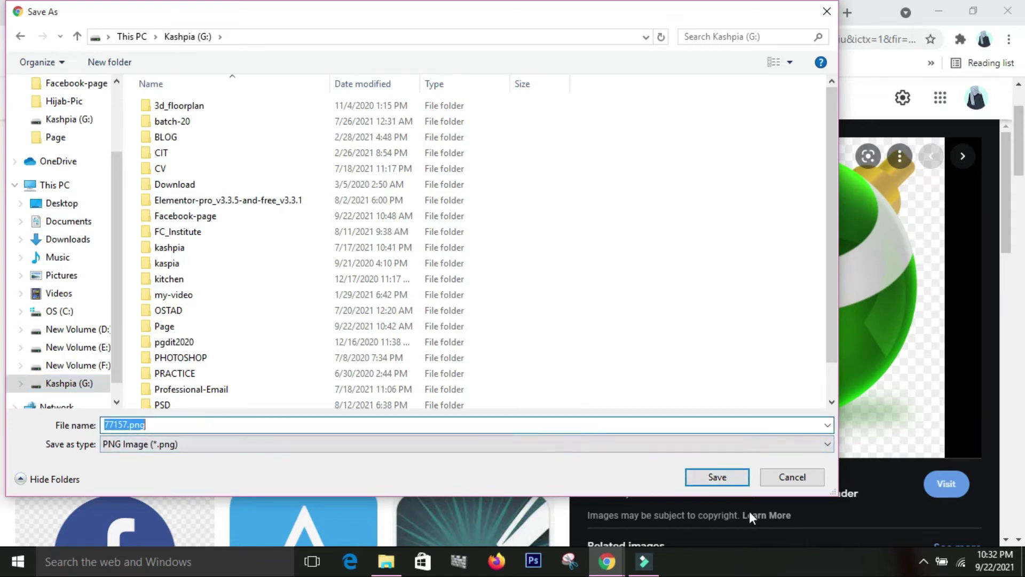
left_click(717, 477)
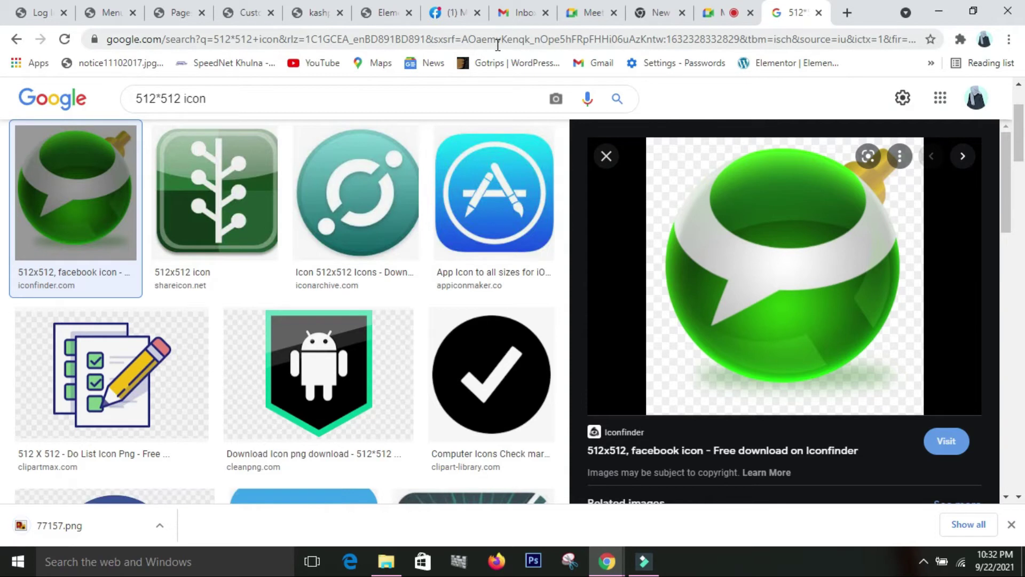
left_click(241, 15)
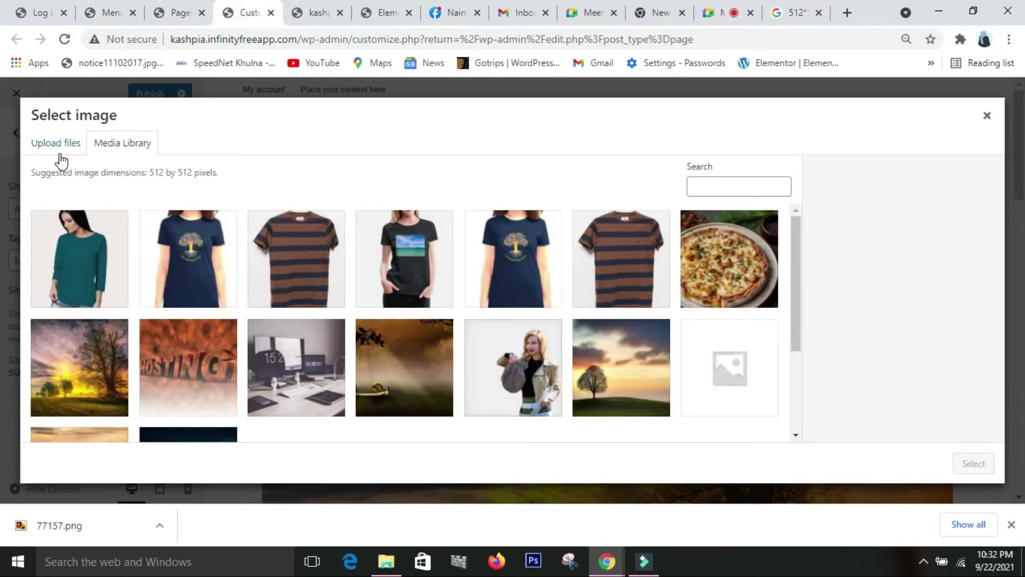
- Upload 77157.png from drive G: to the media library and select it as the site icon
left_click(66, 142)
left_click(550, 317)
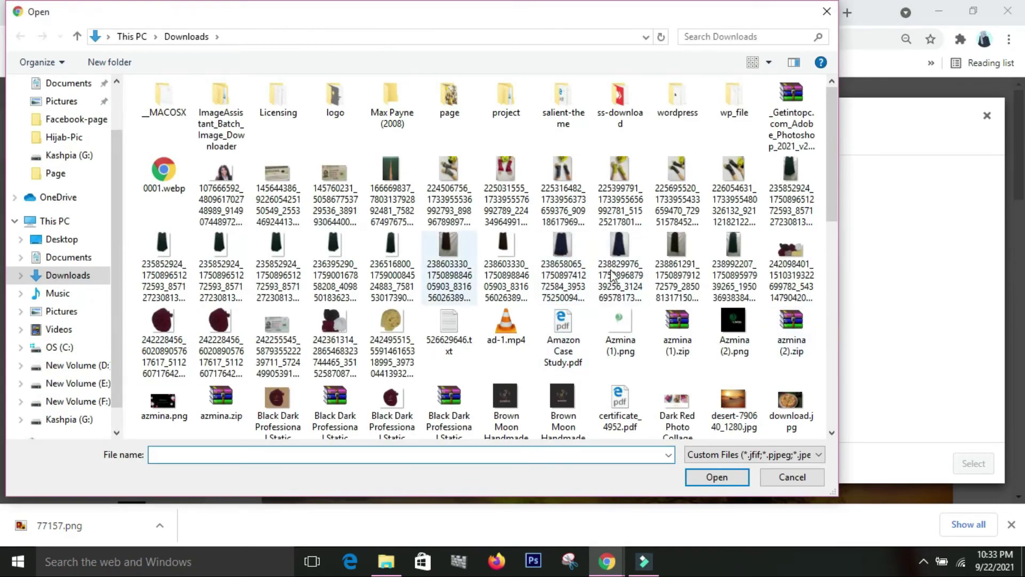
left_click(91, 418)
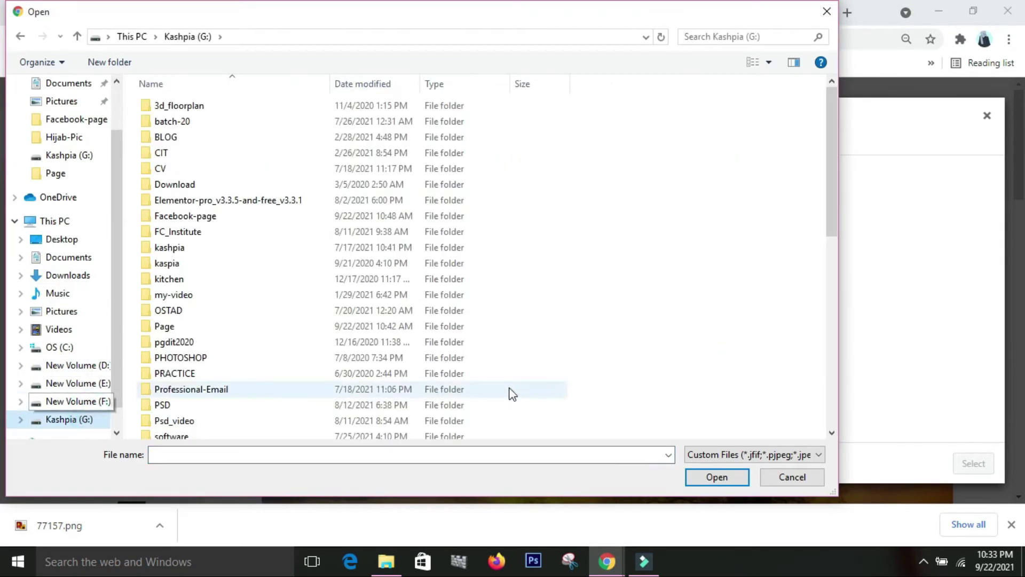
scroll(508, 393, "down", 8)
scroll(511, 393, "up", 6)
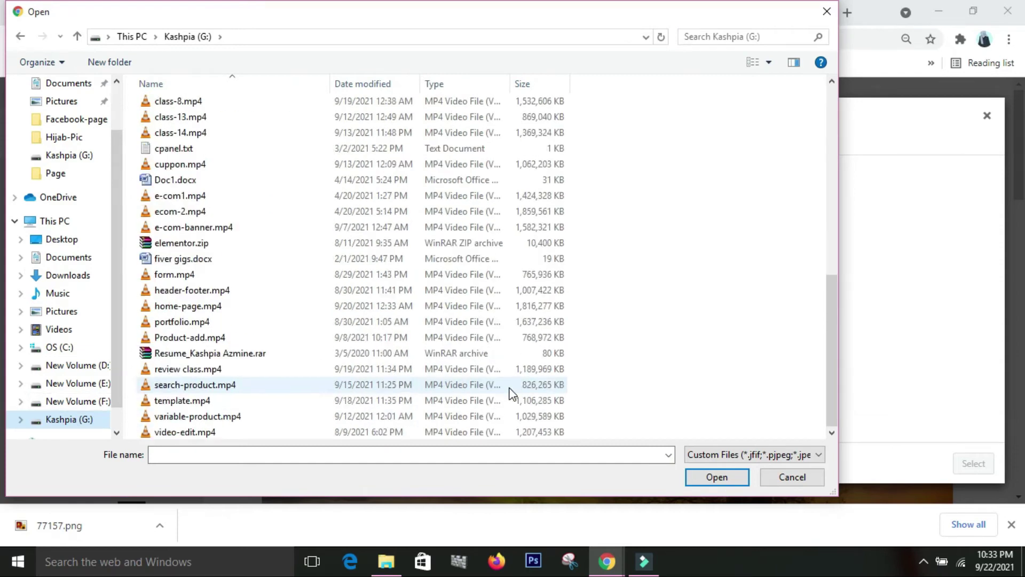
left_click(186, 292)
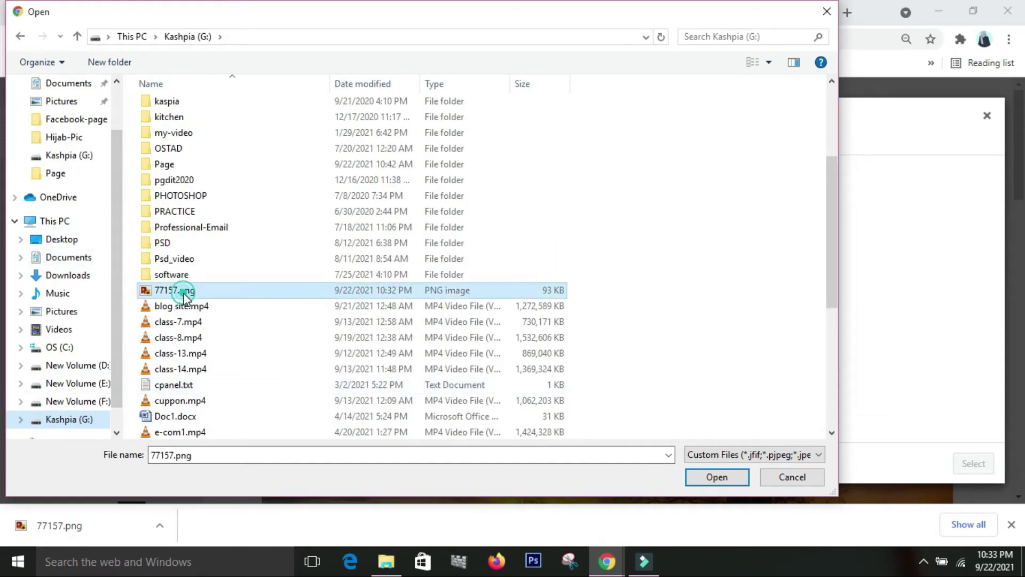
left_click(727, 478)
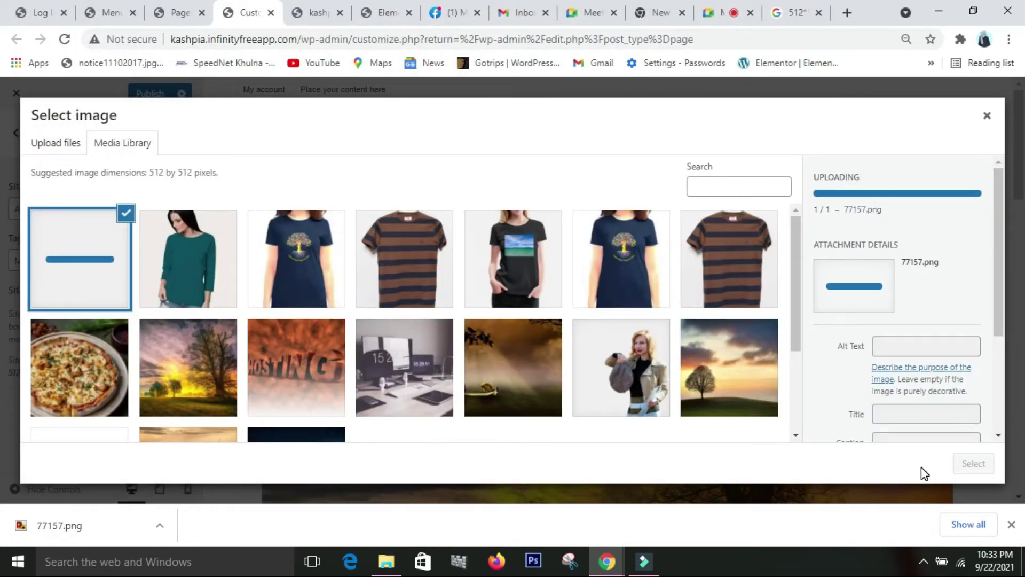
left_click(974, 460)
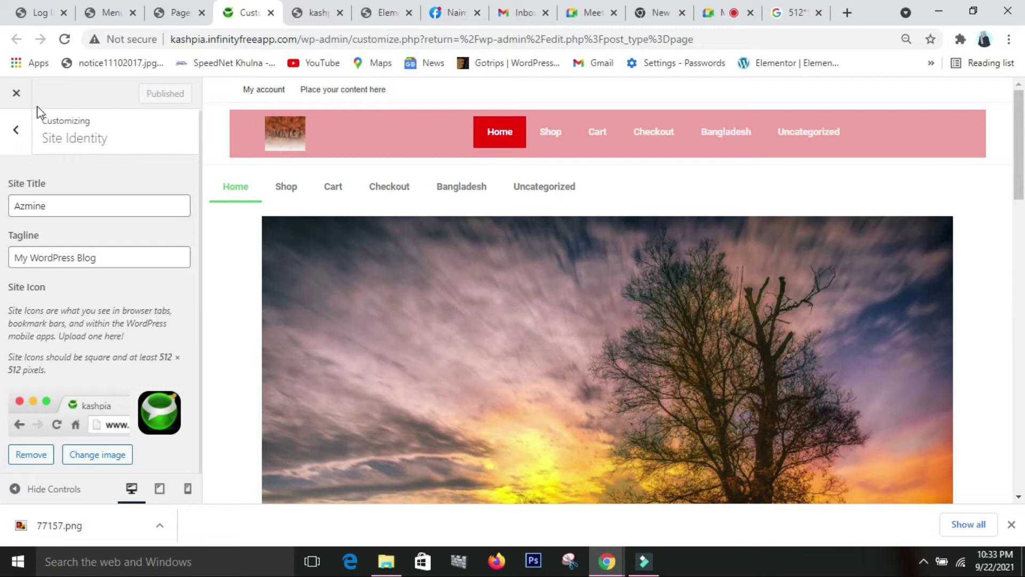
- Leave Site Identity and return to the main list of Customizer sections
left_click(26, 128)
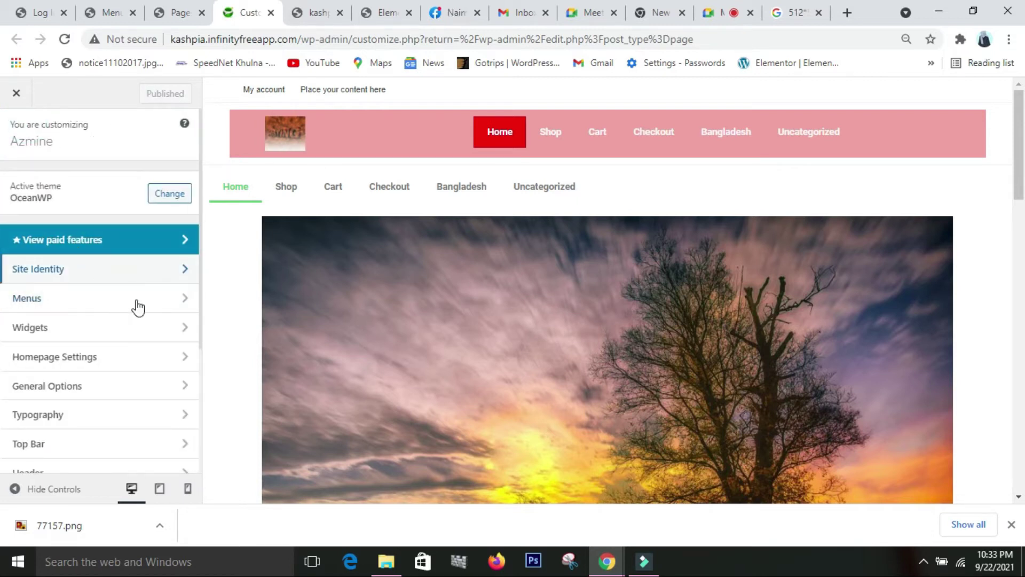
- Open the Menus panel showing anchor menu, Main menu and top bar
left_click(75, 305)
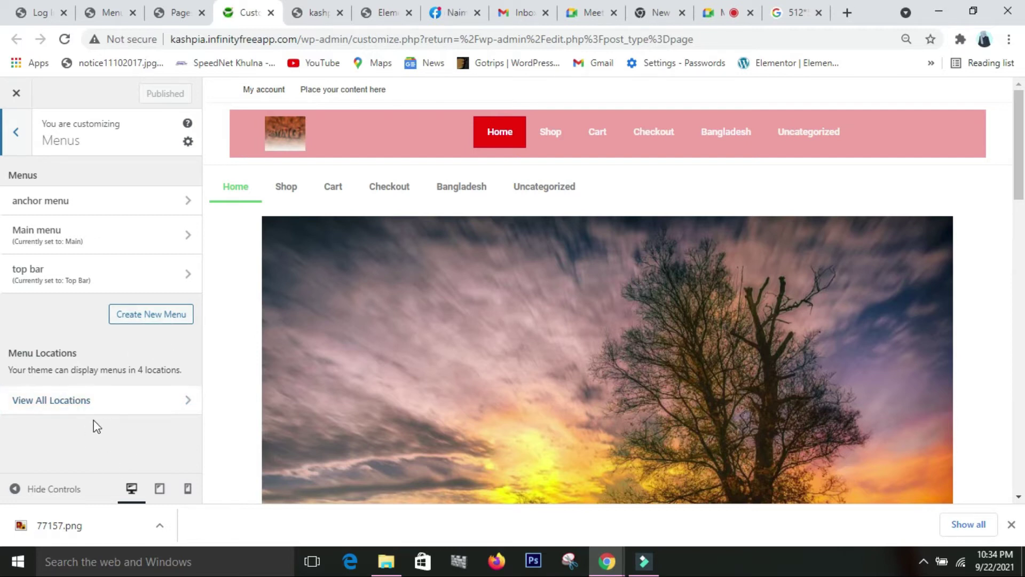
left_click(183, 399)
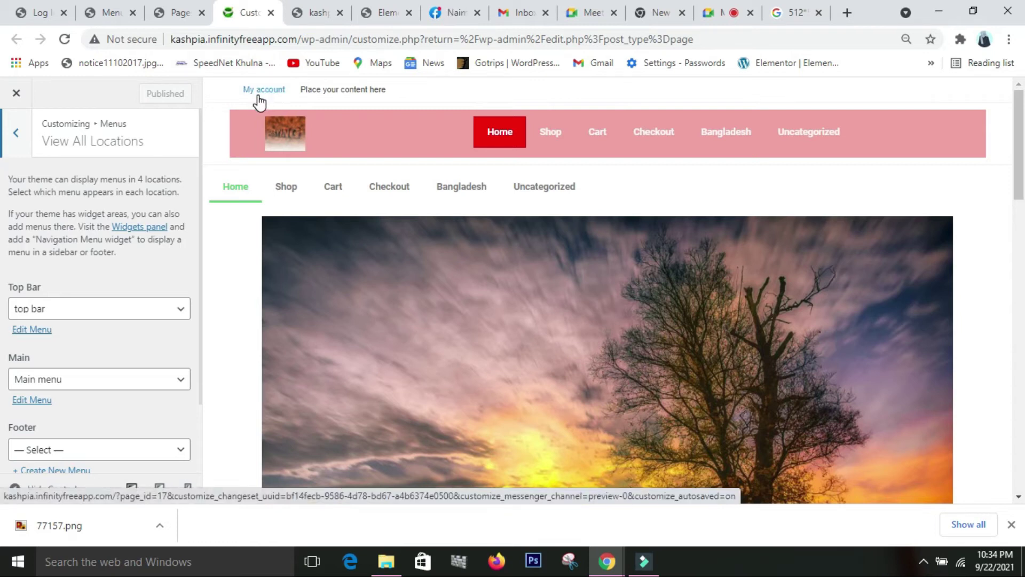
scroll(29, 437, "down", 1)
scroll(29, 437, "down", 1)
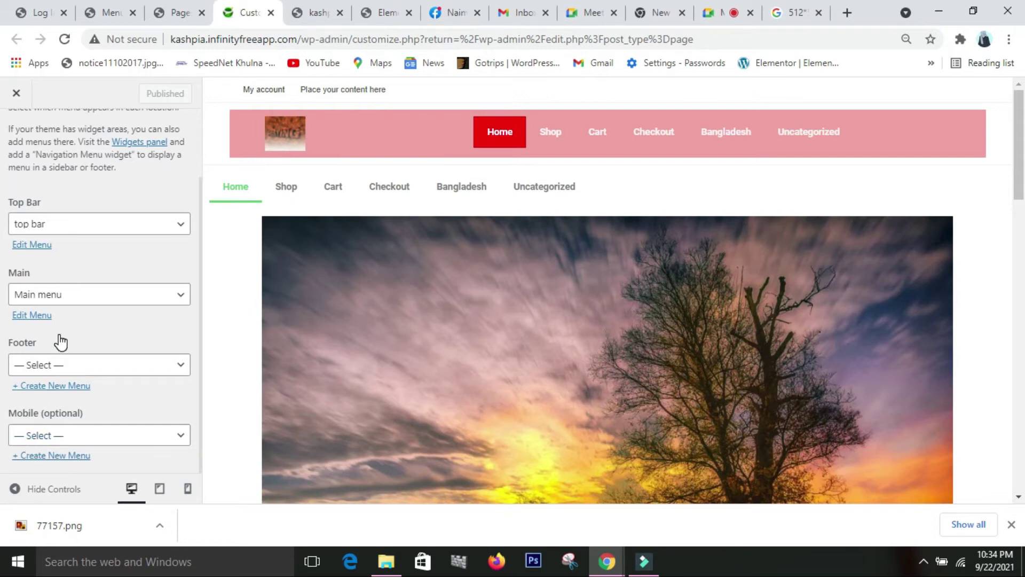
left_click(173, 298)
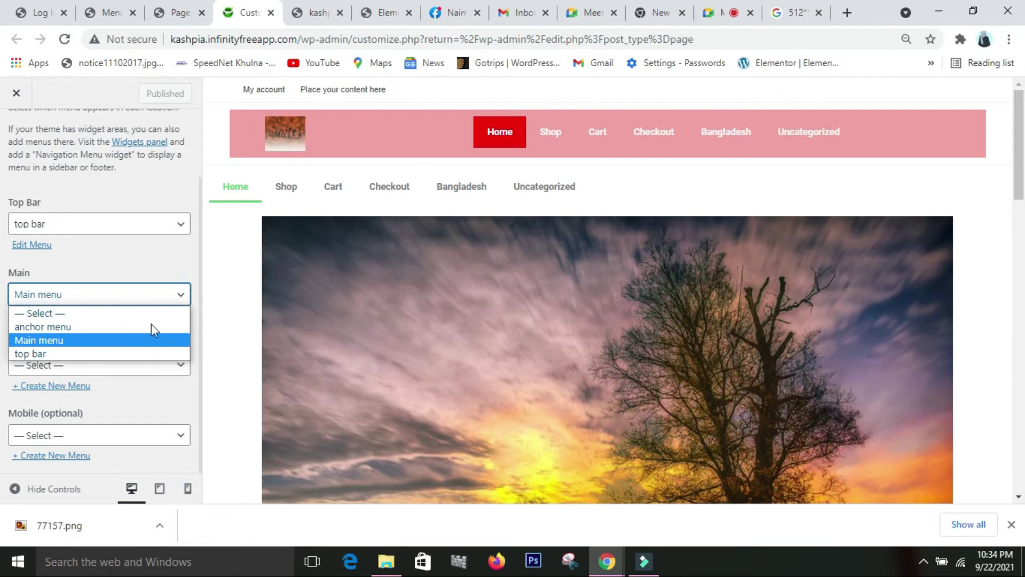
left_click(150, 255)
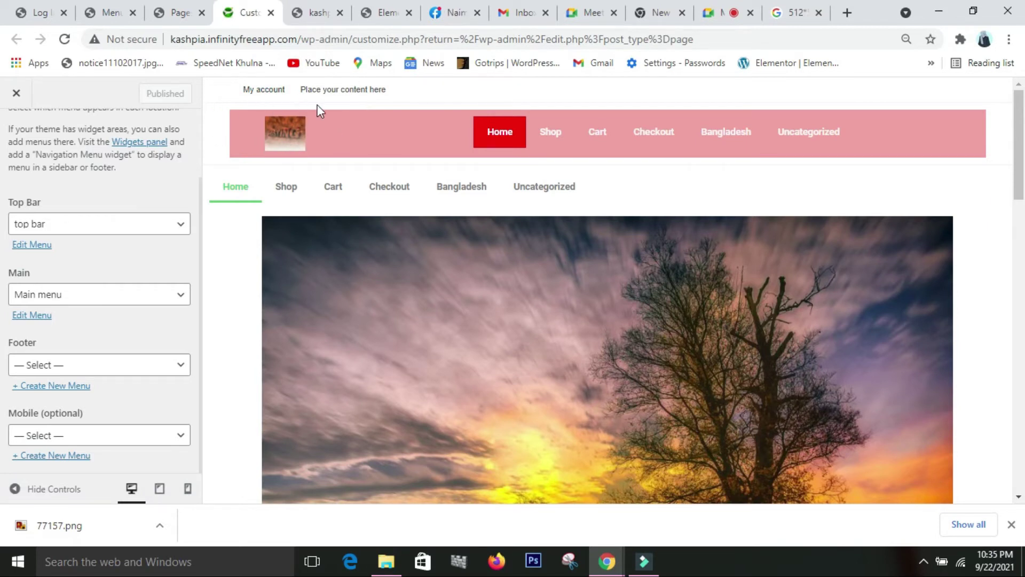
scroll(148, 213, "up", 3)
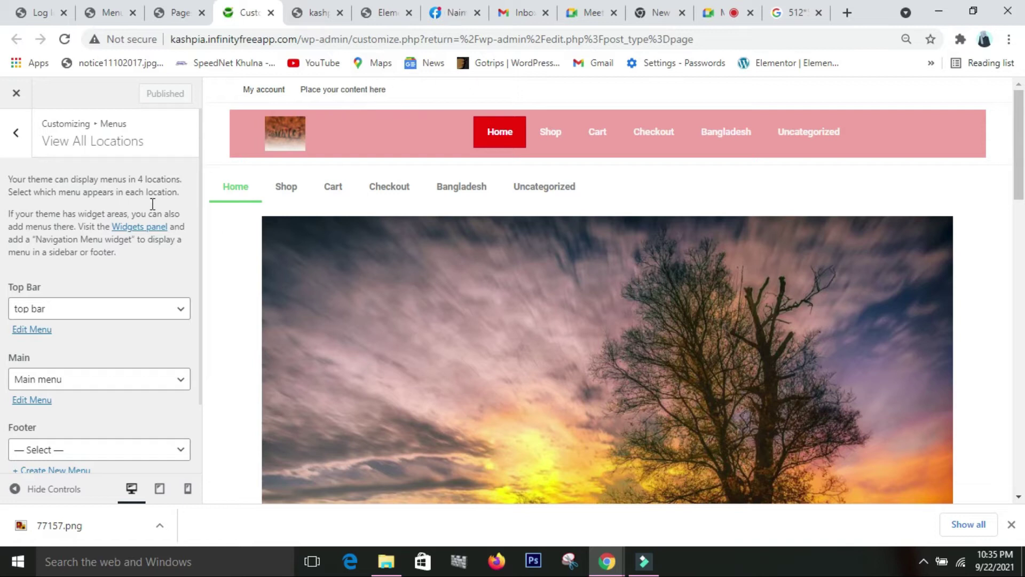
left_click(20, 138)
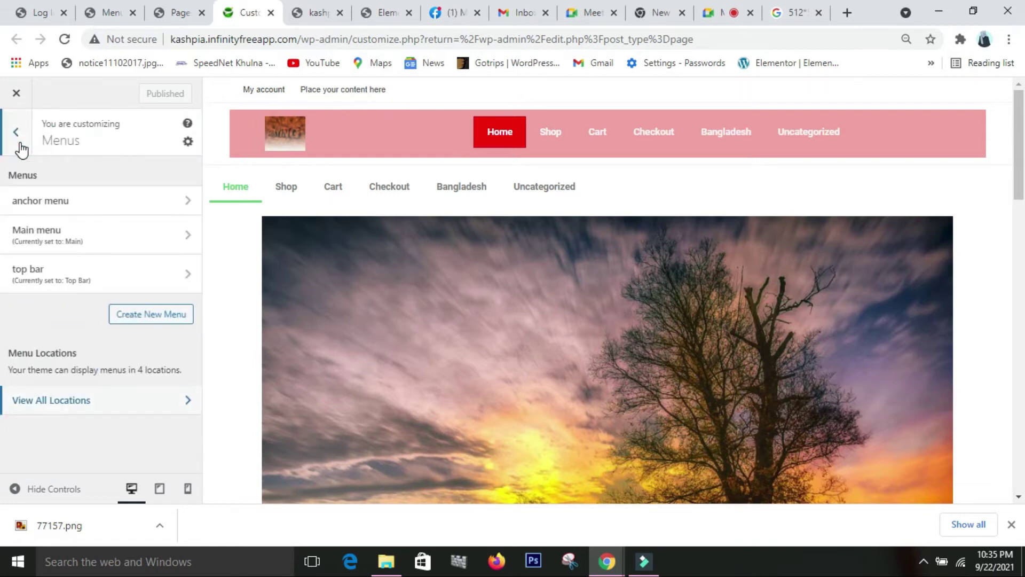
- Under Top Bar > Content, replace the placeholder text with the site owner's e-mail address
left_click(15, 135)
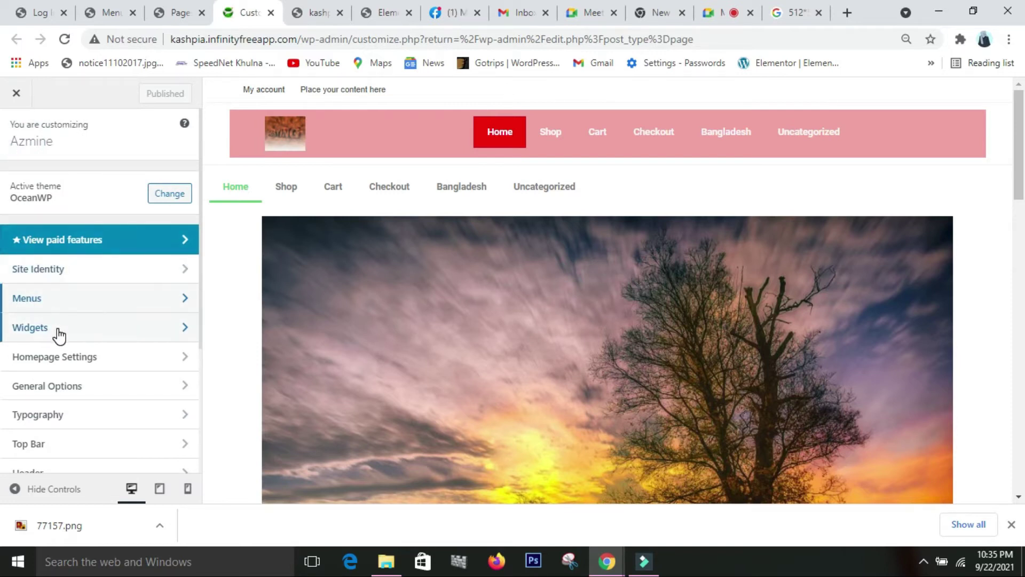
scroll(58, 335, "down", 1)
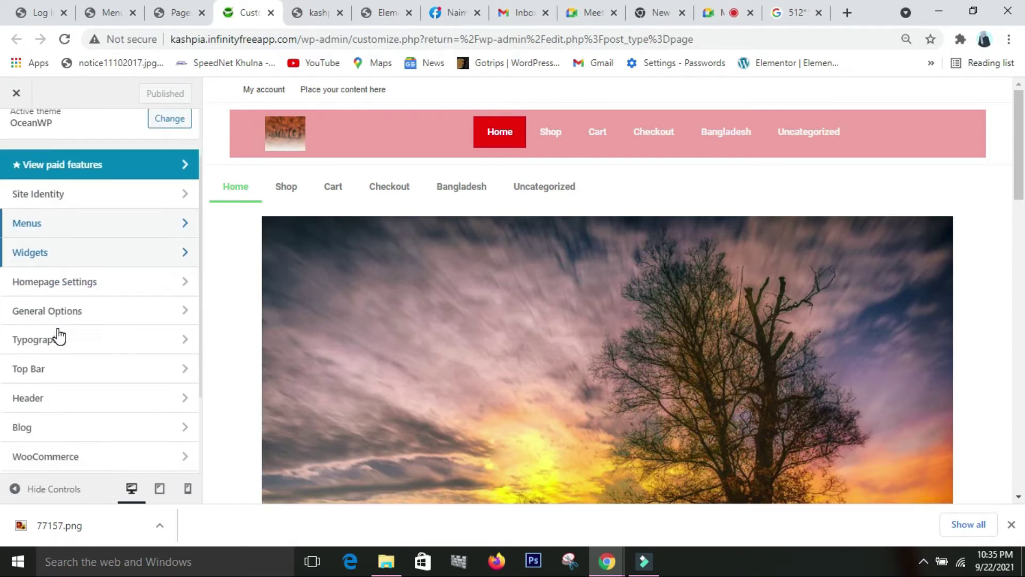
left_click(89, 378)
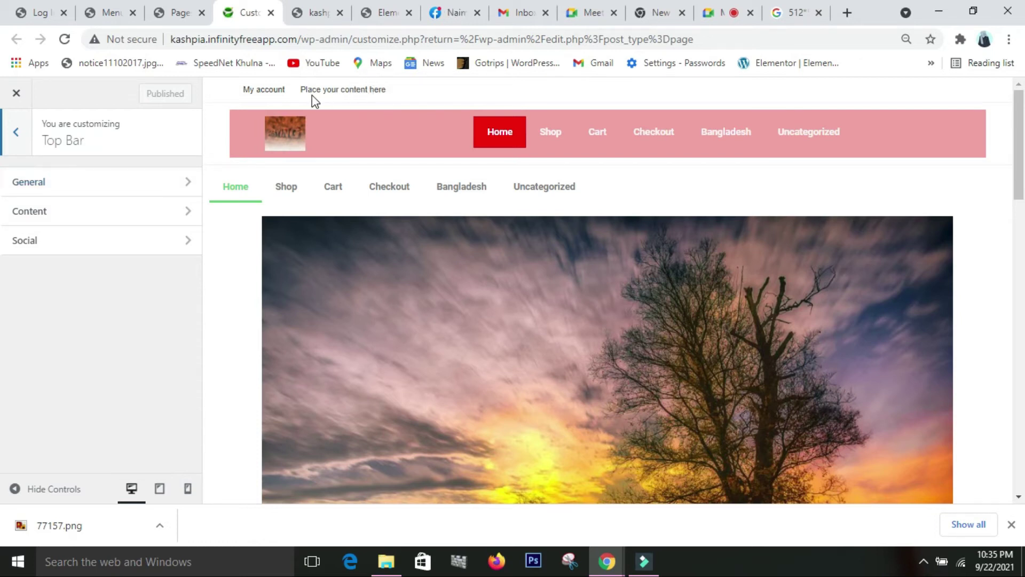
left_click(117, 216)
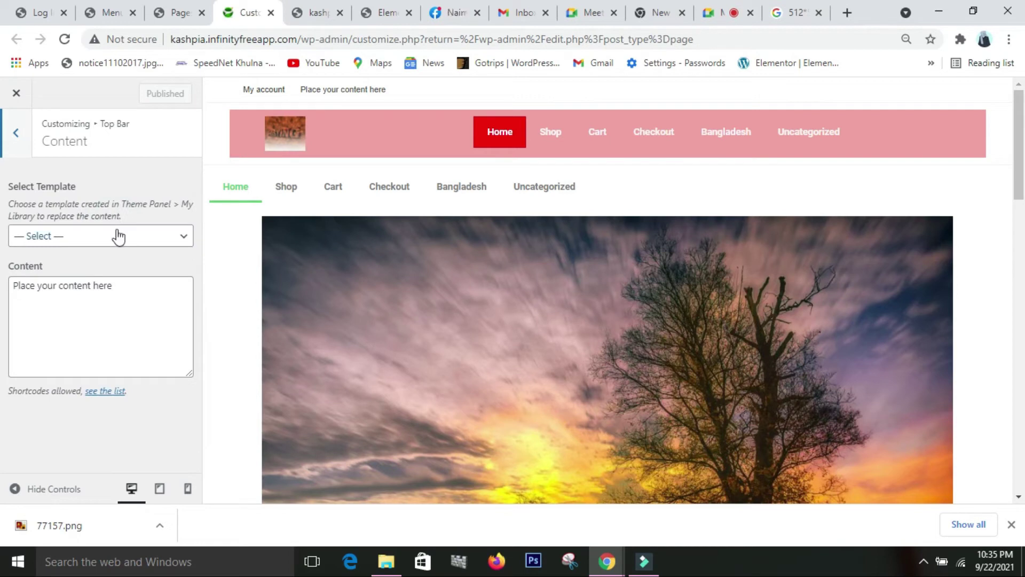
left_click(152, 237)
left_click(134, 425)
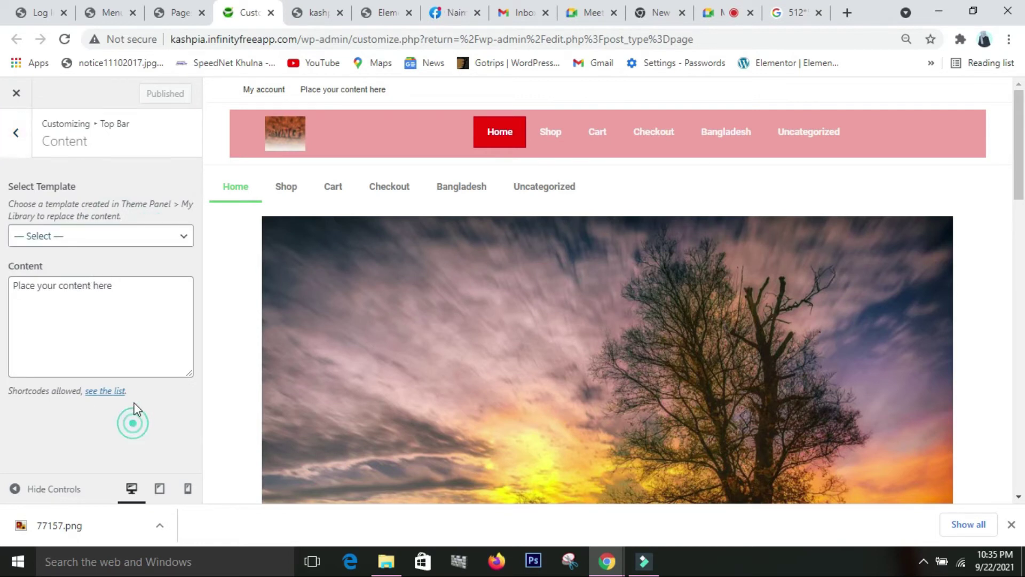
left_click(113, 287)
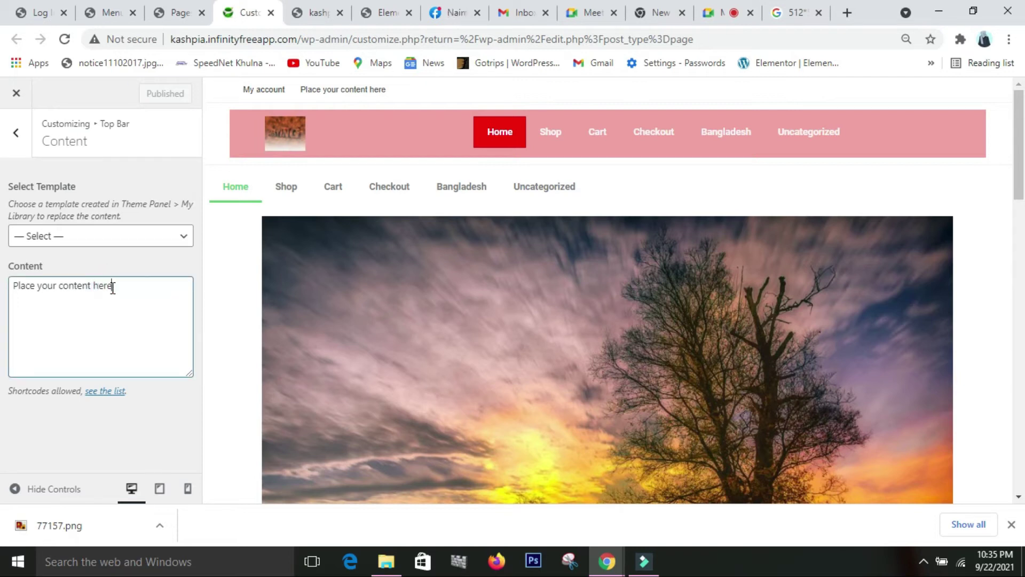
key("BackSpace")
key("BackSpace")
key("BackSpace")
key("BackSpace")
key("BackSpace")
key("BackSpace")
key("BackSpace")
key("BackSpace")
key("BackSpace")
key("BackSpace")
key("BackSpace")
key("BackSpace")
key("BackSpace")
key("BackSpace")
key("BackSpace")
key("BackSpace")
key("BackSpace")
key("BackSpace")
key("BackSpace")
key("BackSpace")
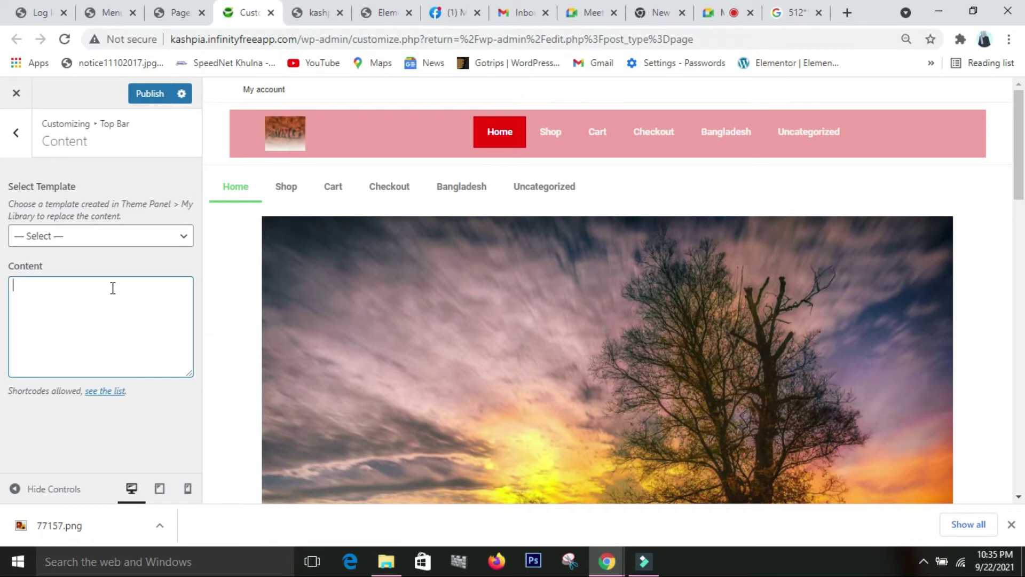
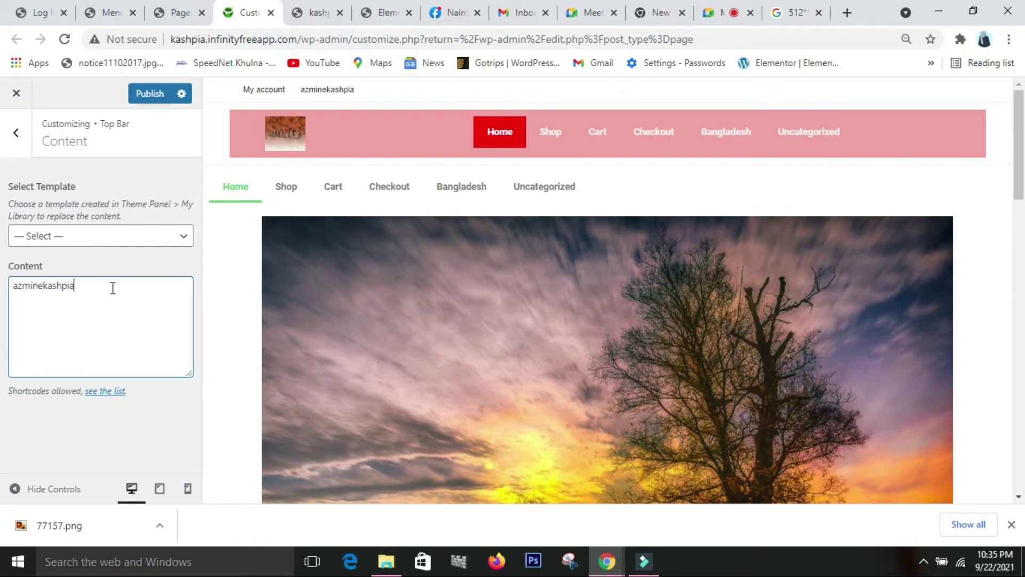
- Load fontawesome.com in a new tab and search its icons for 'envlope'
left_click(848, 14)
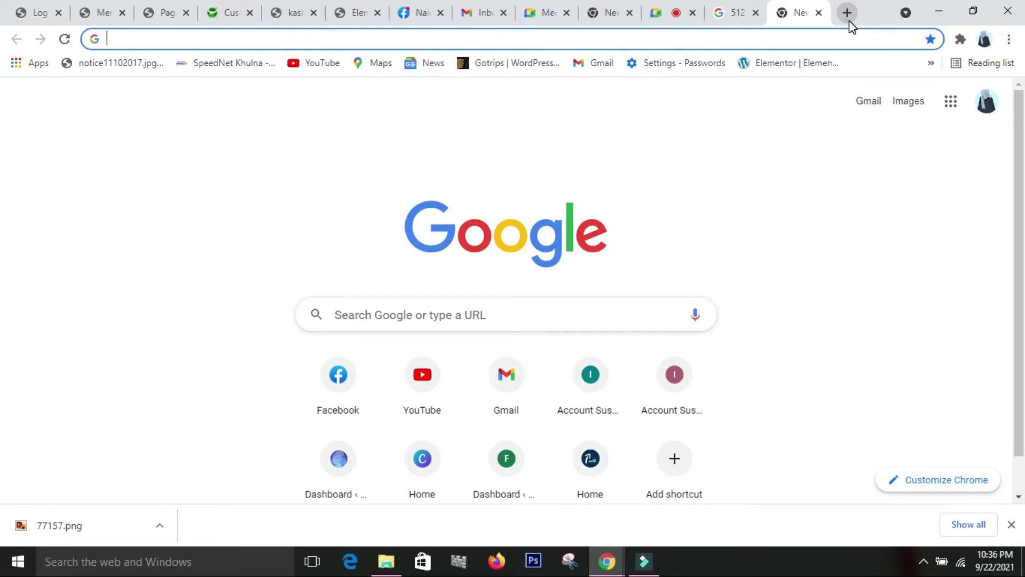
type("font")
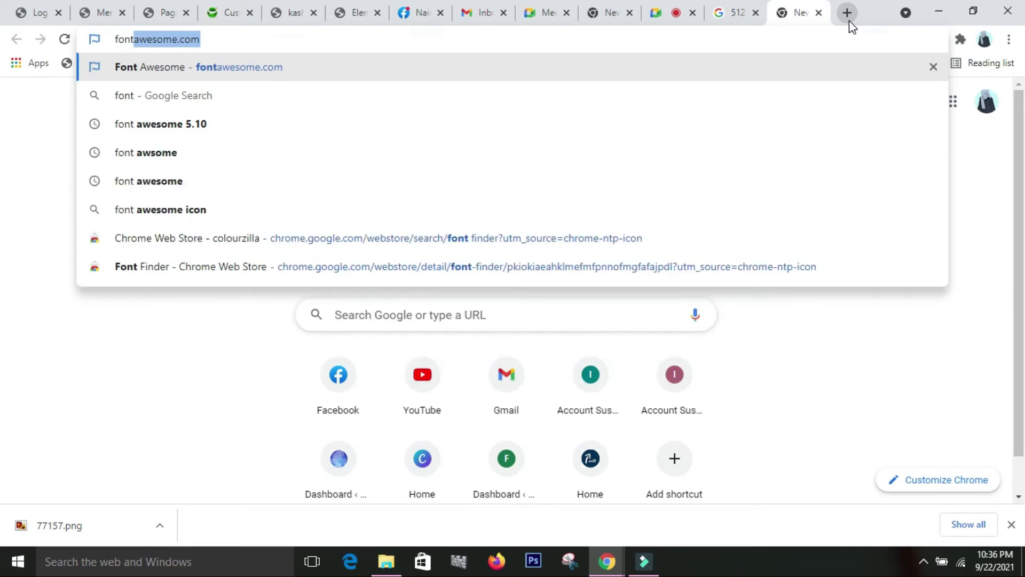
key("Return")
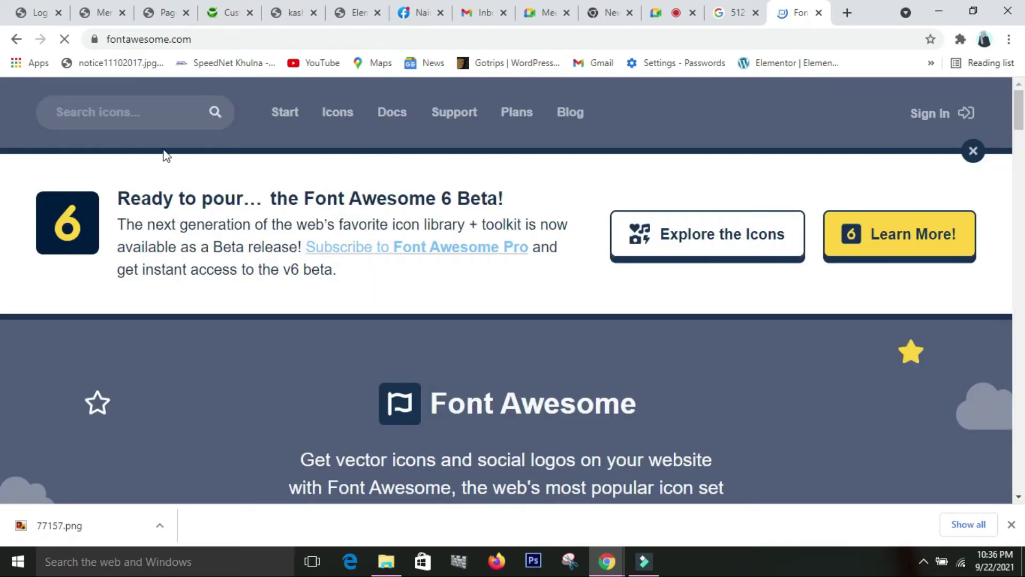
left_click(172, 102)
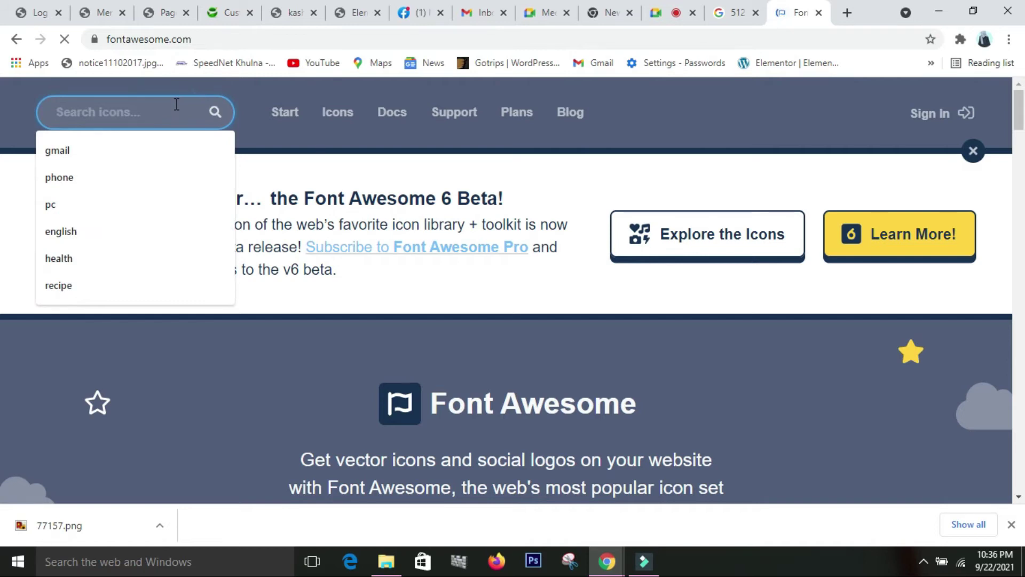
type("en")
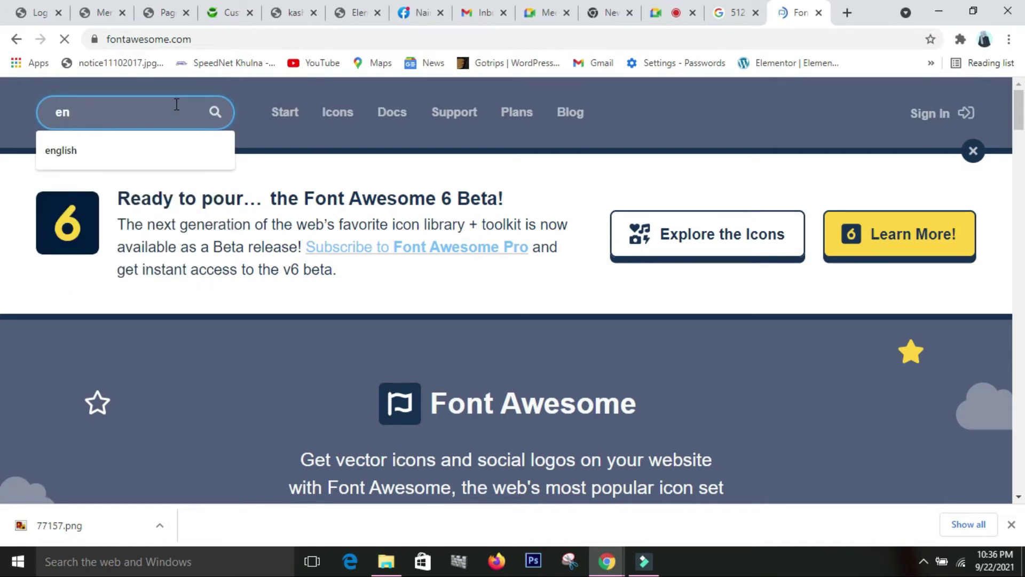
type("vlop")
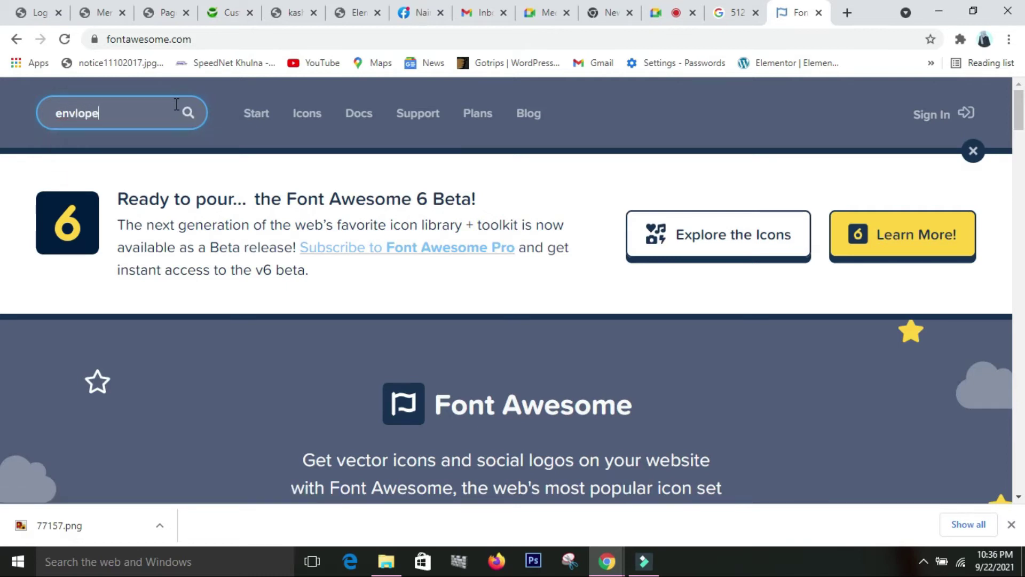
type("e")
key("Return")
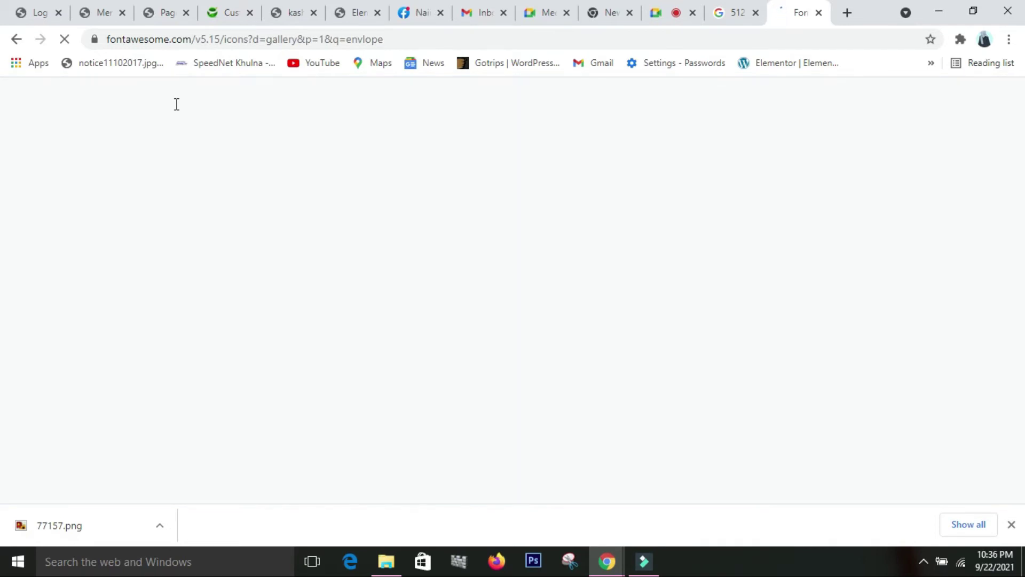
- Open Font Awesome's envelope-open icon and copy its regular-style HTML snippet, far fa-envelope-open
scroll(310, 372, "down", 4)
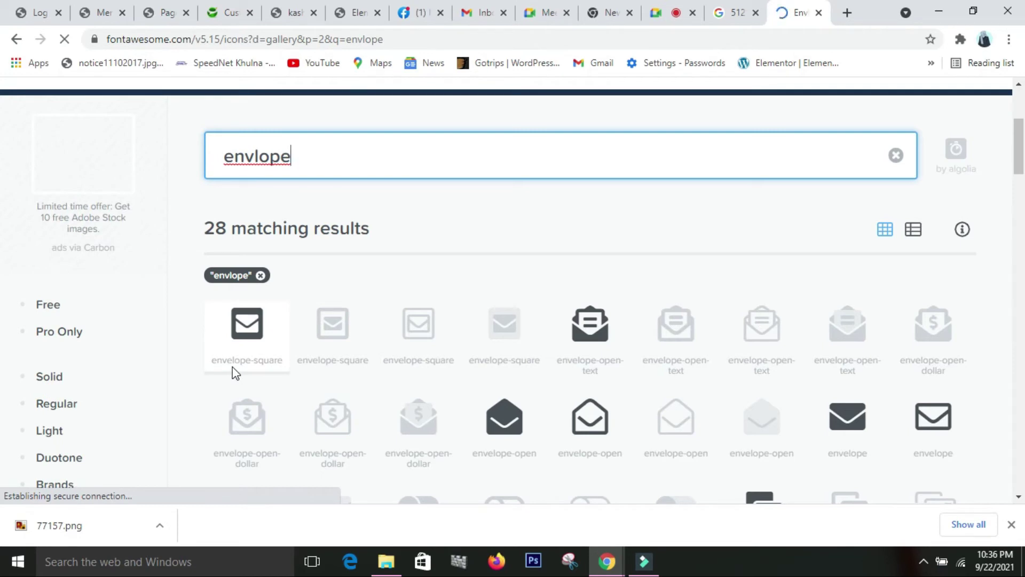
scroll(590, 422, "down", 1)
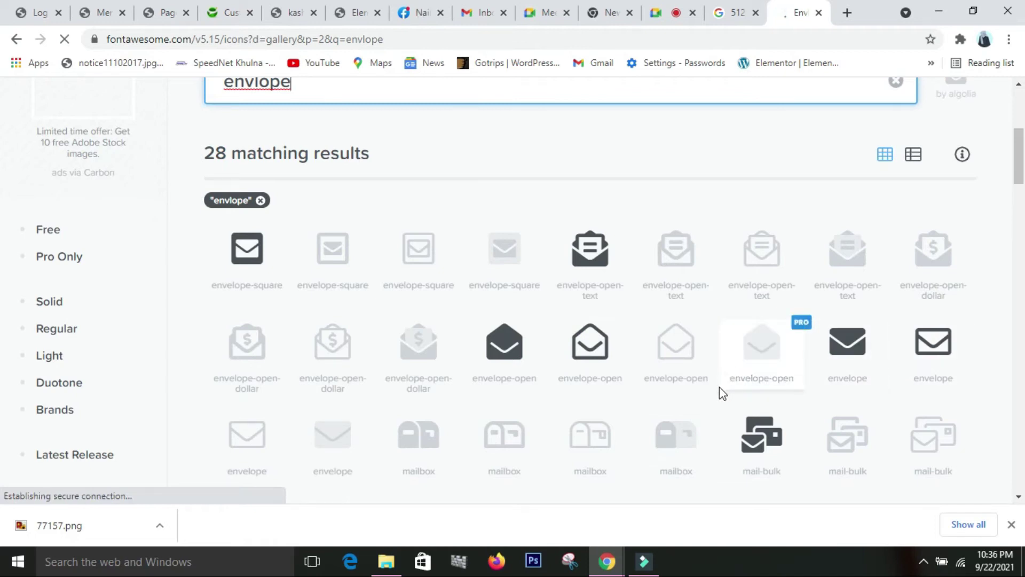
left_click(818, 273)
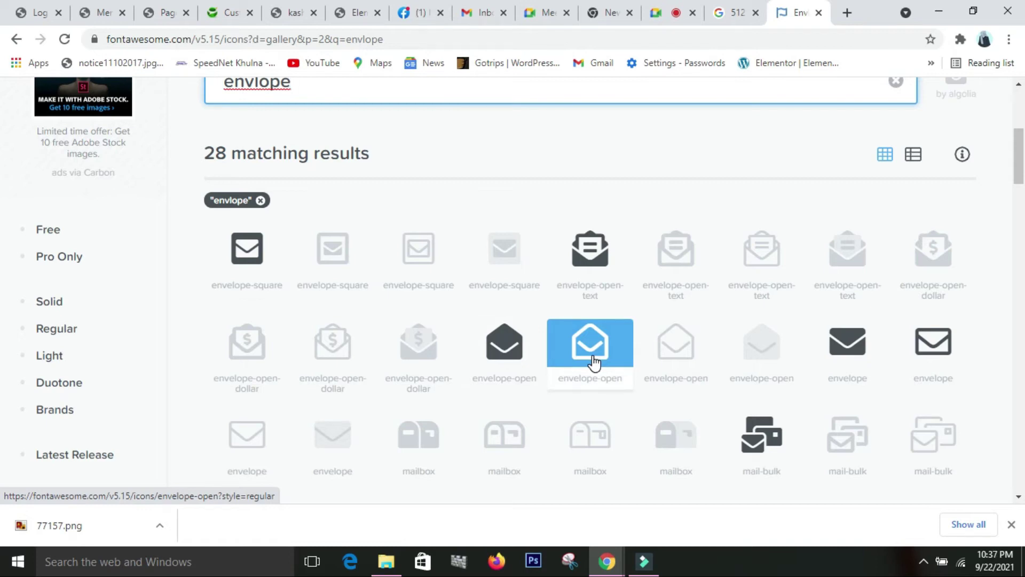
left_click(595, 363)
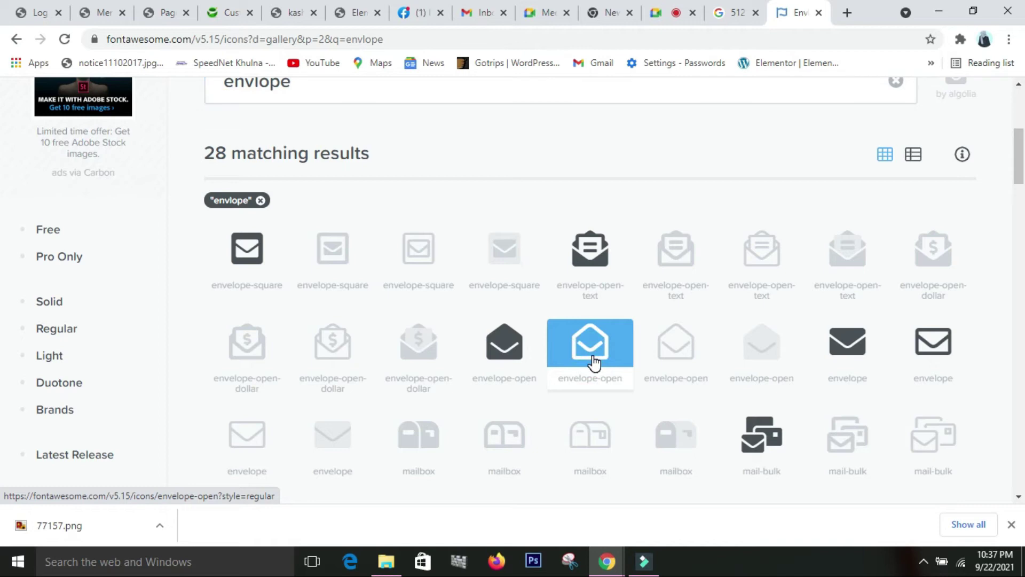
left_click(594, 362)
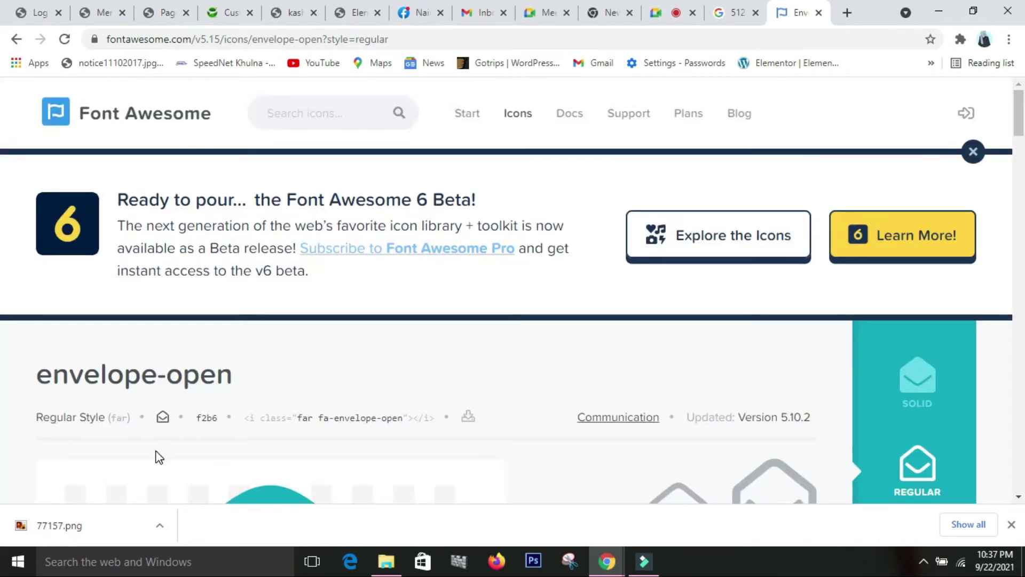
scroll(320, 425, "down", 1)
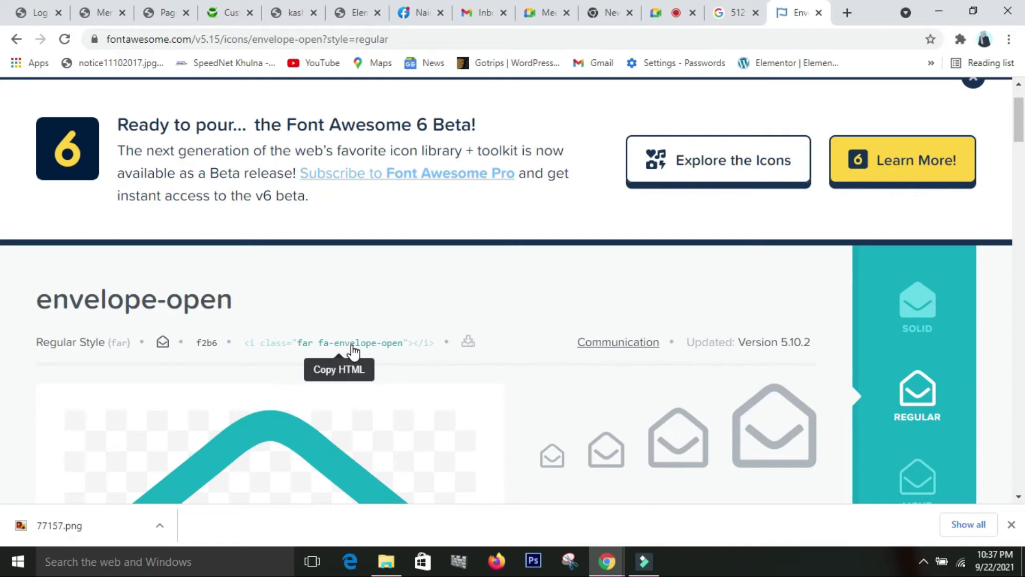
left_click(381, 346)
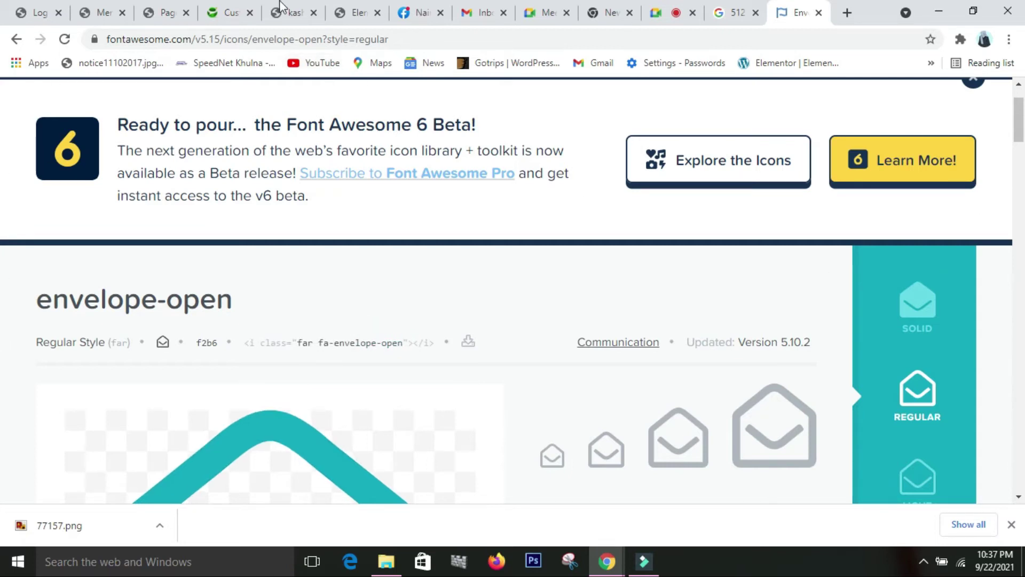
left_click(231, 16)
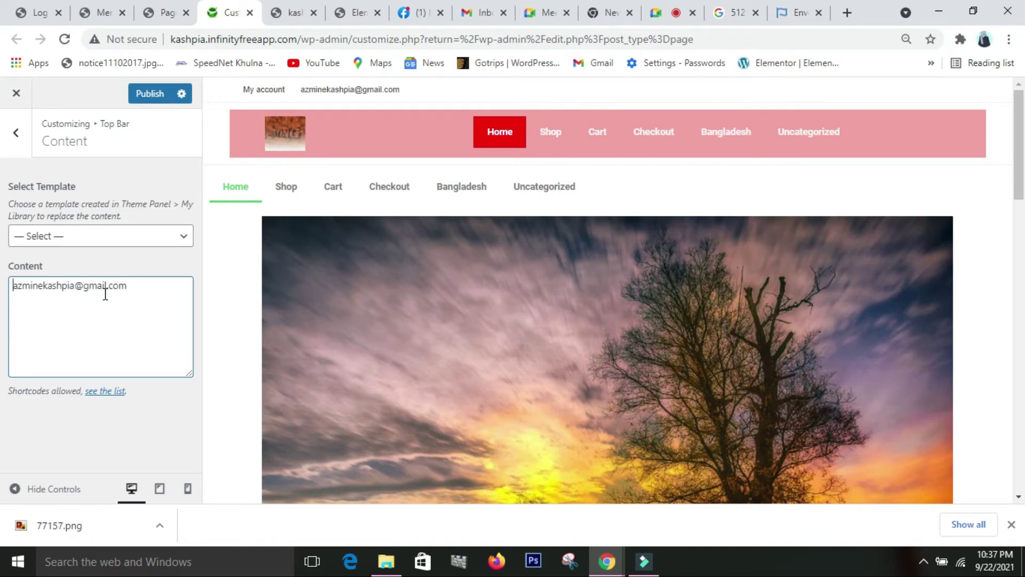
- Insert the envelope-open icon before the top bar e-mail, move the address to its own line, and publish
key("ctrl+v")
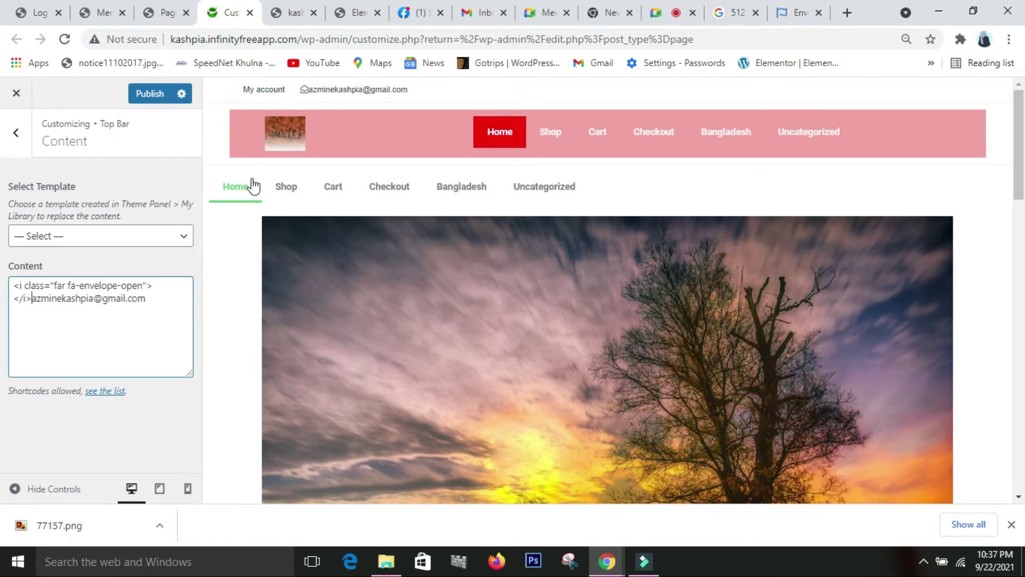
left_click(24, 316)
key("Return")
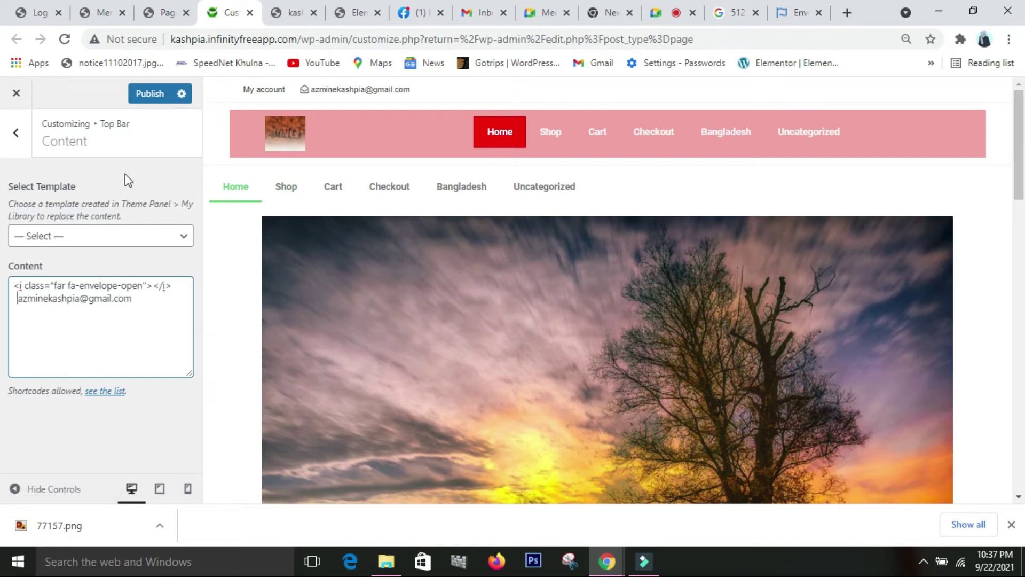
left_click(152, 95)
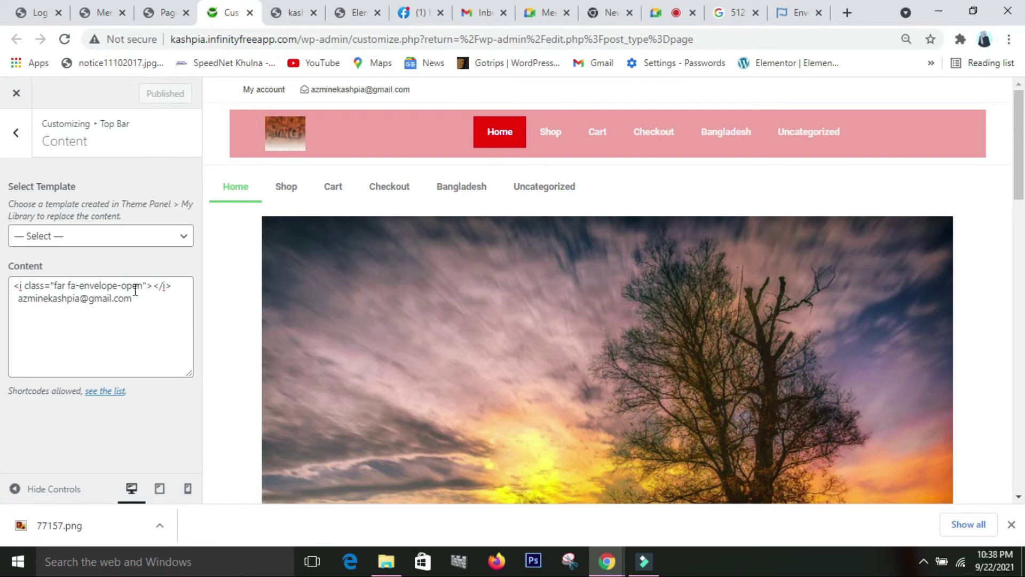
left_click(15, 135)
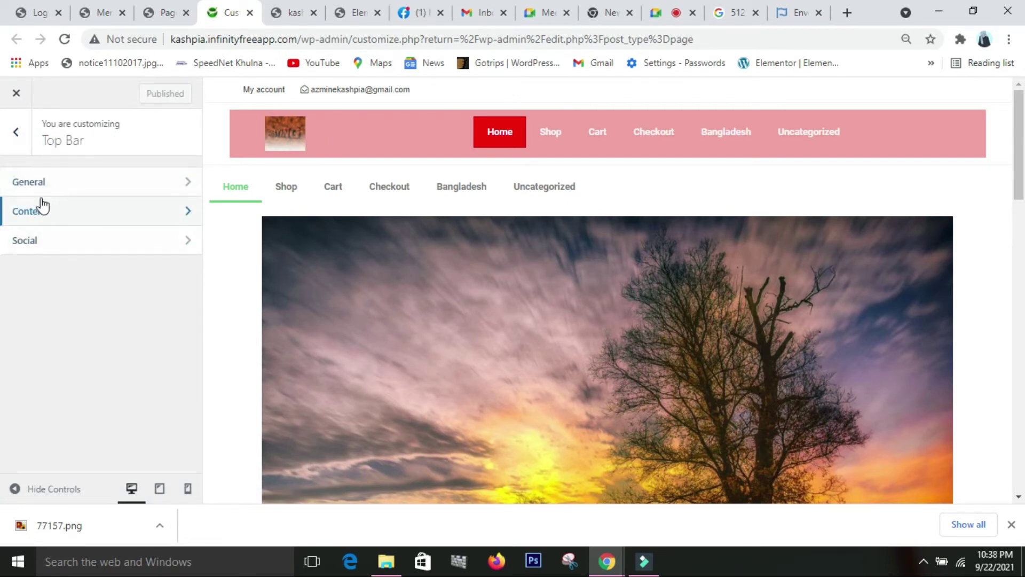
- In Top Bar General, toggle Full Width on then off and keep visibility at Show On All Devices
left_click(60, 184)
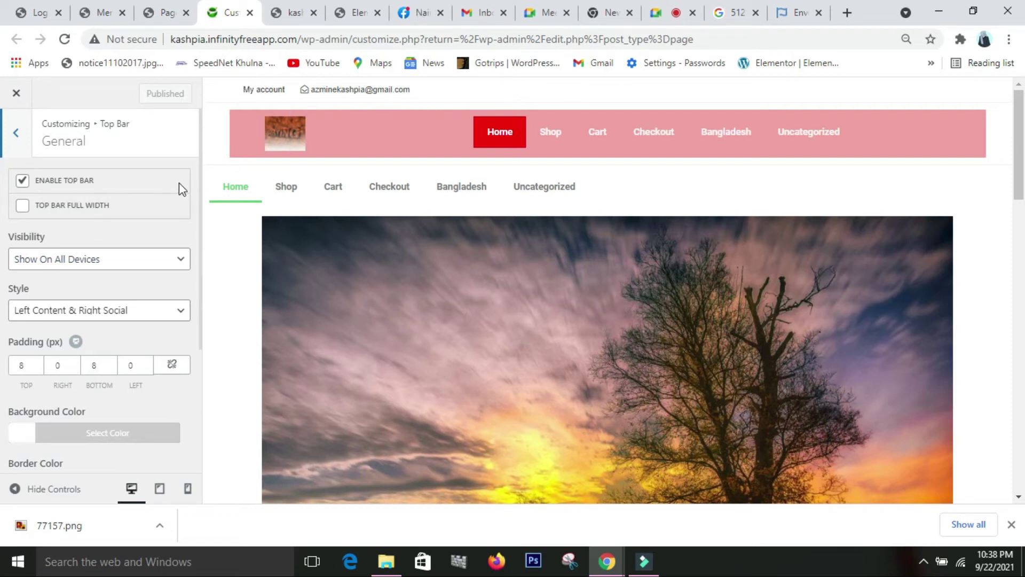
left_click(22, 207)
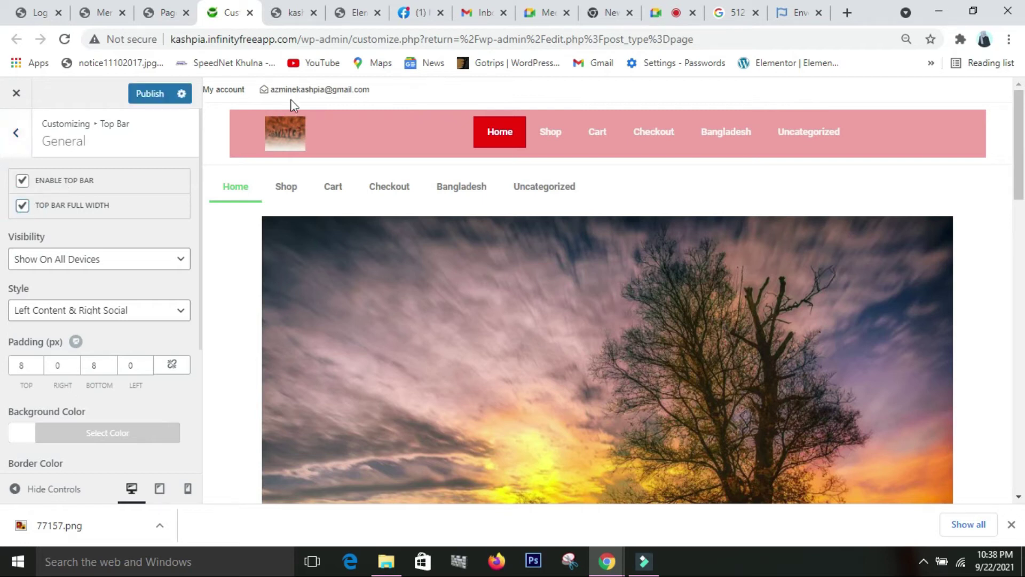
left_click(22, 208)
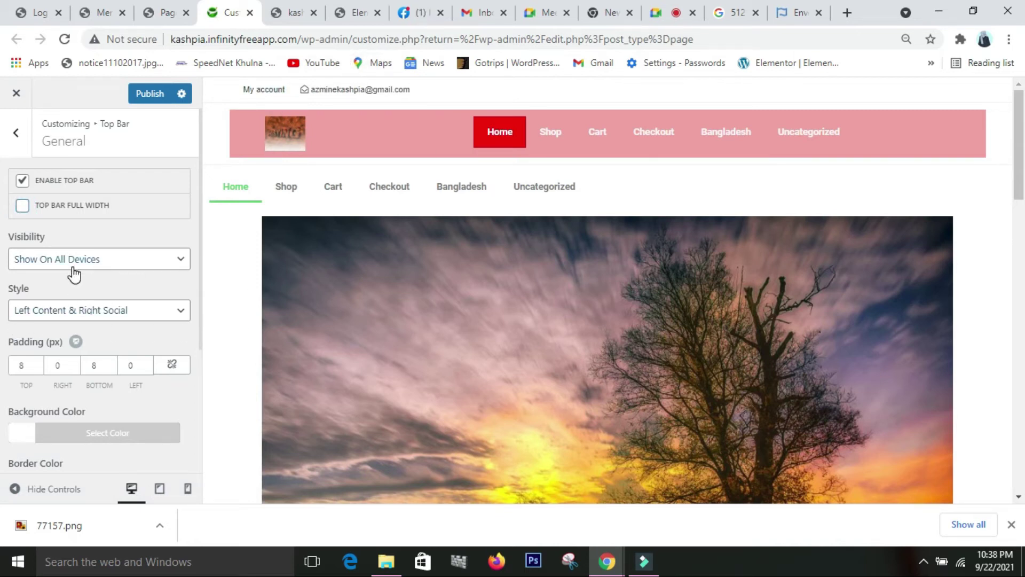
left_click(153, 260)
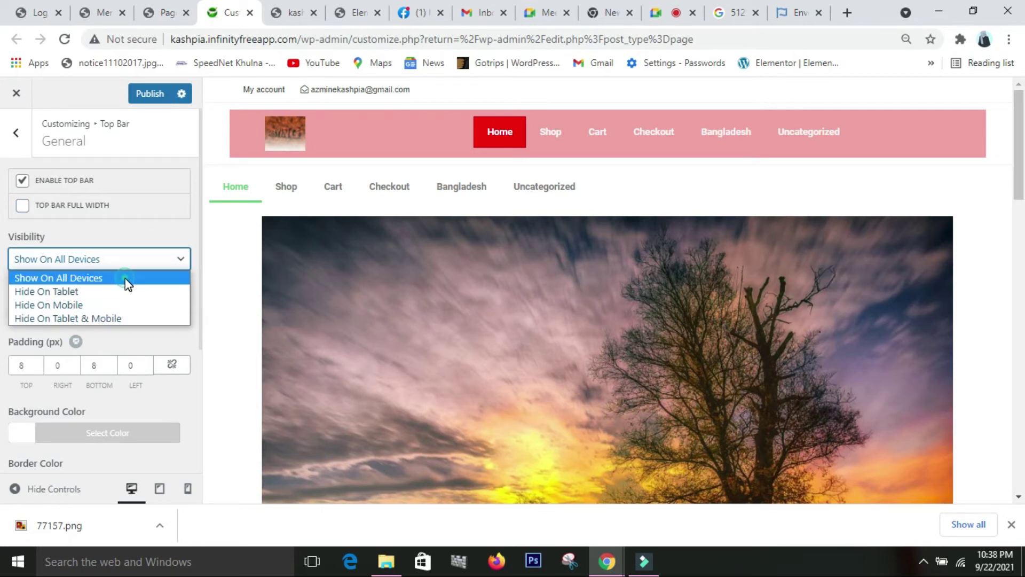
left_click(128, 278)
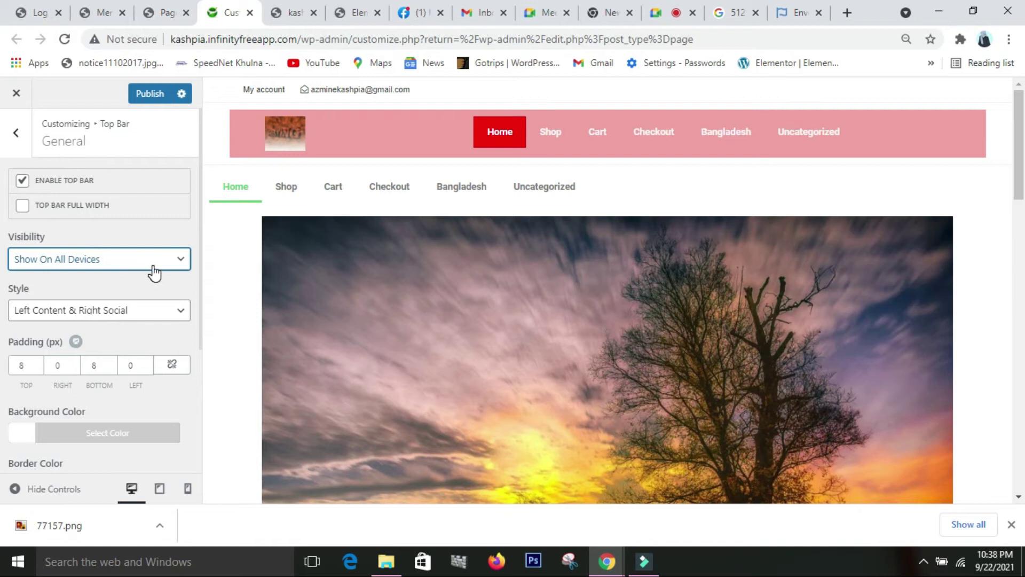
left_click(154, 262)
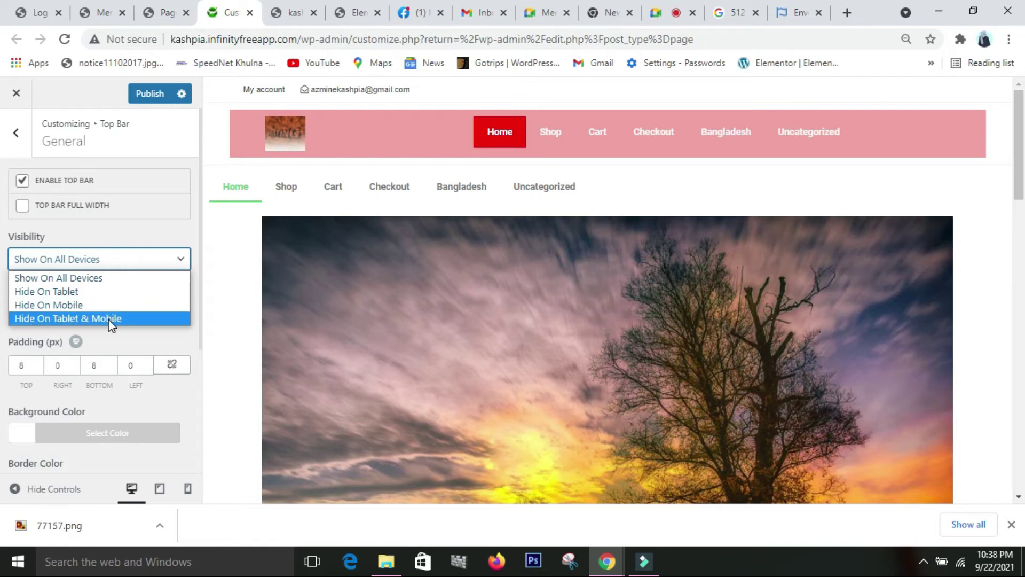
left_click(102, 282)
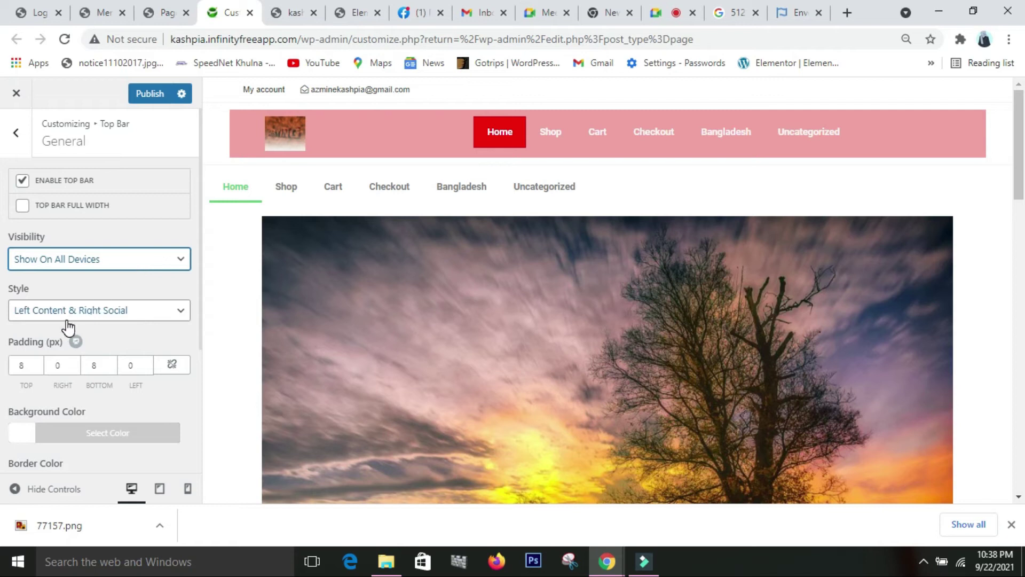
- Try the centered top bar style, then settle on Left Social & Right Content
scroll(67, 320, "down", 1)
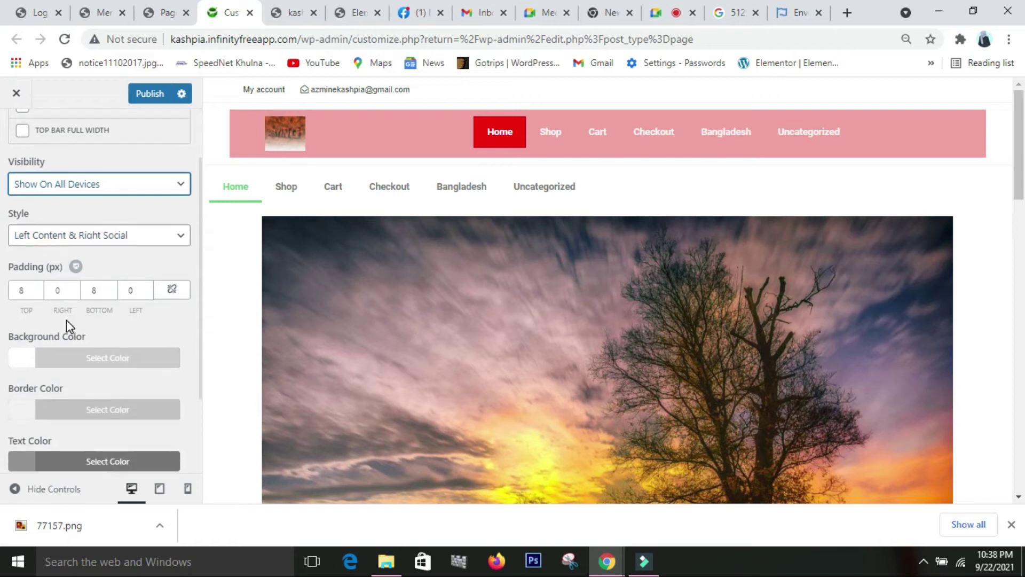
left_click(167, 245)
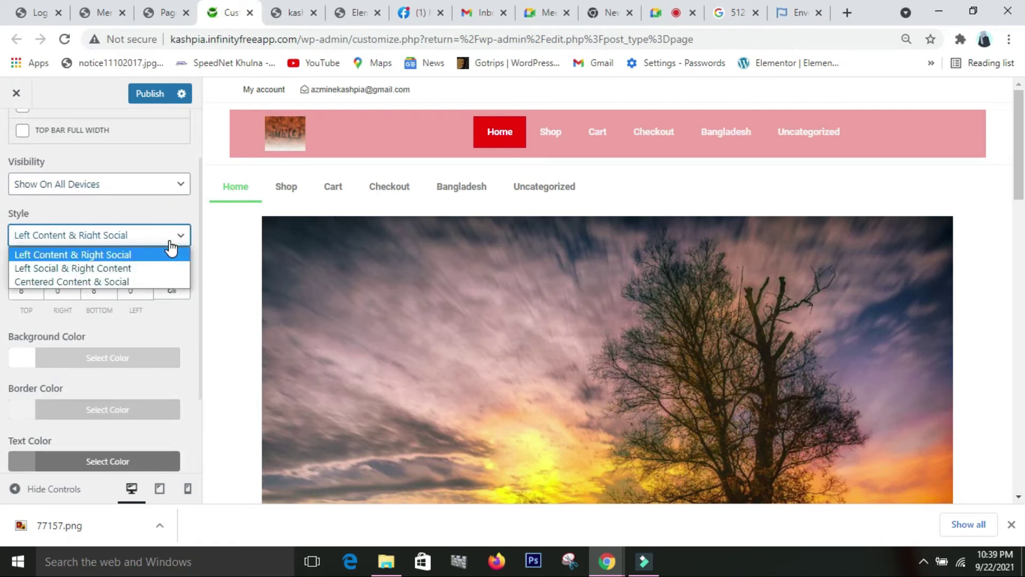
left_click(129, 281)
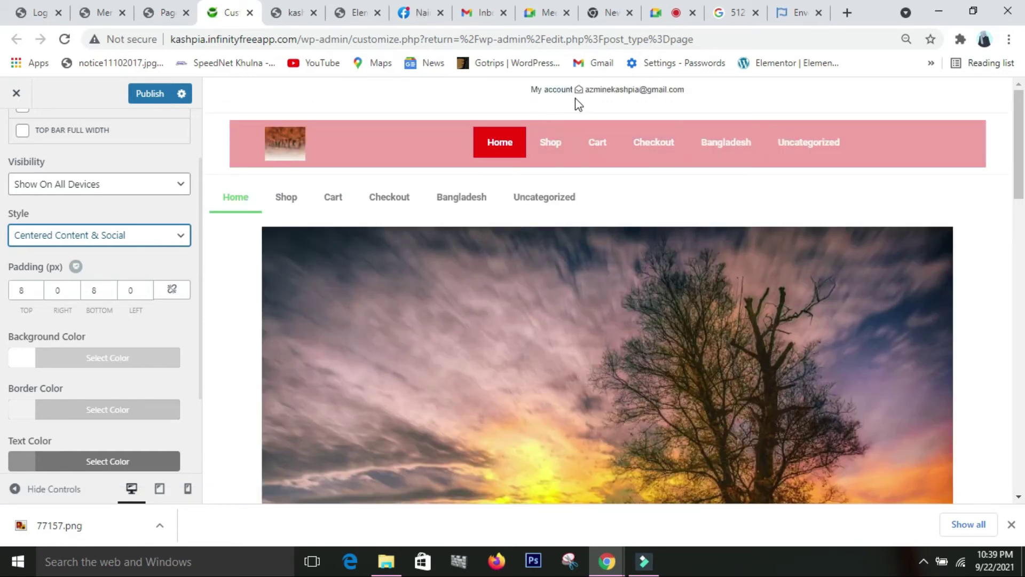
left_click(172, 236)
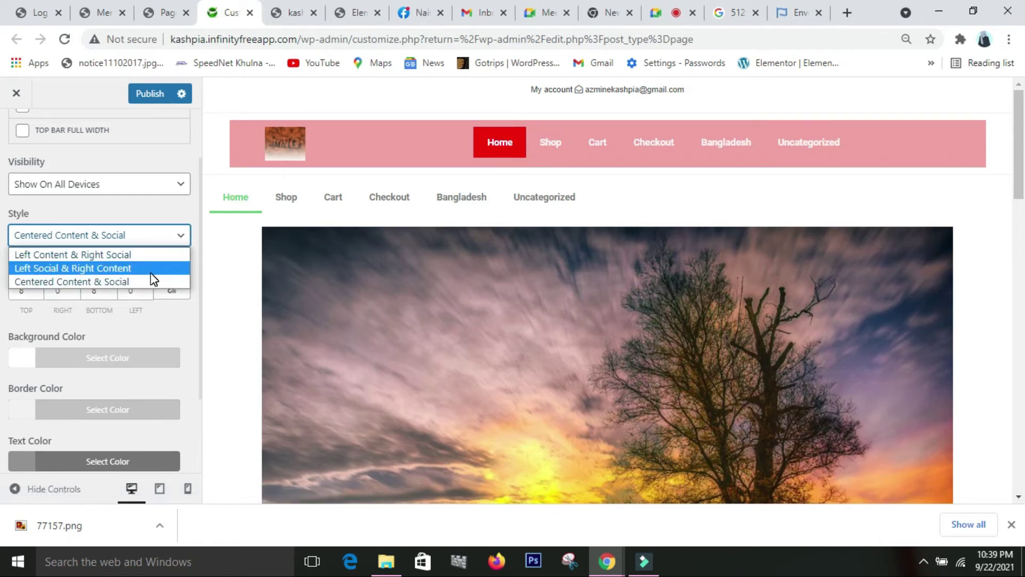
left_click(107, 268)
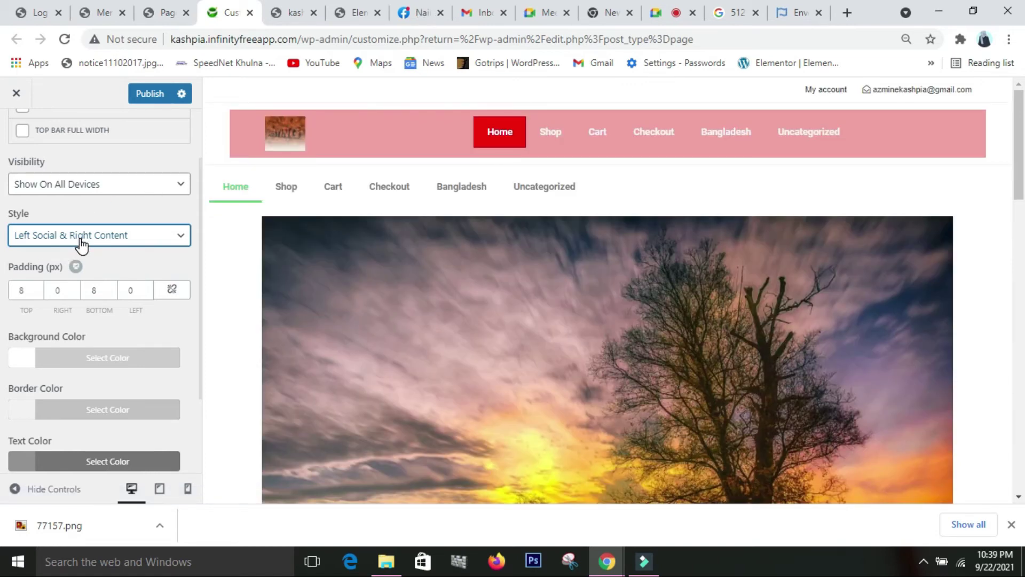
left_click(133, 235)
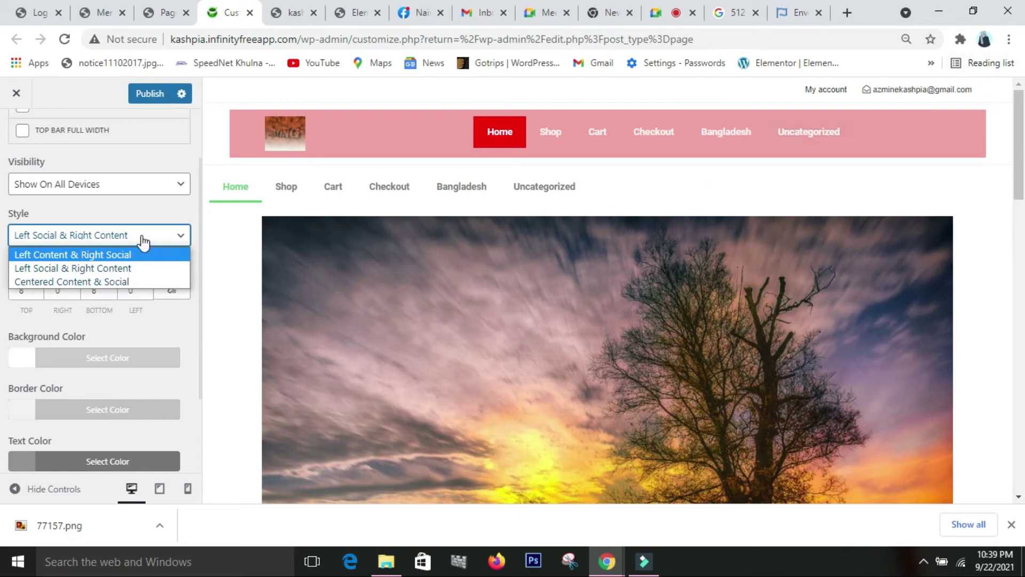
left_click(142, 215)
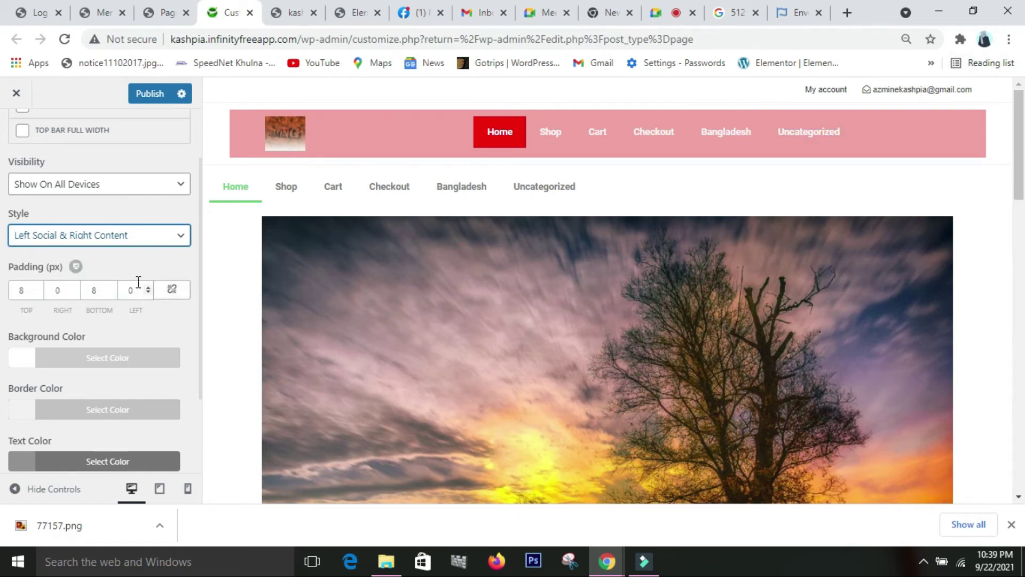
scroll(138, 286, "down", 2)
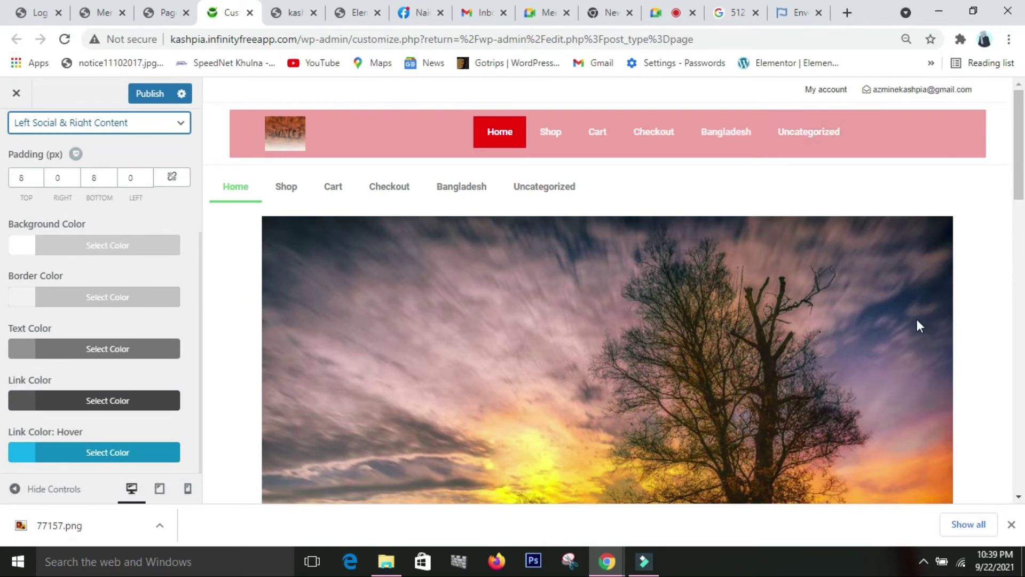
- Make the top bar background red and its border bright green #6bd620
left_click(128, 251)
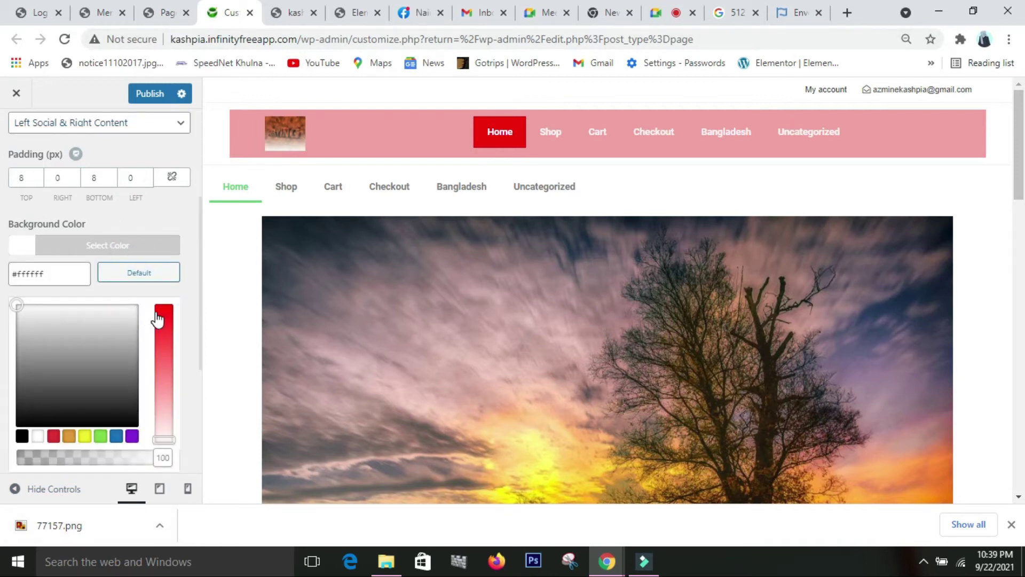
left_click(156, 319)
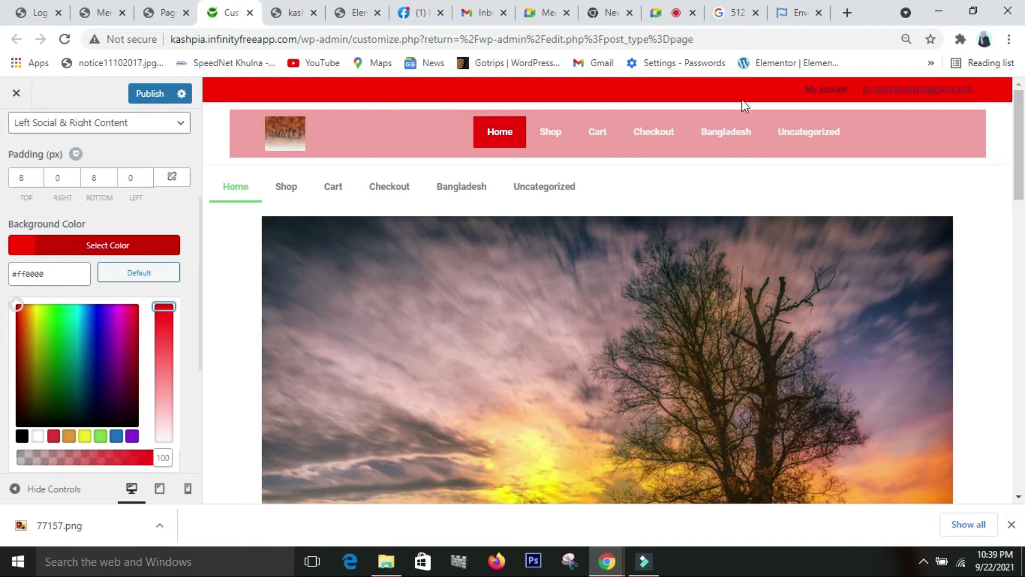
left_click(166, 220)
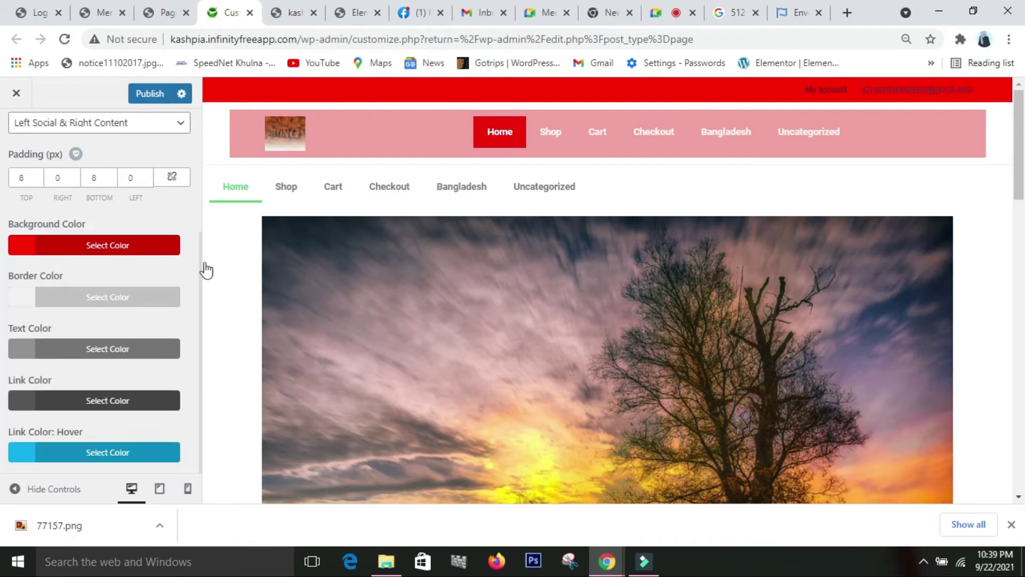
left_click(138, 310)
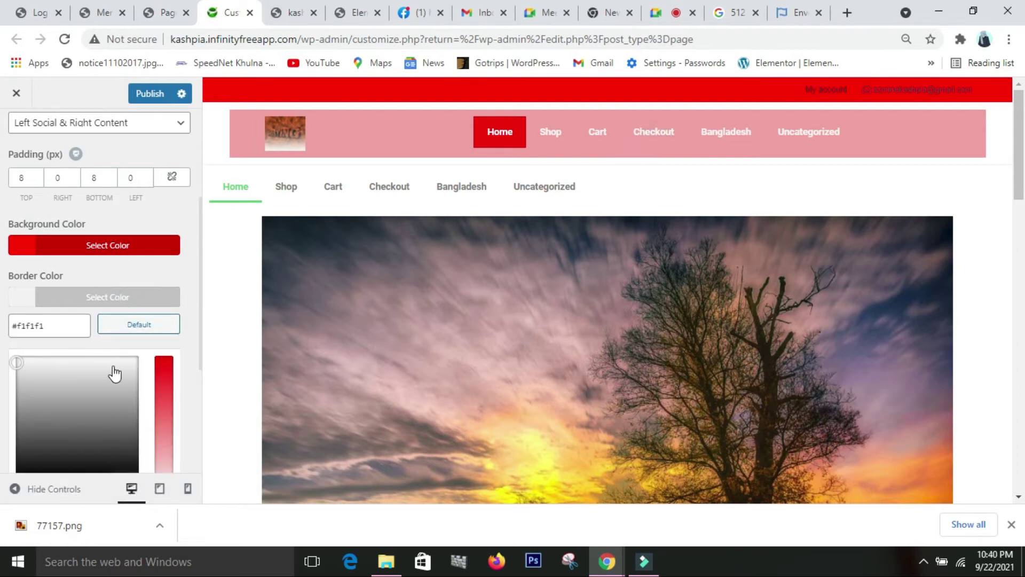
left_click(97, 465)
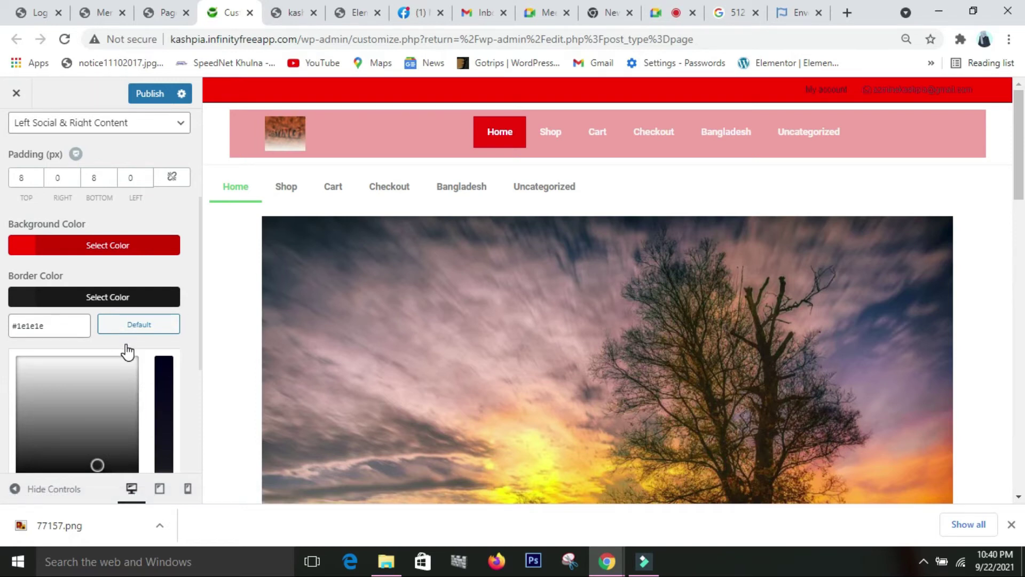
scroll(127, 351, "down", 3)
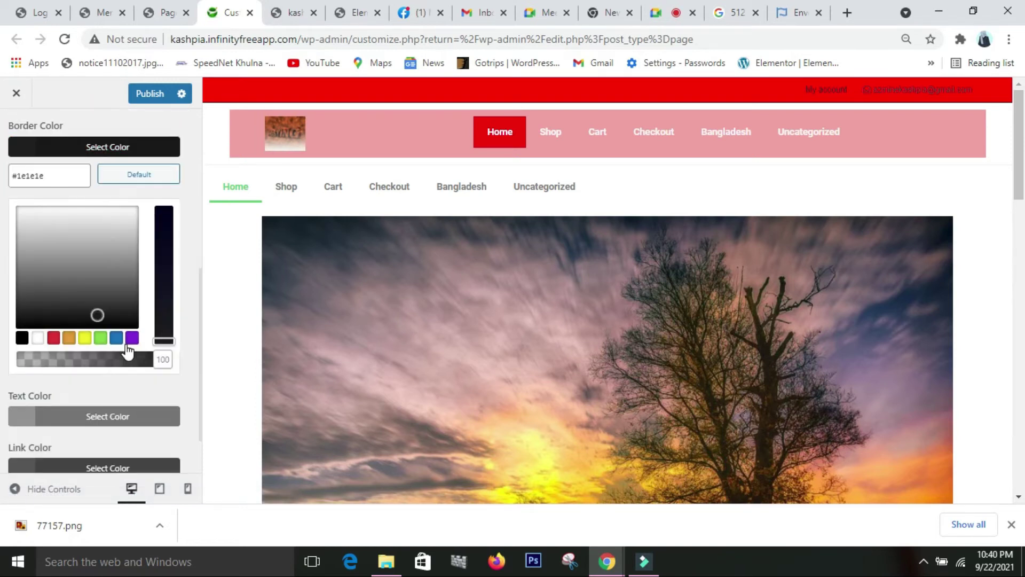
left_click(73, 340)
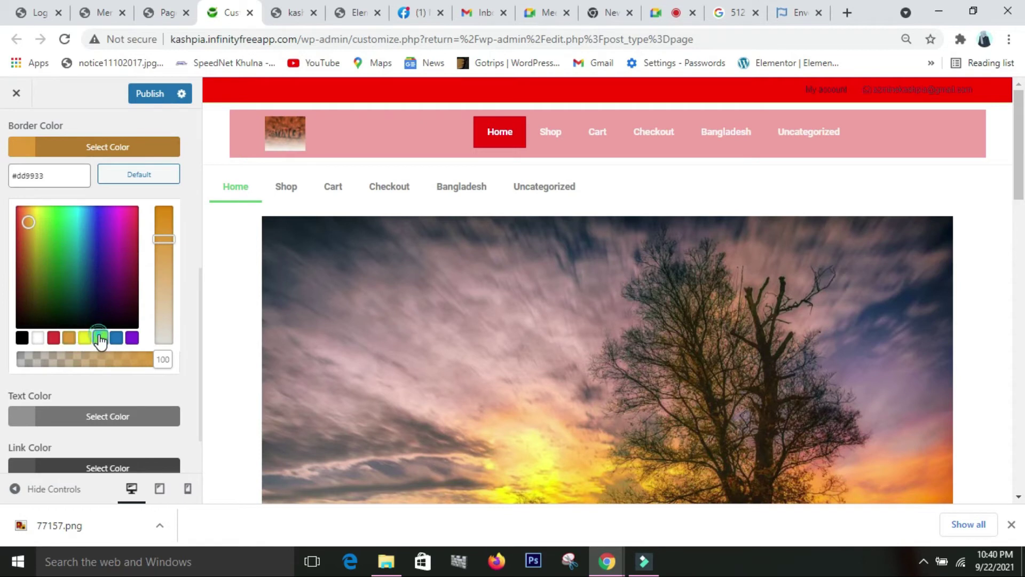
left_click(100, 337)
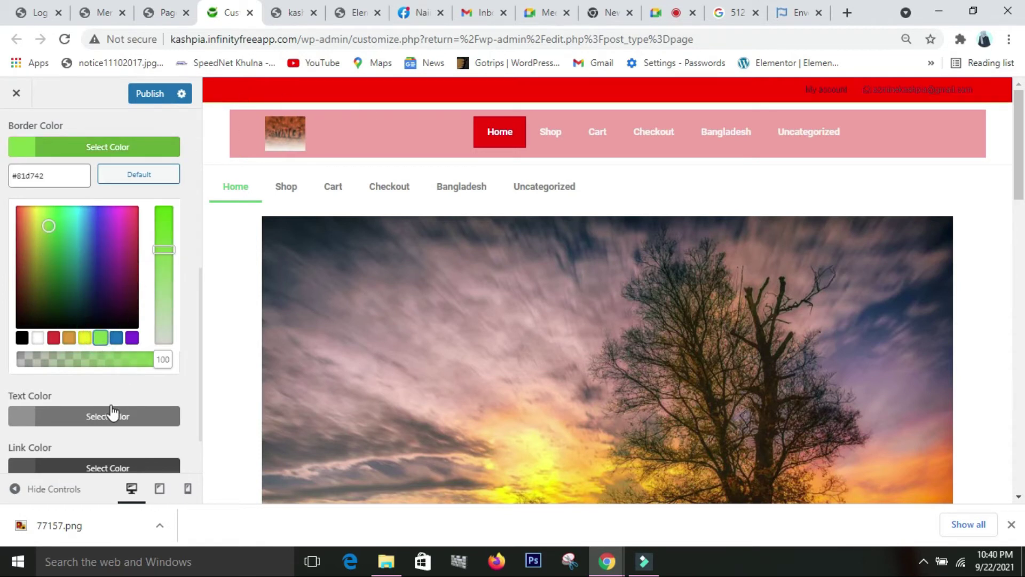
left_click_drag(161, 249, 171, 229)
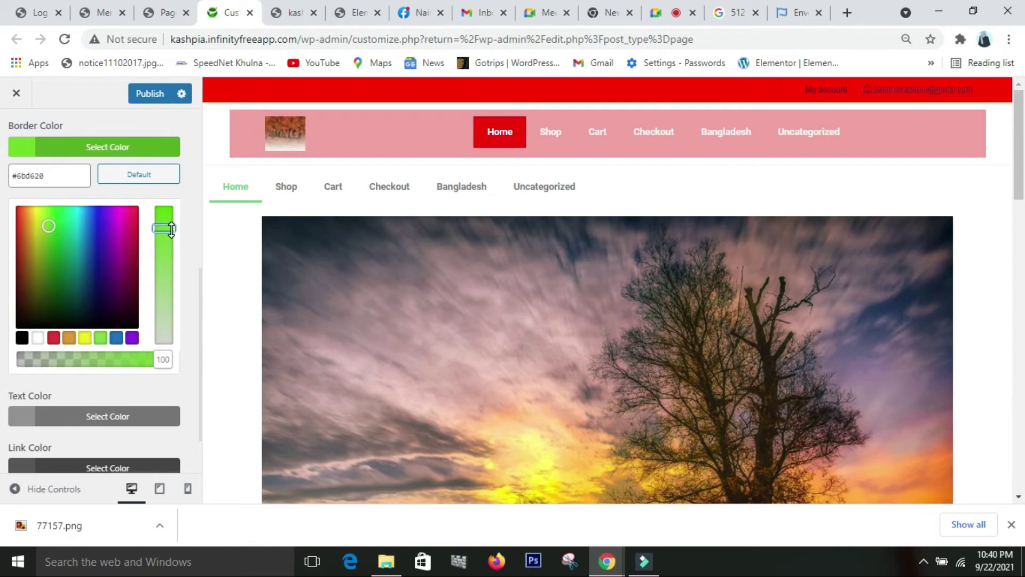
- Set the top bar text colour to white
left_click(123, 415)
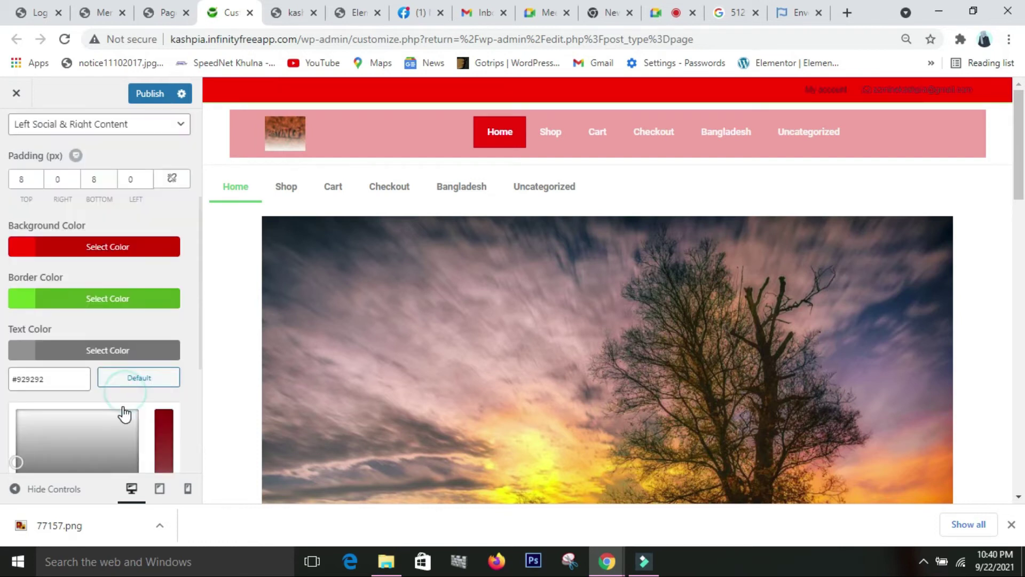
scroll(60, 403, "down", 4)
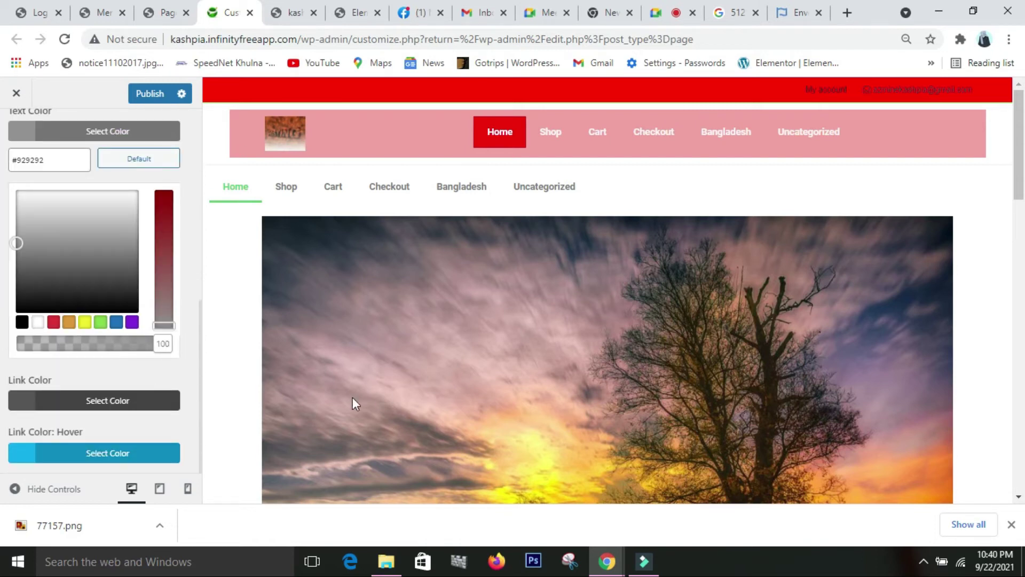
scroll(167, 389, "up", 3)
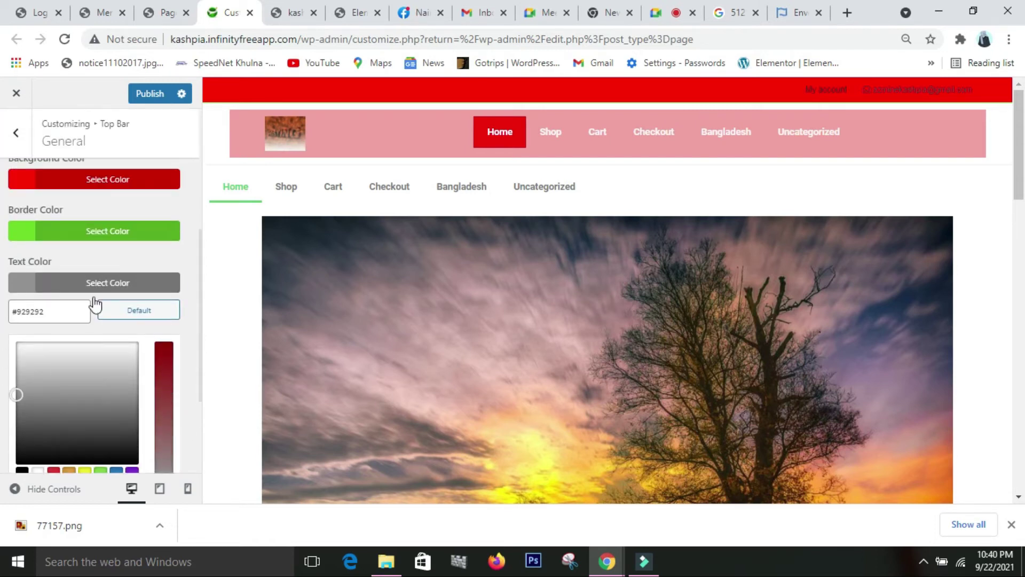
left_click(103, 283)
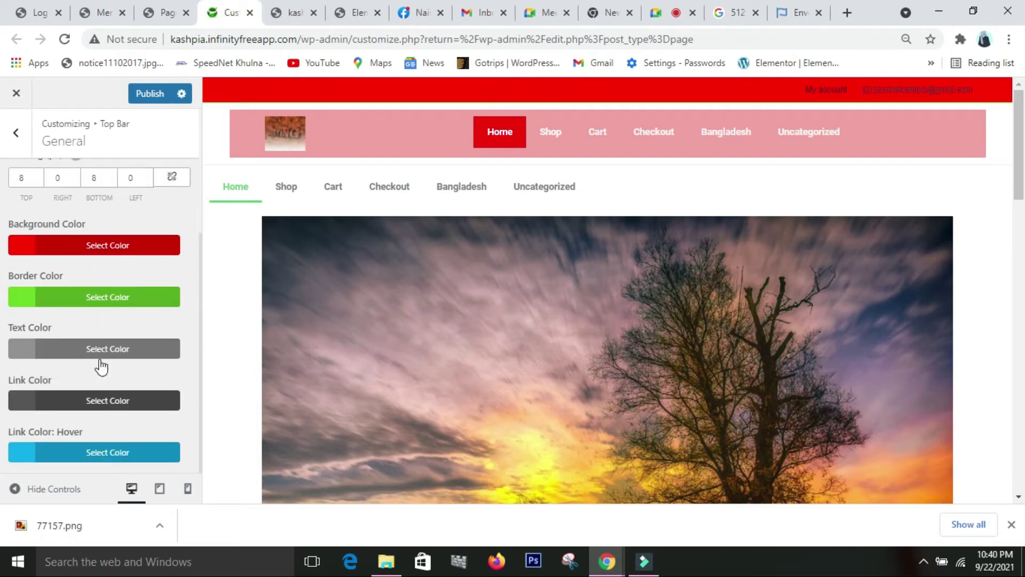
scroll(88, 337, "up", 2)
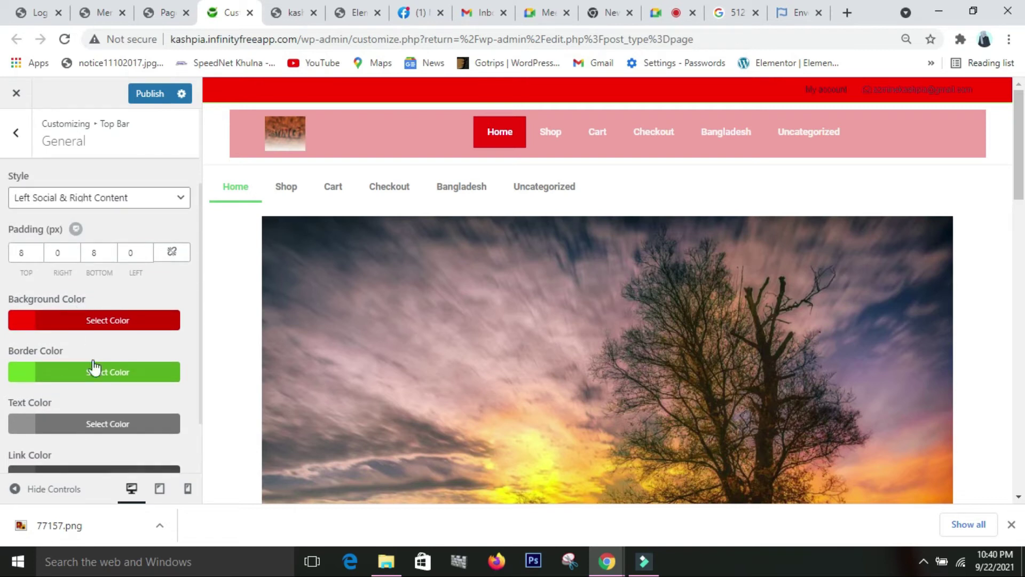
scroll(94, 368, "down", 2)
left_click(106, 358)
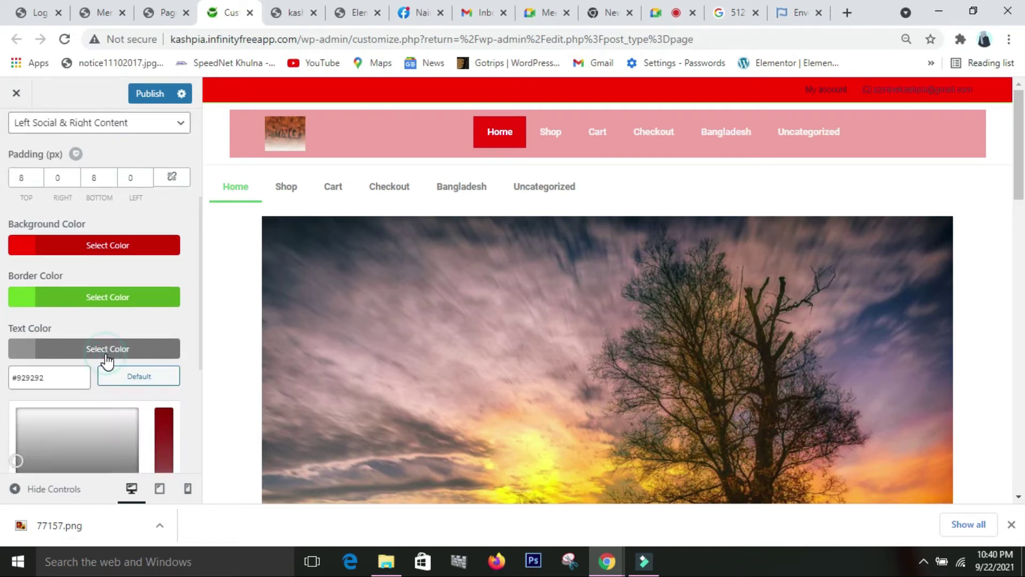
scroll(126, 394, "down", 2)
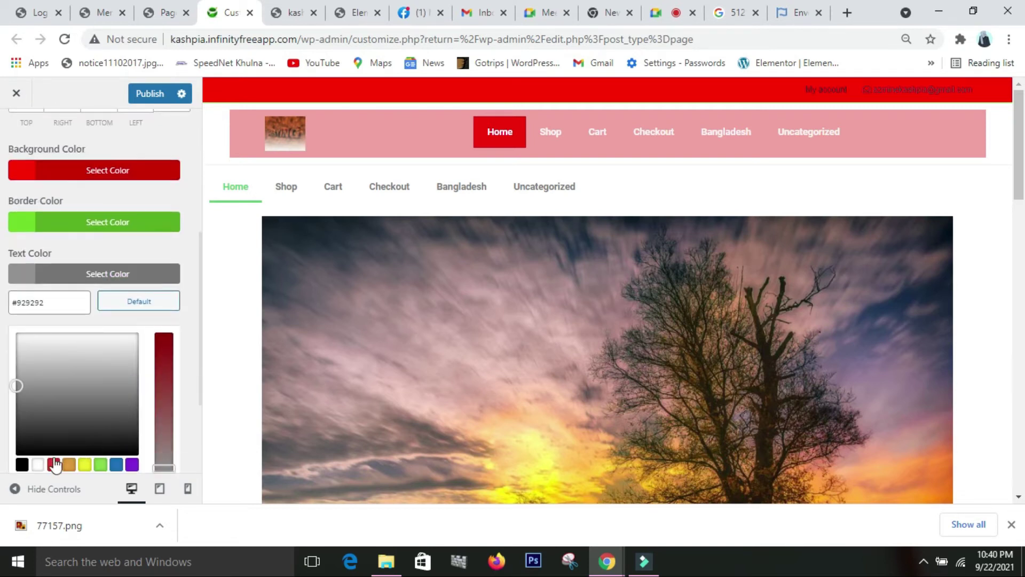
left_click(37, 464)
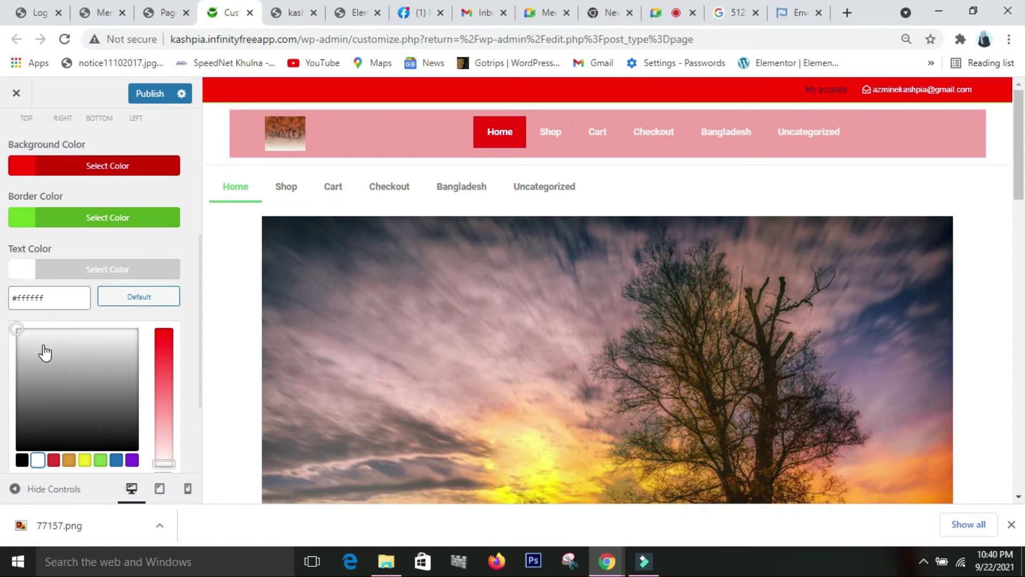
scroll(78, 409, "down", 3)
- Make the top bar links blue #1e73be with a green #81d742 hover colour
left_click(71, 408)
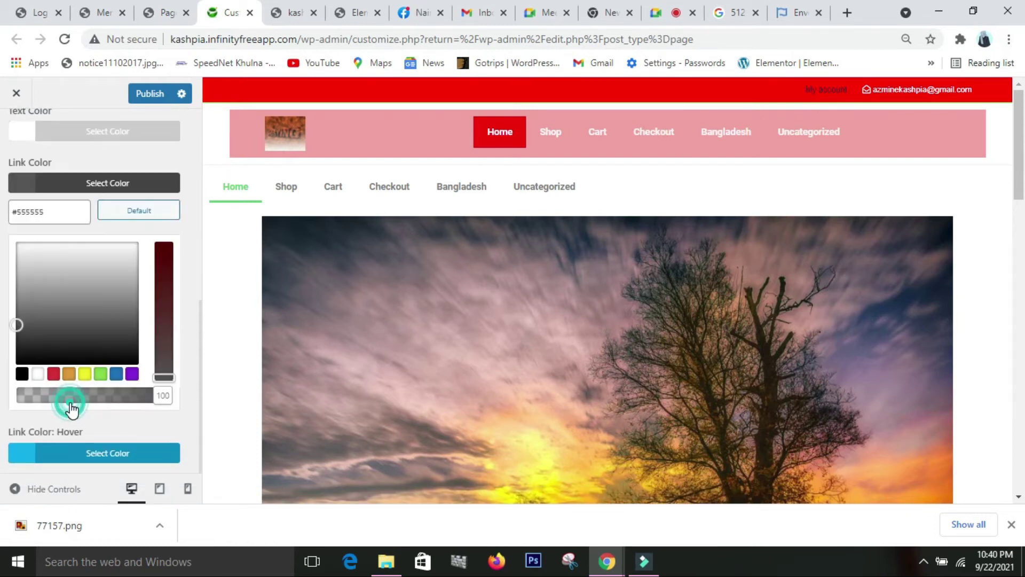
left_click(116, 375)
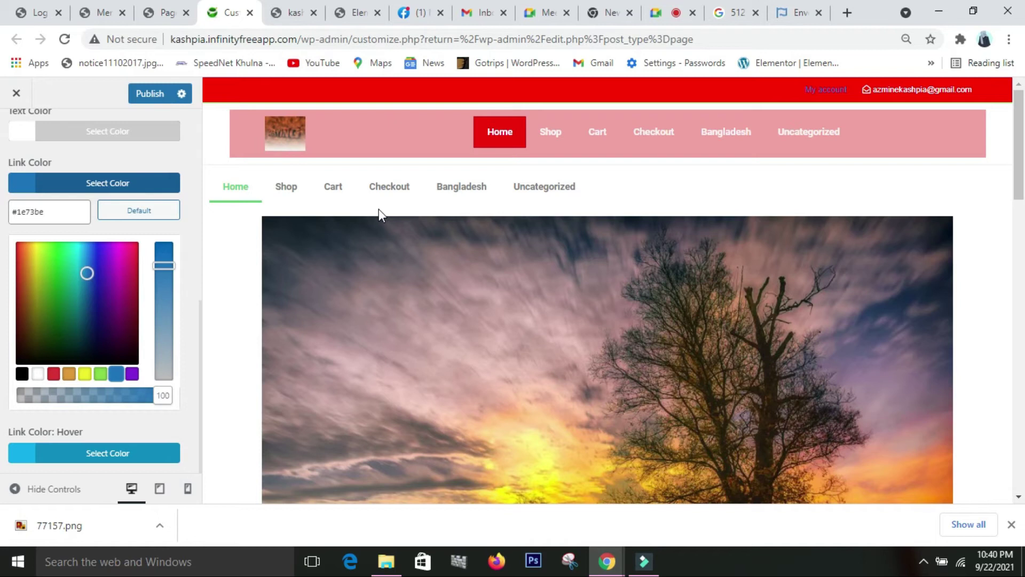
left_click(76, 455)
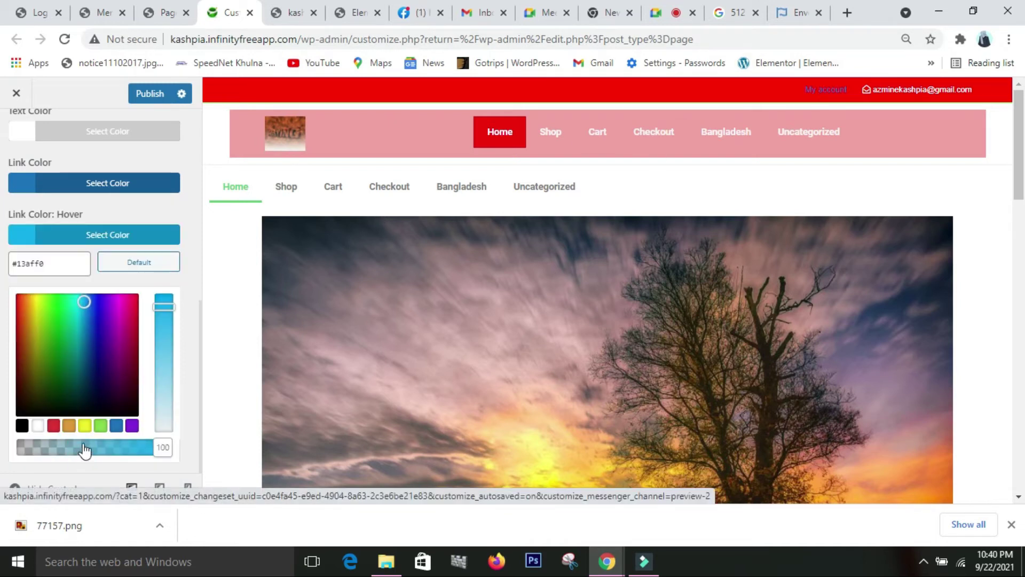
left_click(101, 427)
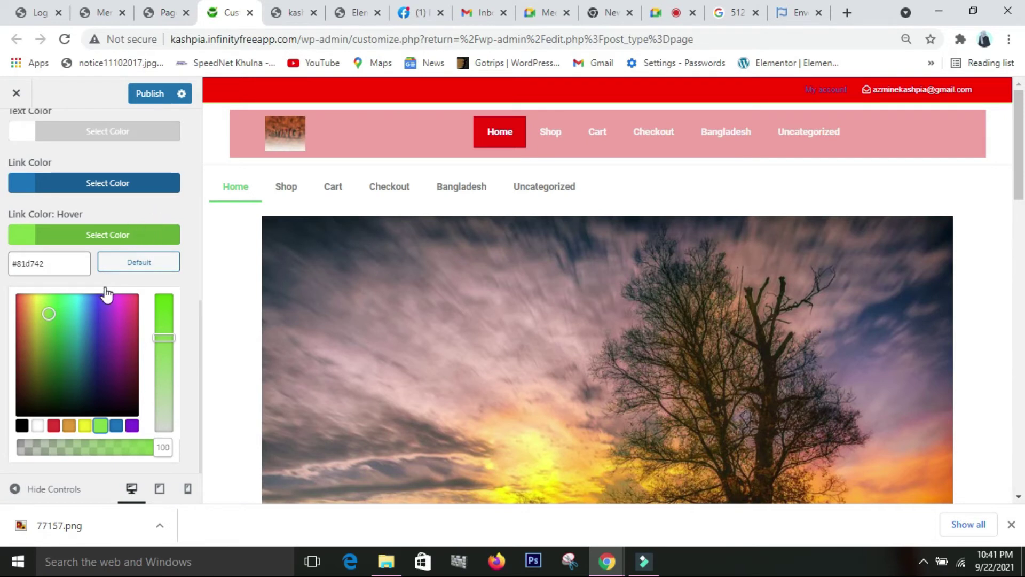
scroll(109, 291, "up", 5)
scroll(110, 293, "up", 2)
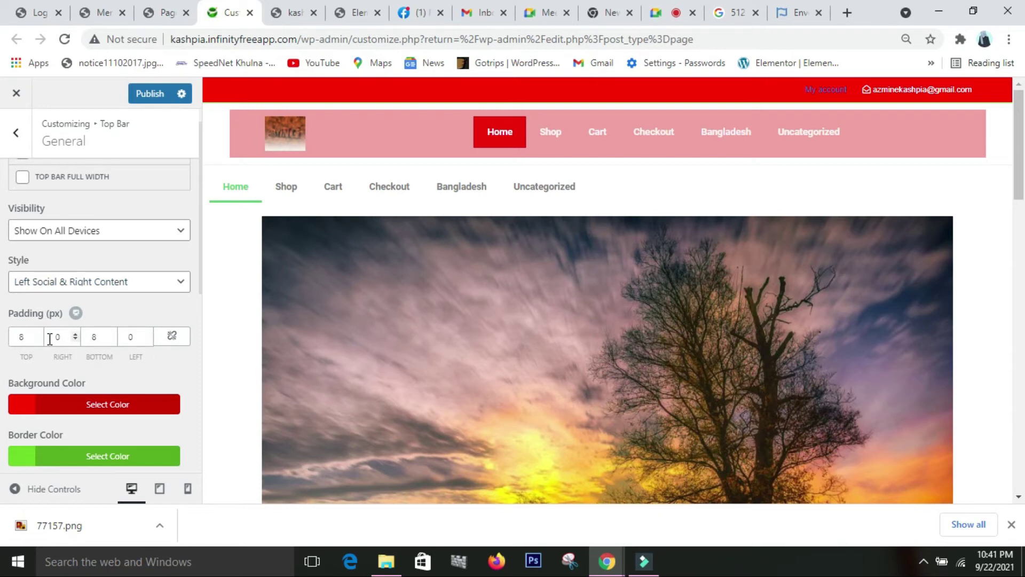
- Raise the top bar's left padding three steps, publish, and return to the Top Bar sections
left_click(148, 333)
left_click(148, 334)
left_click(148, 334)
scroll(113, 327, "up", 1)
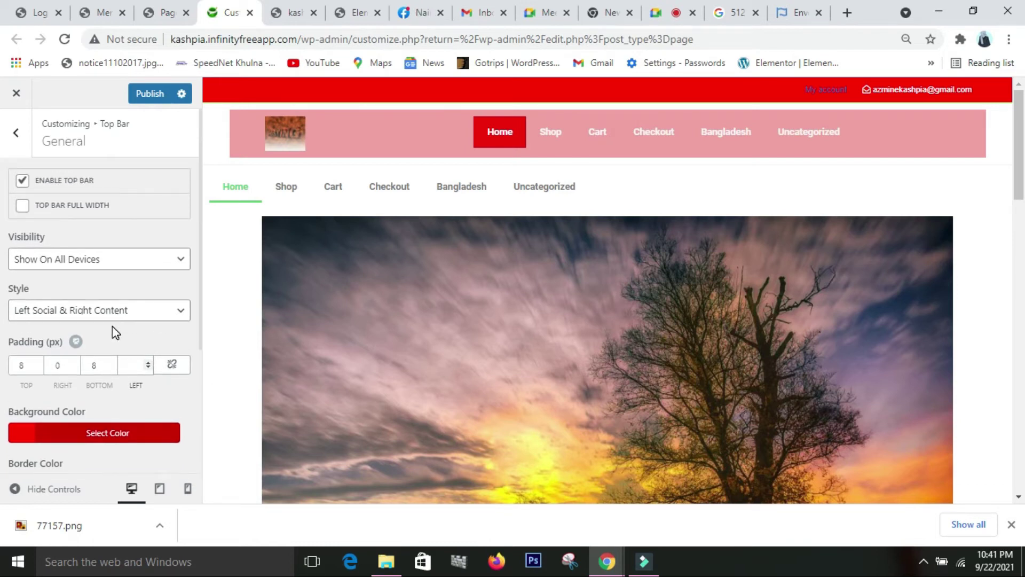
left_click(141, 94)
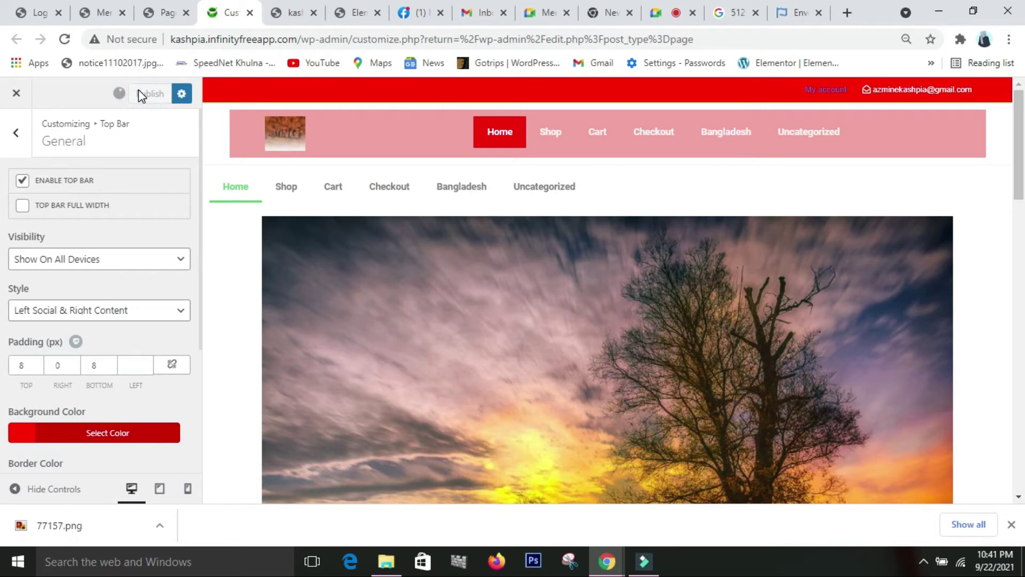
left_click(16, 139)
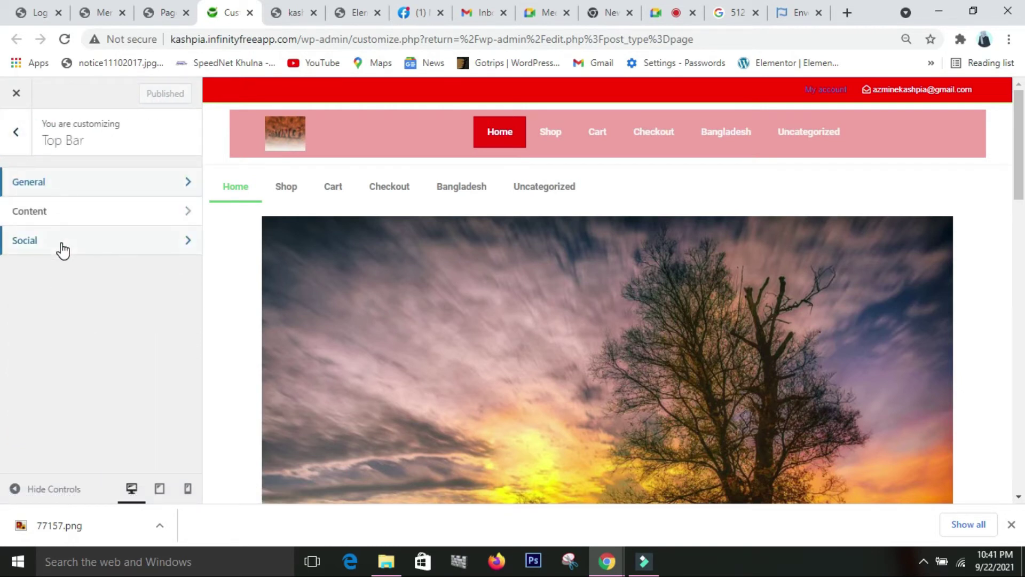
- Open the top bar Social settings and view the Social Alternative options without changing them
left_click(63, 249)
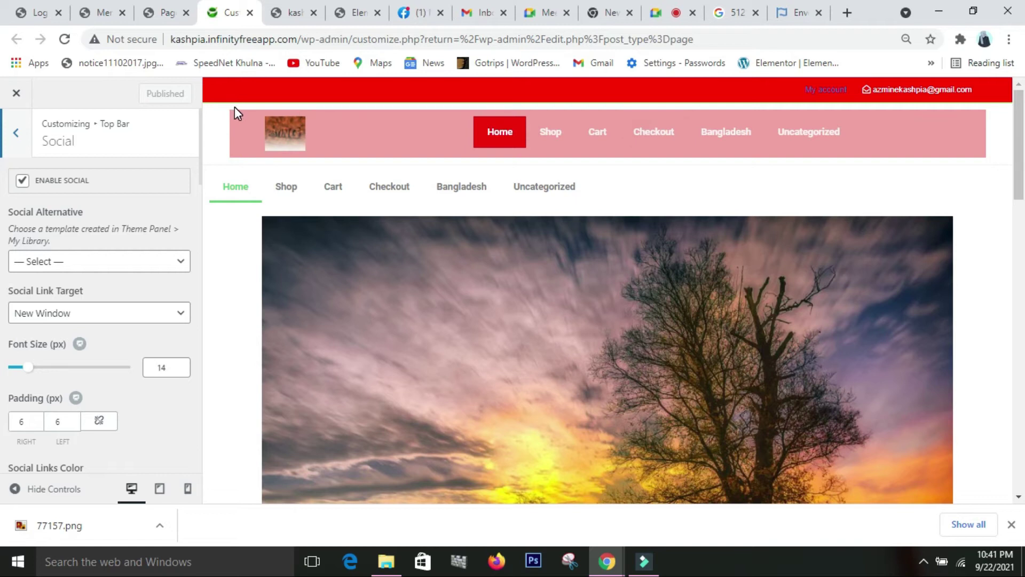
scroll(75, 320, "down", 4)
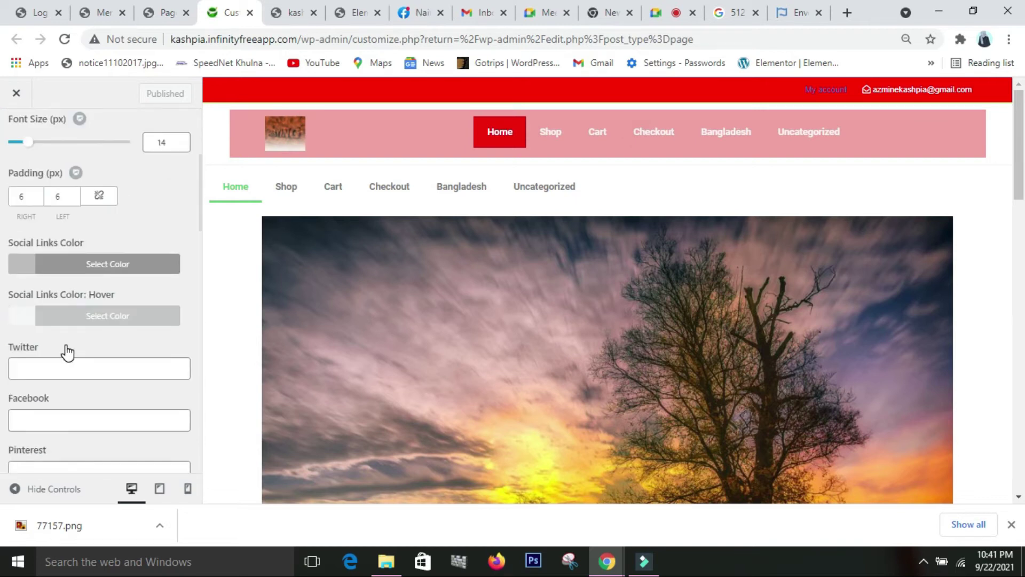
scroll(67, 347, "up", 4)
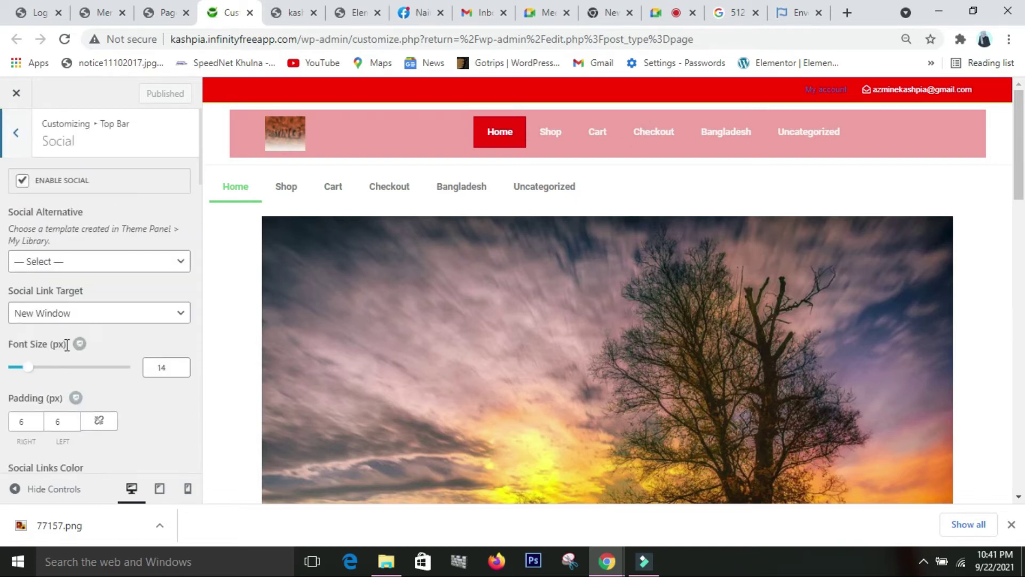
left_click(135, 267)
left_click(165, 389)
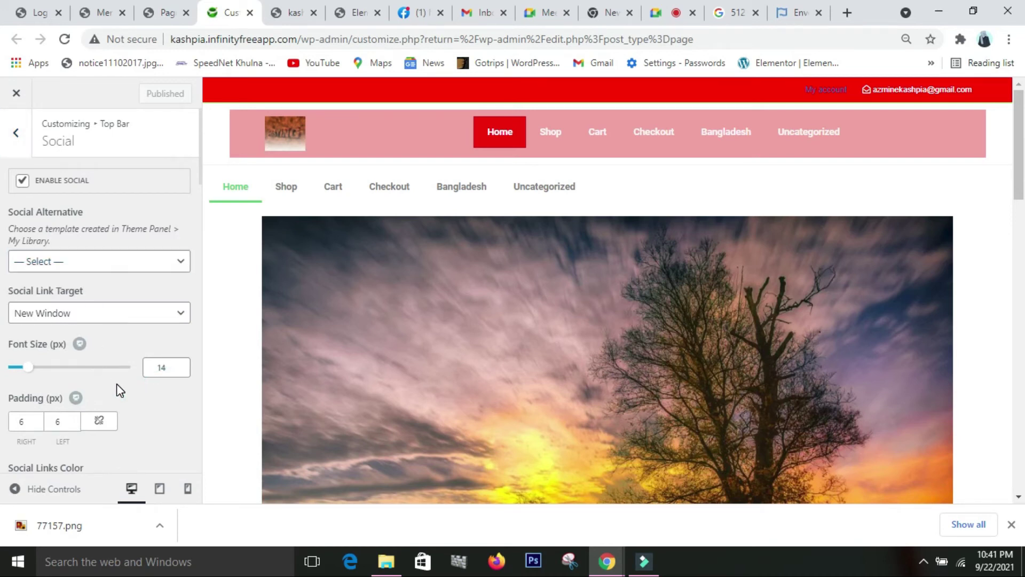
scroll(117, 383, "down", 4)
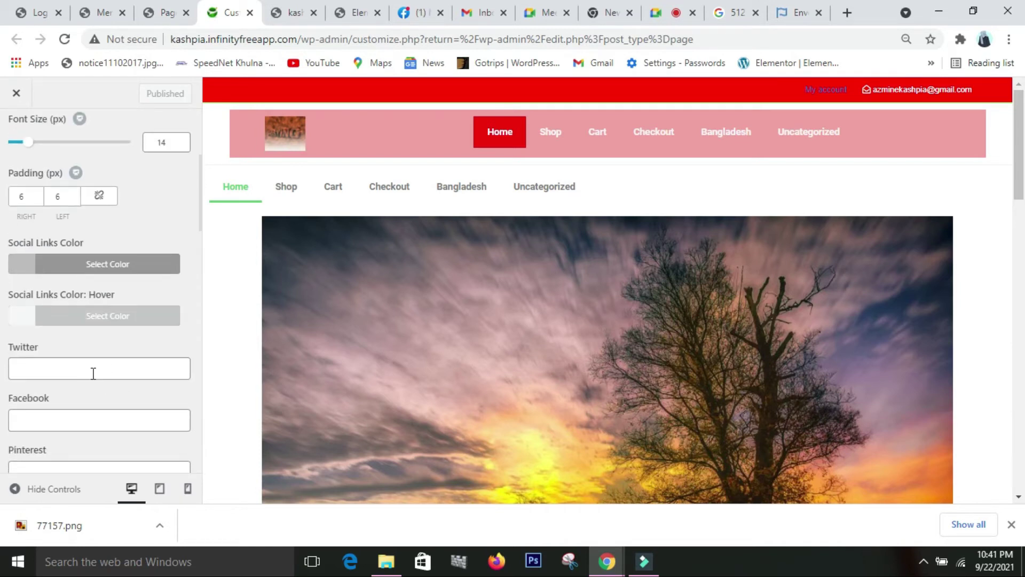
- Enter # as the Twitter and Facebook social links
left_click(95, 373)
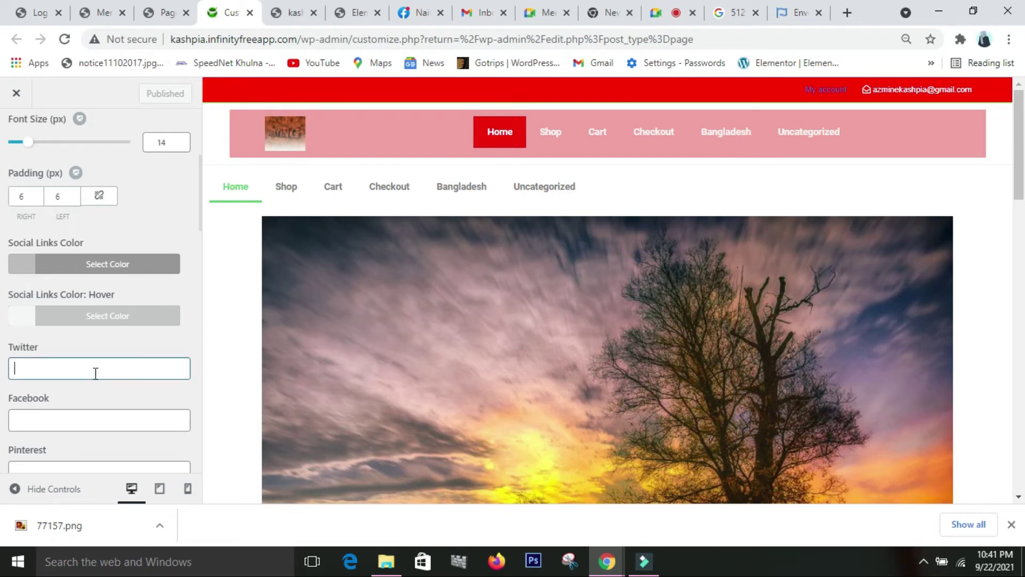
type("#")
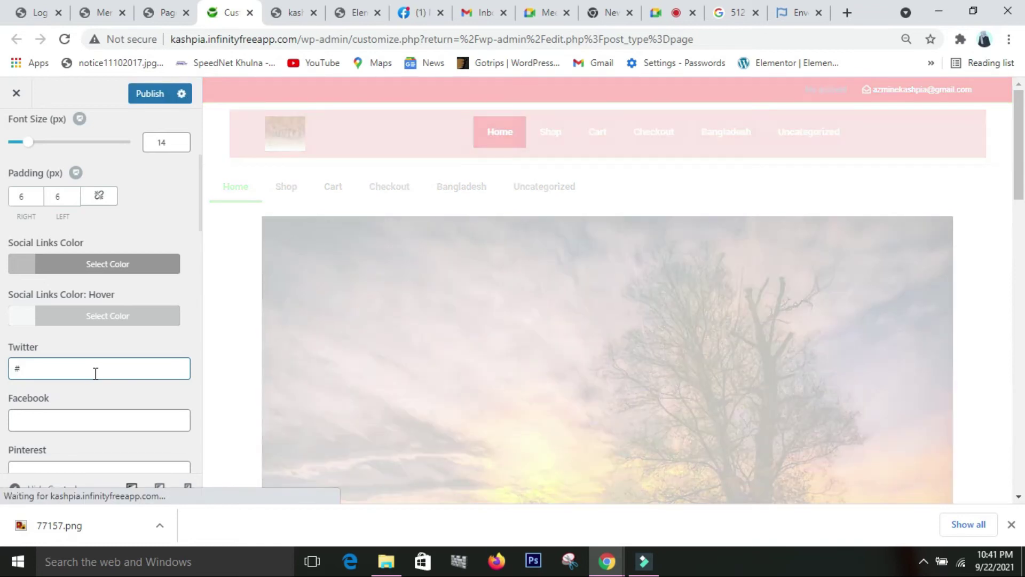
scroll(98, 400, "down", 2)
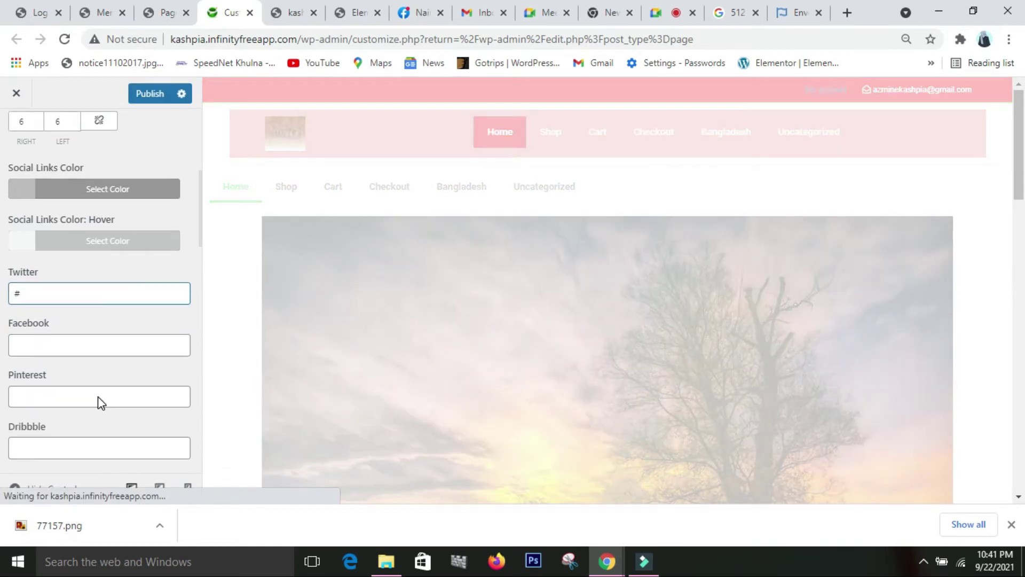
left_click(130, 350)
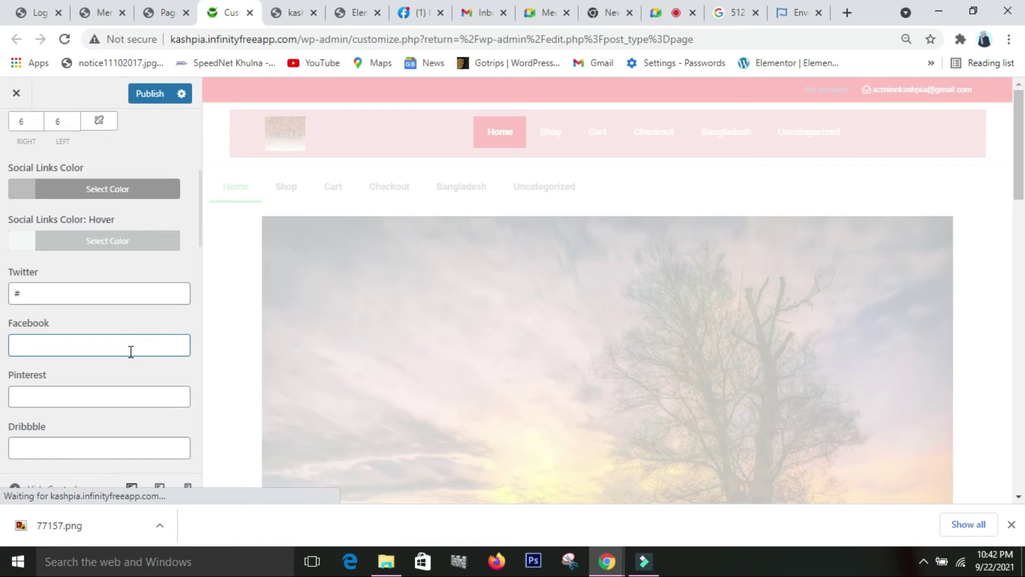
type("#")
scroll(133, 358, "down", 3)
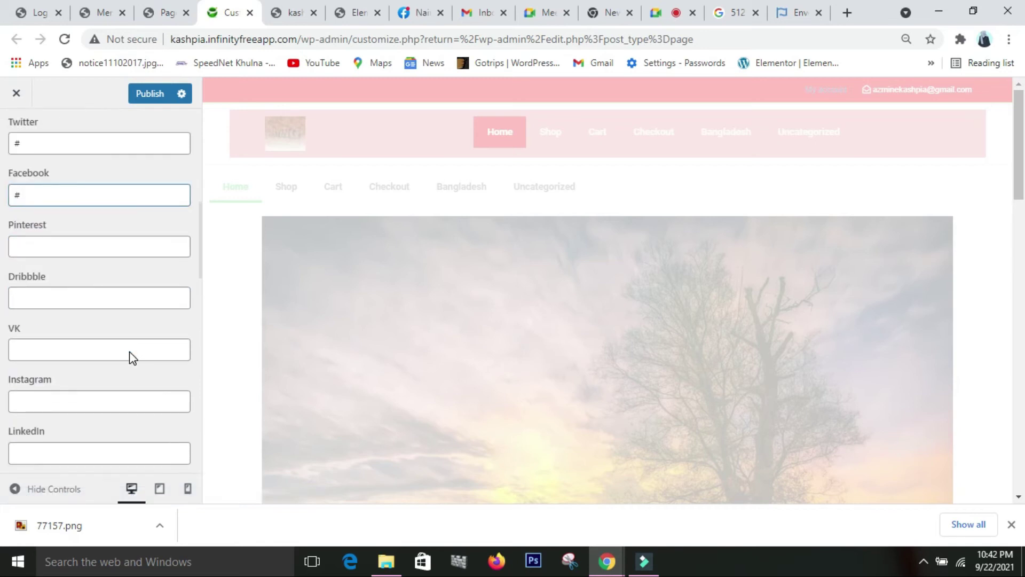
- Move past Instagram and LinkedIn and set the Vimeo social link to #
left_click(102, 400)
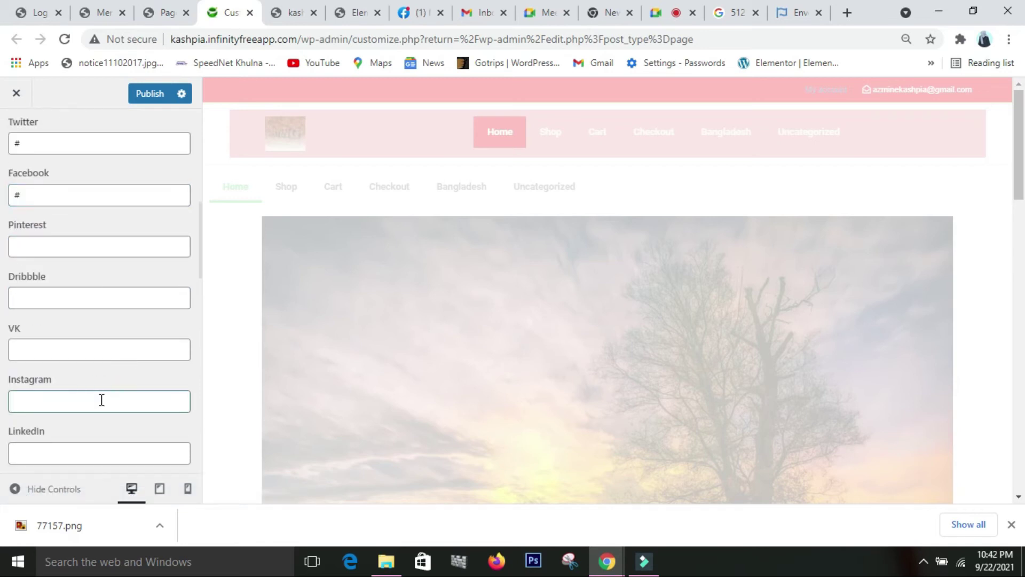
left_click(98, 449)
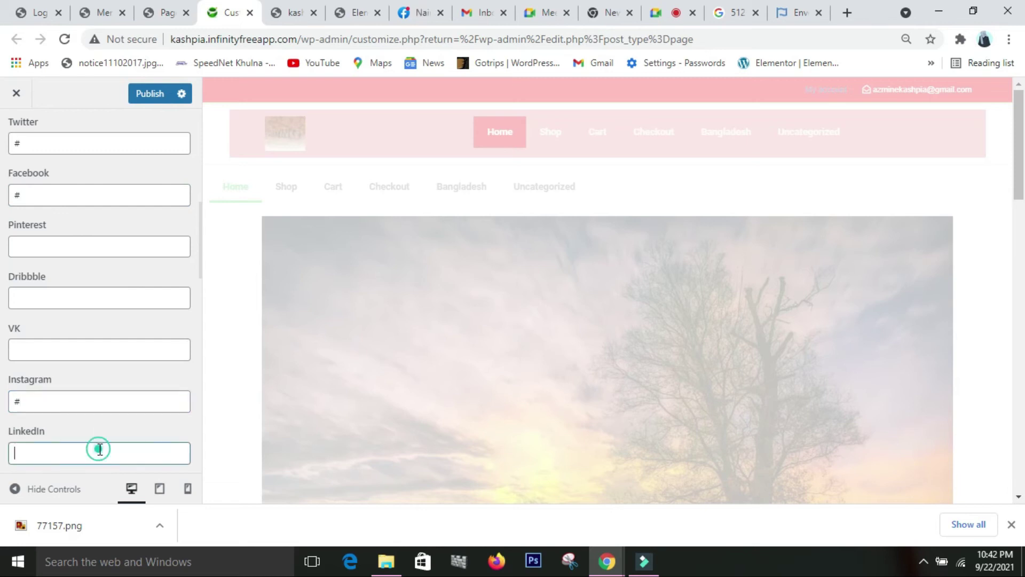
scroll(101, 441, "down", 4)
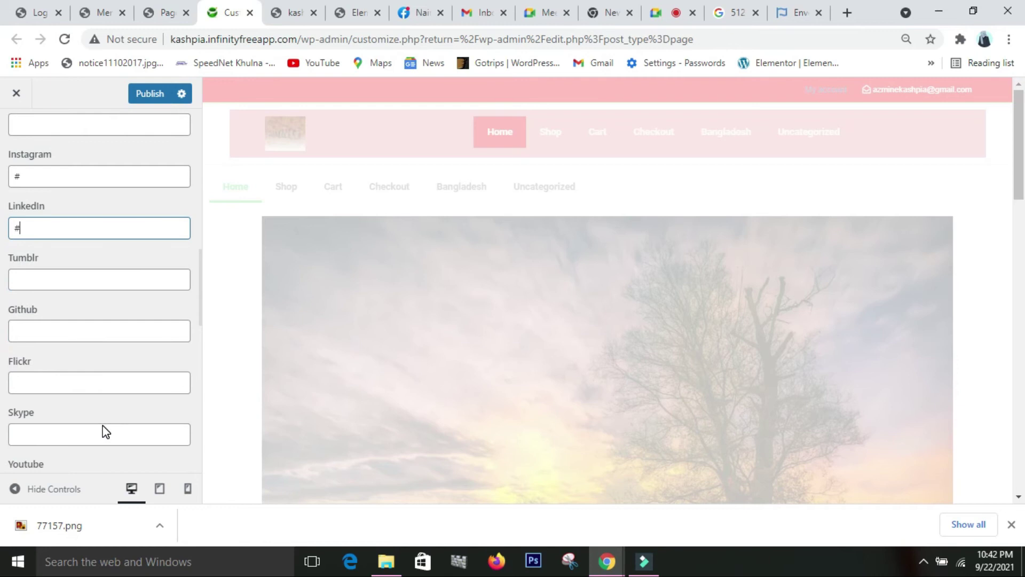
scroll(101, 435, "down", 4)
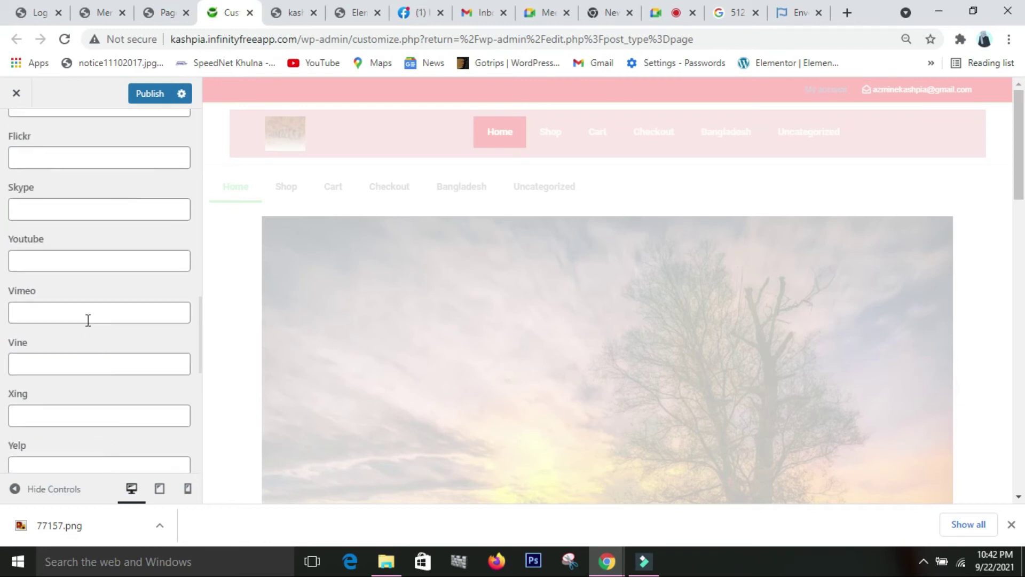
scroll(88, 320, "down", 3)
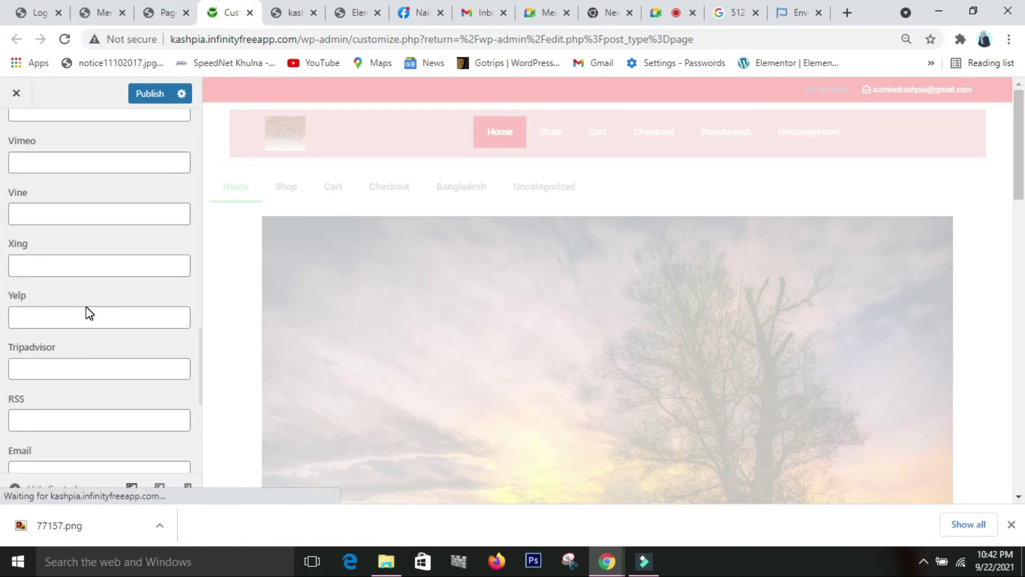
scroll(88, 313, "up", 3)
left_click(90, 318)
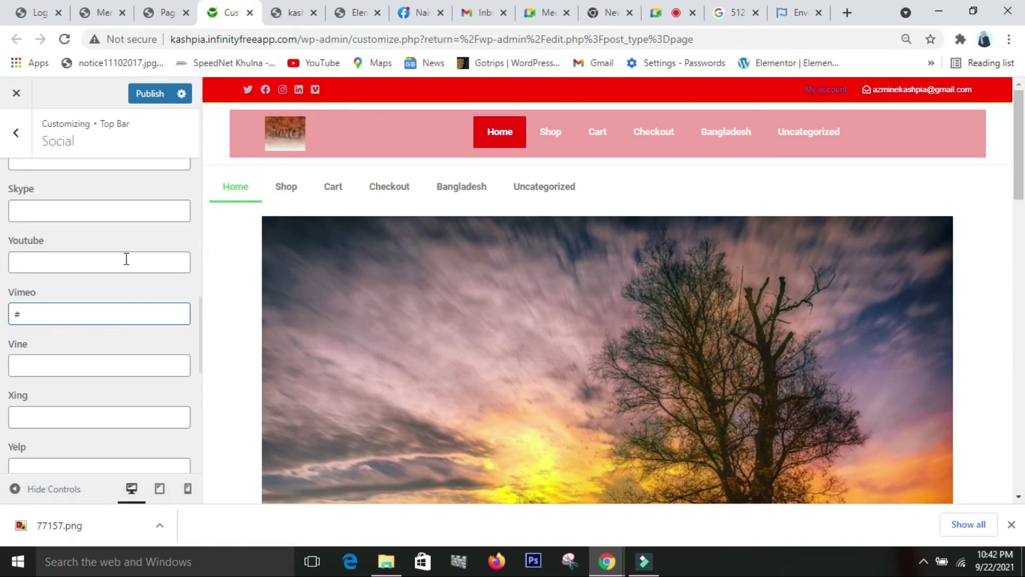
scroll(115, 229, "up", 3)
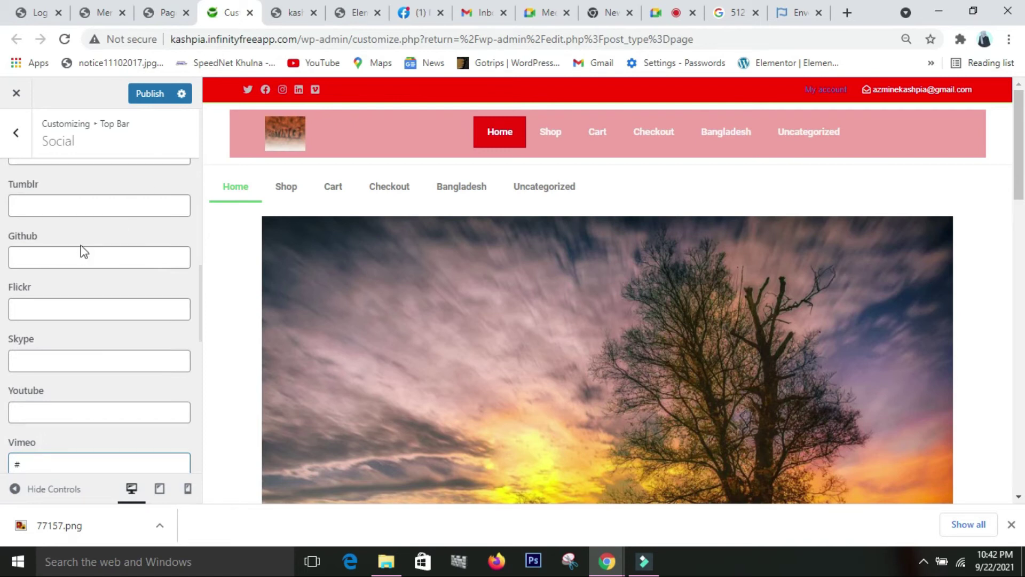
- Set the top bar social links colour to white
scroll(85, 230, "up", 4)
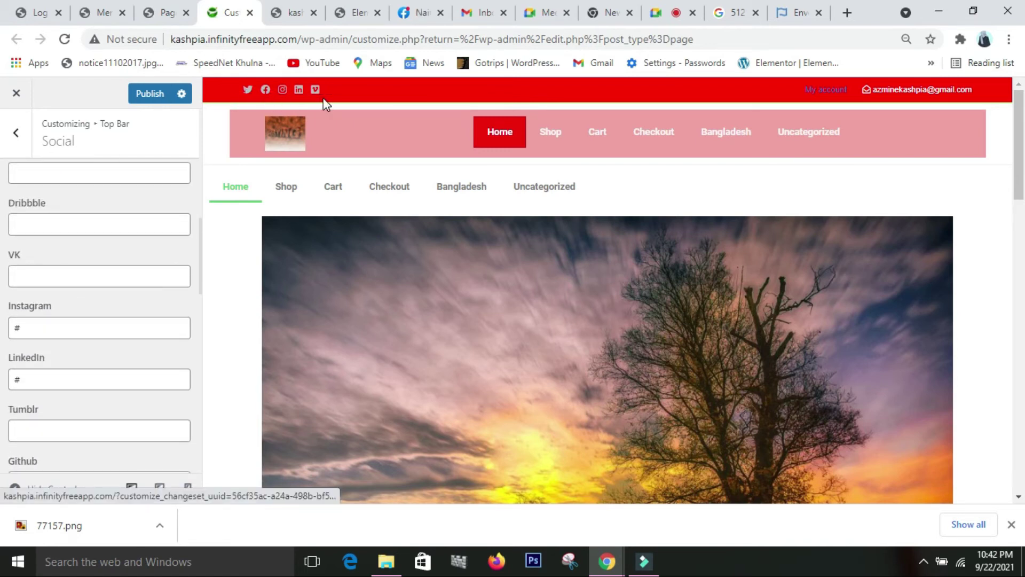
scroll(3, 294, "up", 4)
scroll(3, 294, "up", 3)
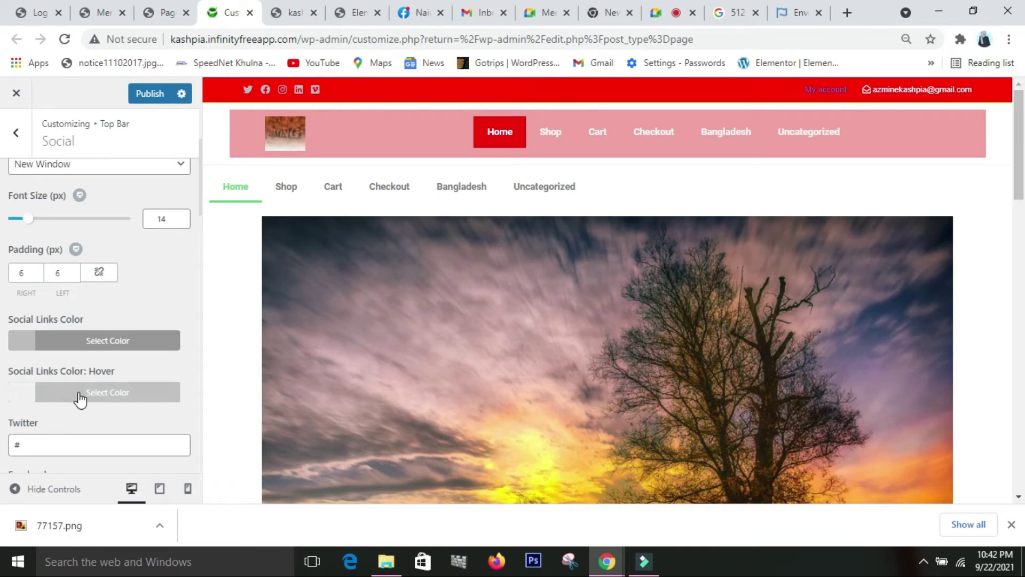
left_click(104, 345)
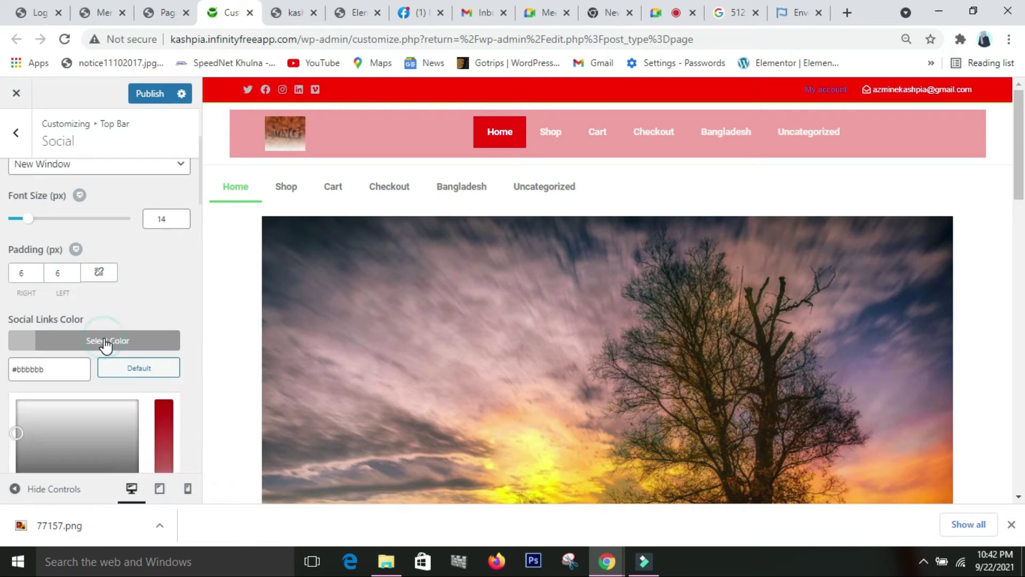
scroll(107, 432, "down", 2)
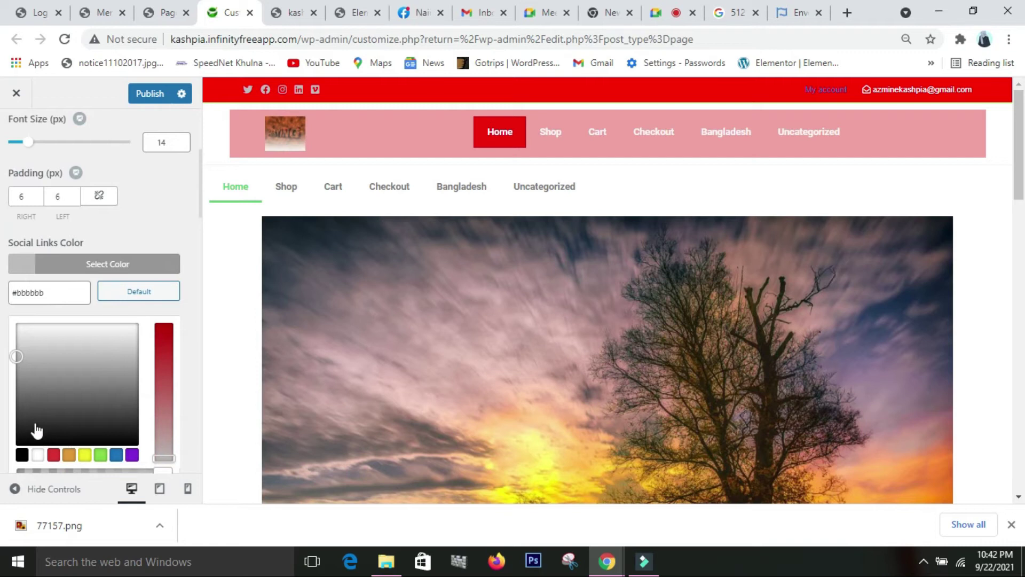
left_click(97, 331)
left_click(126, 324)
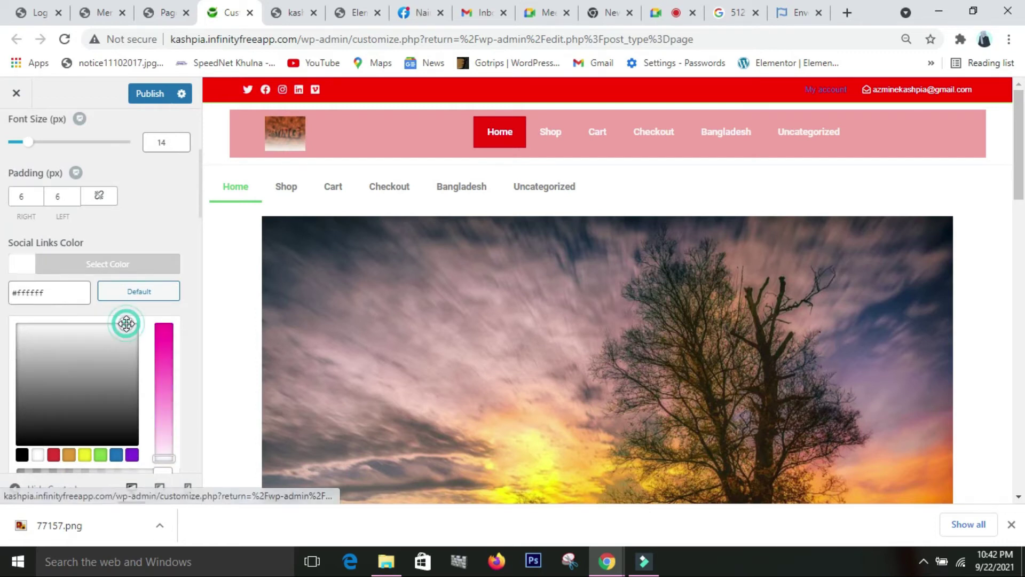
scroll(102, 347, "down", 3)
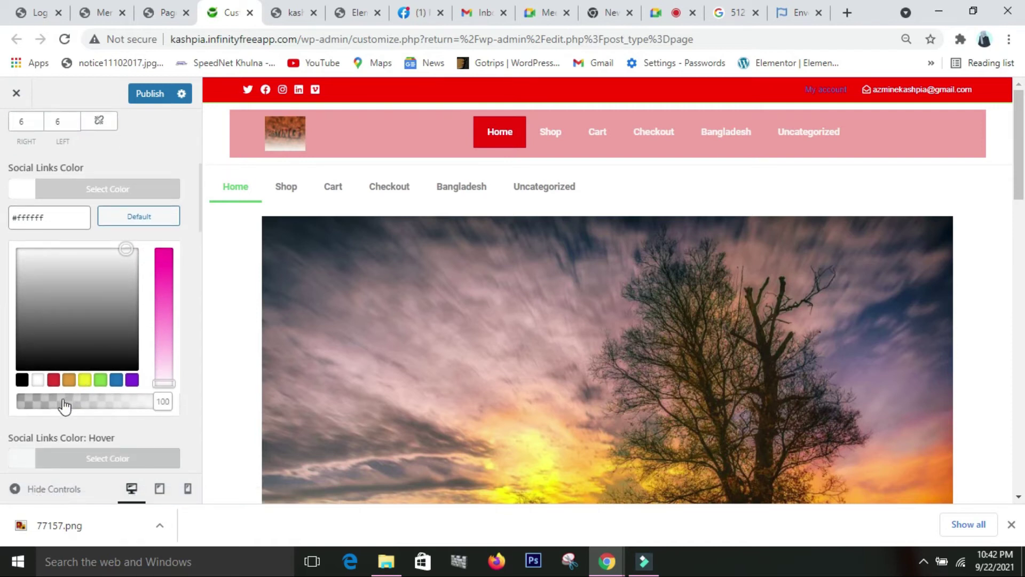
left_click(38, 380)
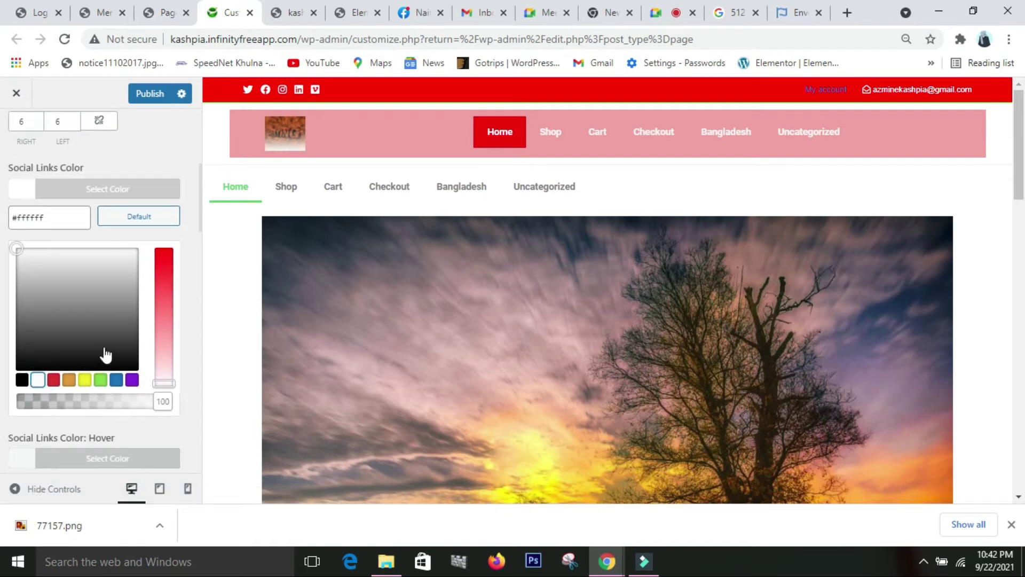
- Enlarge the social icons to 25 px, make their hover colour blue, and publish
scroll(104, 355, "up", 3)
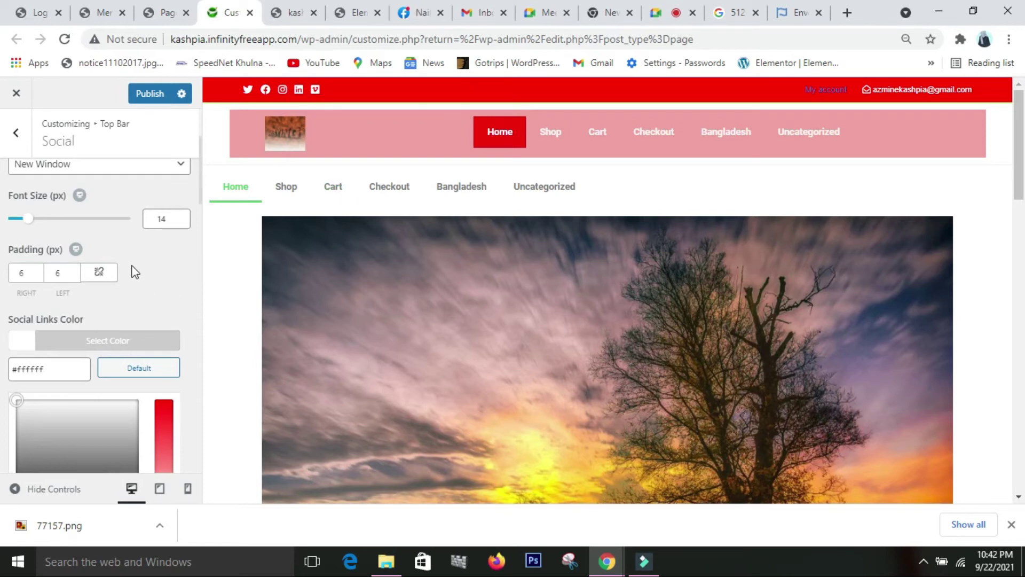
left_click_drag(32, 225, 42, 224)
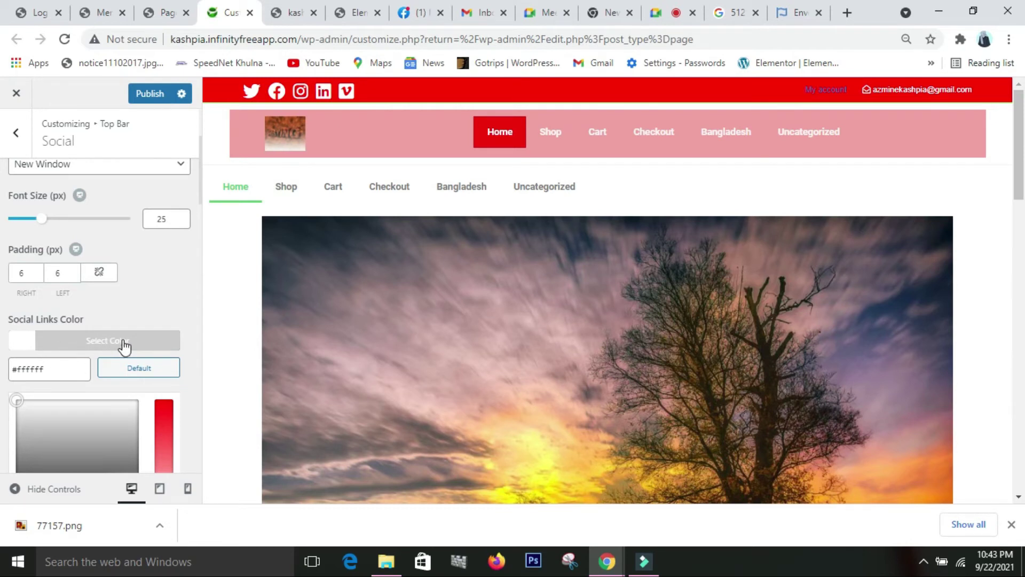
scroll(67, 396, "down", 4)
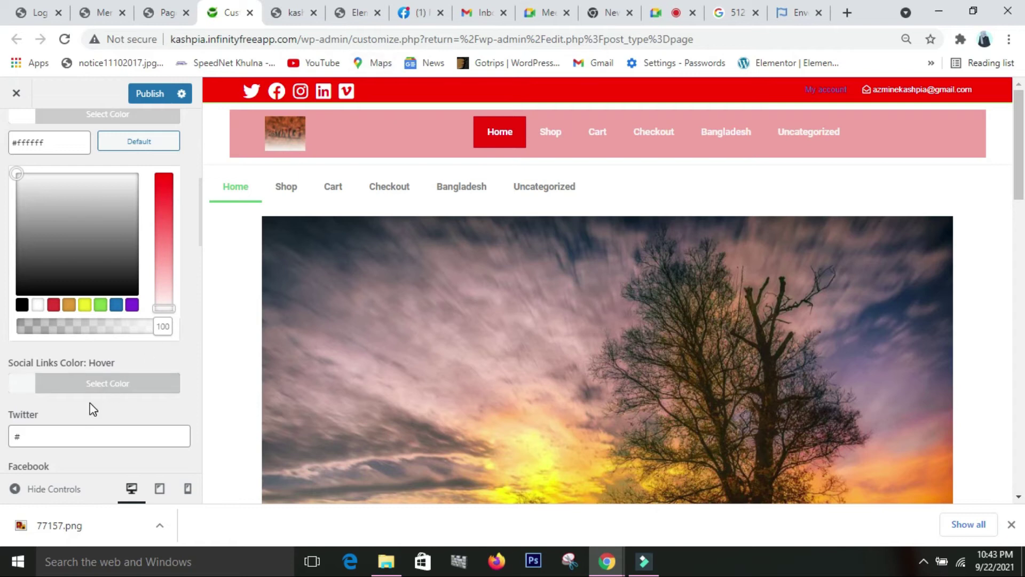
left_click(96, 387)
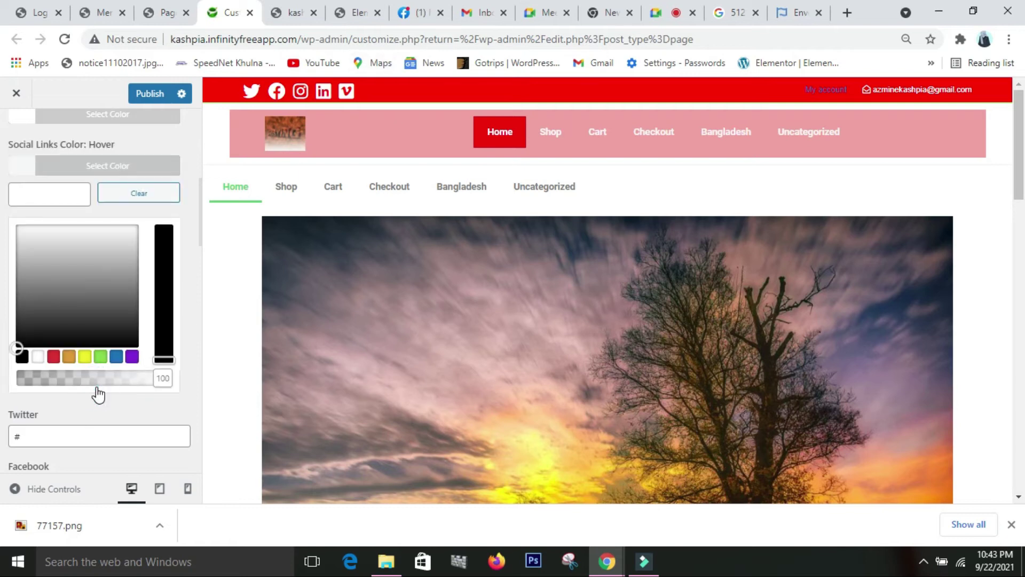
left_click(115, 357)
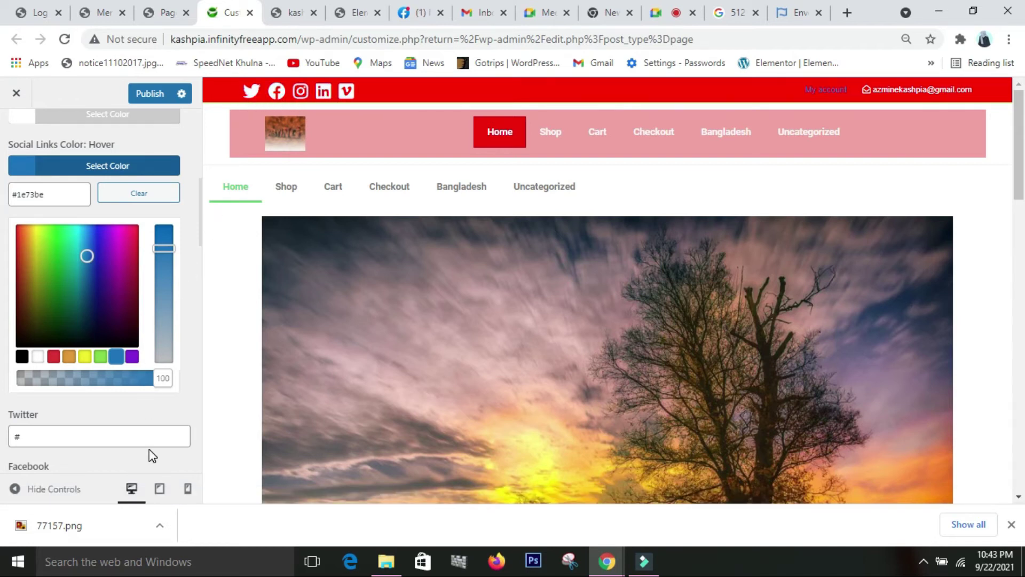
left_click(157, 93)
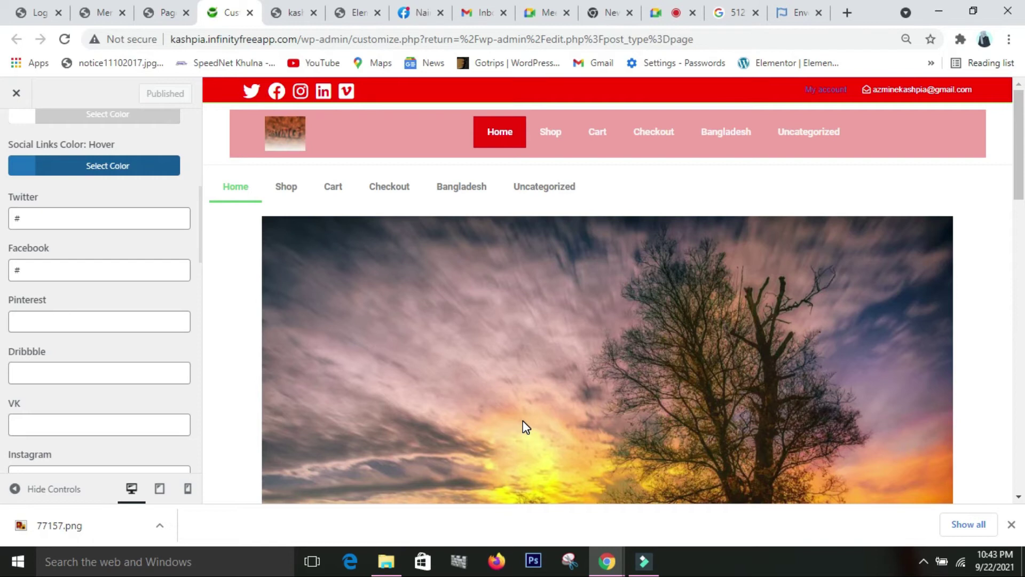
- Return to the main Customizer list and open the Header settings
scroll(98, 431, "up", 5)
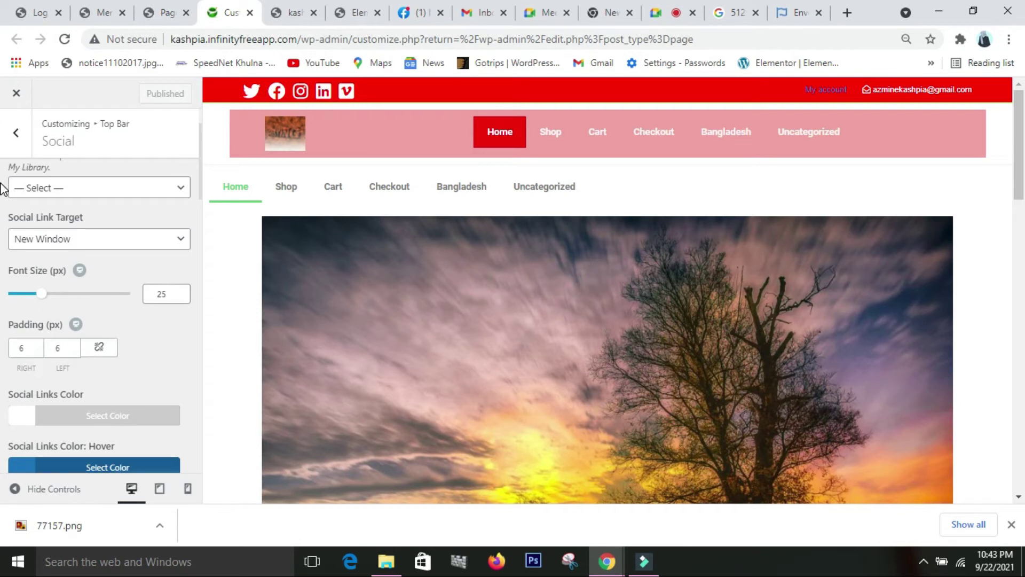
left_click(359, 16)
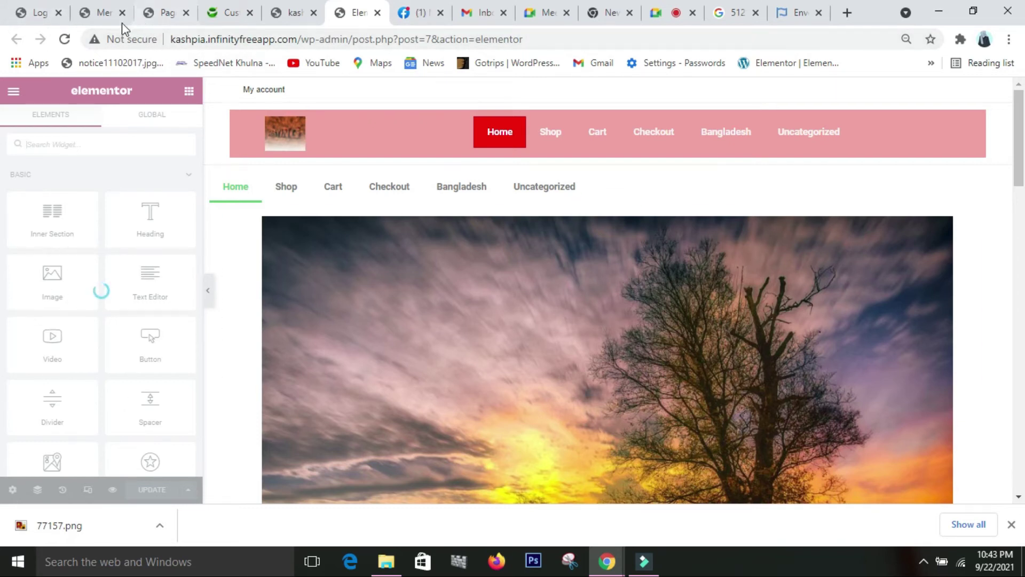
left_click(226, 15)
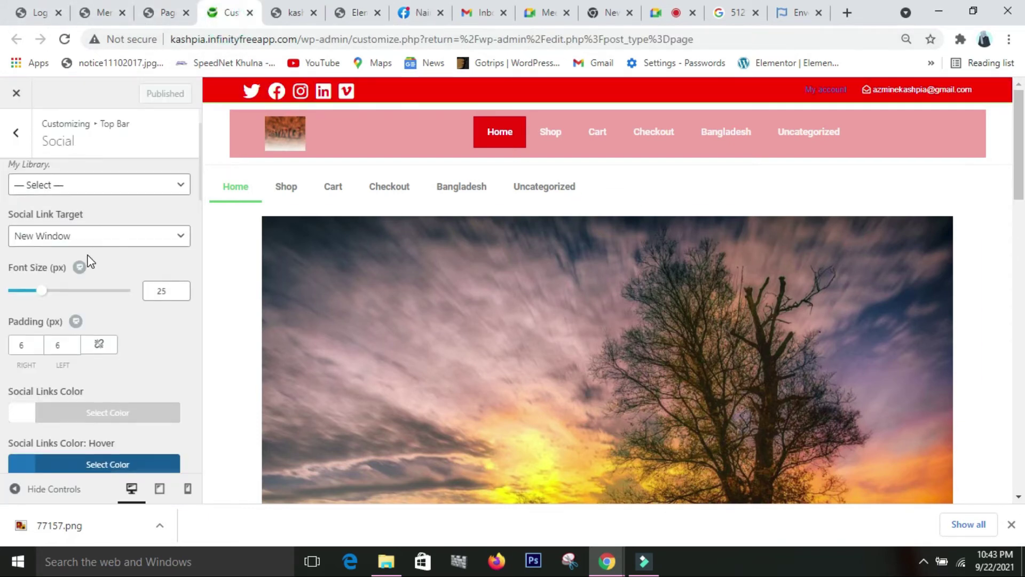
scroll(88, 262, "down", 3)
scroll(88, 262, "up", 5)
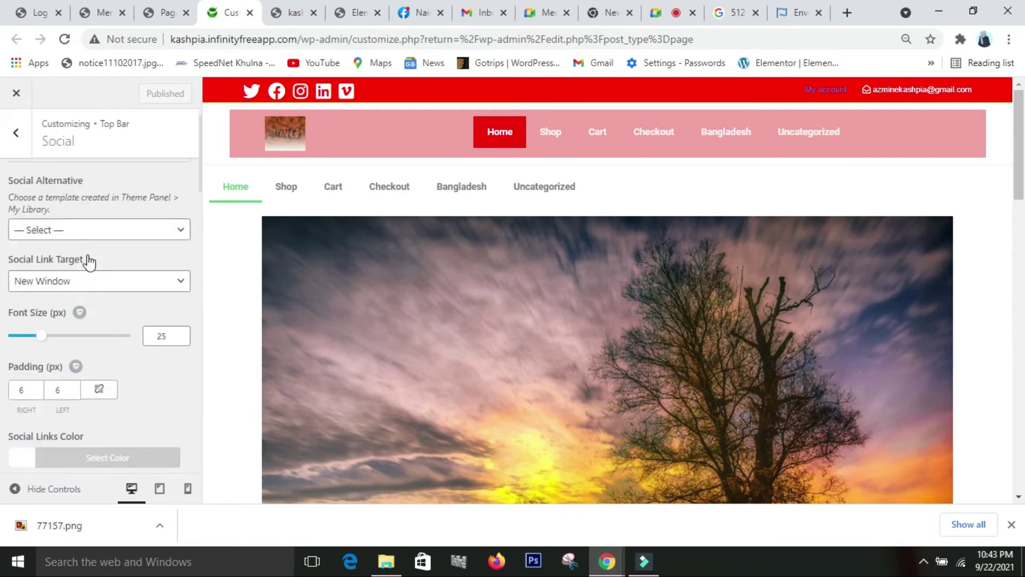
left_click(13, 134)
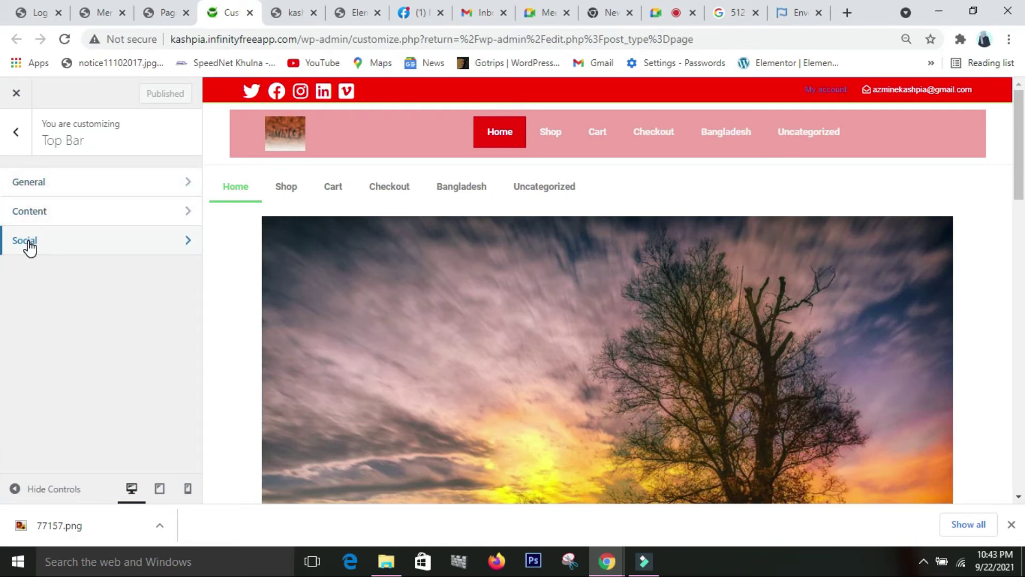
left_click(15, 140)
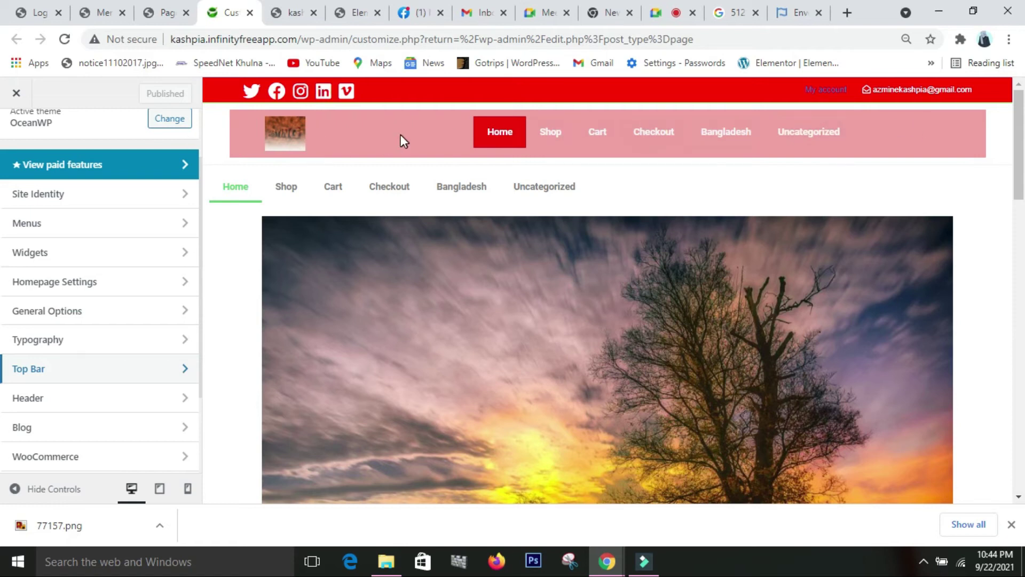
left_click(56, 398)
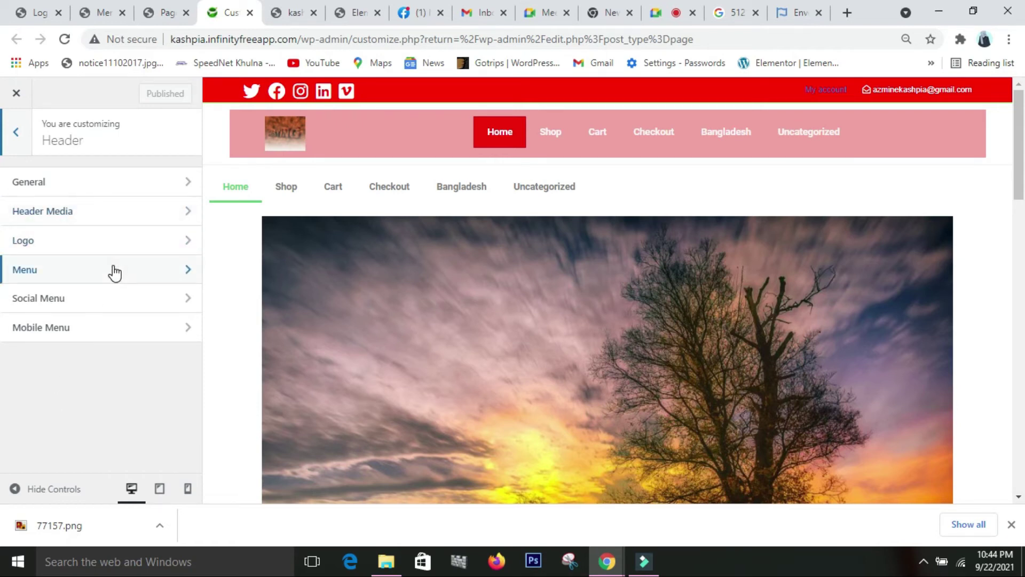
- In Header > General, try the Transparent style, then set the header style to Full Screen
left_click(117, 181)
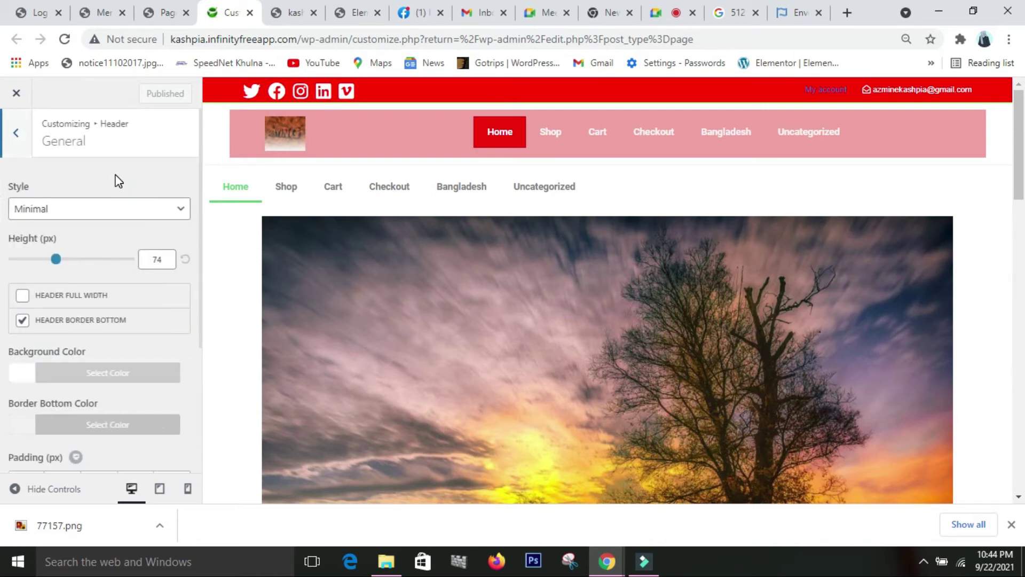
left_click(181, 213)
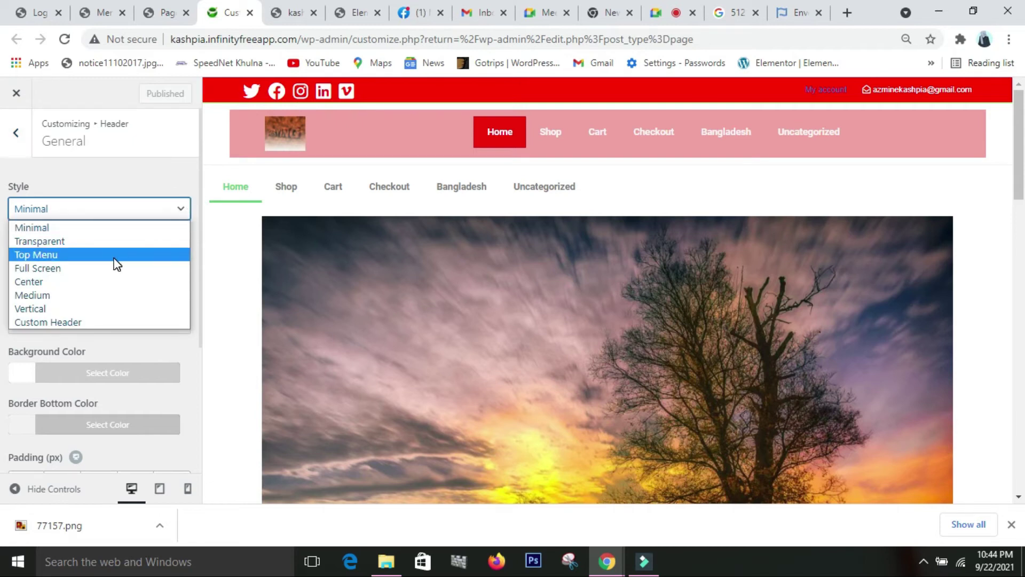
left_click(119, 242)
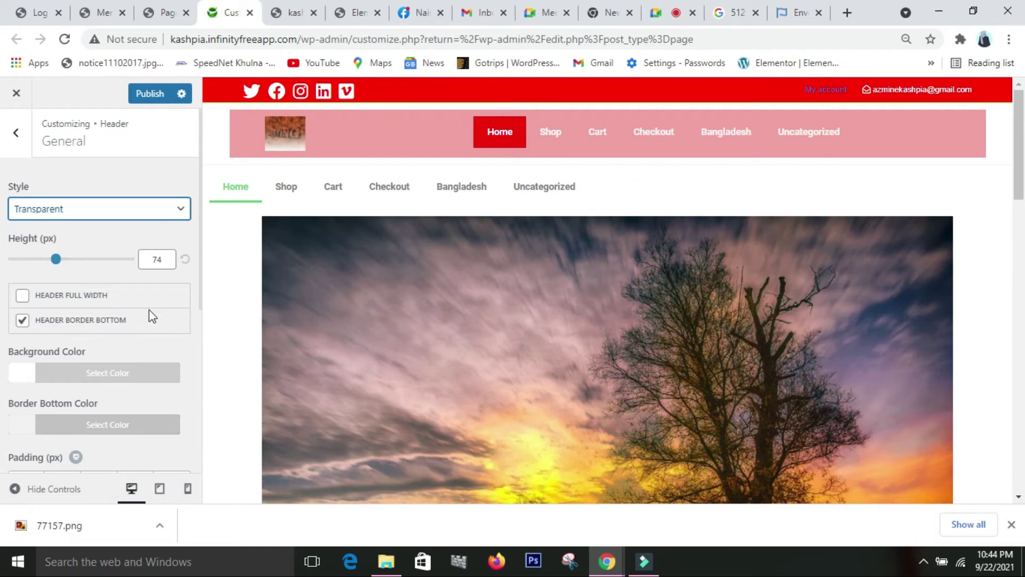
left_click(154, 212)
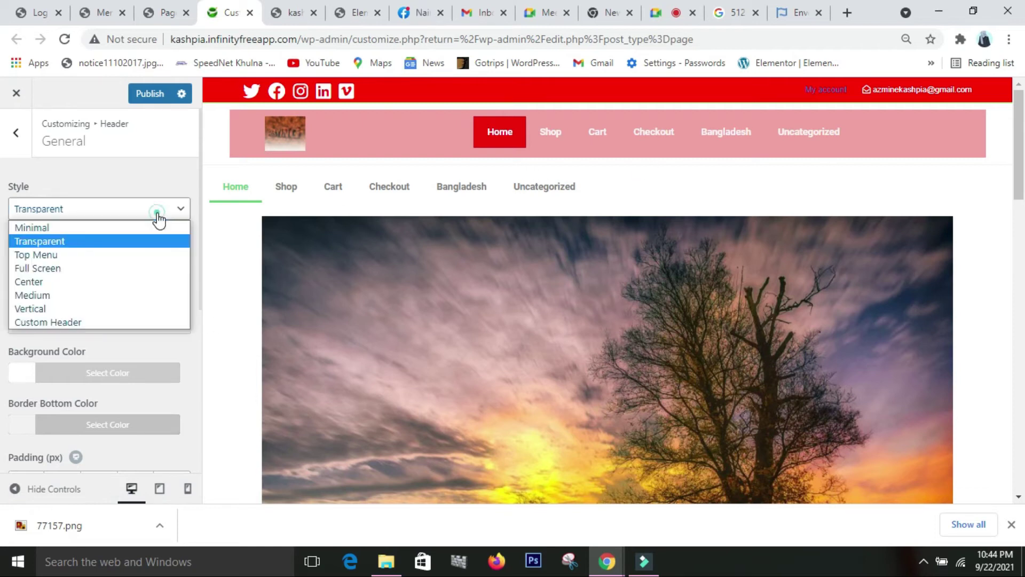
left_click(108, 268)
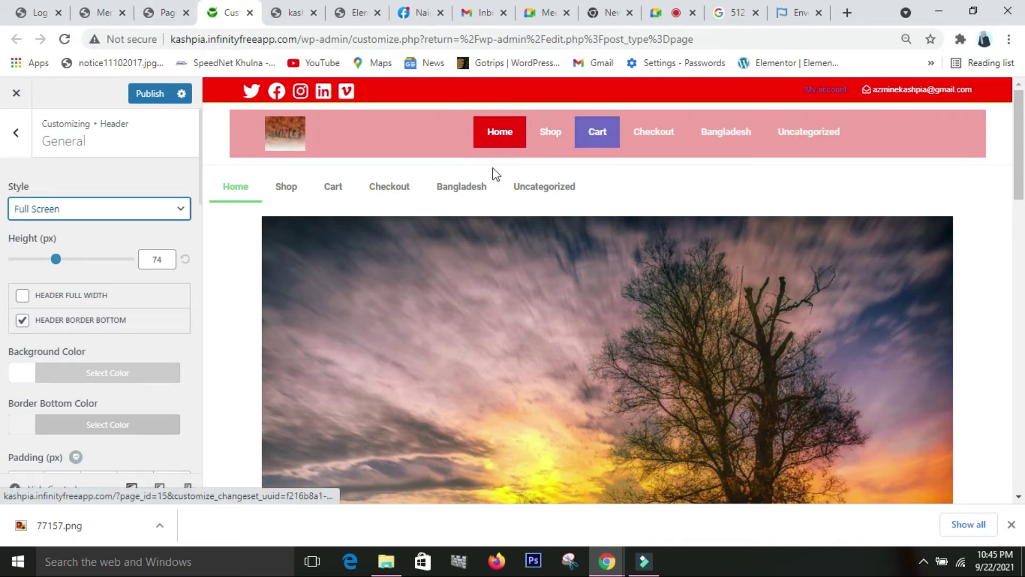
left_click(163, 16)
- Go to Templates > Theme Builder in the WordPress admin
mouse_move(21, 363)
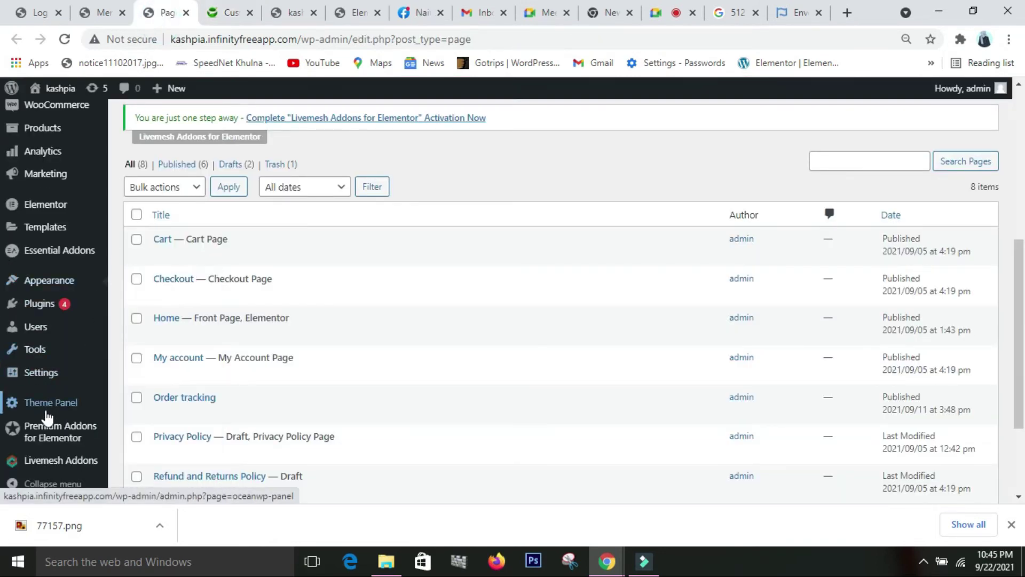
mouse_move(50, 234)
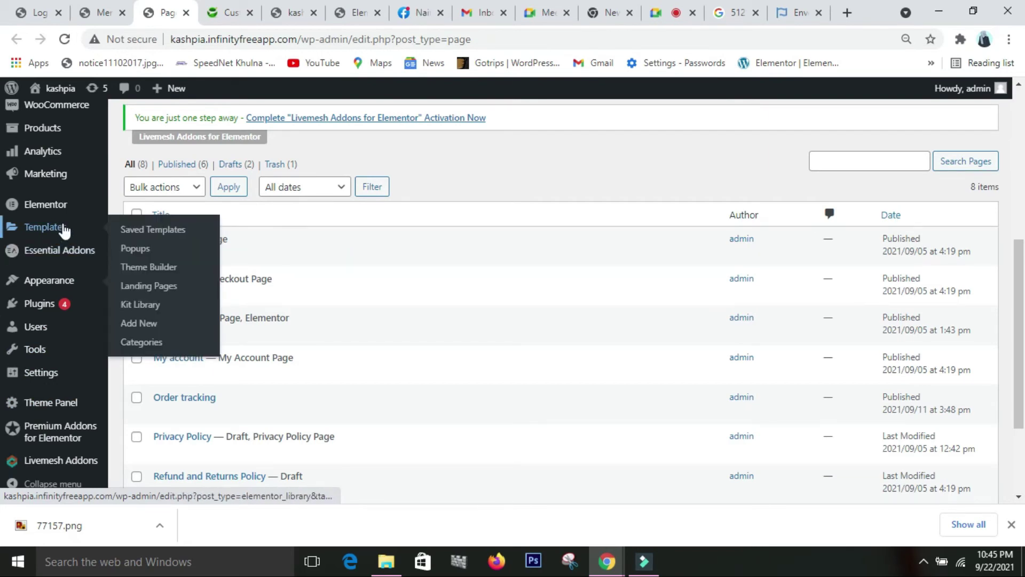
left_click(160, 230)
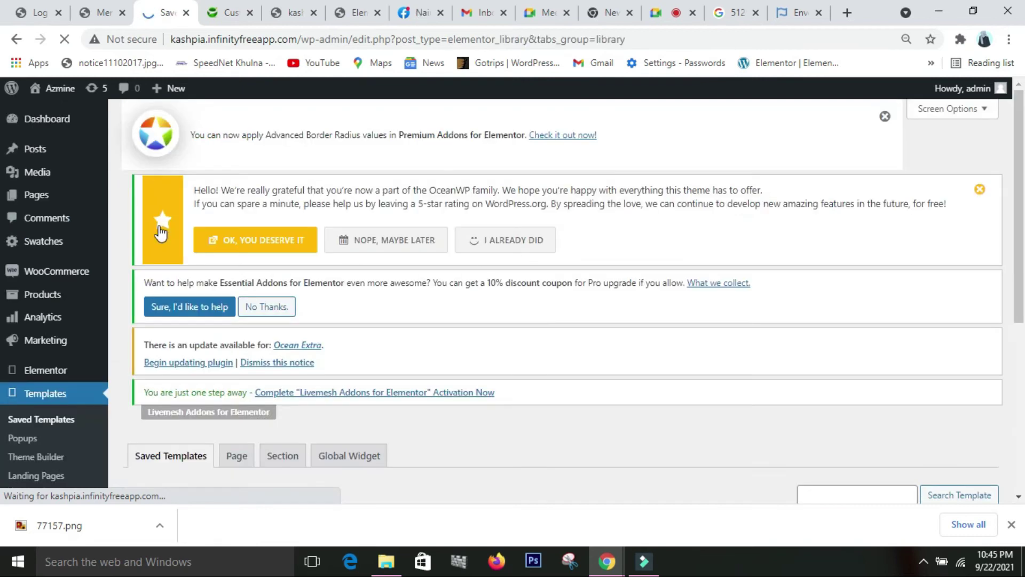
scroll(217, 348, "down", 7)
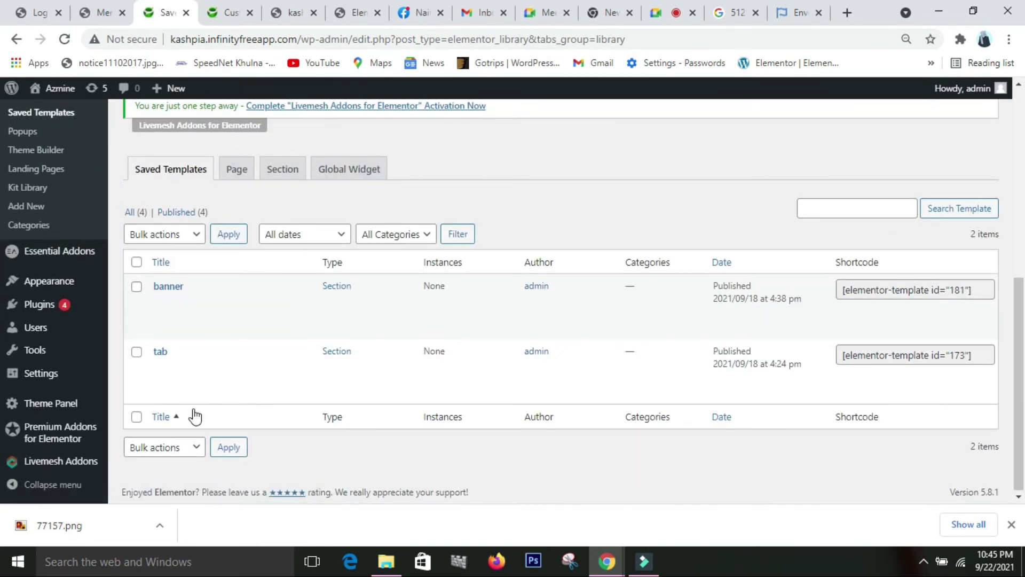
scroll(187, 316, "up", 3)
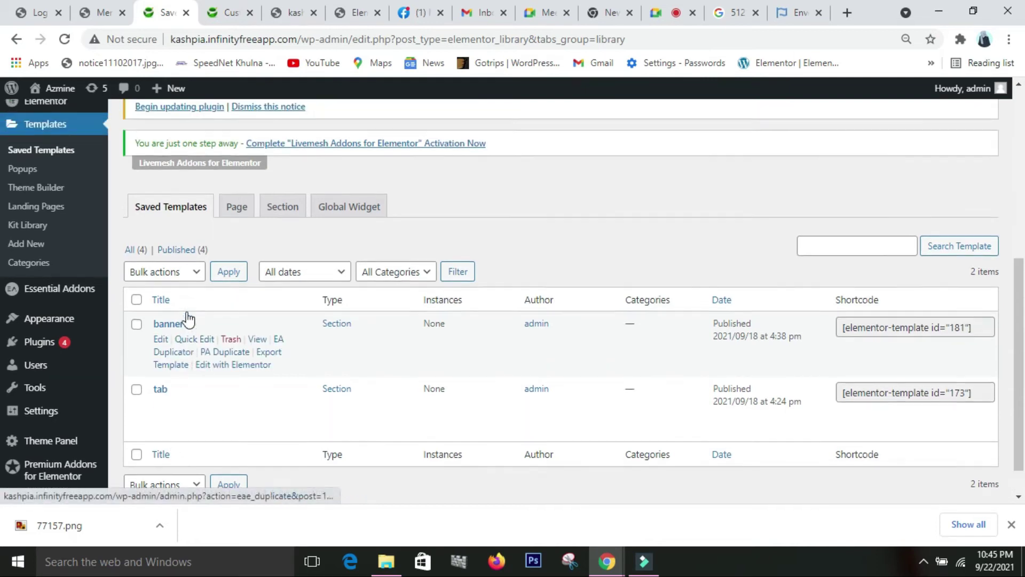
scroll(188, 318, "up", 2)
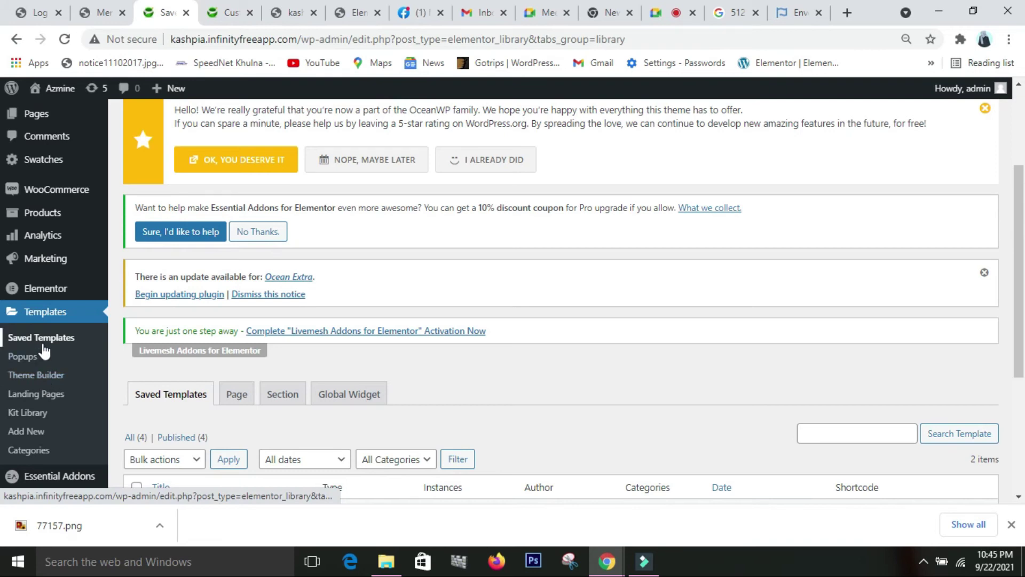
left_click(59, 380)
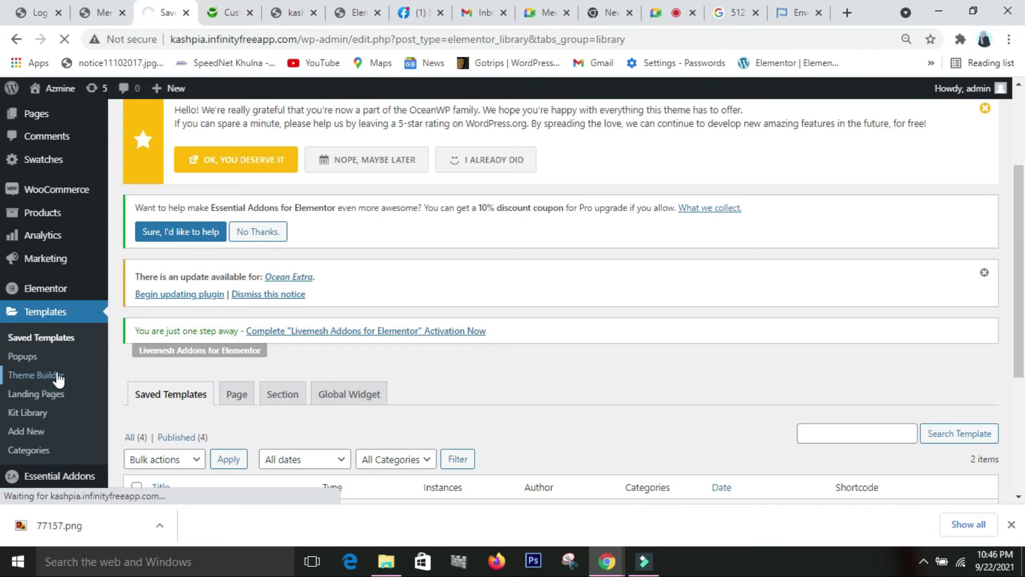
- Open the Menu header template's Elementor editor in a new tab
scroll(190, 357, "down", 4)
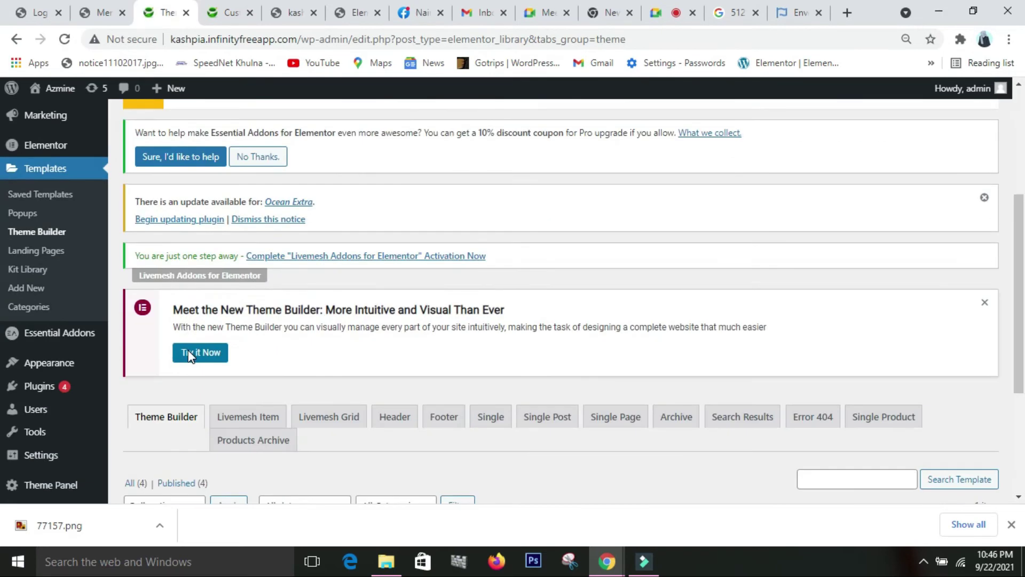
scroll(293, 379, "down", 1)
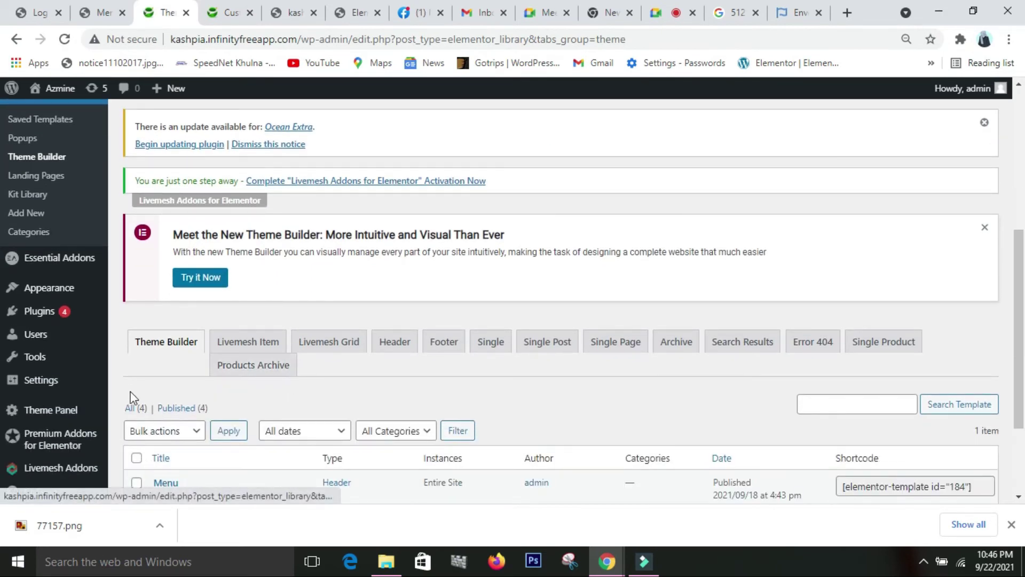
scroll(171, 355, "down", 2)
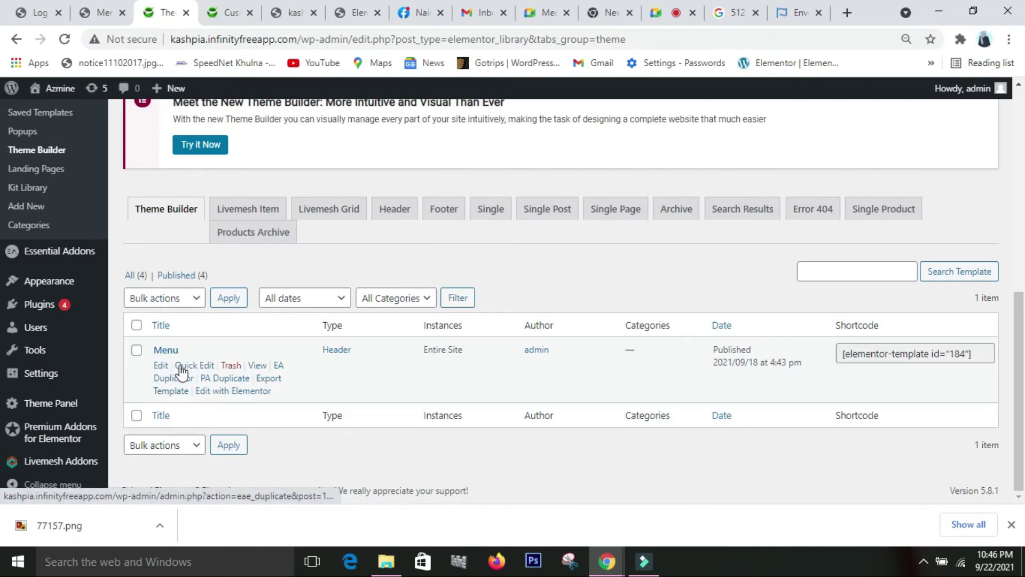
right_click(247, 390)
left_click(273, 401)
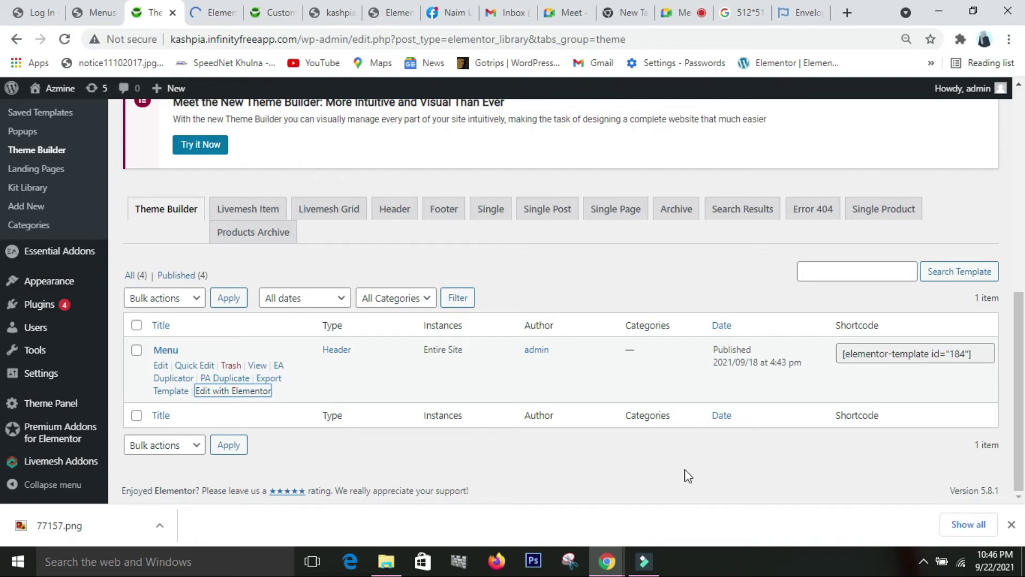
- Check the open browser tabs and settle on the Menu header template editor
left_click(217, 14)
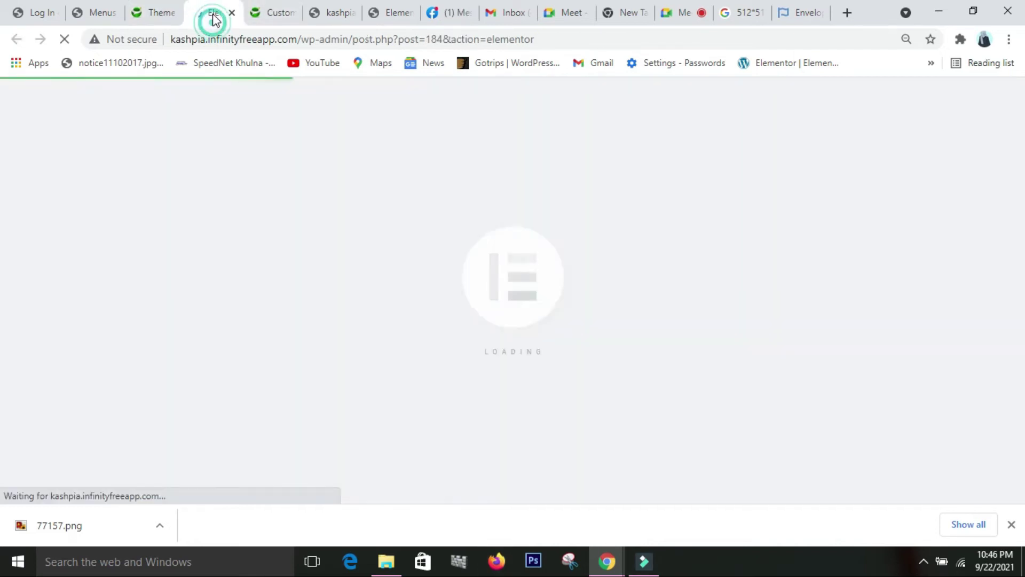
left_click(165, 14)
left_click(398, 12)
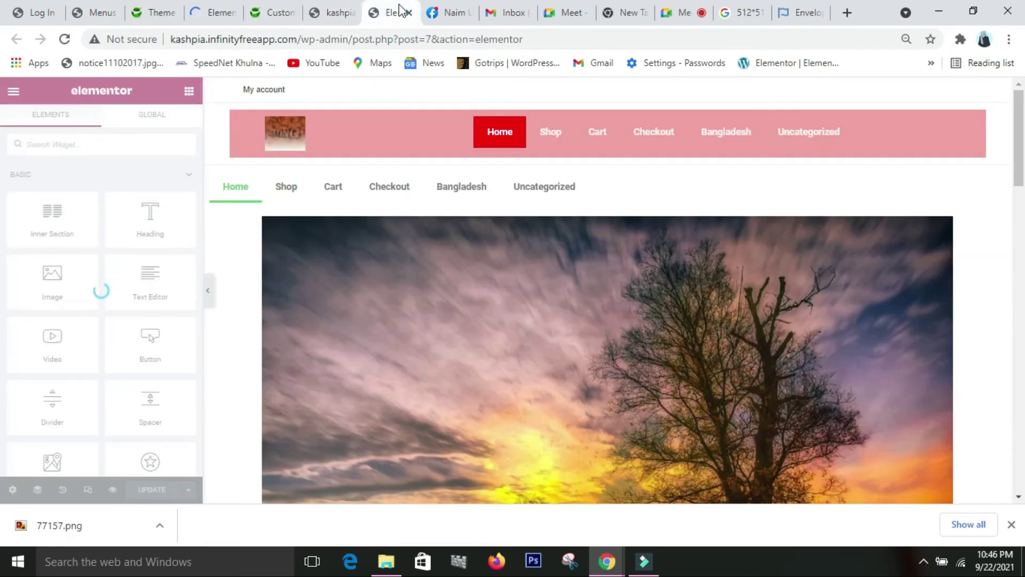
left_click(223, 13)
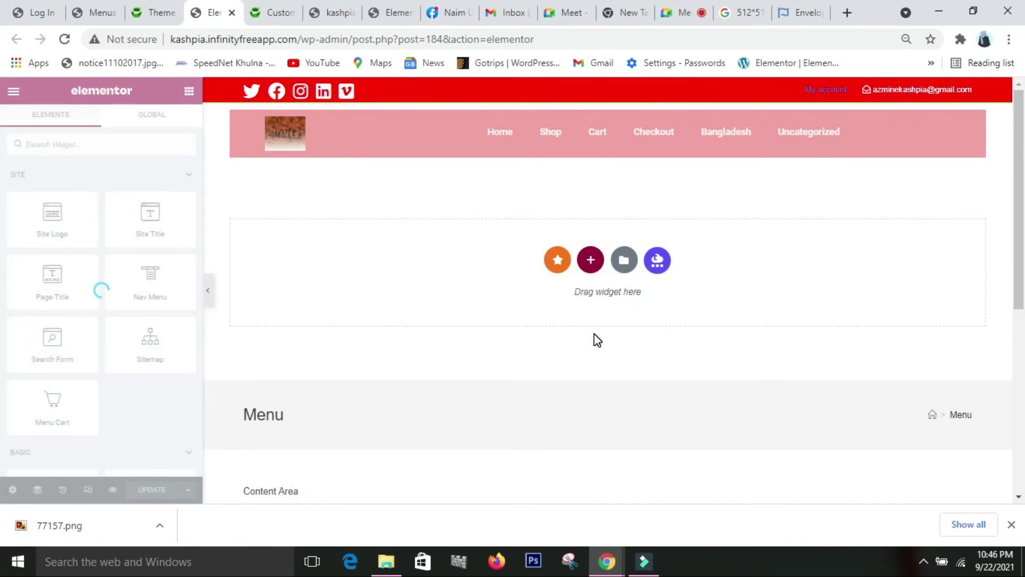
scroll(404, 449, "down", 1)
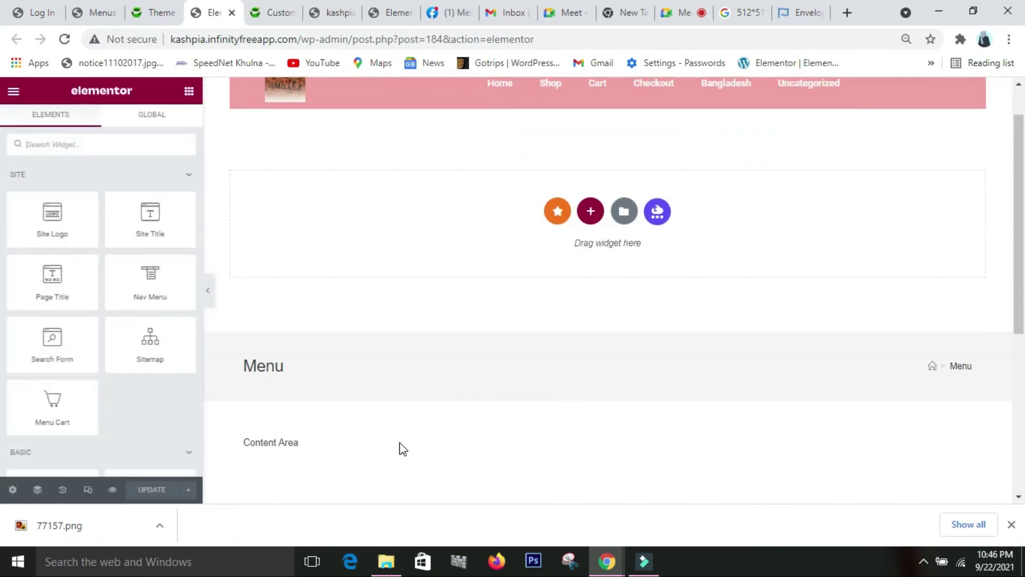
scroll(91, 360, "down", 5)
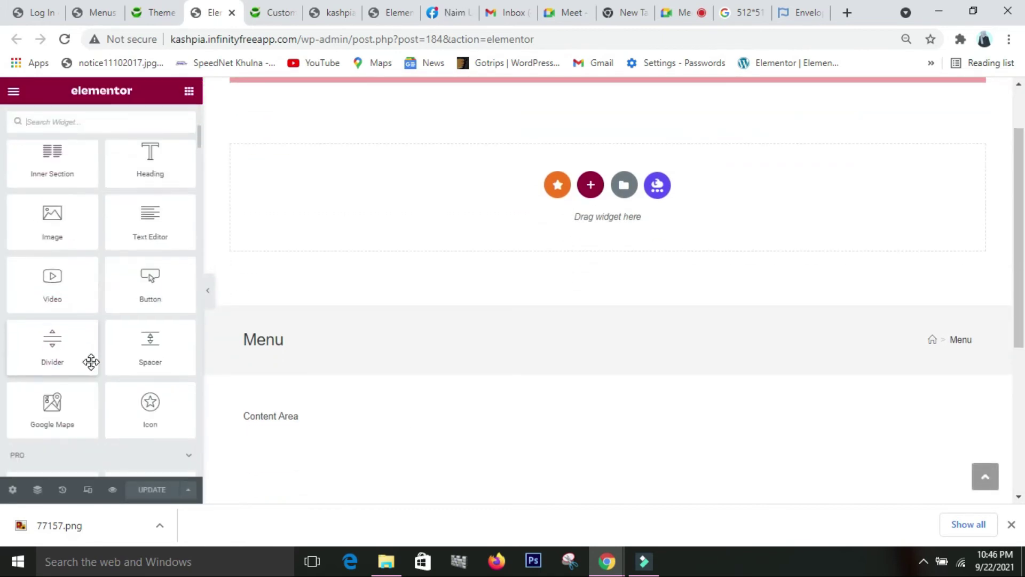
scroll(91, 362, "down", 10)
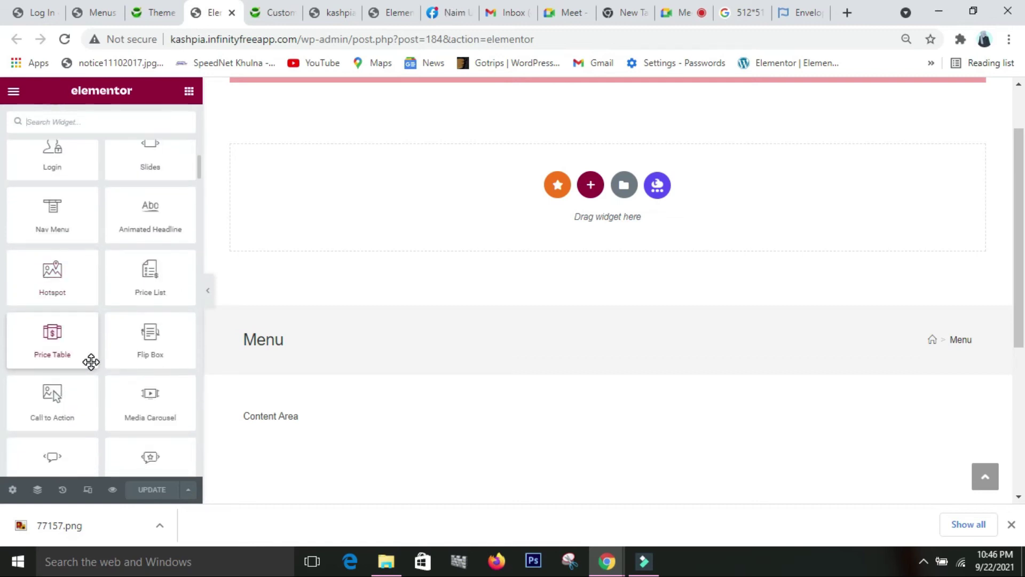
scroll(91, 355, "down", 12)
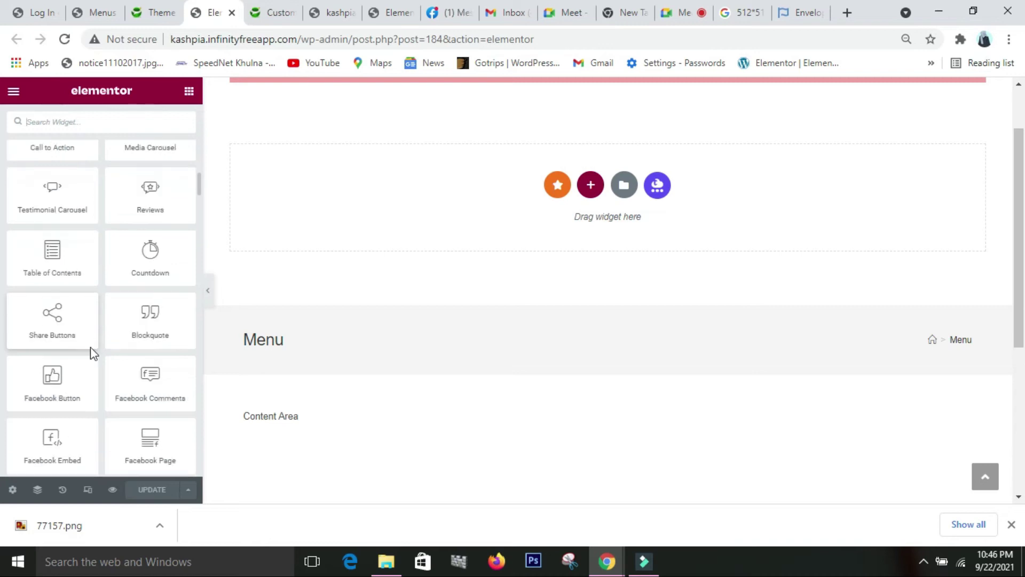
scroll(91, 353, "down", 4)
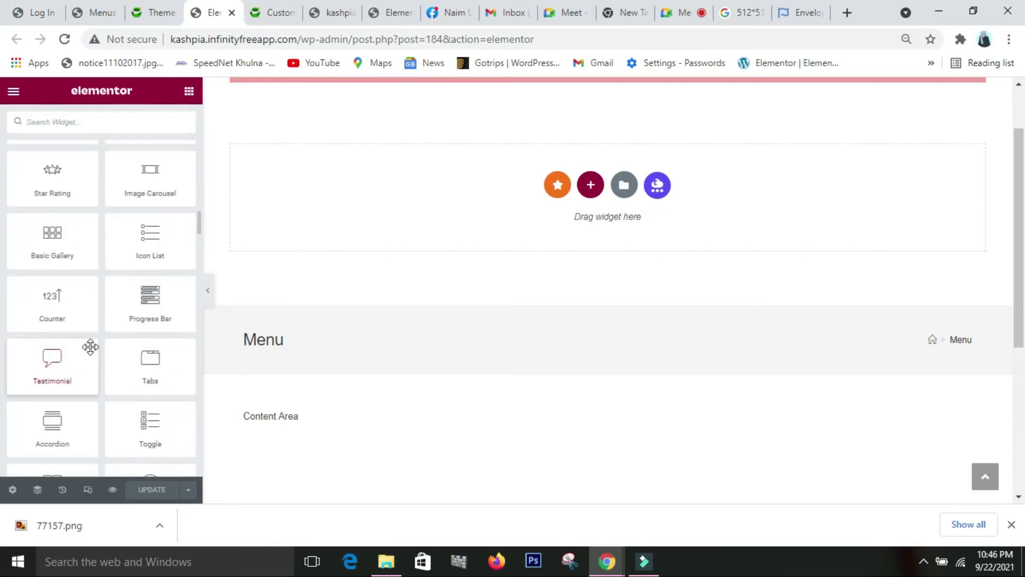
scroll(90, 347, "down", 3)
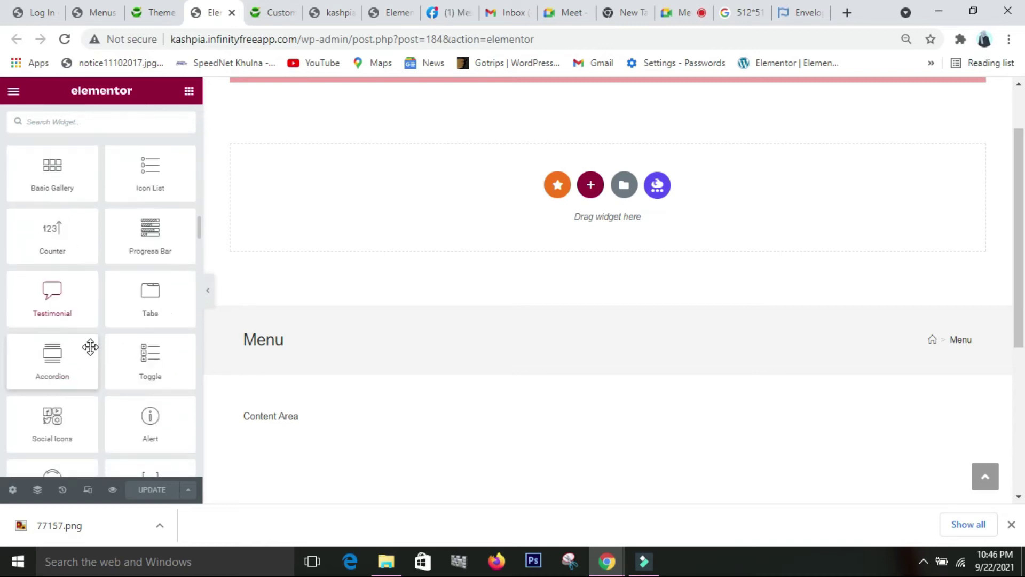
scroll(91, 347, "up", 3)
scroll(90, 347, "up", 20)
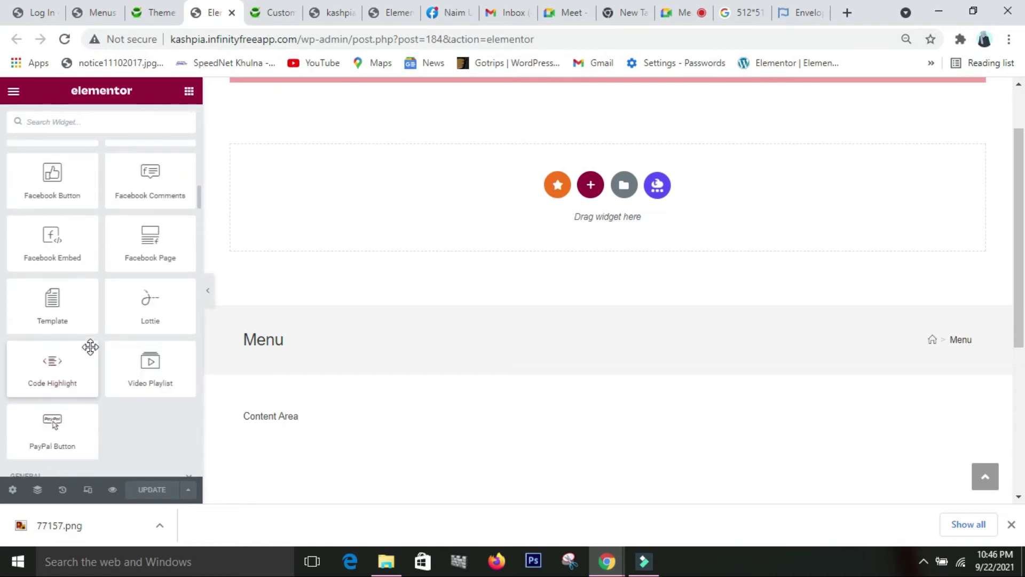
scroll(120, 223, "up", 5)
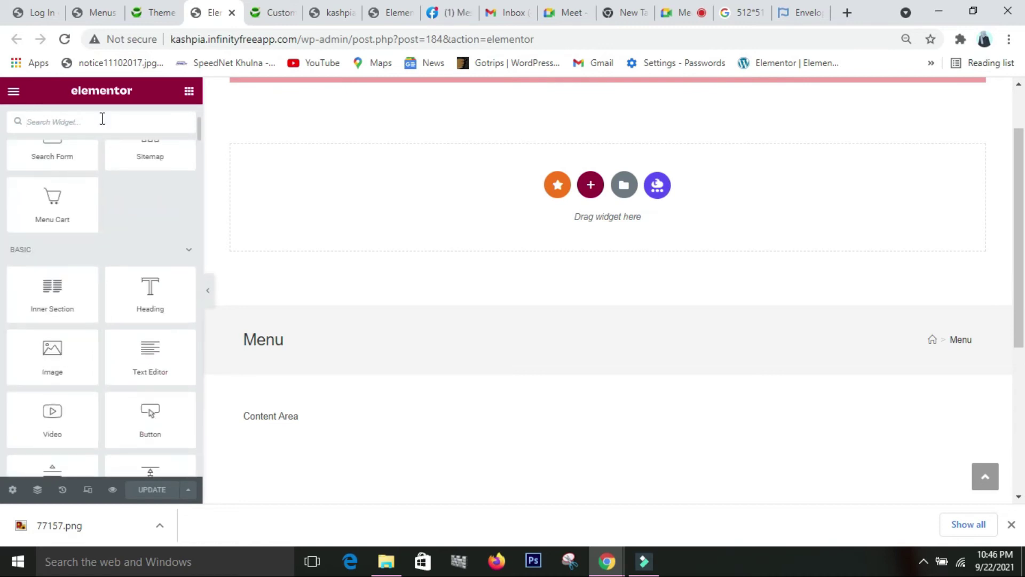
- Search the widget list for 'anch', then clear the search
left_click(93, 122)
type("anch")
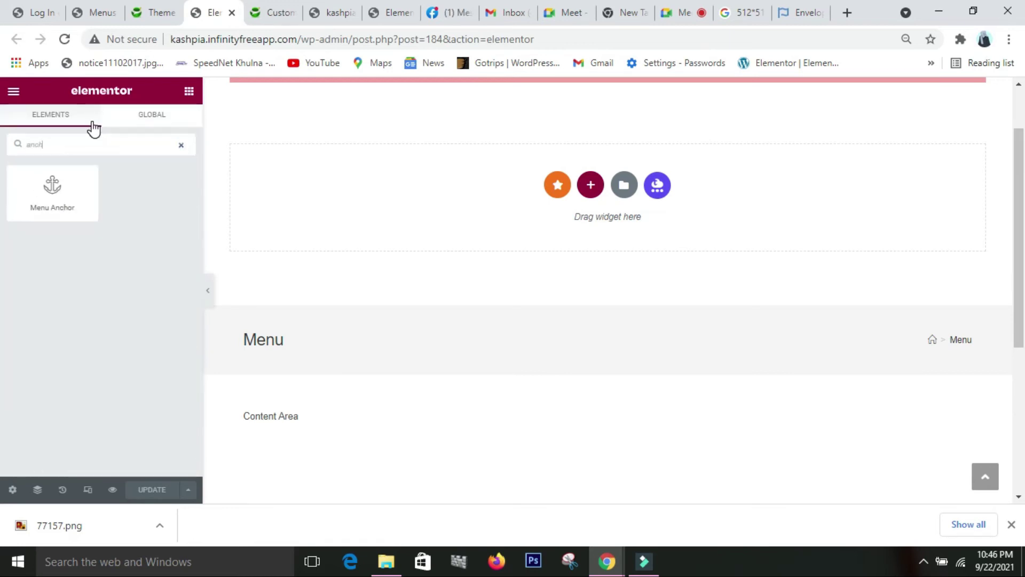
key("BackSpace")
key("BackSpace")
key("BackSpace")
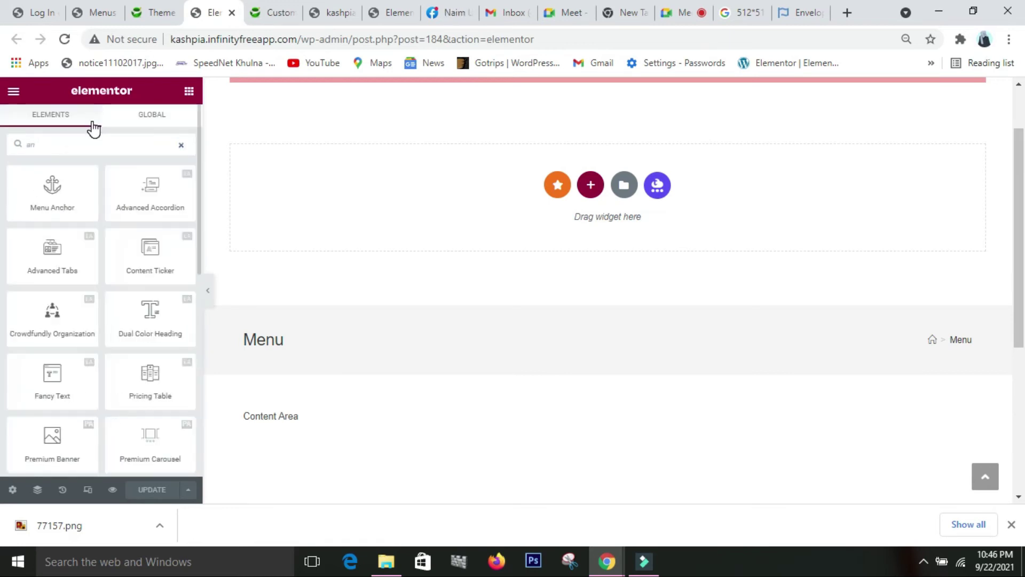
key("BackSpace")
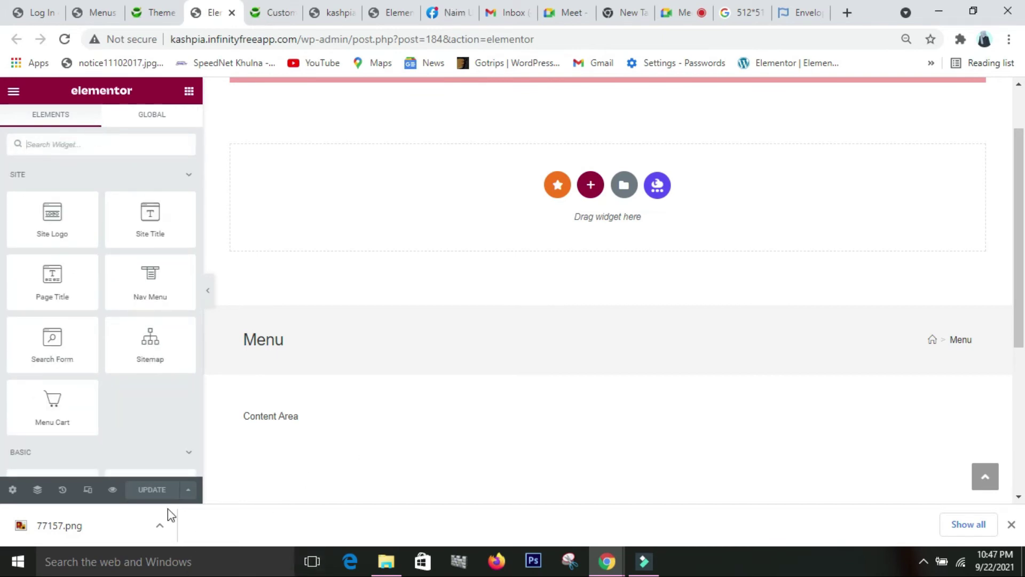
- Delete the Include Entire Site display condition and save and close the conditions
left_click(189, 490)
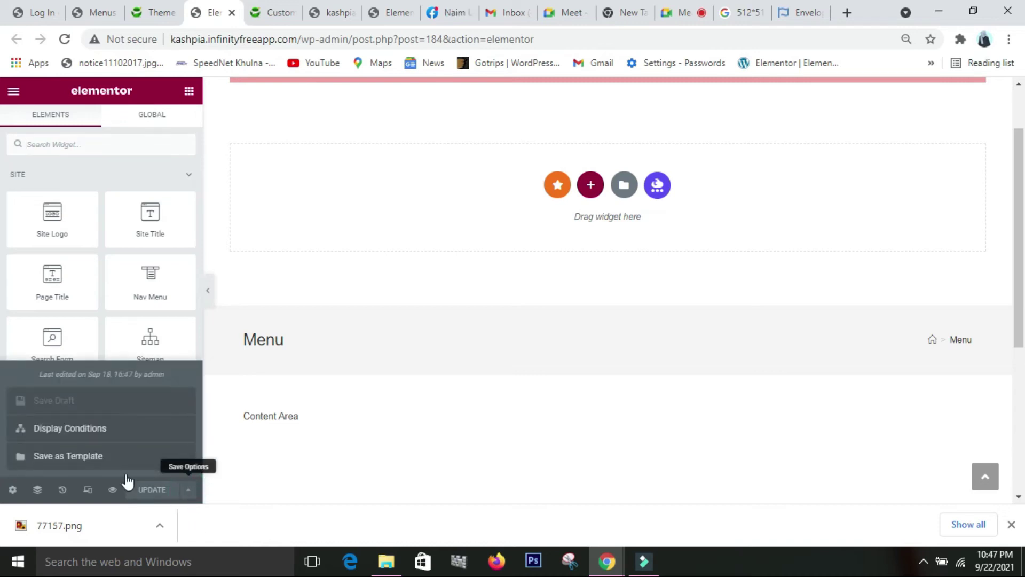
left_click(88, 430)
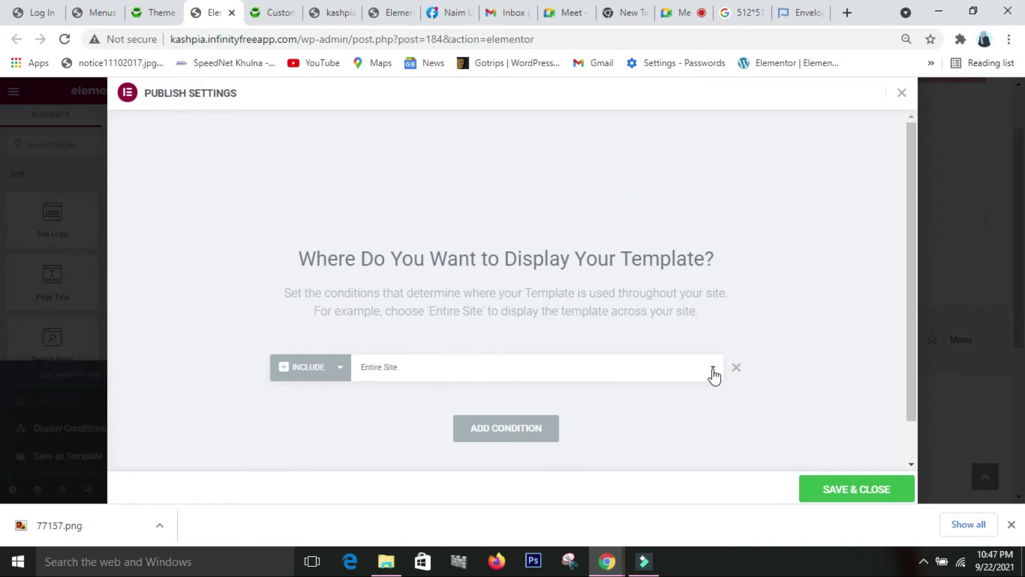
left_click(737, 368)
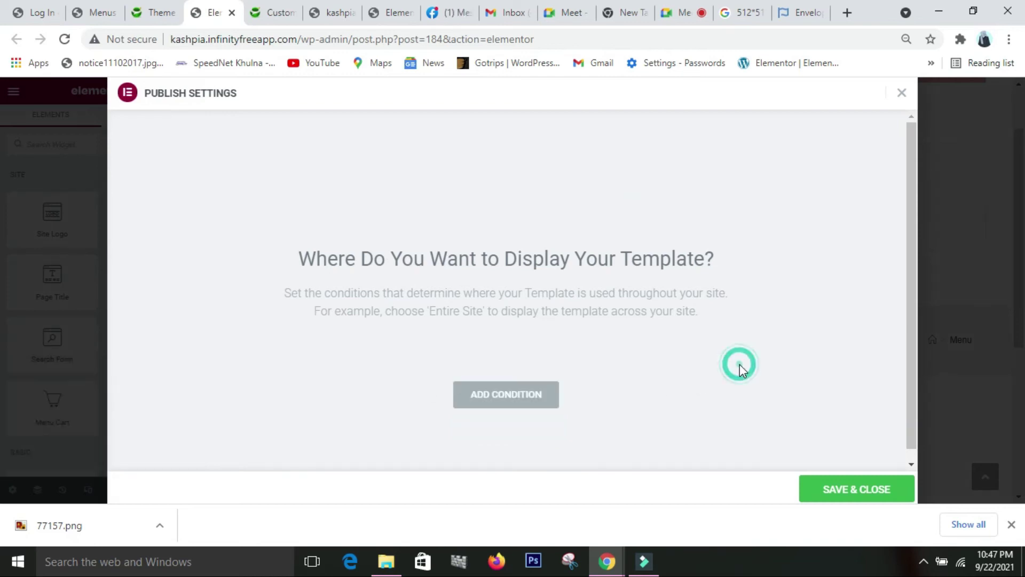
left_click(840, 501)
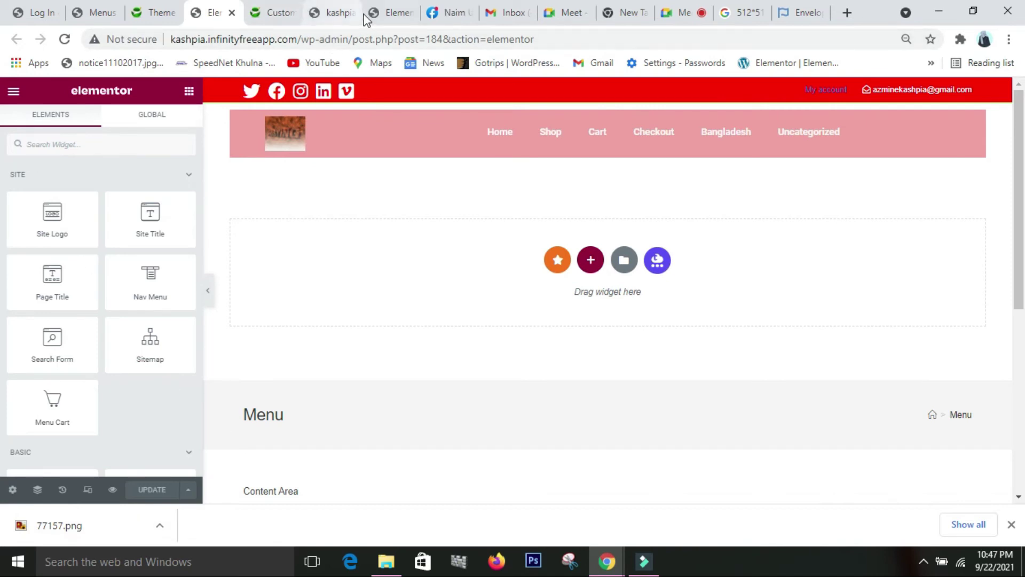
- Reload the live home page to confirm the red social top bar, then return to the Menu header template
left_click(338, 15)
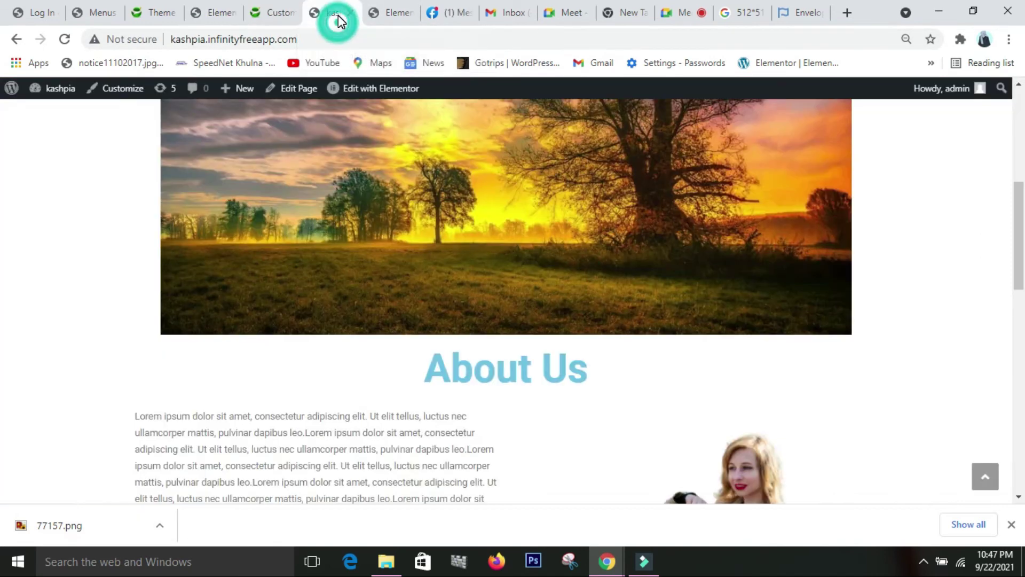
left_click(63, 39)
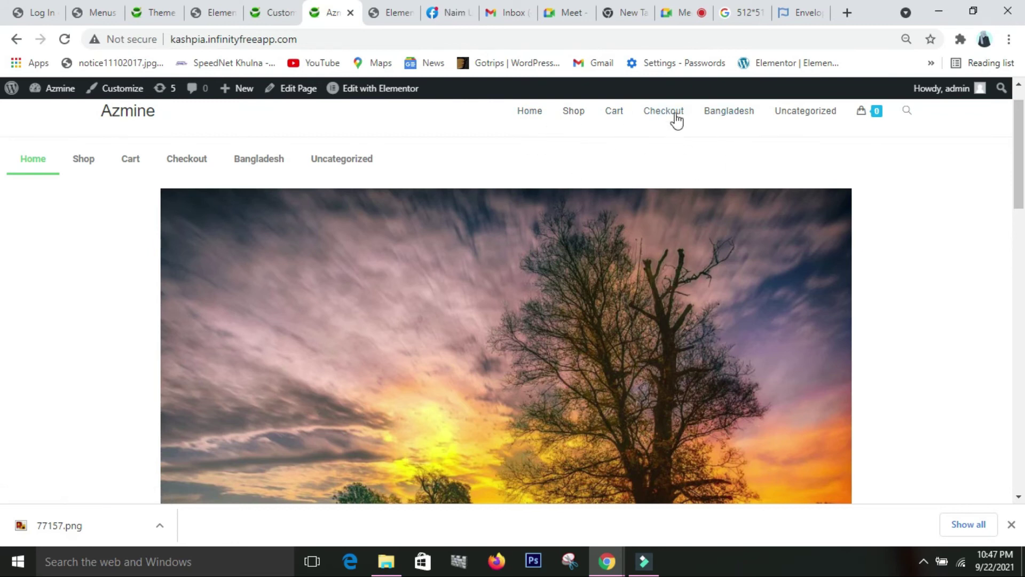
left_click(536, 114)
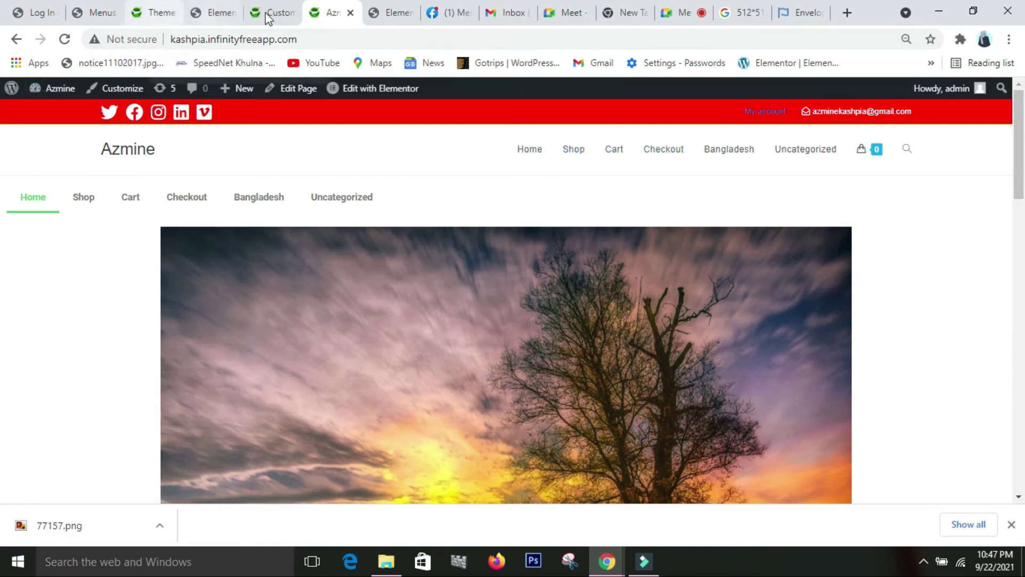
left_click(381, 17)
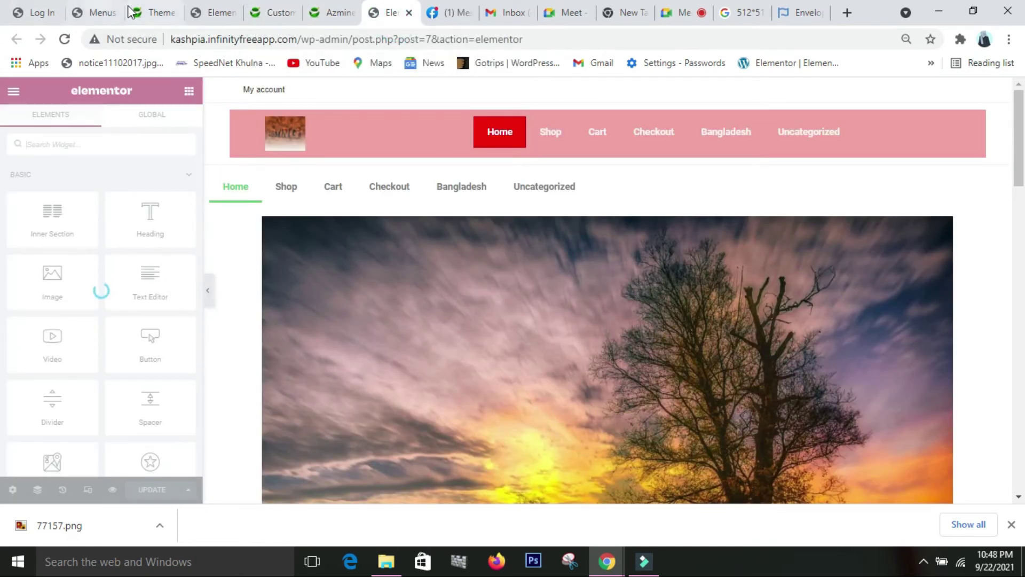
left_click(210, 11)
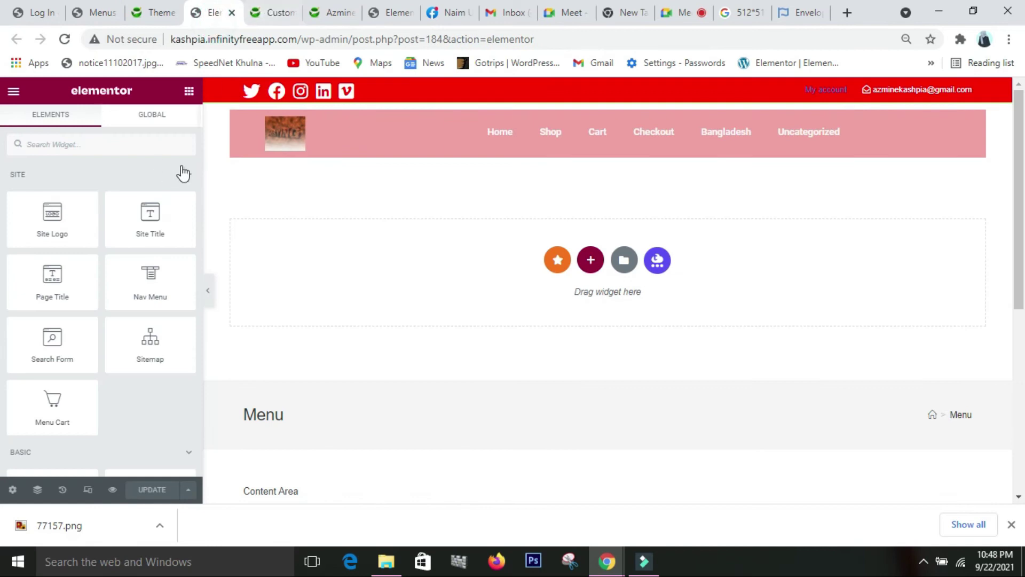
- Publish the unsaved Customizer header changes and reload the Customizer to see OceanWP's header
left_click(160, 13)
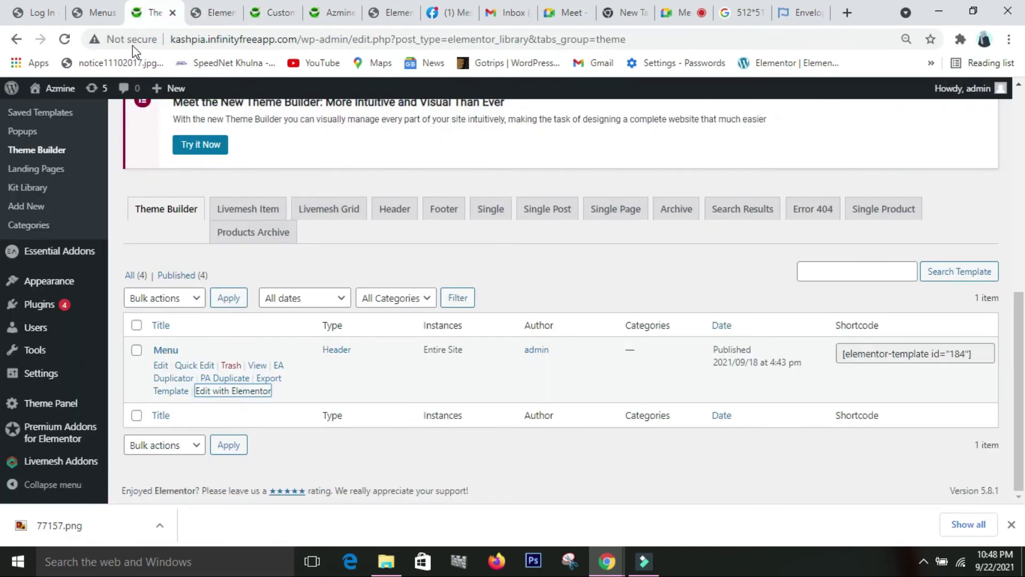
left_click(91, 12)
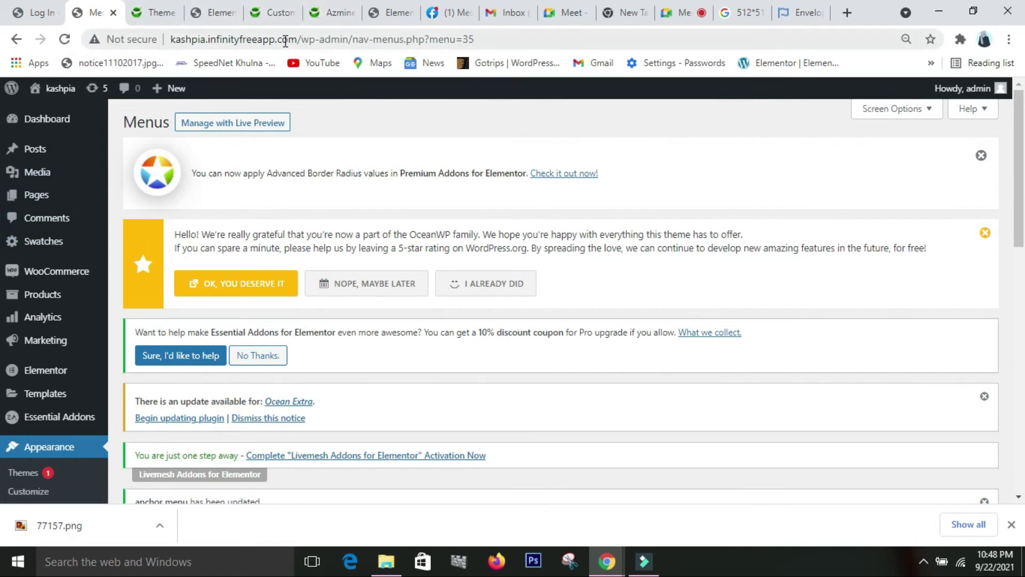
left_click(281, 16)
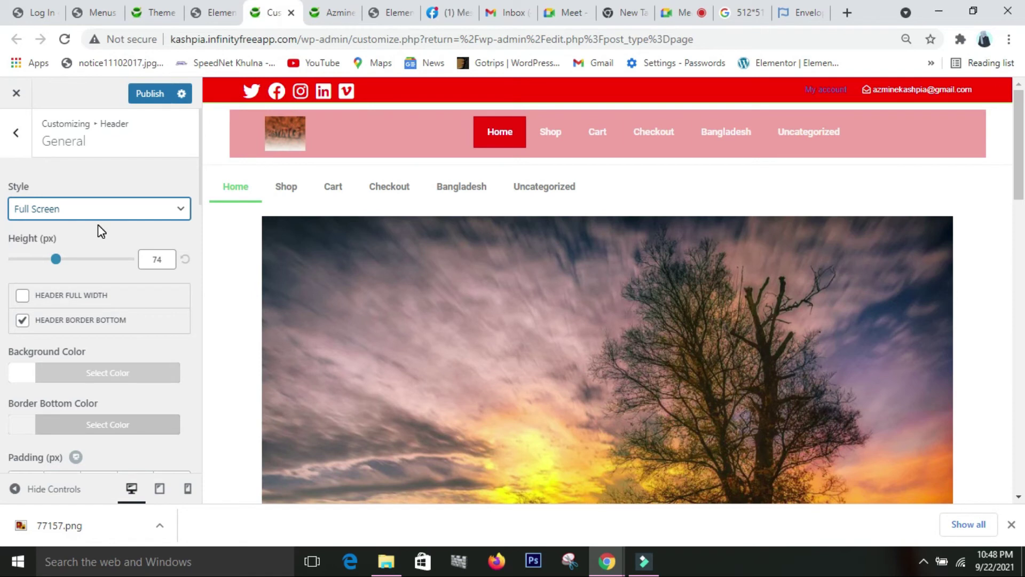
left_click(65, 40)
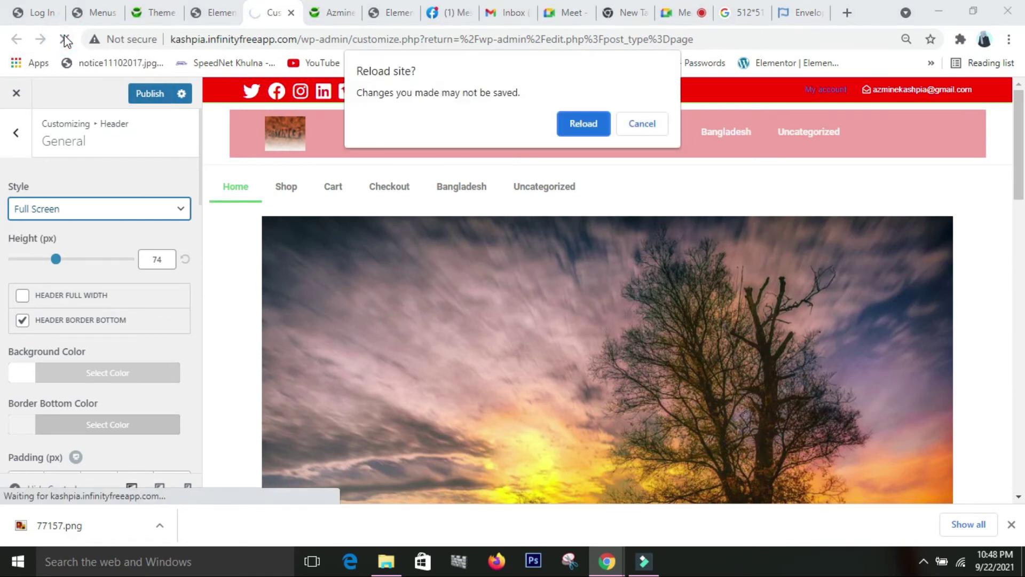
left_click(643, 126)
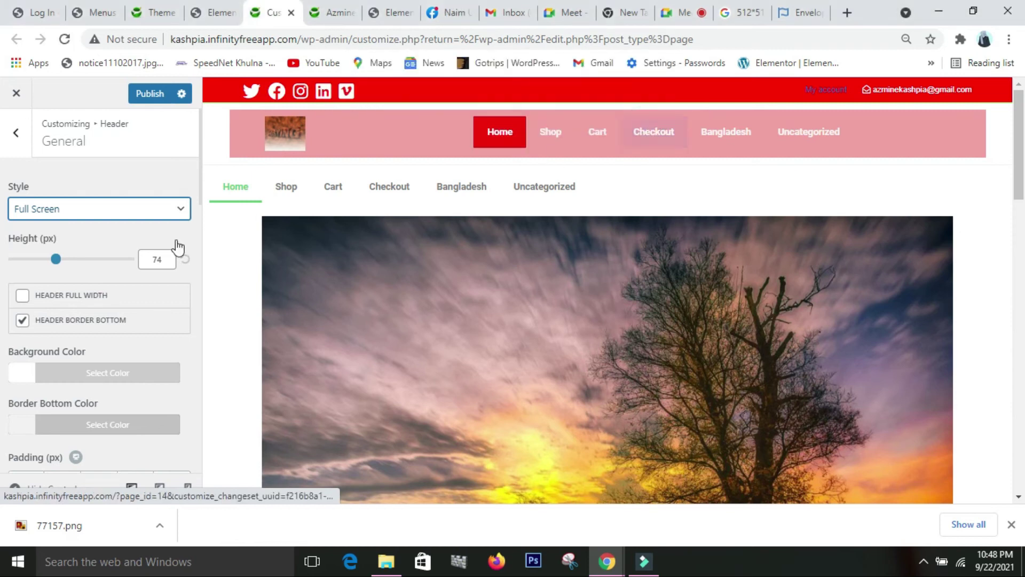
left_click(145, 96)
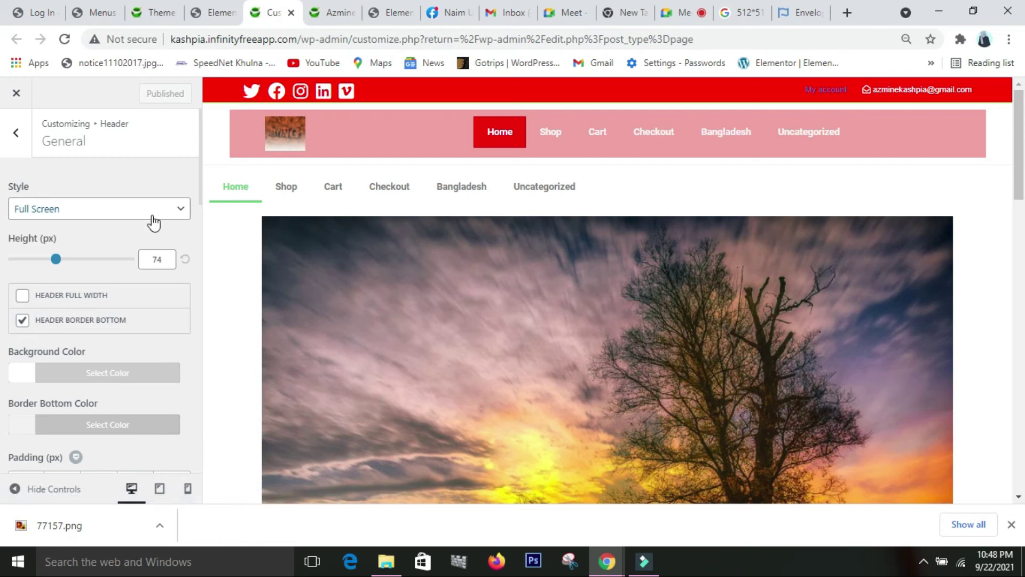
left_click(72, 47)
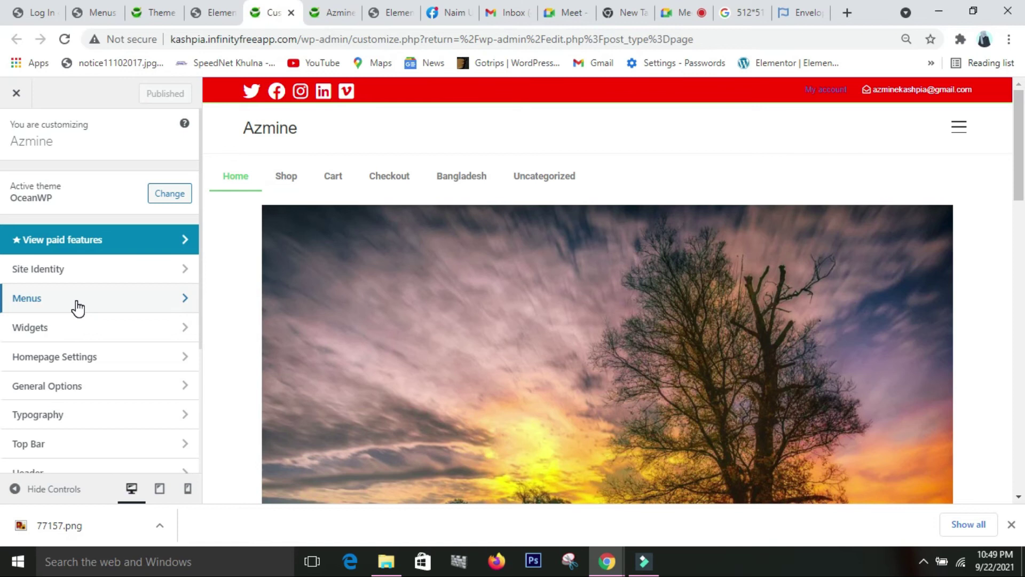
- Open Header > General, showing Full Screen style and 74 px height, and expand the Style dropdown
scroll(78, 308, "down", 3)
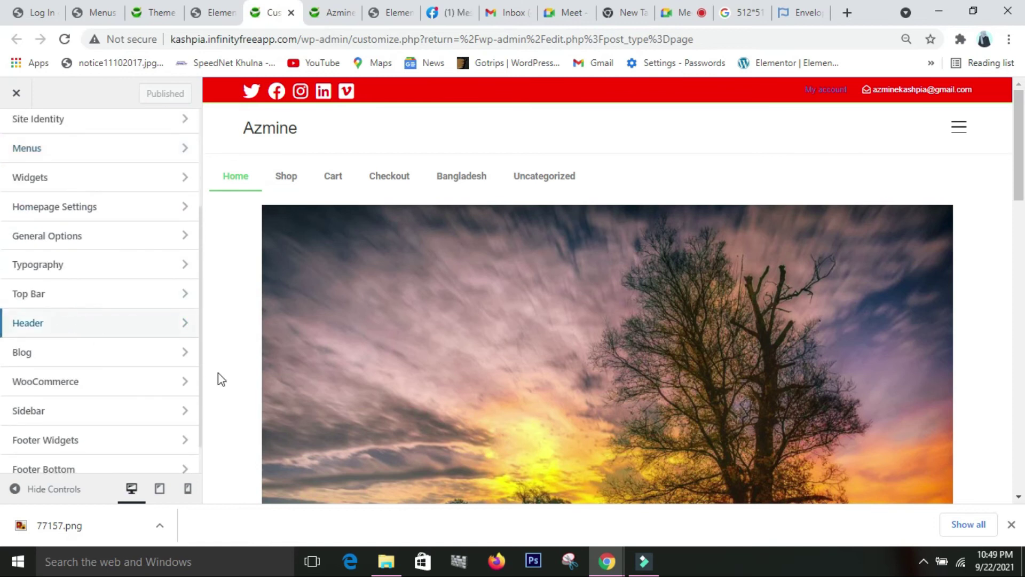
left_click(115, 325)
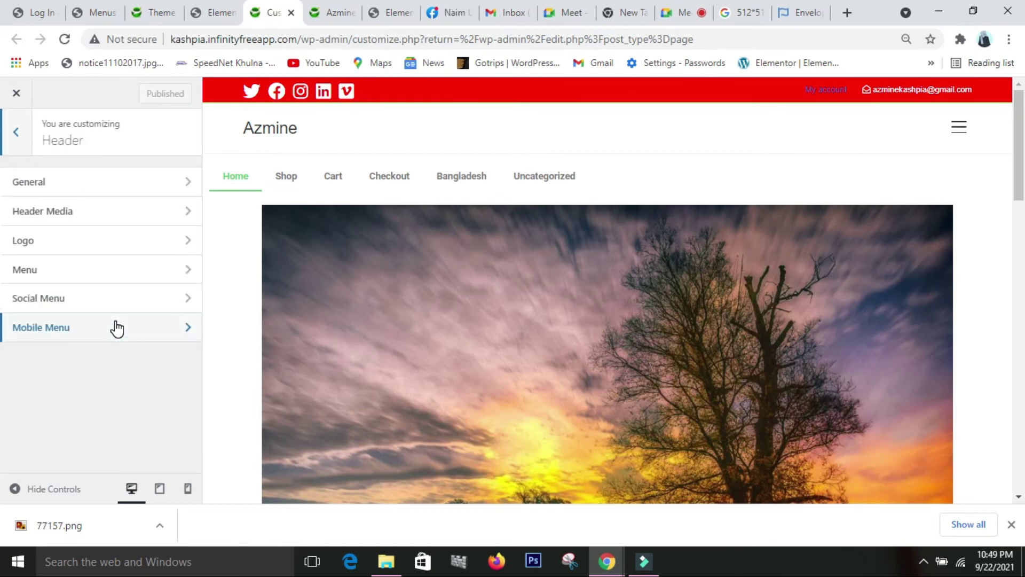
left_click(92, 280)
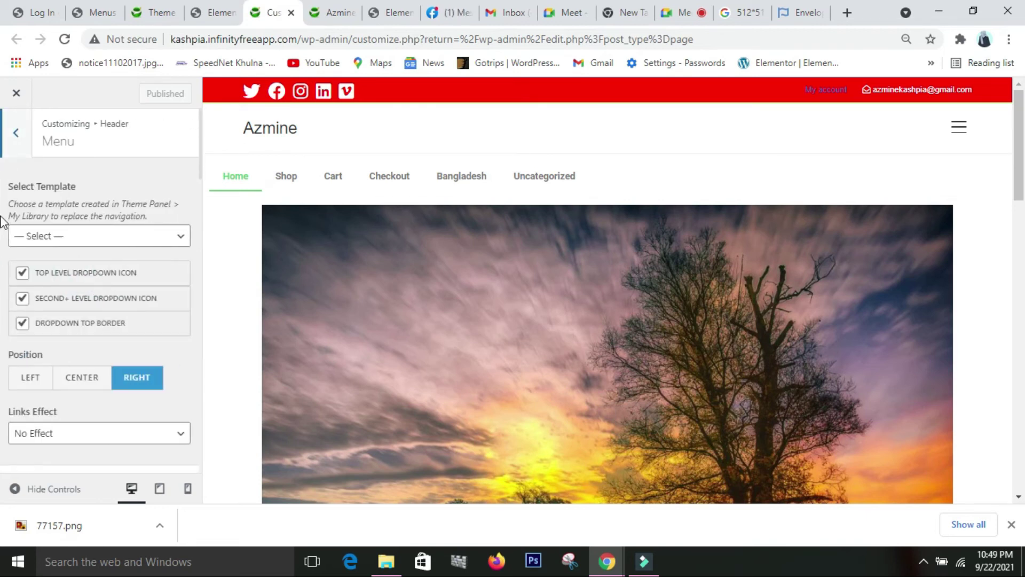
left_click(22, 139)
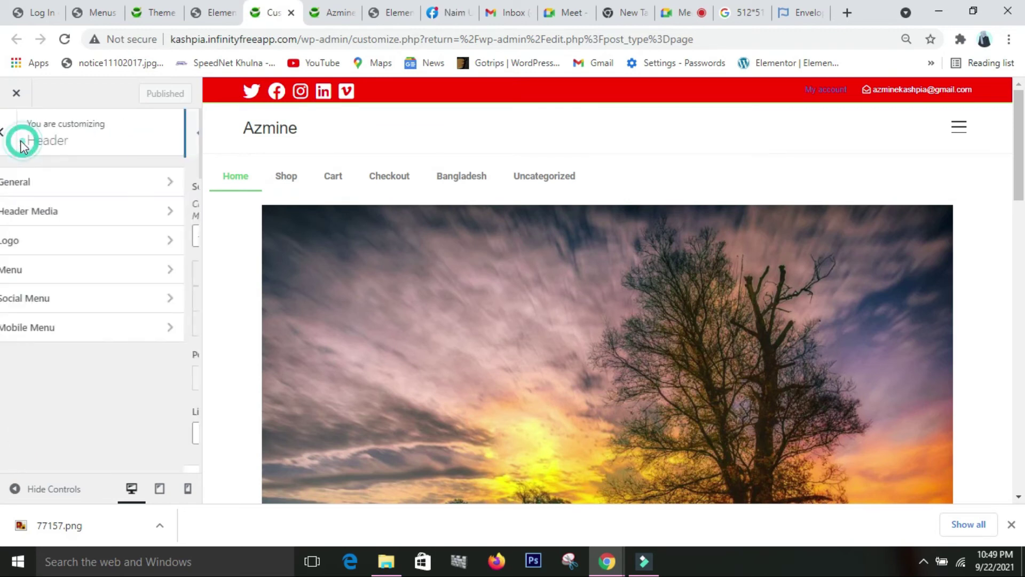
left_click(102, 190)
scroll(103, 303, "down", 2)
scroll(104, 303, "up", 2)
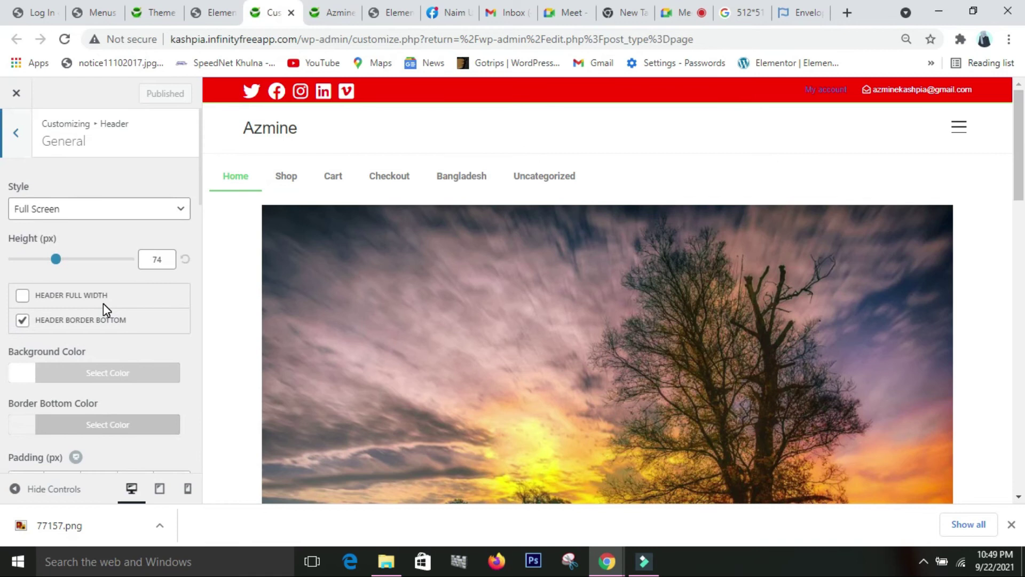
left_click(157, 210)
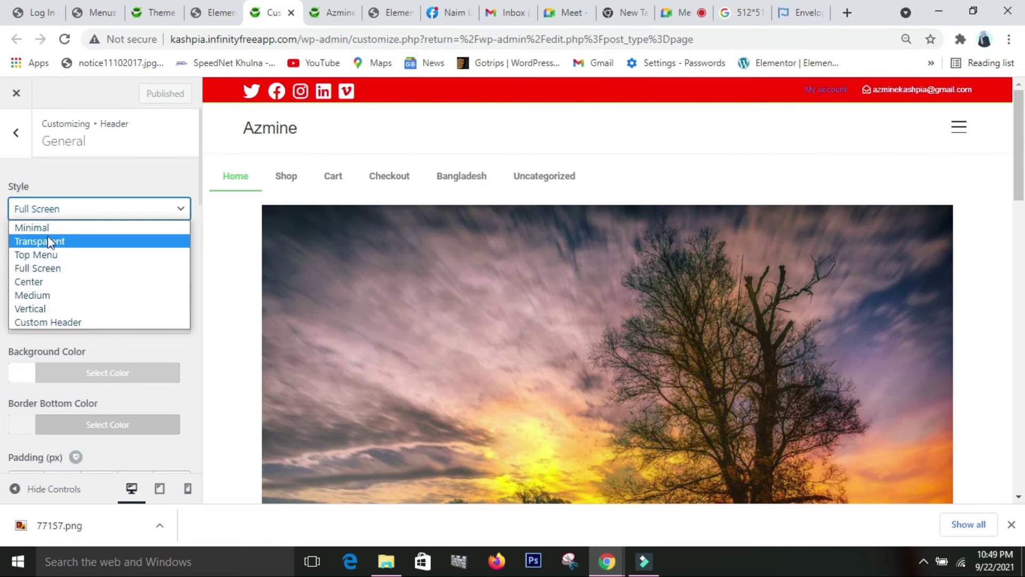
- Change the header style from Full Screen to Center, then to Transparent
left_click(80, 270)
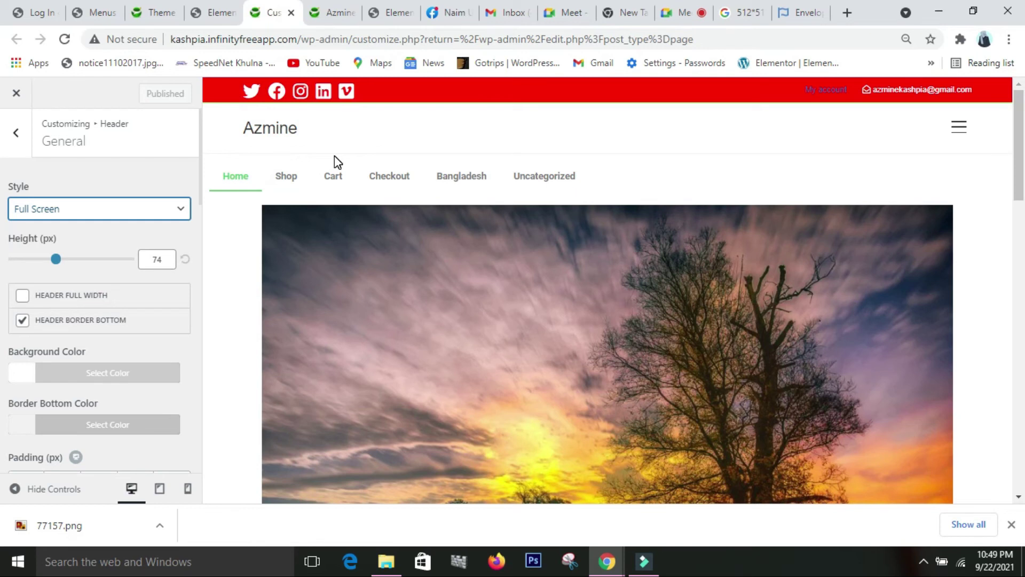
left_click(168, 210)
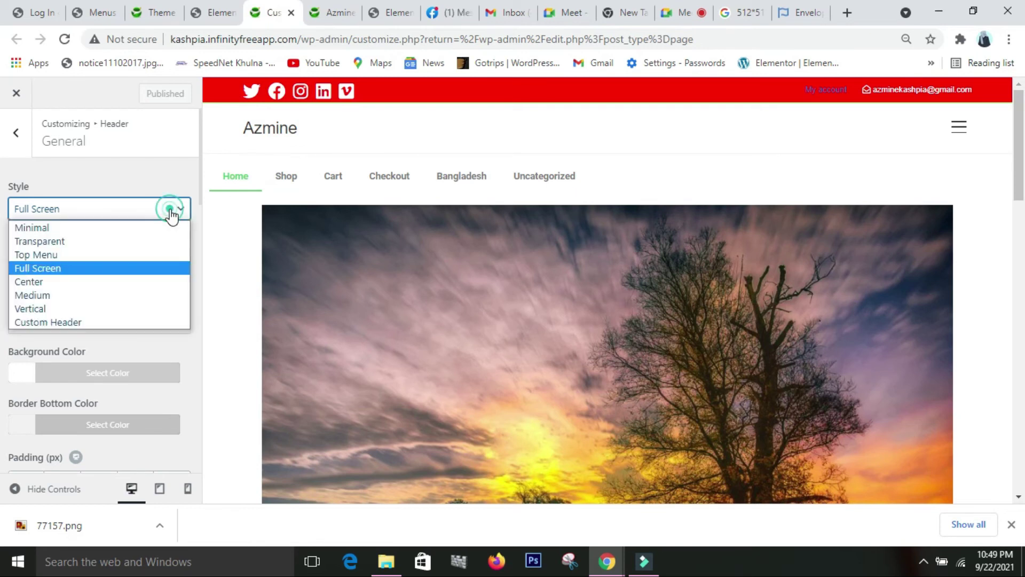
left_click(74, 283)
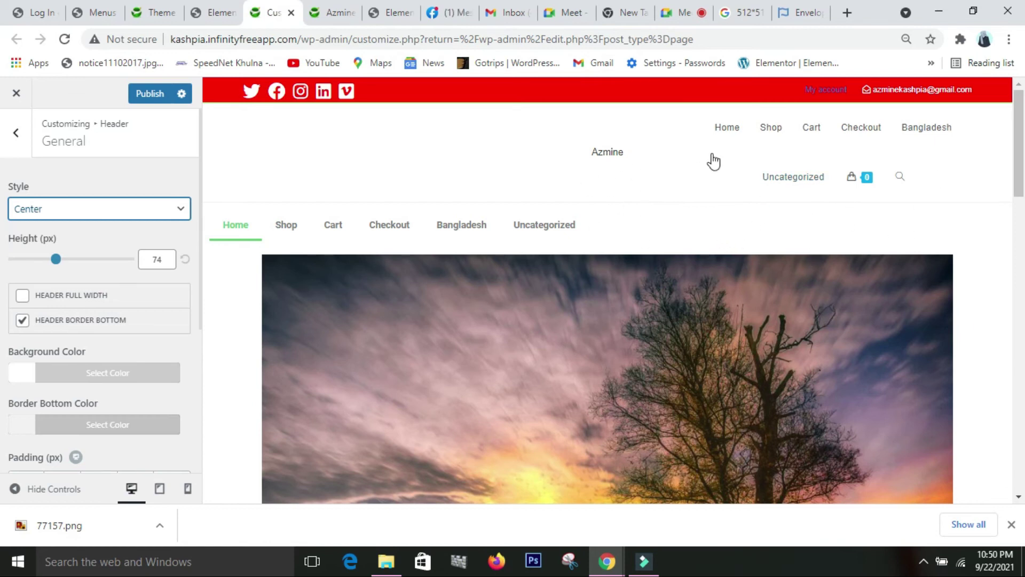
left_click(179, 219)
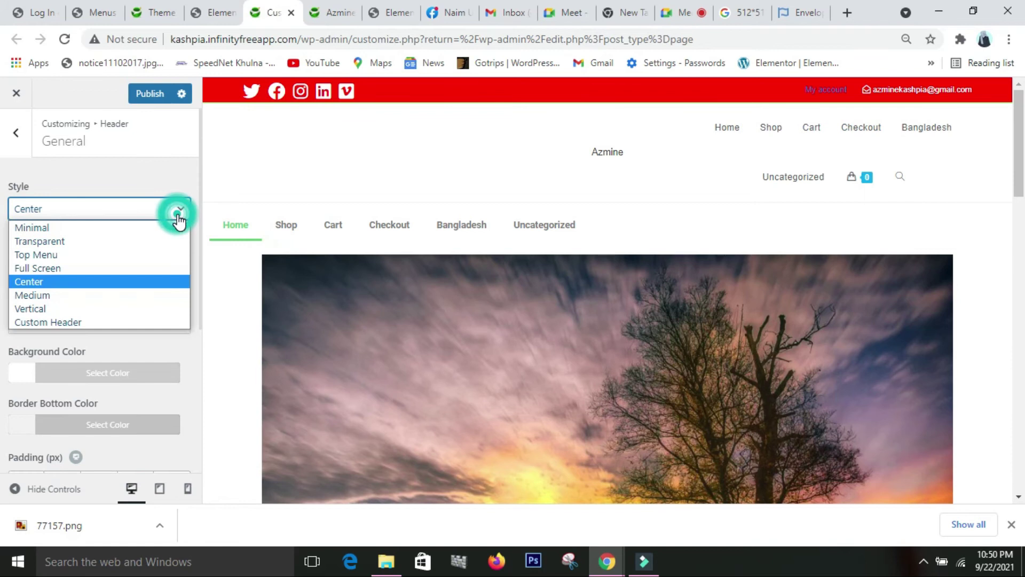
left_click(62, 243)
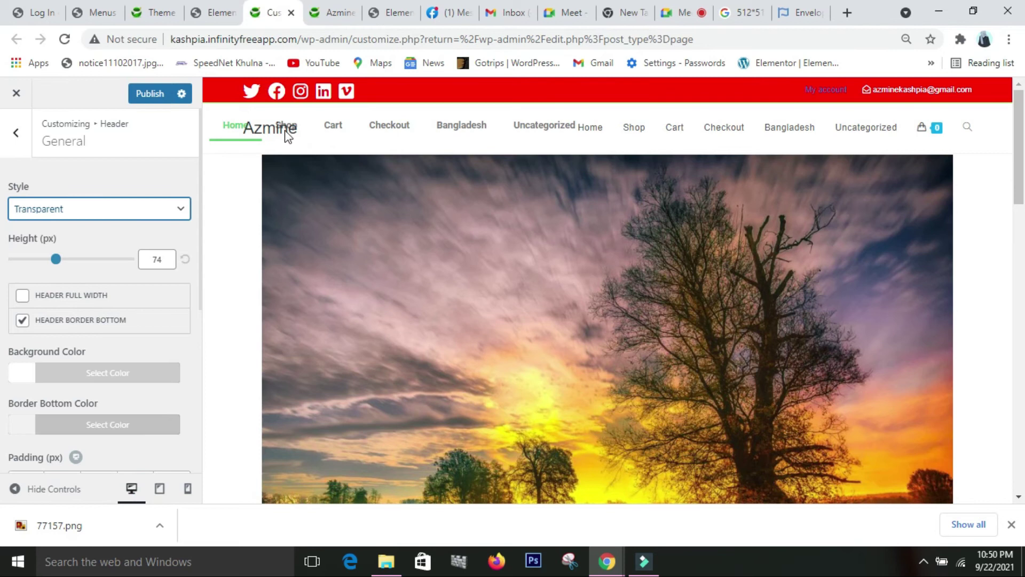
- Delete the Elementor navigation menu section below the header and reload the Customizer, discarding changes
left_click(395, 12)
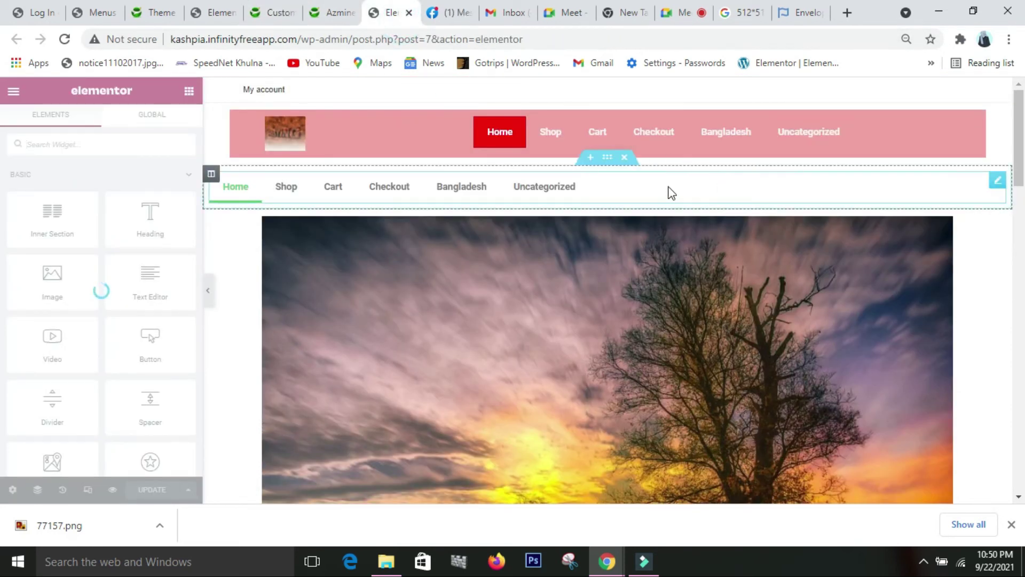
left_click(625, 158)
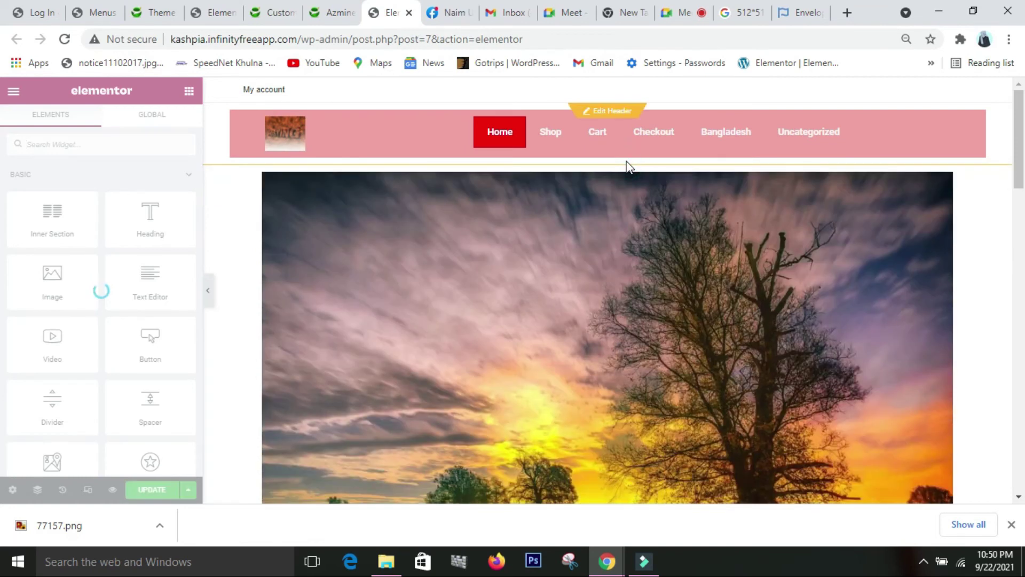
left_click(280, 20)
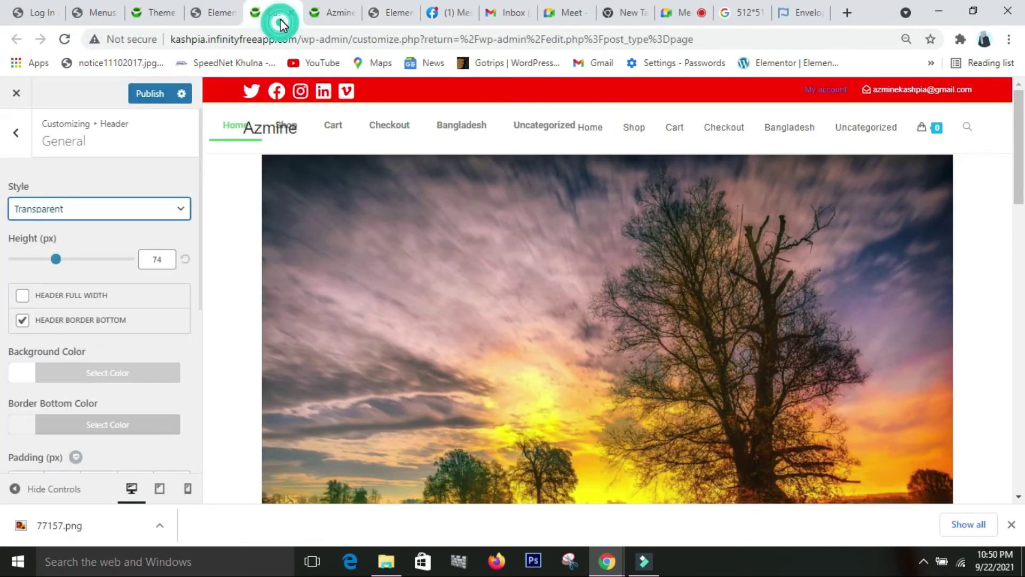
left_click(64, 40)
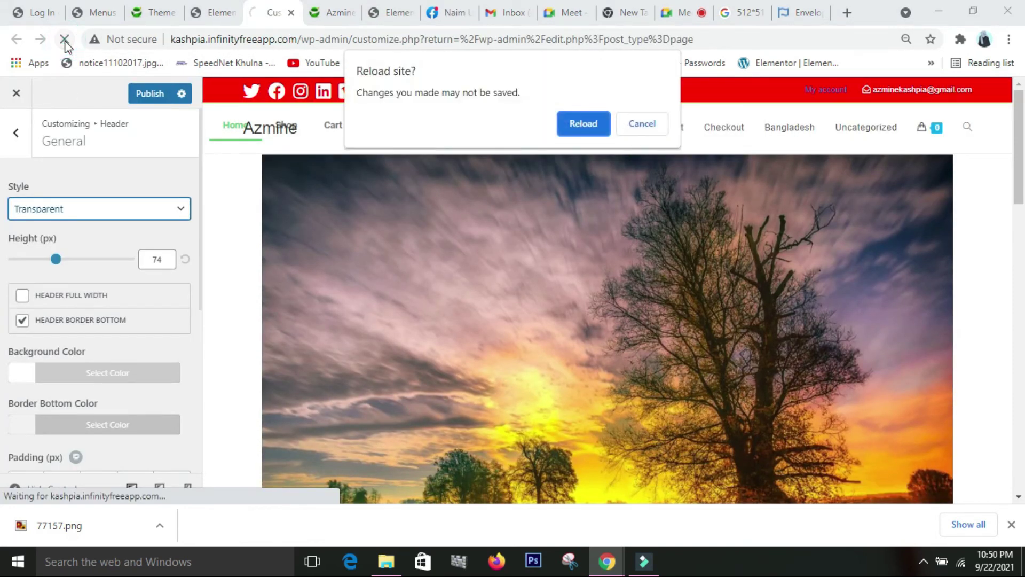
left_click(577, 134)
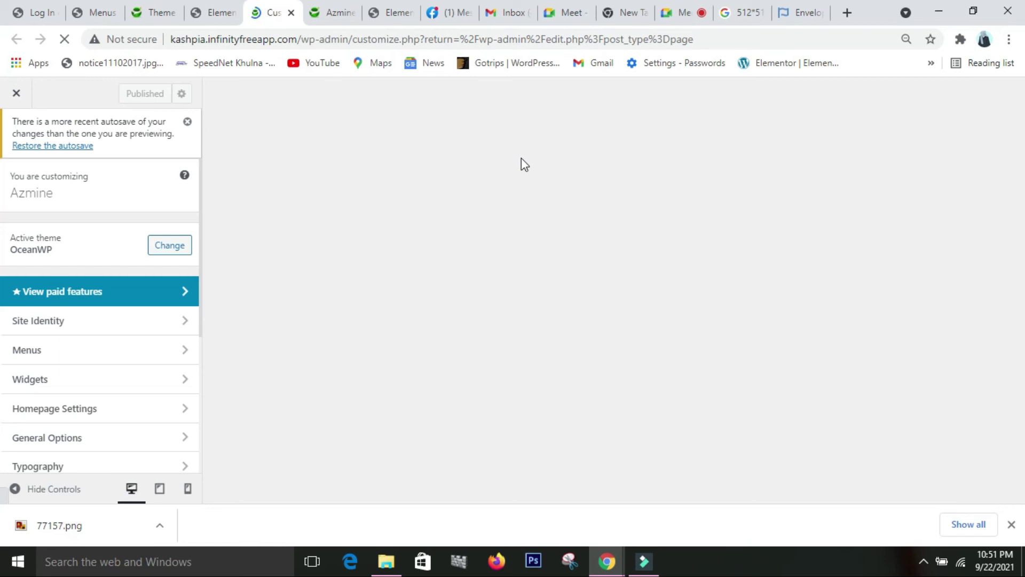
- Compare the header across the Elementor editors, the live site and the Customizer preview
left_click(209, 17)
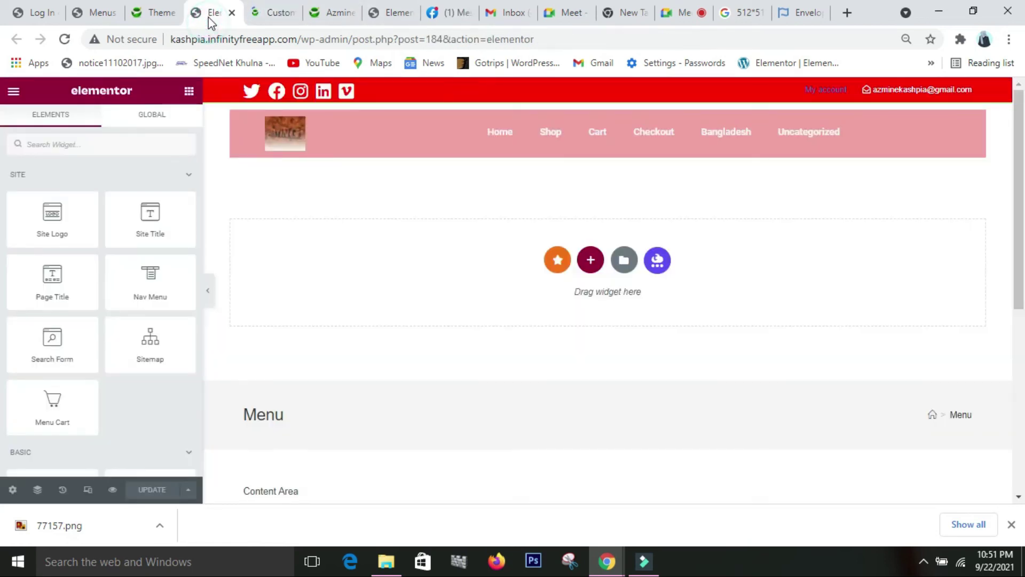
left_click(277, 16)
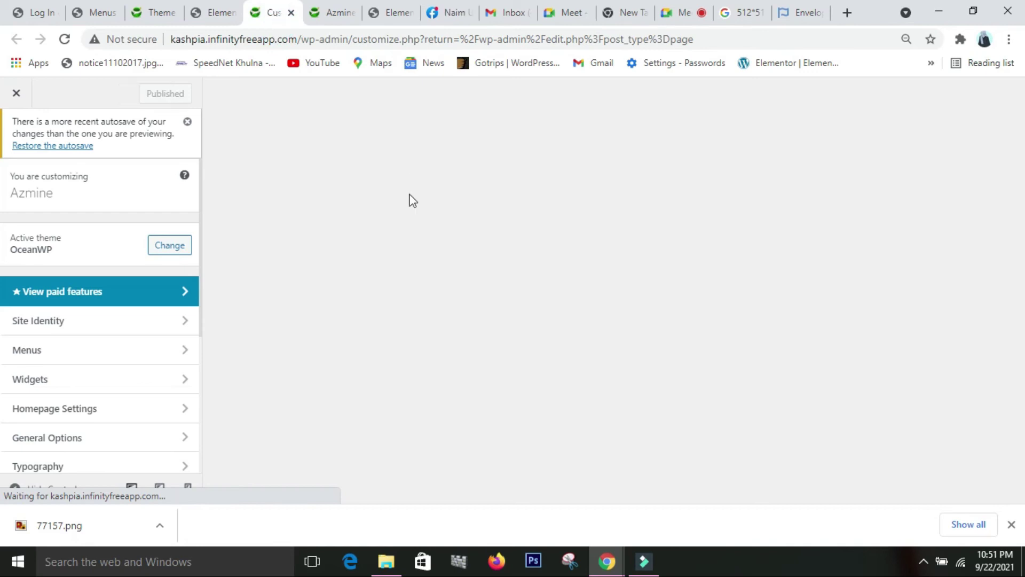
left_click(392, 15)
left_click(327, 12)
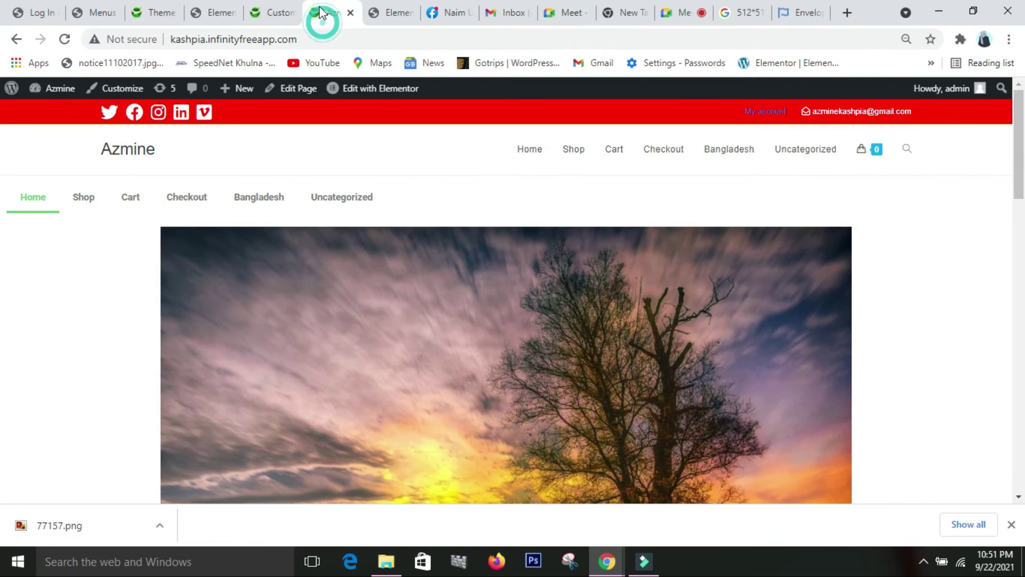
left_click(267, 15)
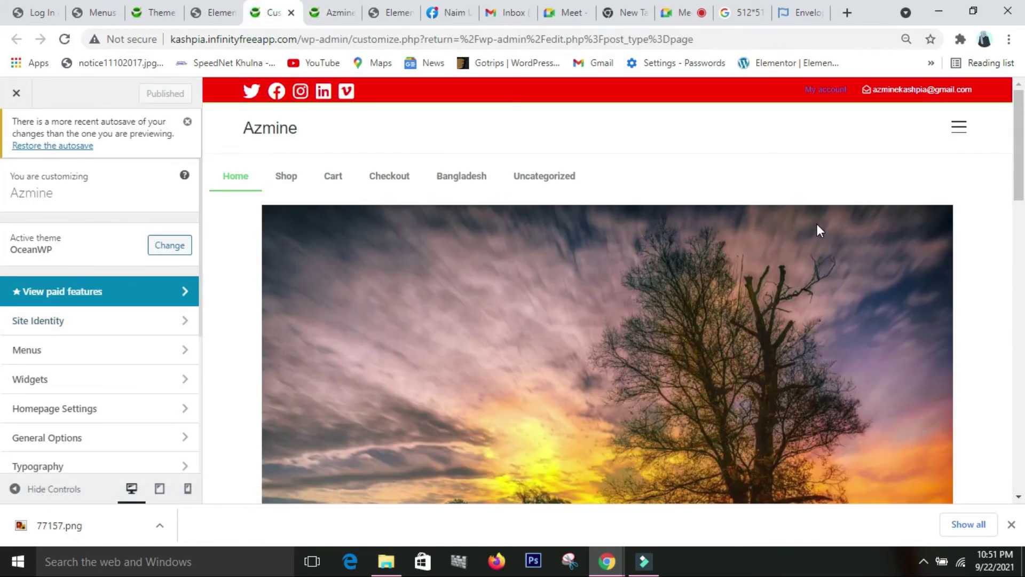
scroll(817, 223, "down", 2)
scroll(817, 223, "up", 2)
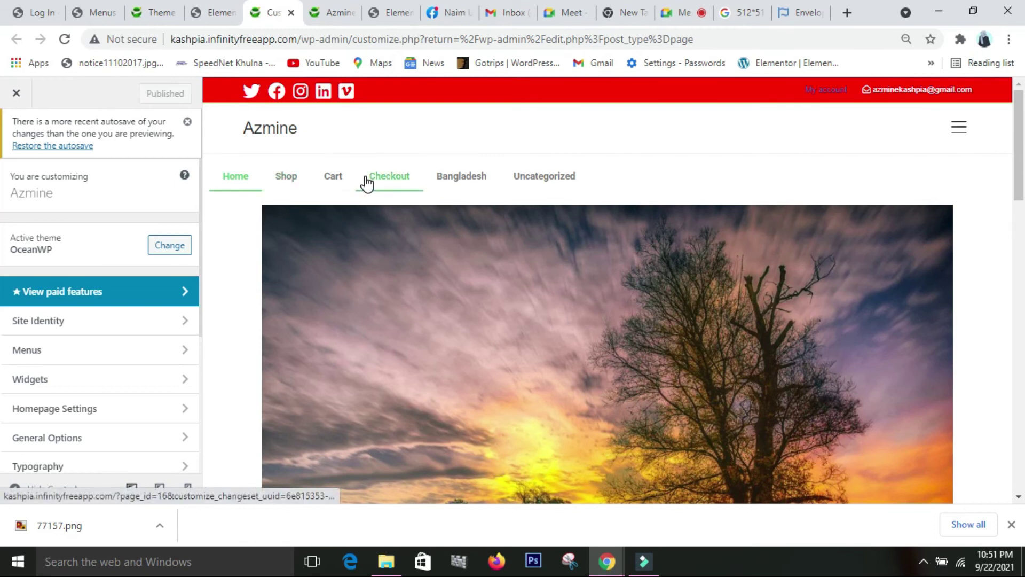
left_click(401, 17)
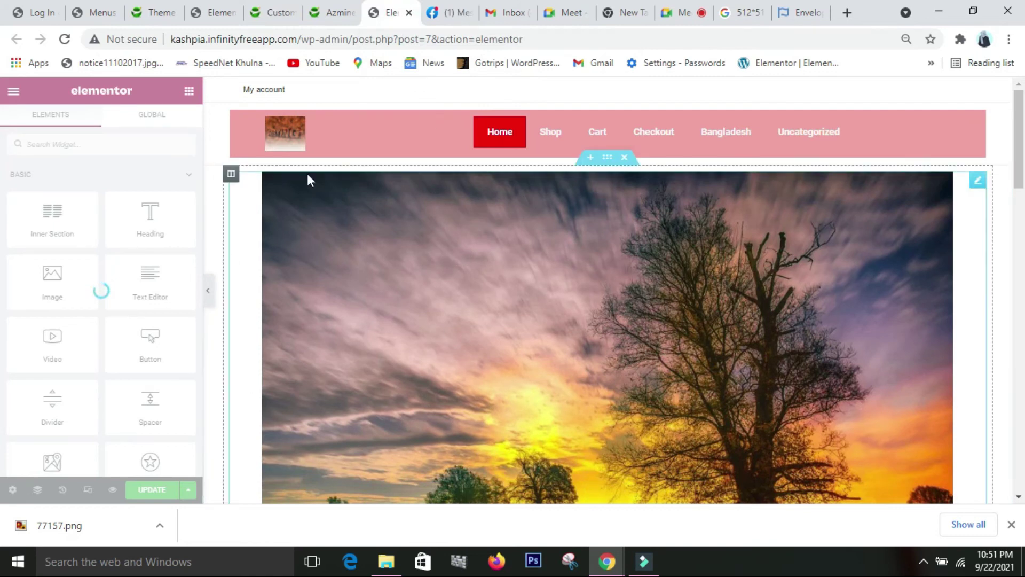
left_click(273, 14)
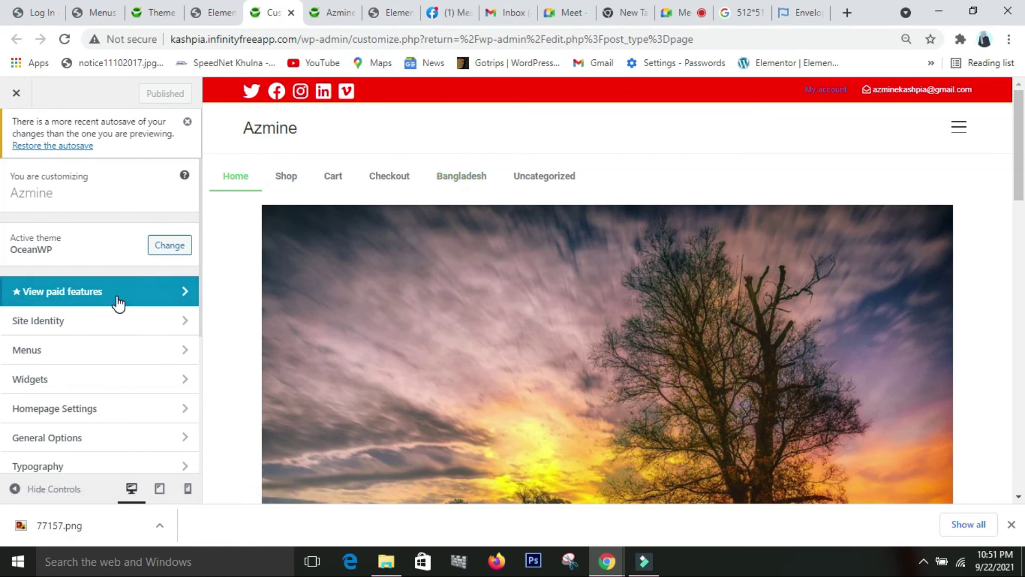
scroll(117, 303, "down", 3)
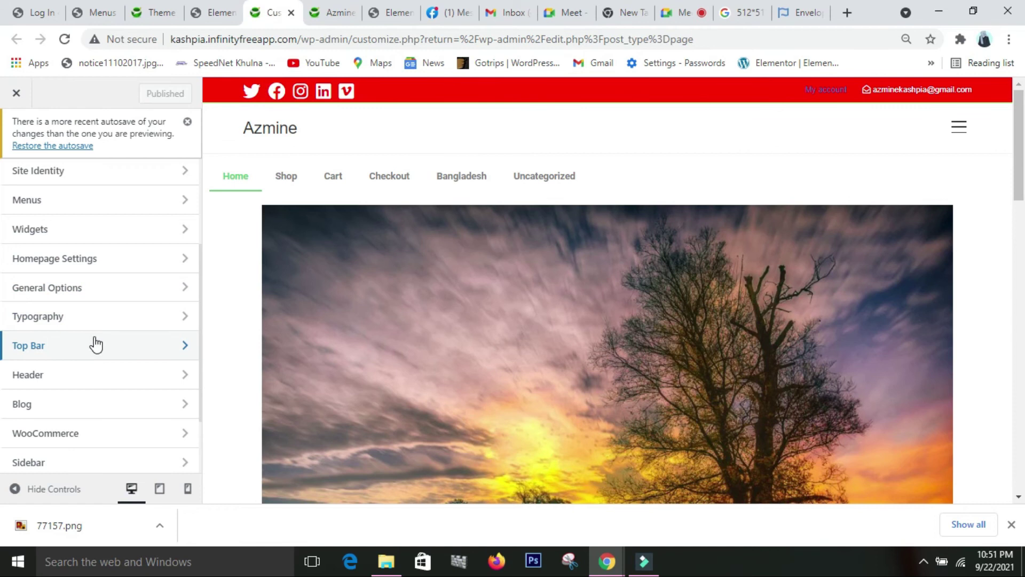
- Open Header > General and set the header style to Transparent
left_click(92, 376)
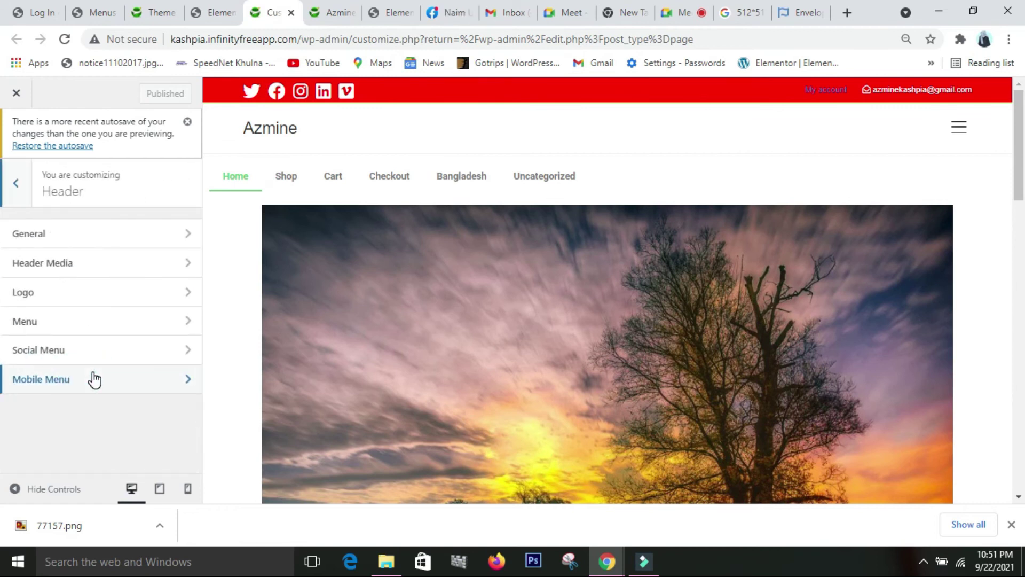
left_click(101, 236)
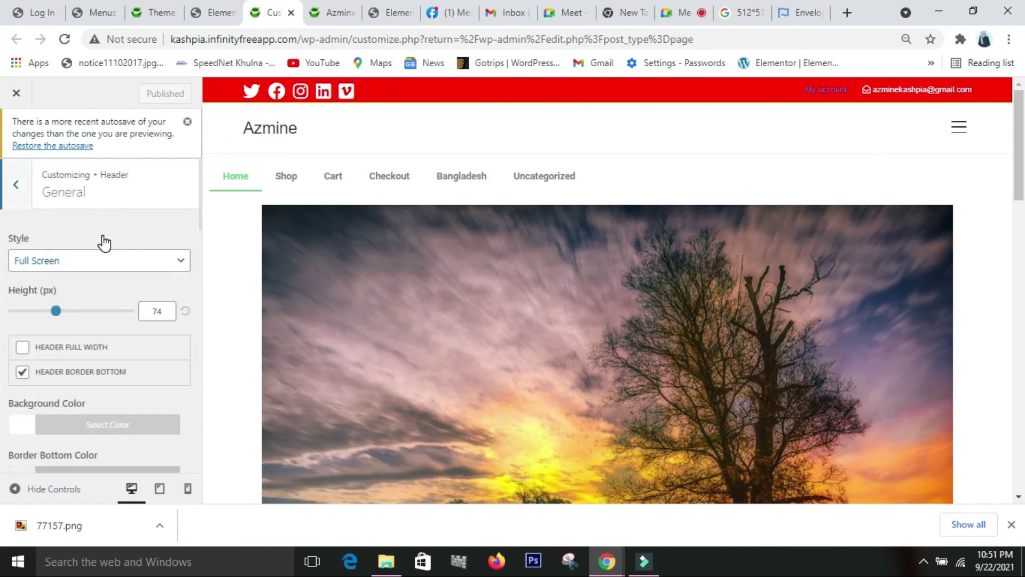
left_click(134, 263)
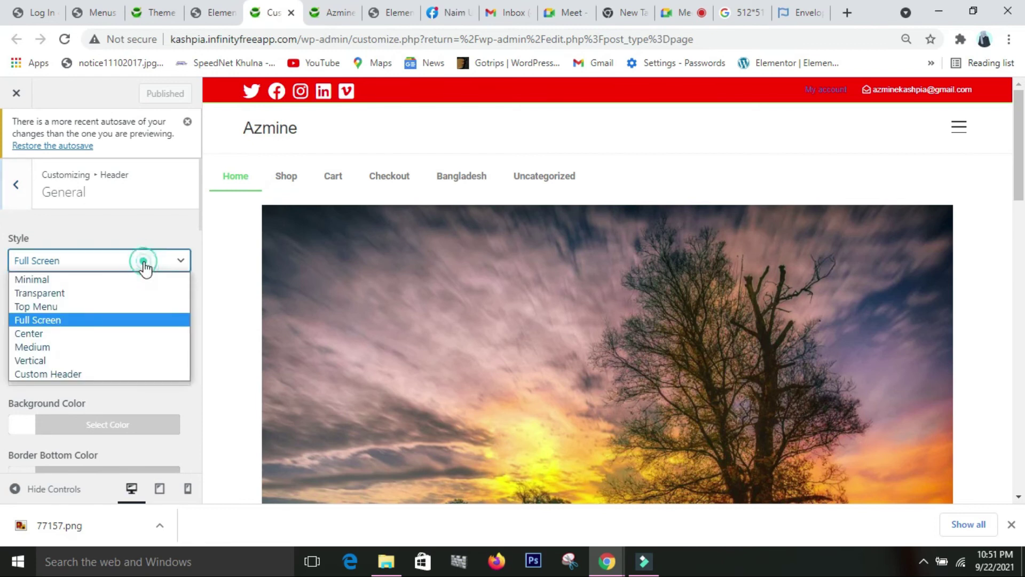
left_click(126, 299)
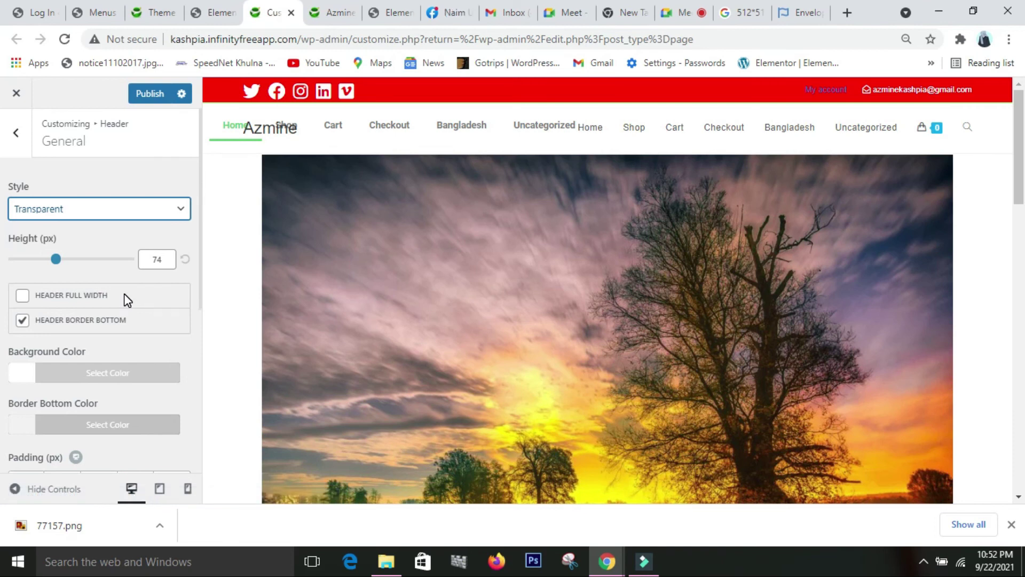
- Look over the Elementor editor, Theme Builder and Menus pages before returning to the header settings
left_click(394, 18)
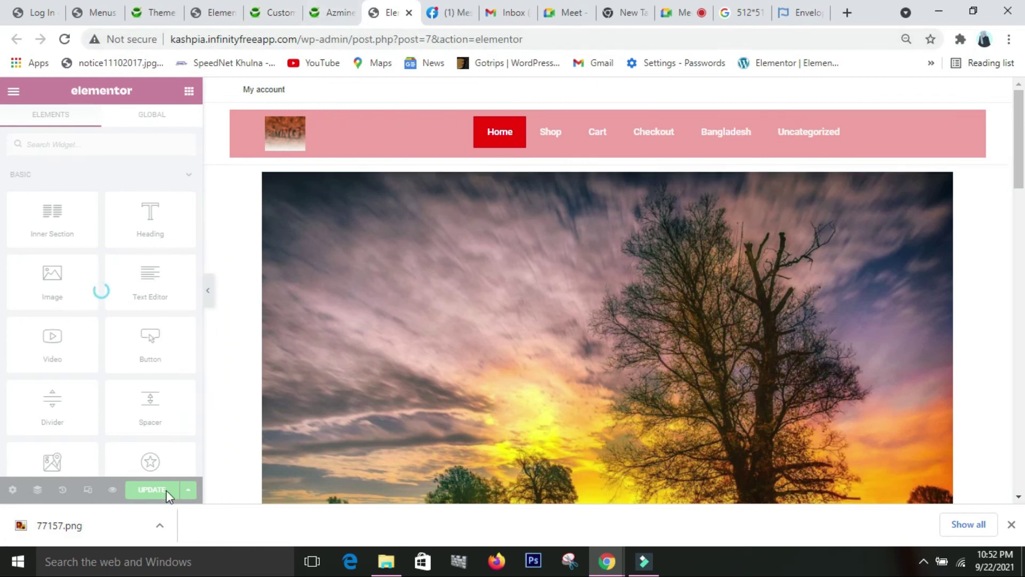
left_click(172, 17)
left_click(219, 13)
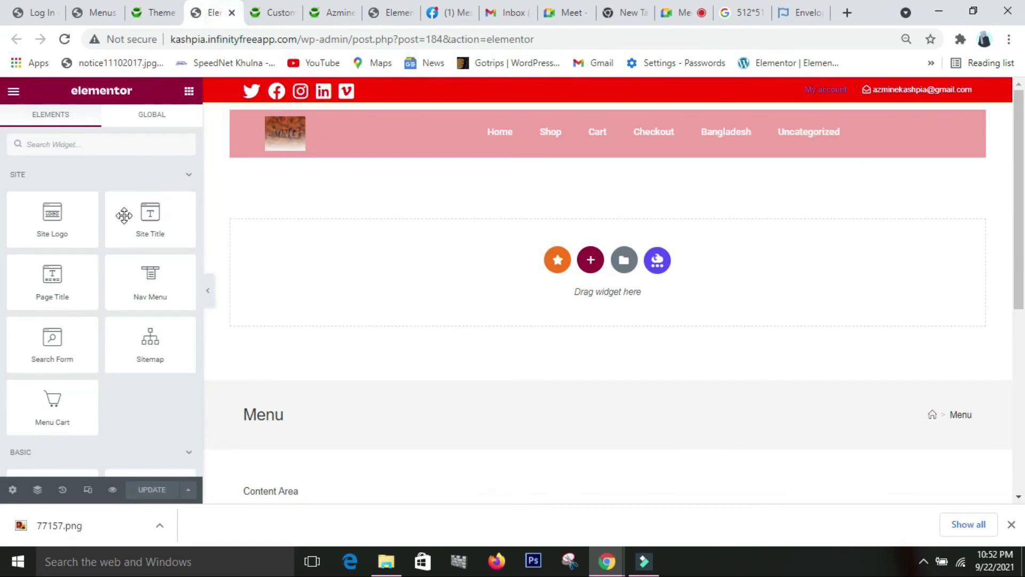
left_click(110, 16)
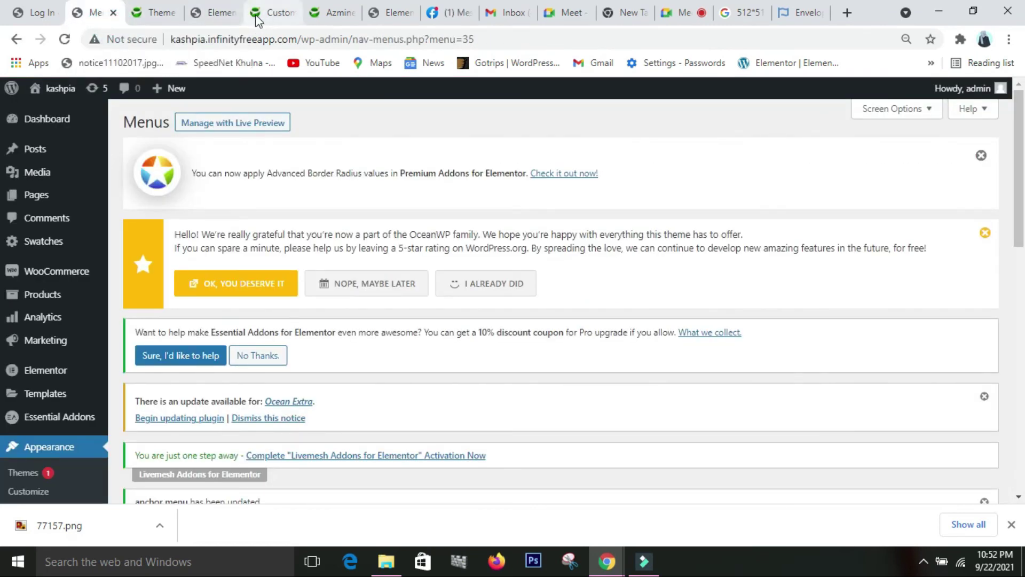
left_click(258, 16)
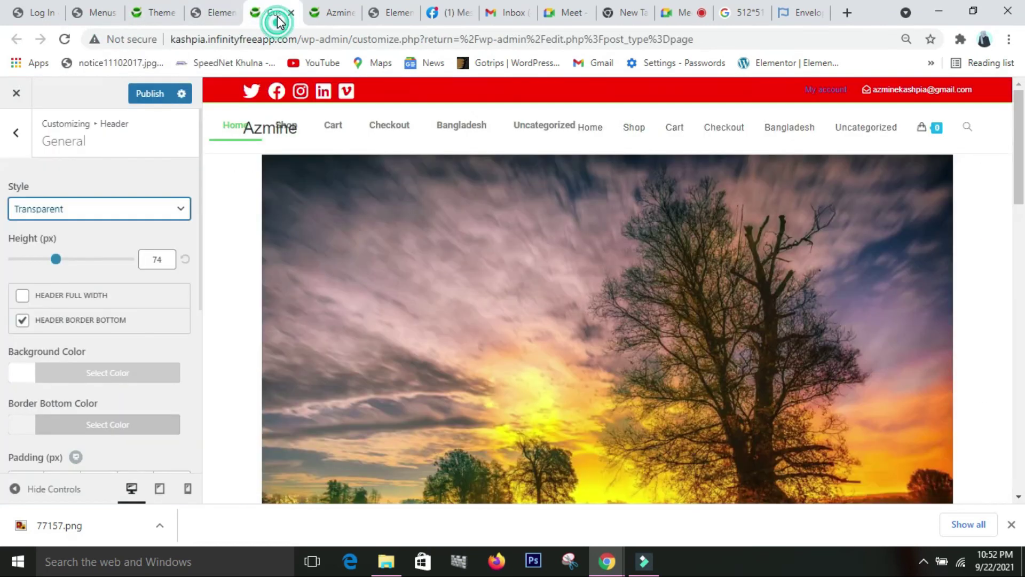
- Try the Vertical header style, then settle on Minimal
left_click(124, 217)
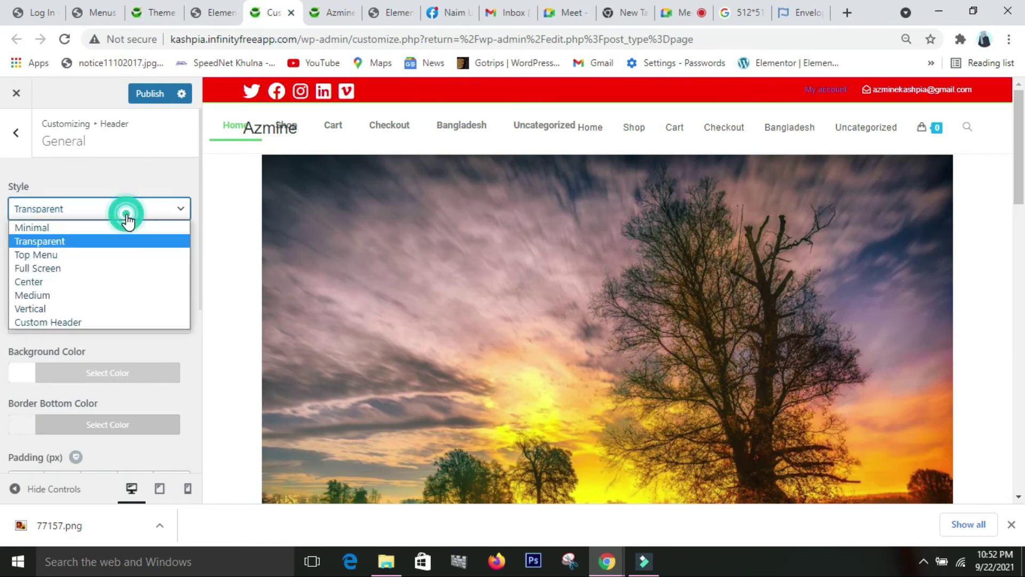
left_click(85, 309)
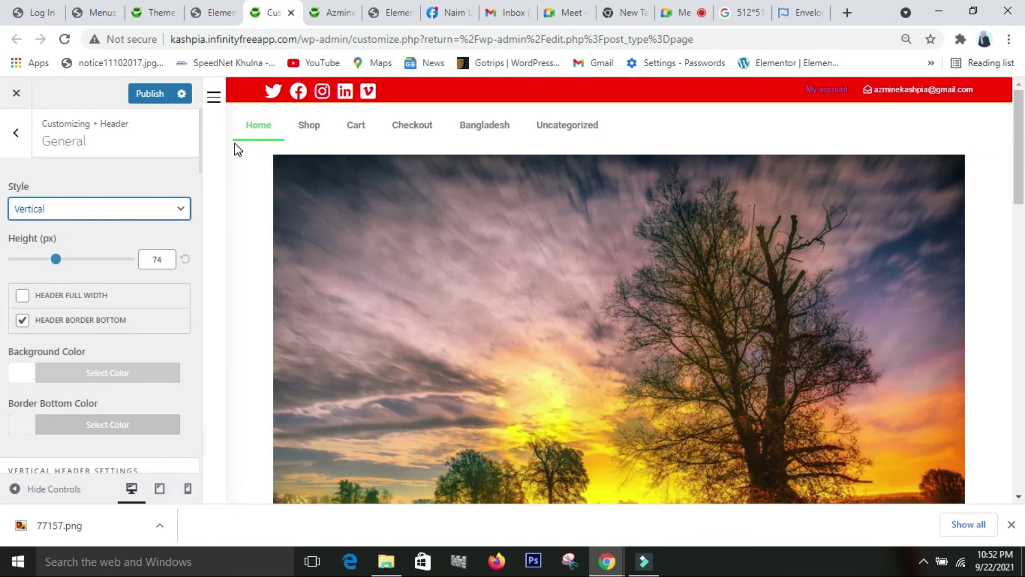
left_click(140, 213)
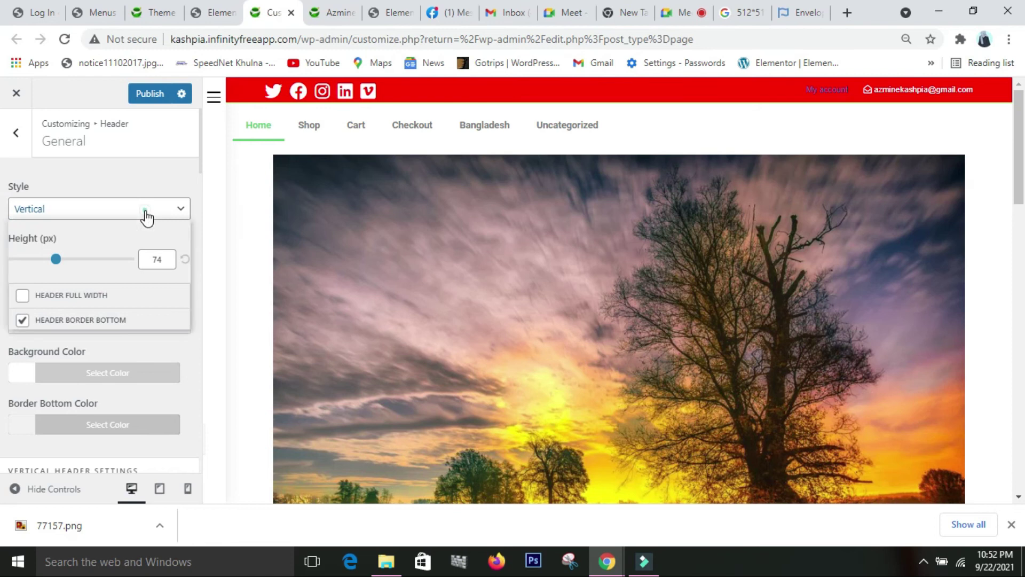
left_click(115, 227)
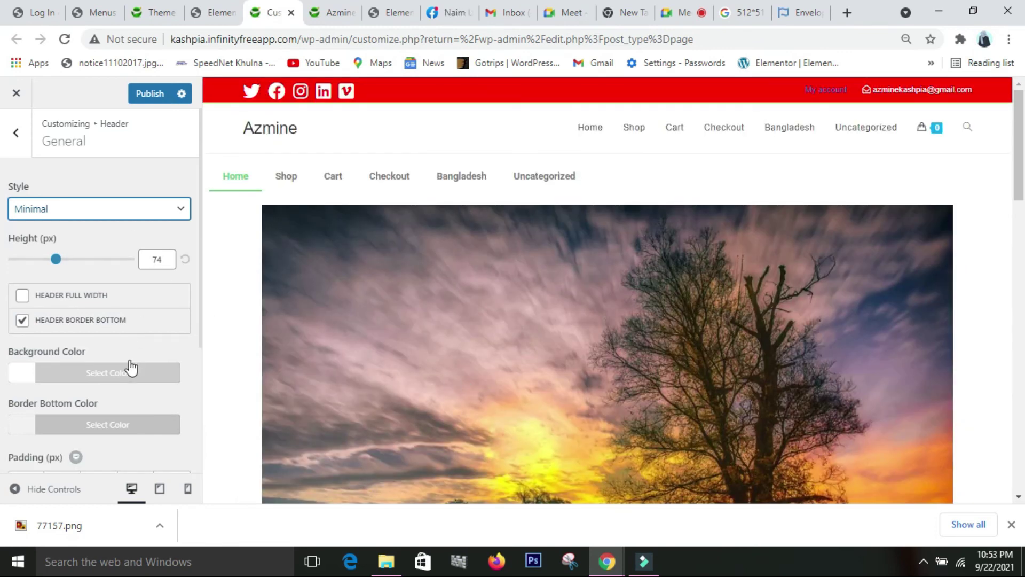
- Set the Minimal header's background colour to pale green #b8d6b4
scroll(131, 369, "down", 2)
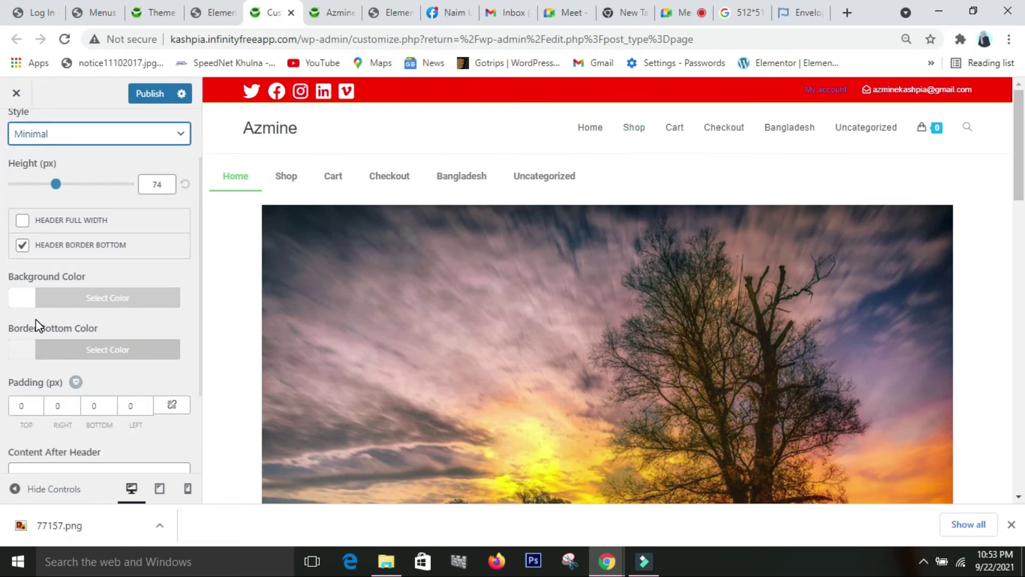
left_click(75, 298)
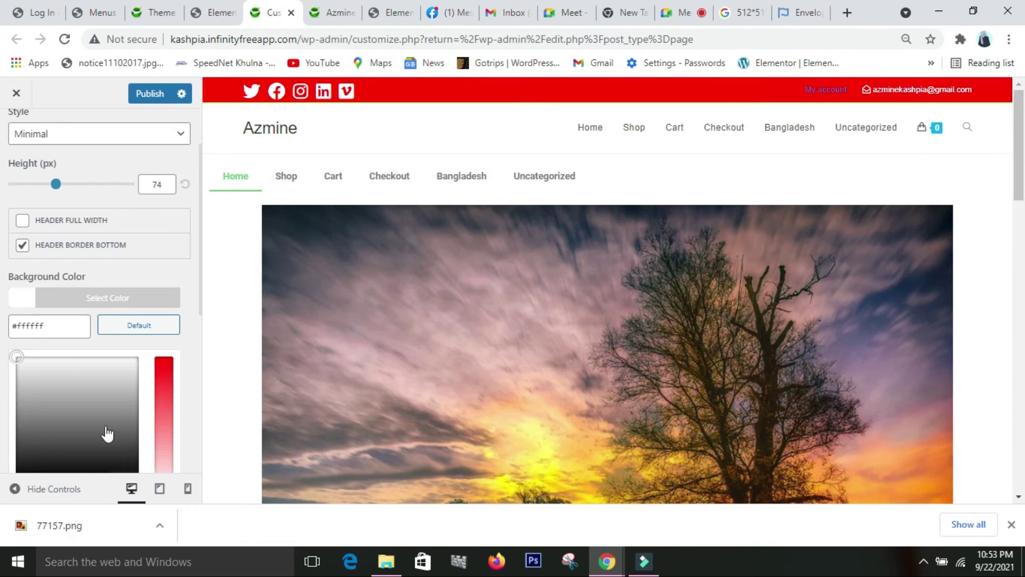
scroll(101, 435, "down", 4)
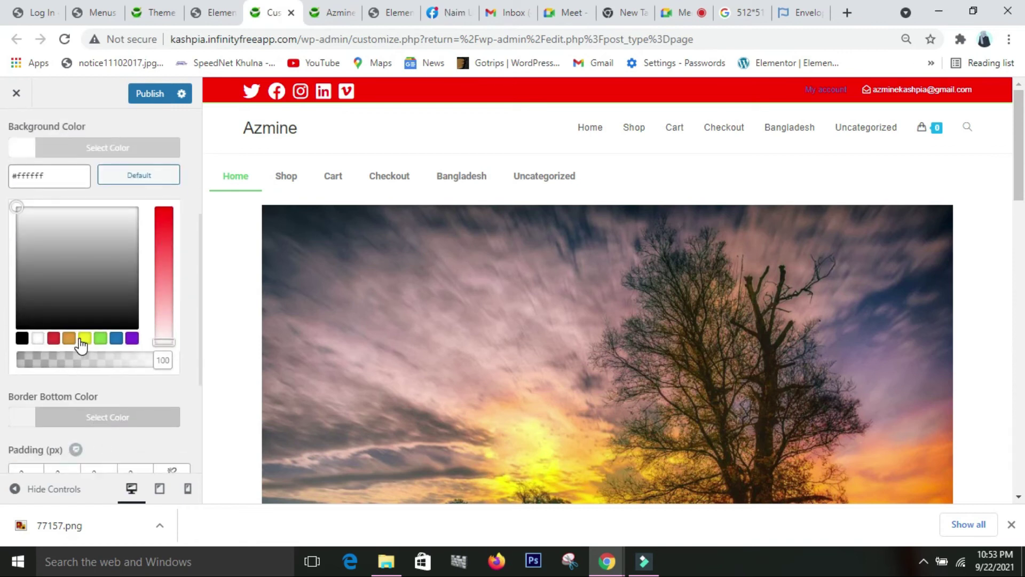
left_click(84, 338)
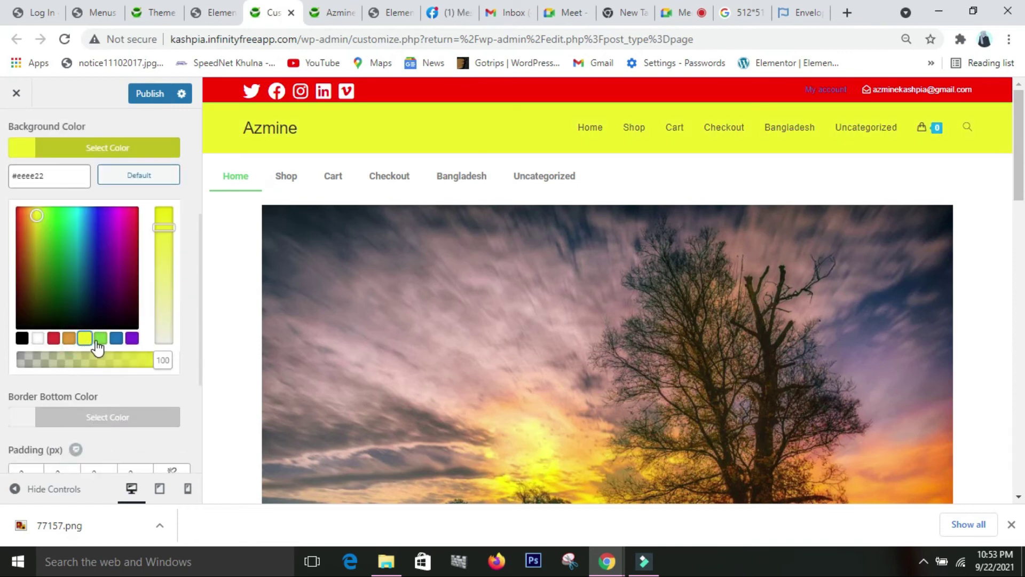
left_click(99, 339)
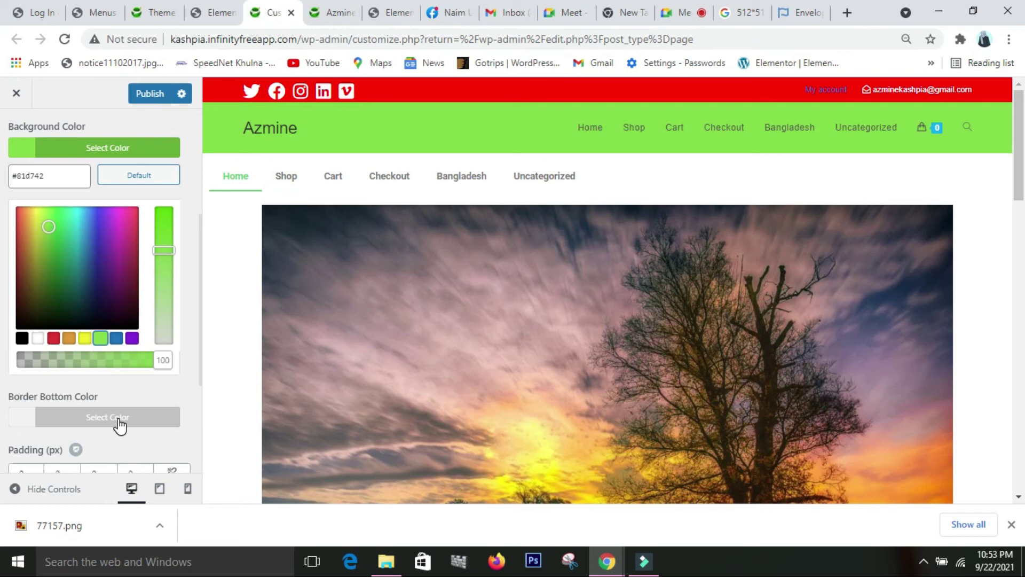
left_click_drag(160, 250, 157, 316)
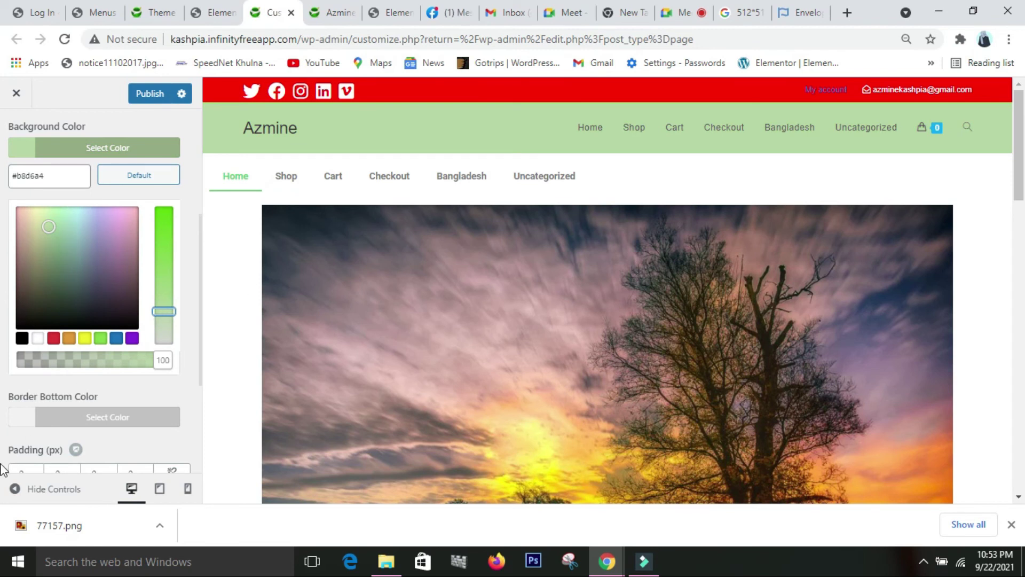
left_click(192, 447)
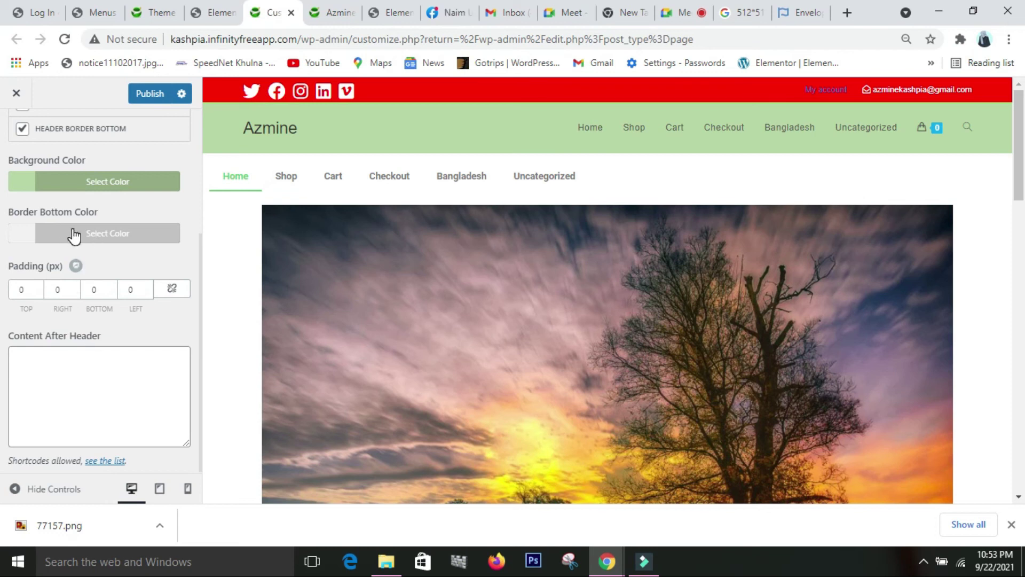
scroll(73, 235, "up", 2)
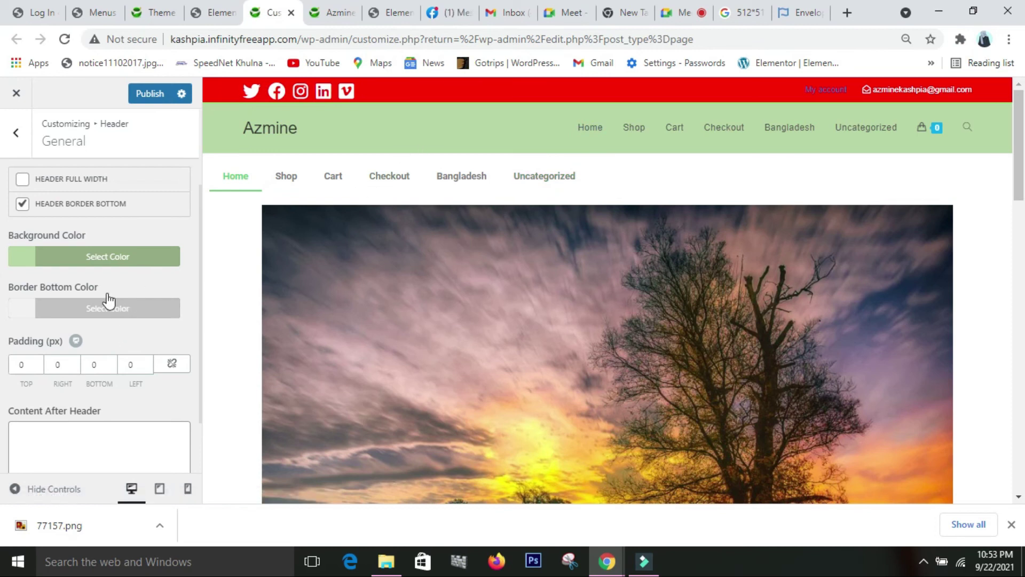
scroll(99, 322, "down", 2)
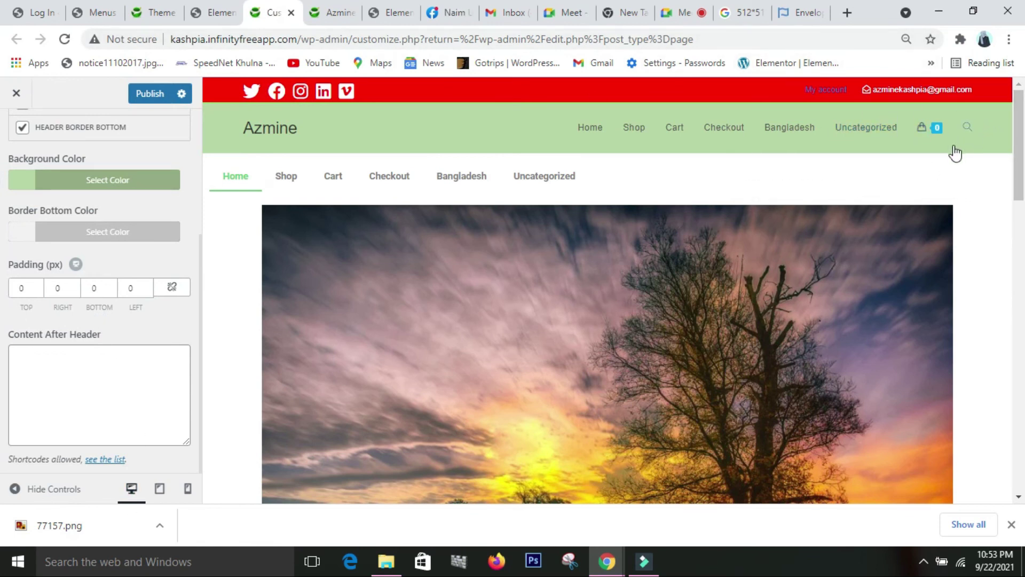
left_click(107, 374)
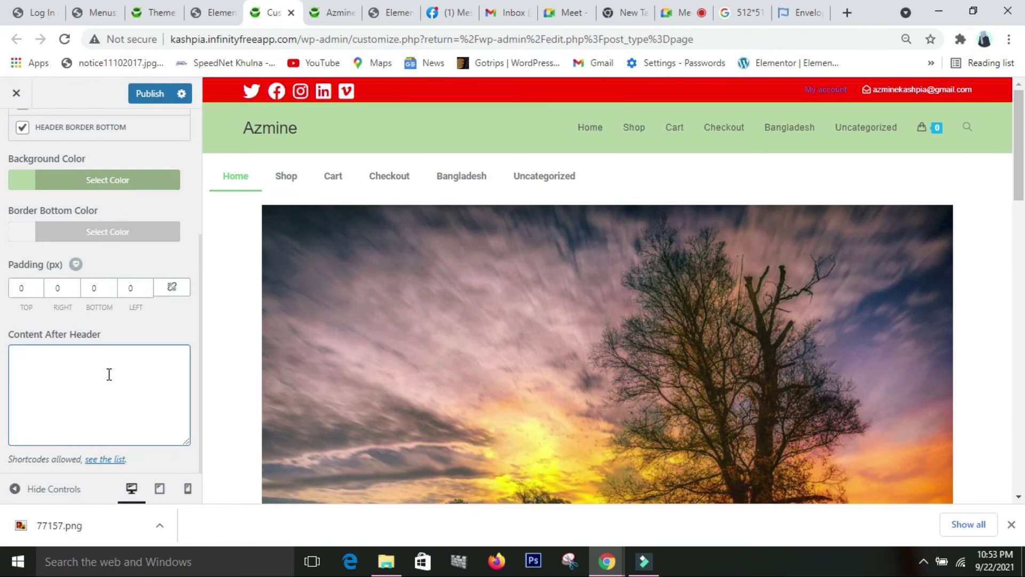
type("ka")
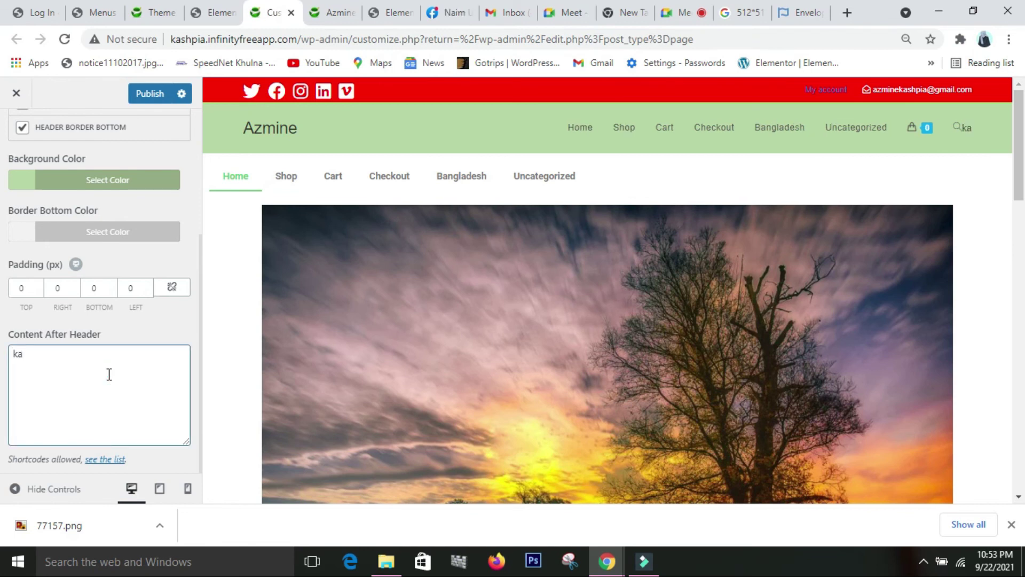
type("ka")
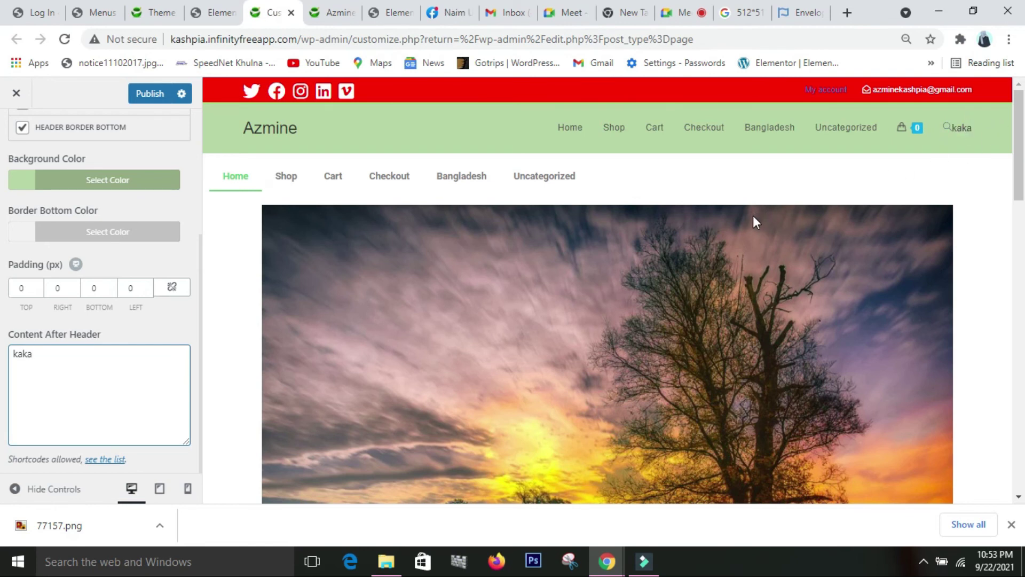
key("BackSpace")
key("BackSpace")
key("BackSpace")
key("BackSpace")
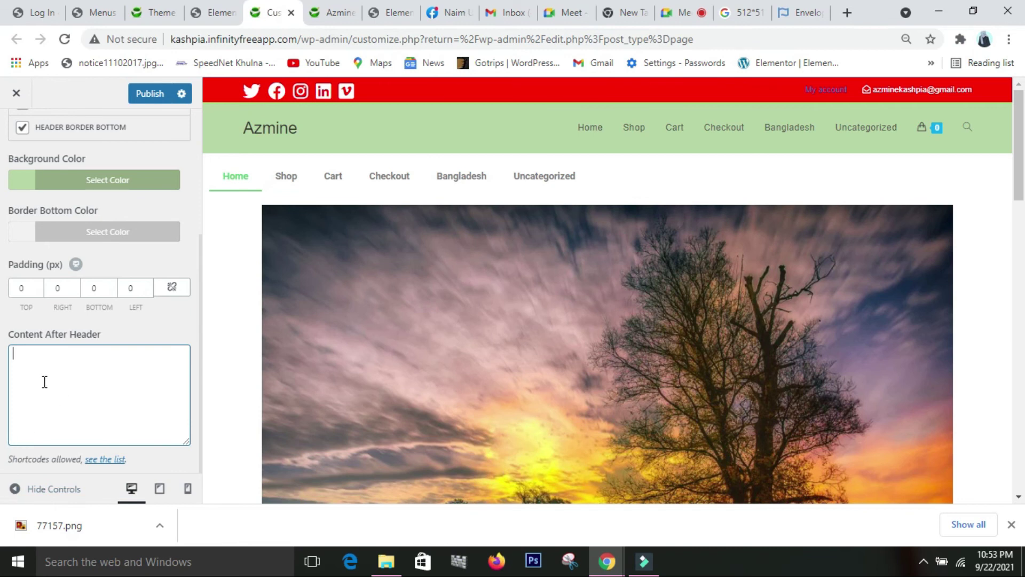
scroll(119, 383, "up", 4)
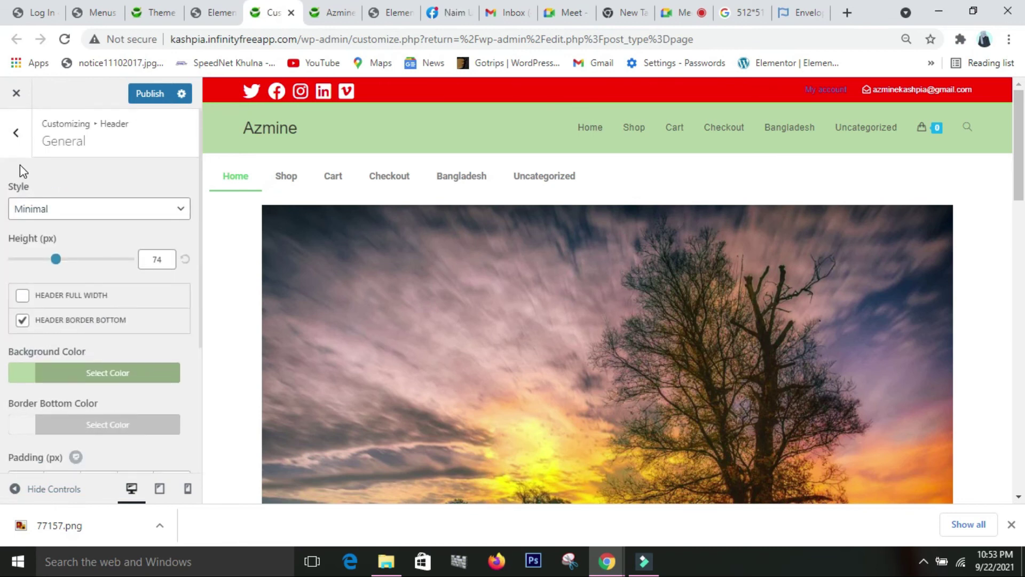
- Open Header > Header Media and scroll through its video, image and Overlay Color options
left_click(17, 141)
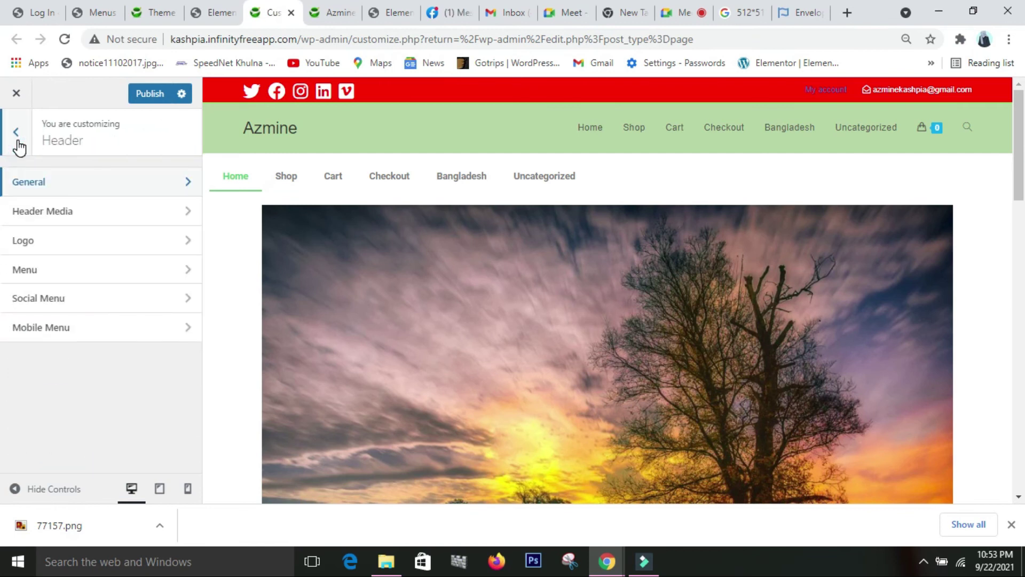
left_click(119, 216)
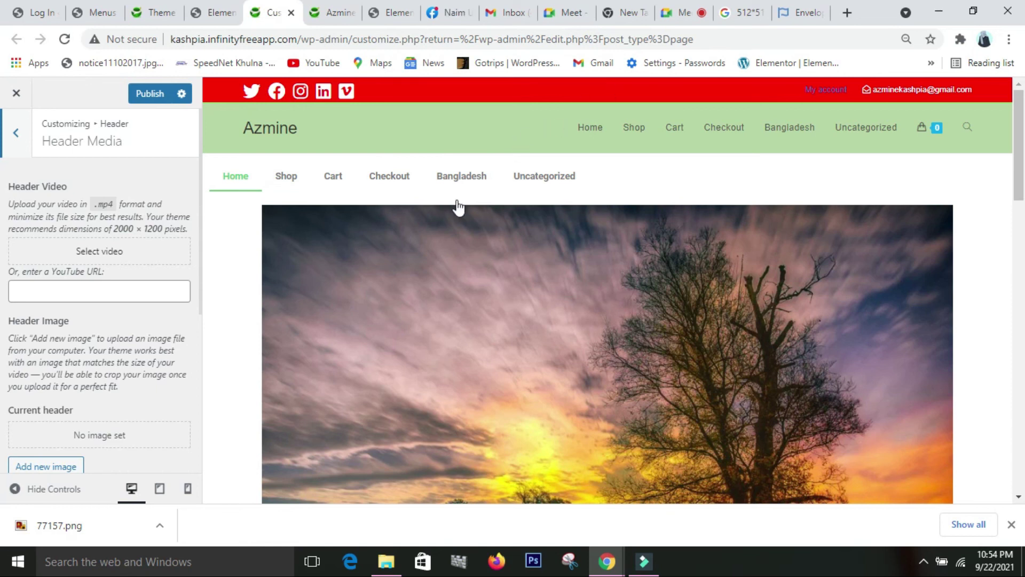
scroll(95, 299, "down", 3)
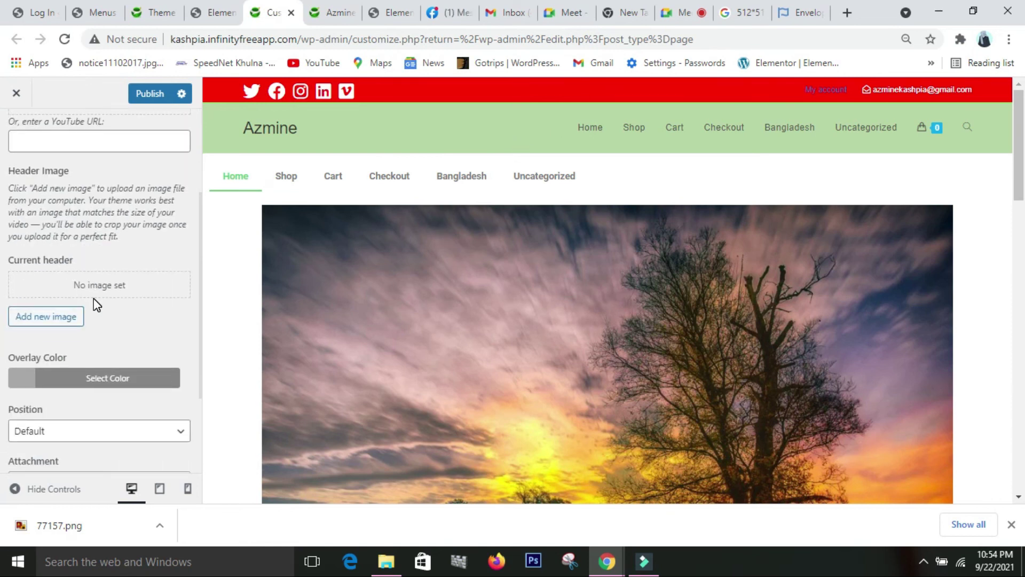
scroll(94, 300, "up", 3)
scroll(94, 299, "down", 2)
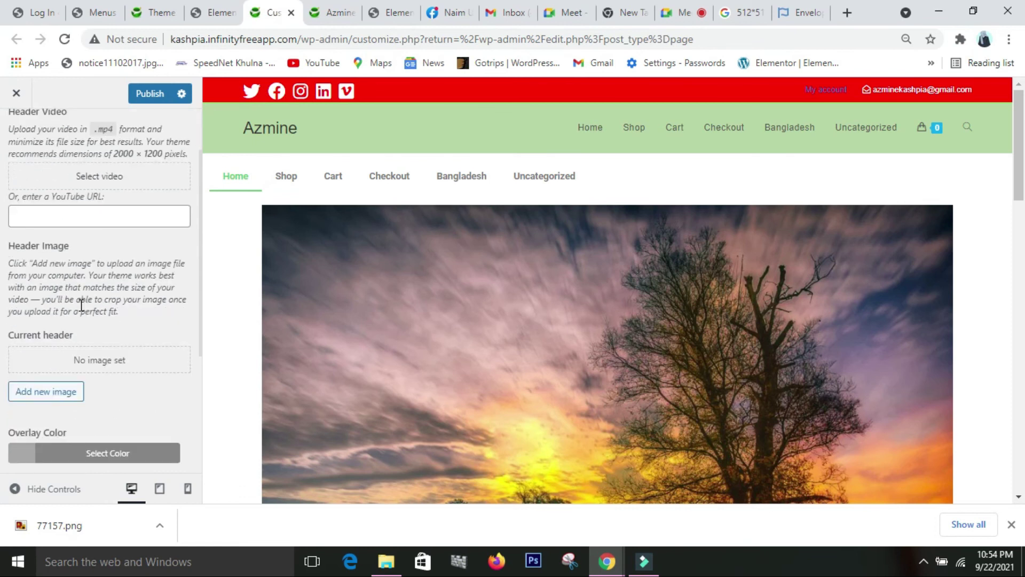
scroll(81, 305, "down", 1)
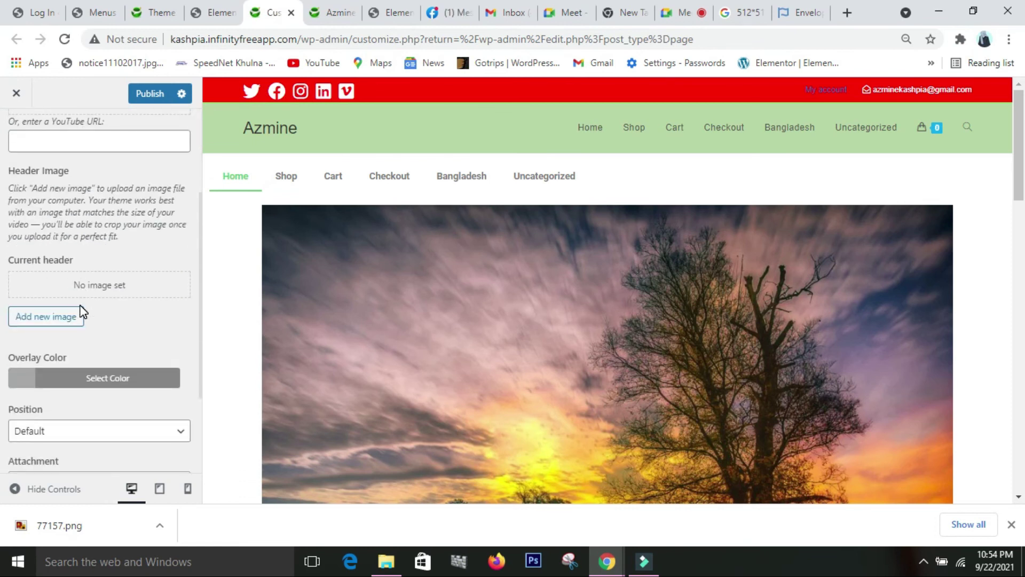
scroll(82, 310, "up", 1)
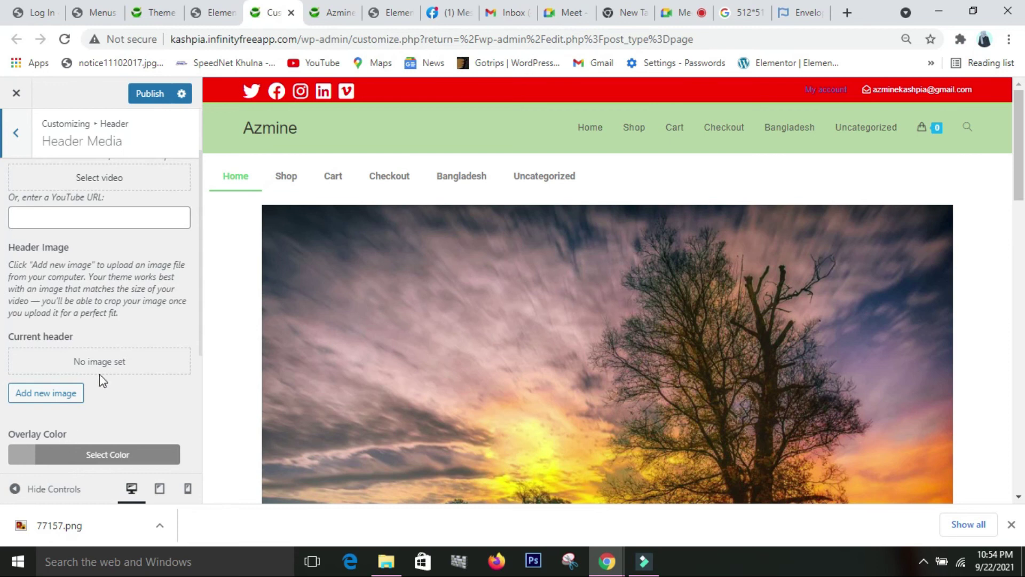
scroll(57, 241, "up", 2)
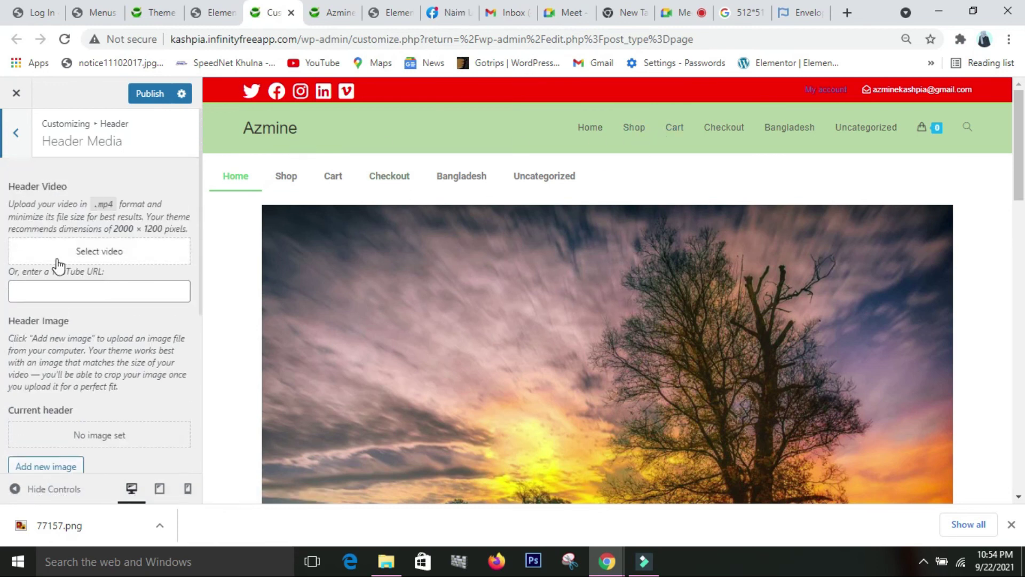
scroll(80, 384, "down", 3)
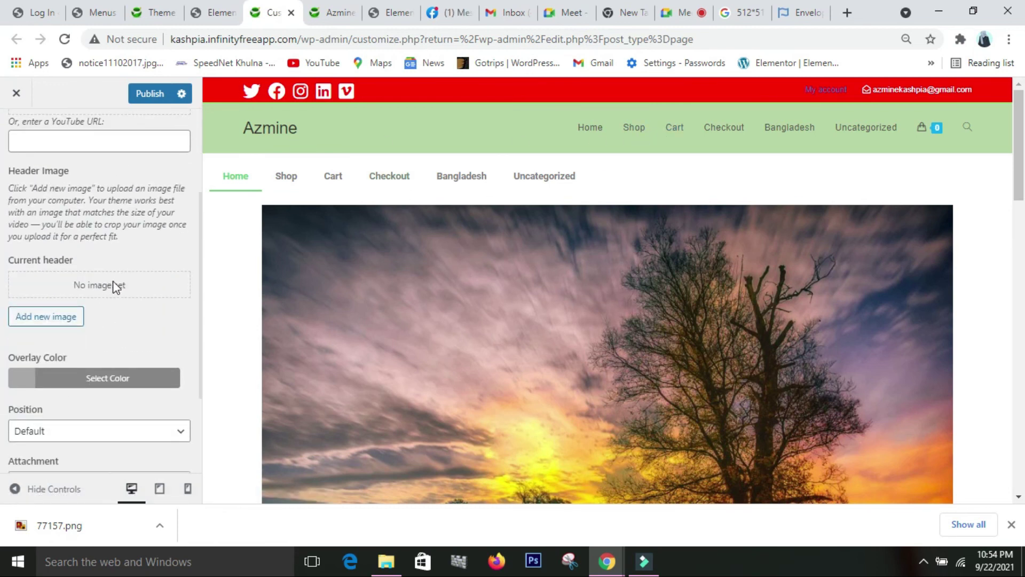
- Set the header media overlay colour to dark grey rgba(33,33,33,0.3), then go back to Header
left_click(141, 392)
scroll(97, 422, "down", 3)
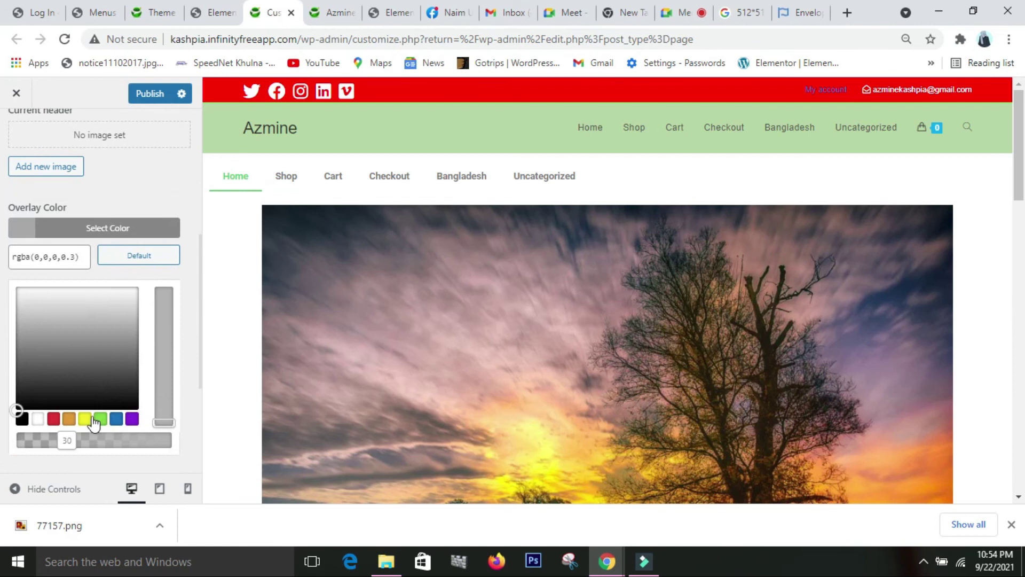
left_click(89, 365)
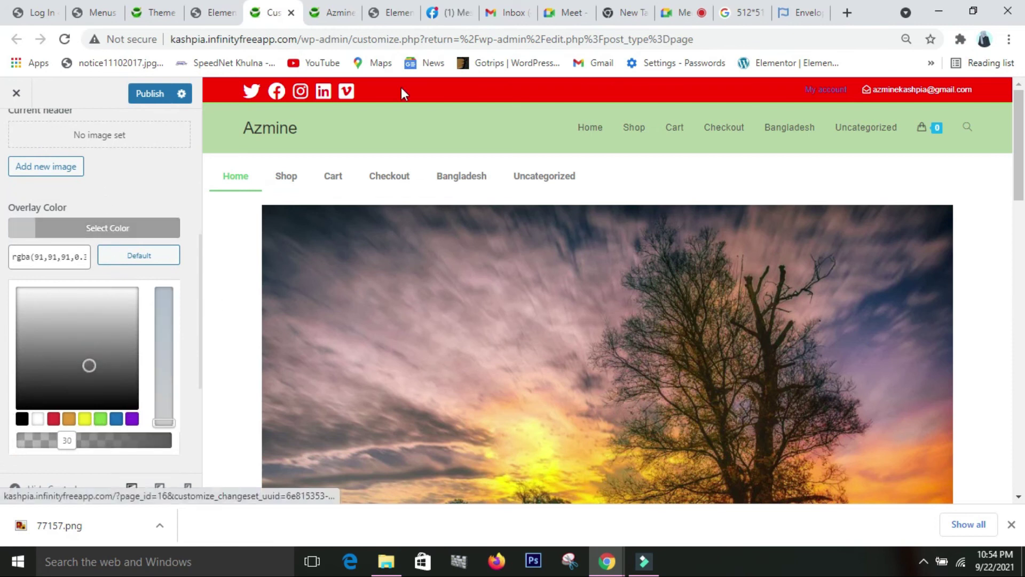
left_click(104, 385)
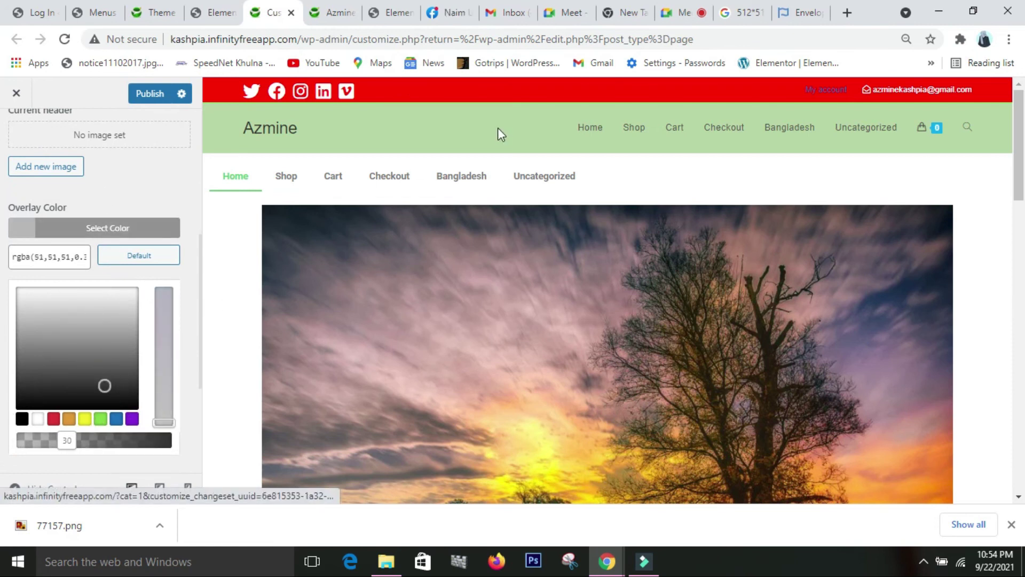
left_click(130, 394)
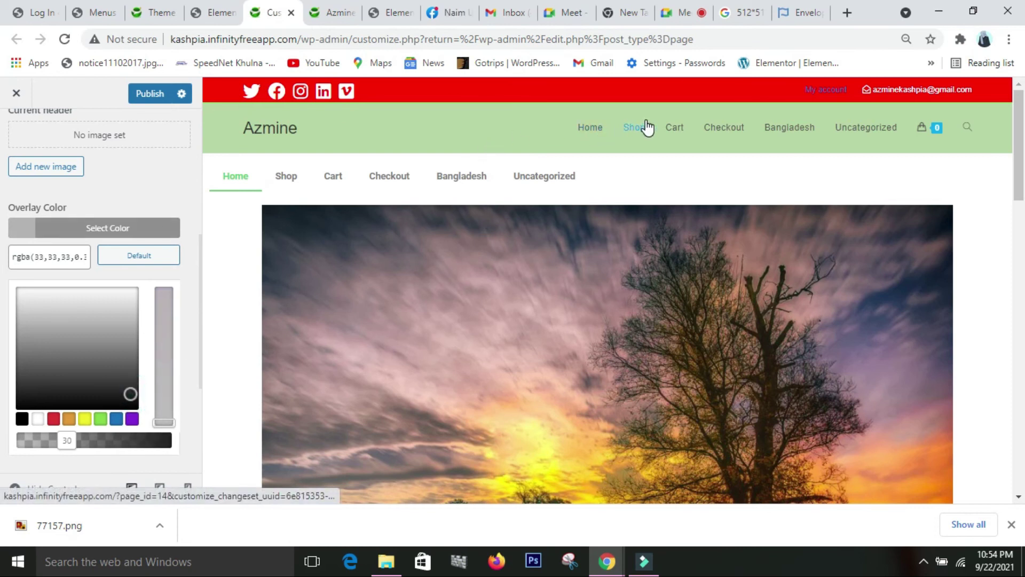
left_click(143, 188)
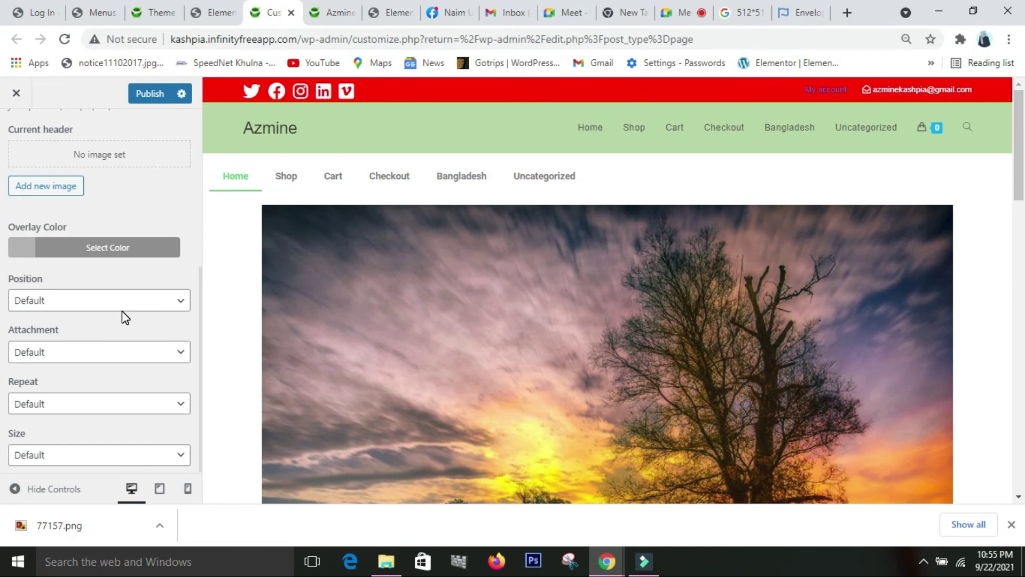
scroll(122, 310, "up", 5)
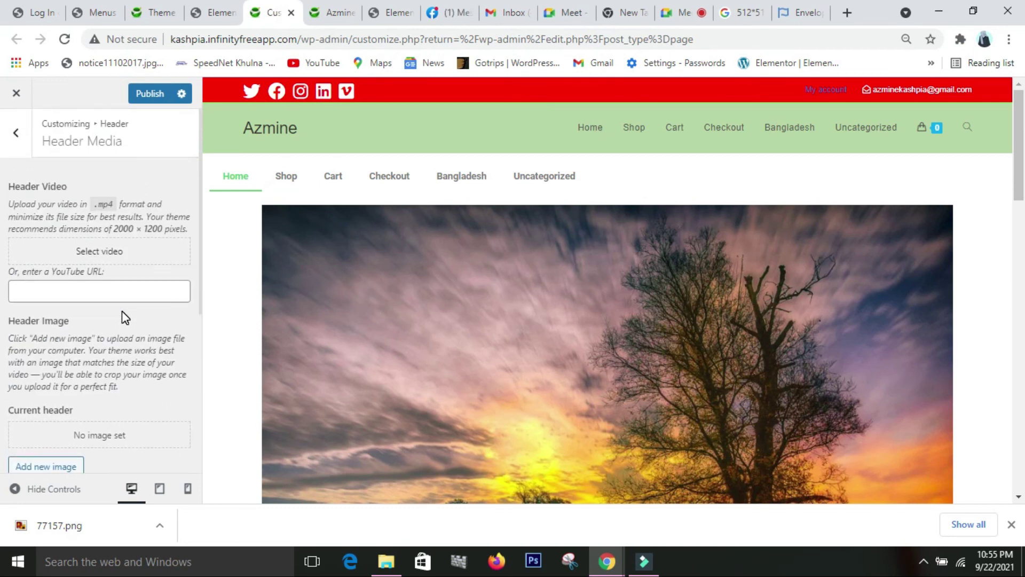
left_click(23, 143)
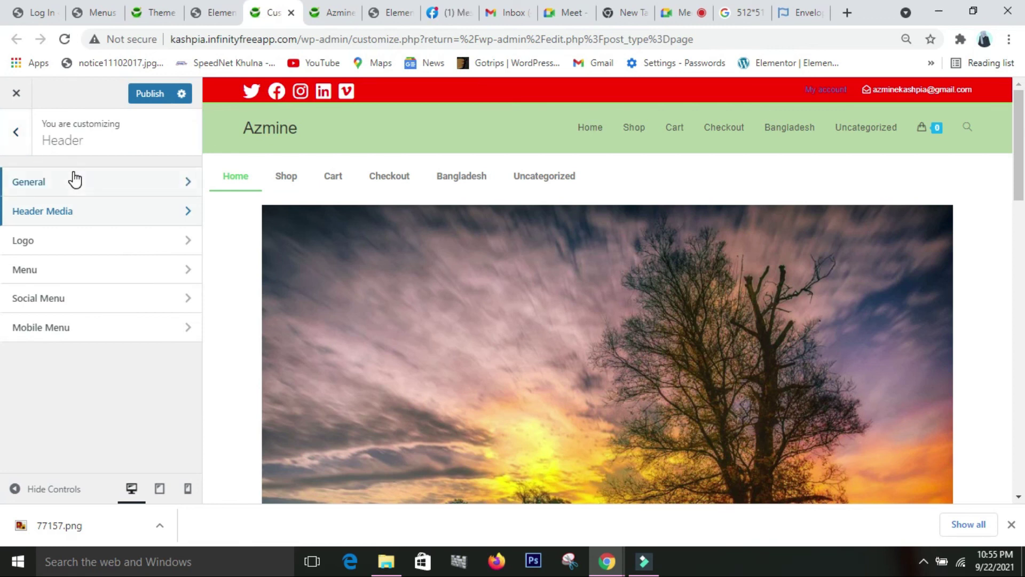
- Choose the HOSTING image from the Media Library as the header logo and crop it
left_click(54, 241)
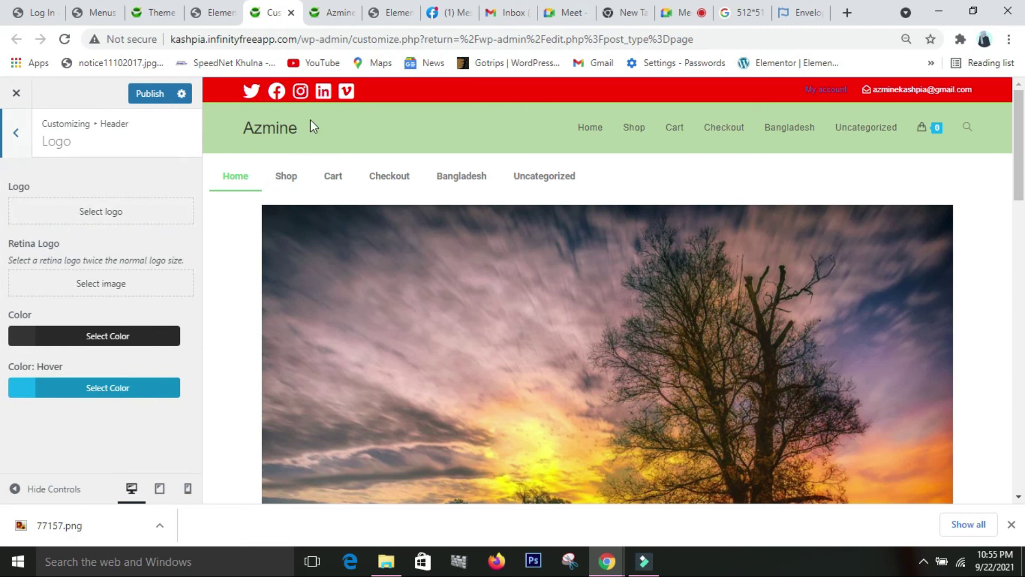
left_click(107, 220)
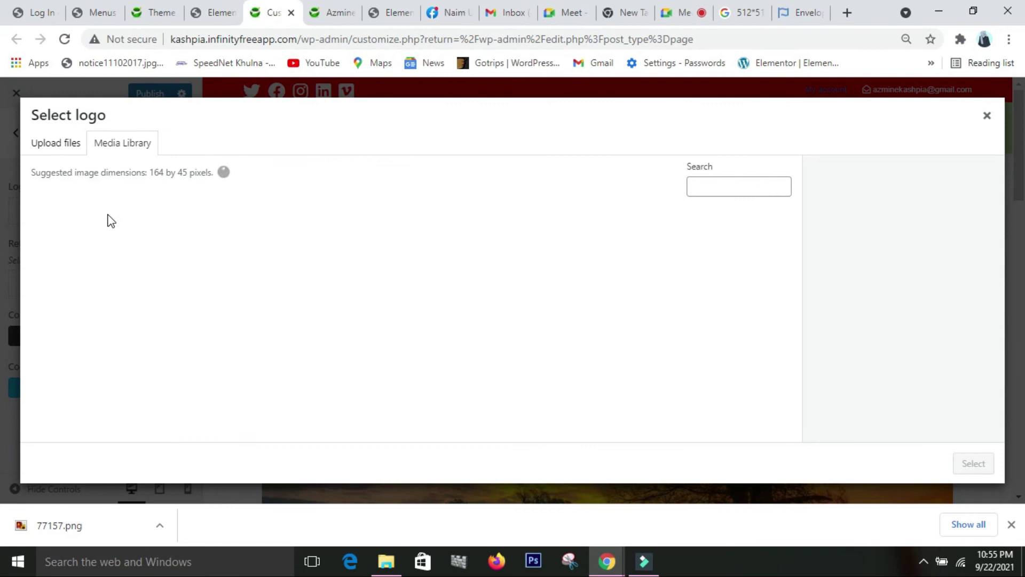
left_click(265, 321)
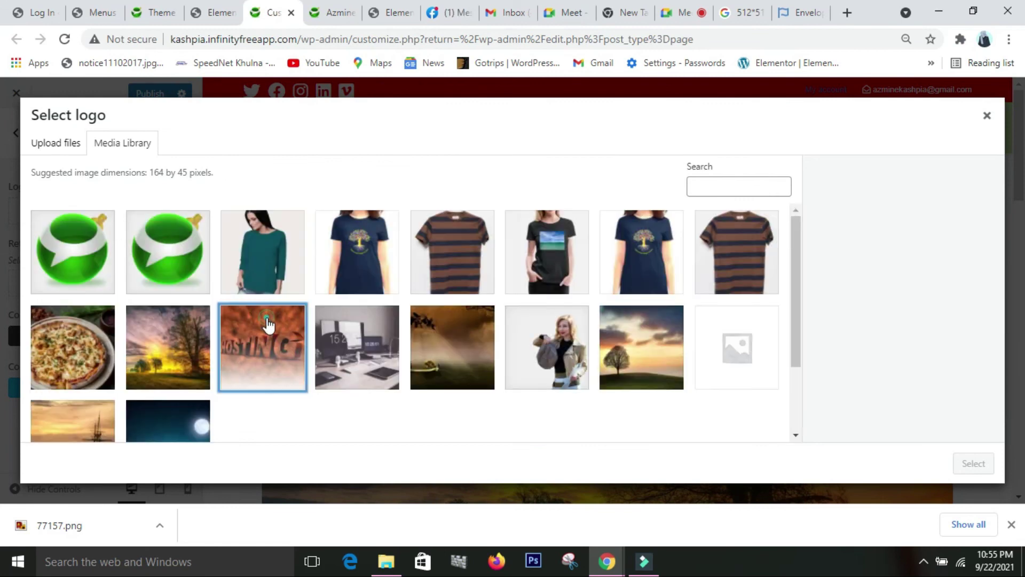
left_click(972, 464)
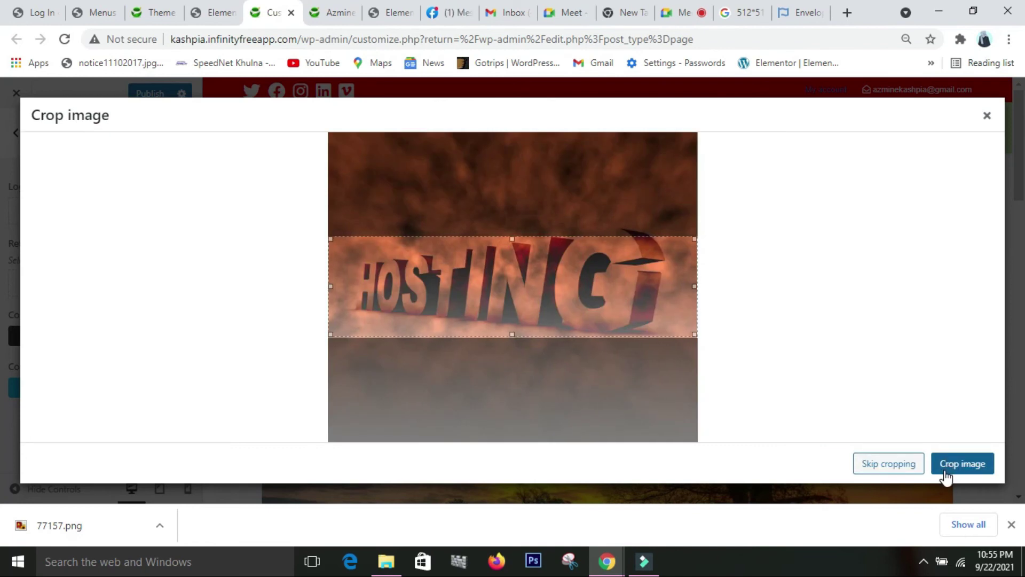
left_click(947, 471)
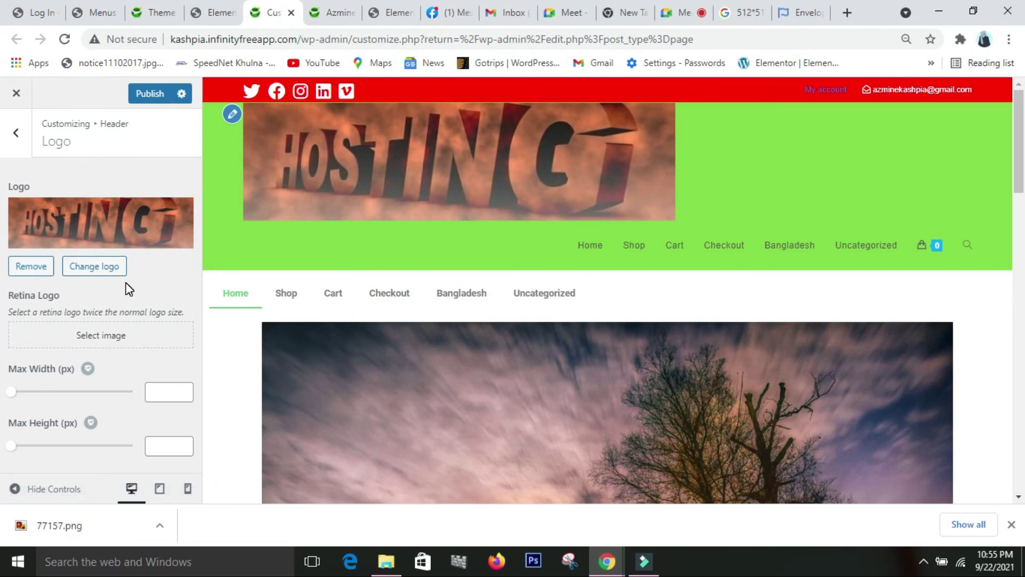
- Shrink the HOSTING logo's max width to 168 px and publish the change
left_click_drag(14, 396, 51, 399)
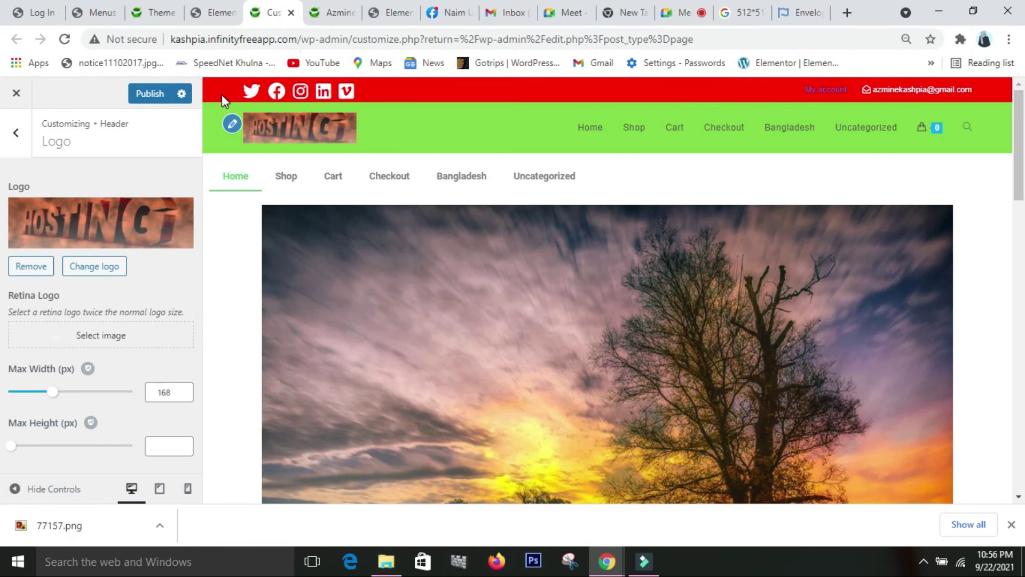
left_click(156, 94)
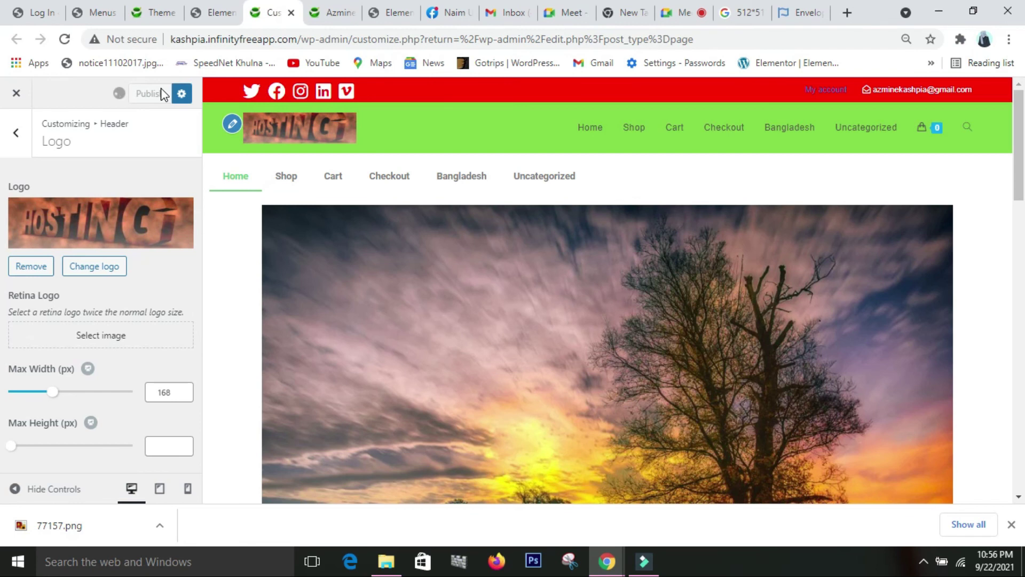
left_click(17, 131)
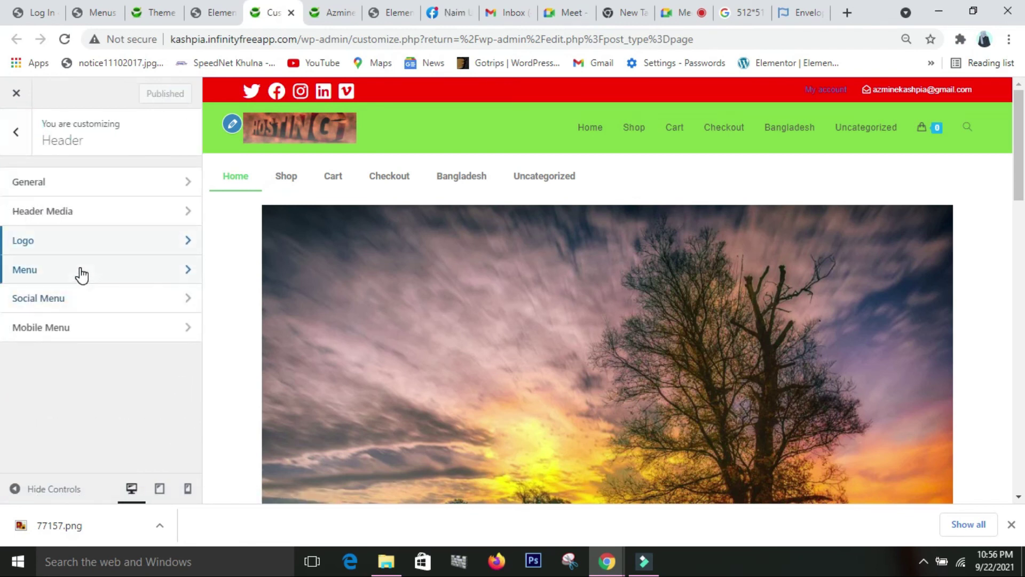
- Keep the default menu template and set the header menu position to Left, beside the logo
left_click(82, 274)
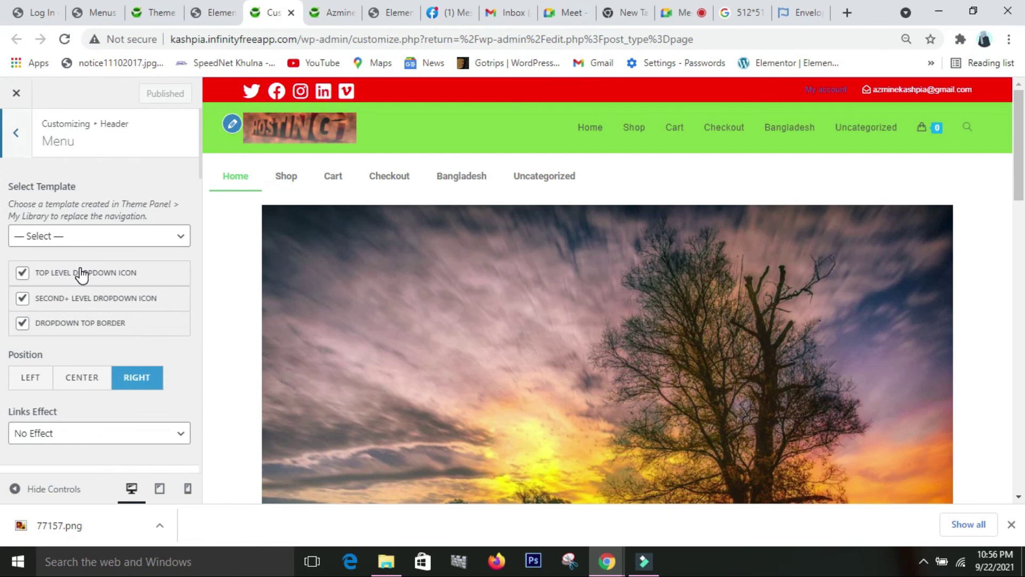
left_click(150, 236)
left_click(203, 261)
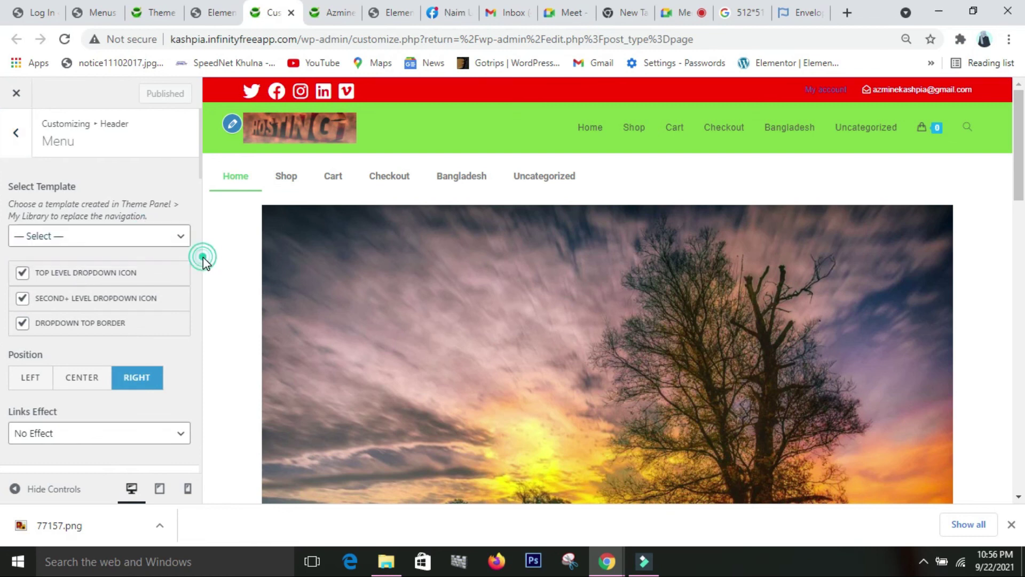
scroll(190, 314, "down", 2)
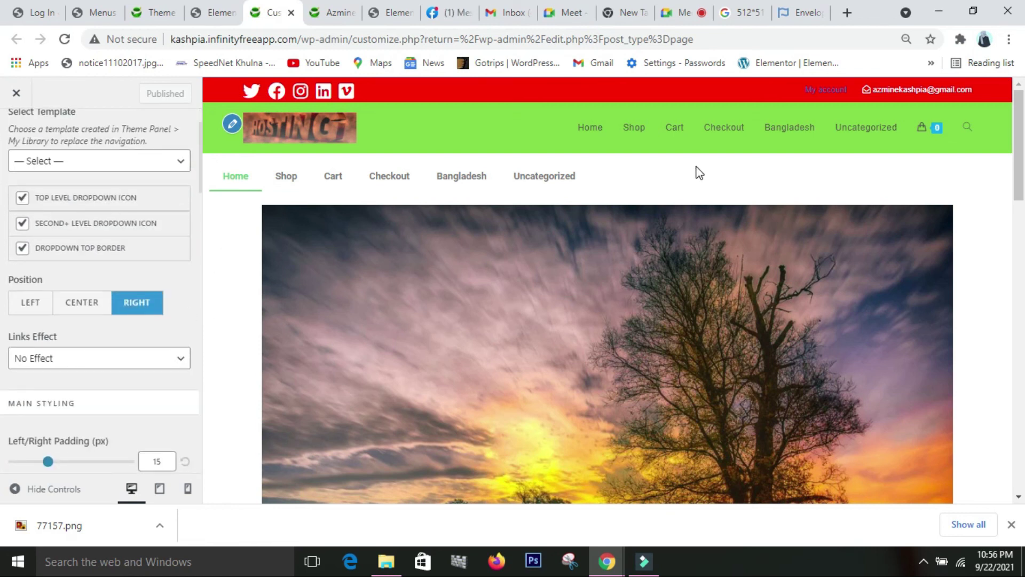
left_click(82, 302)
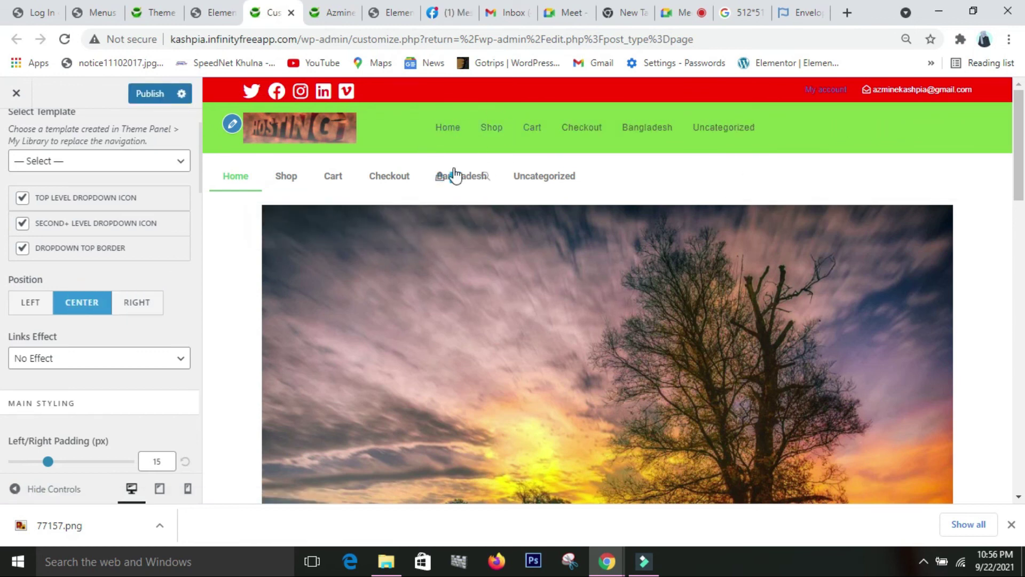
left_click(31, 304)
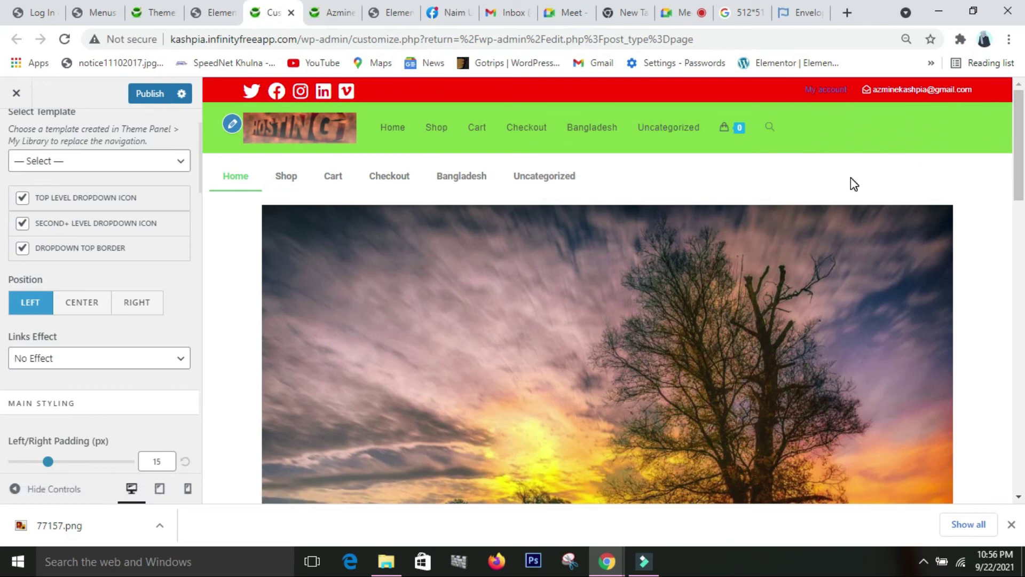
scroll(117, 443, "down", 3)
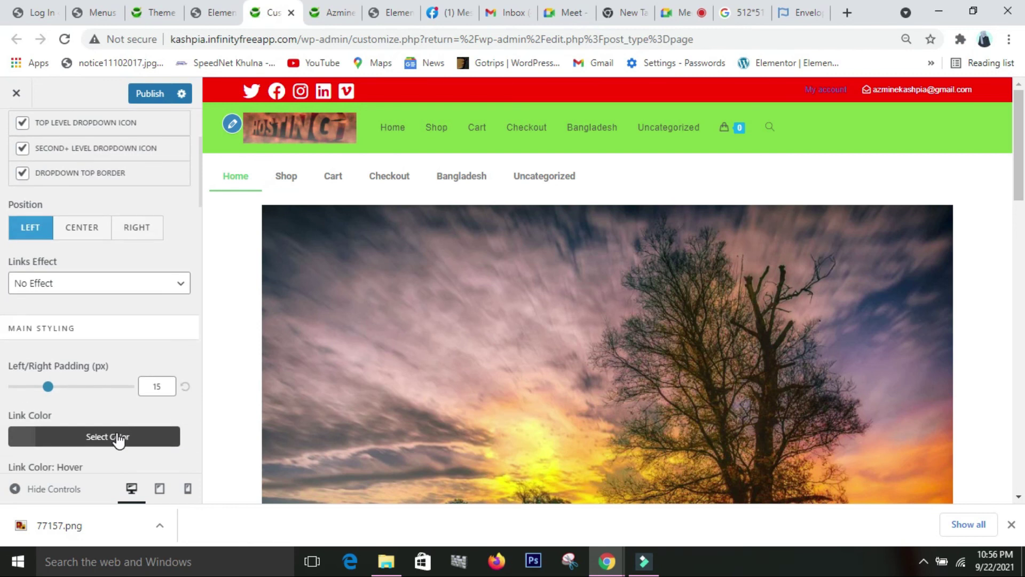